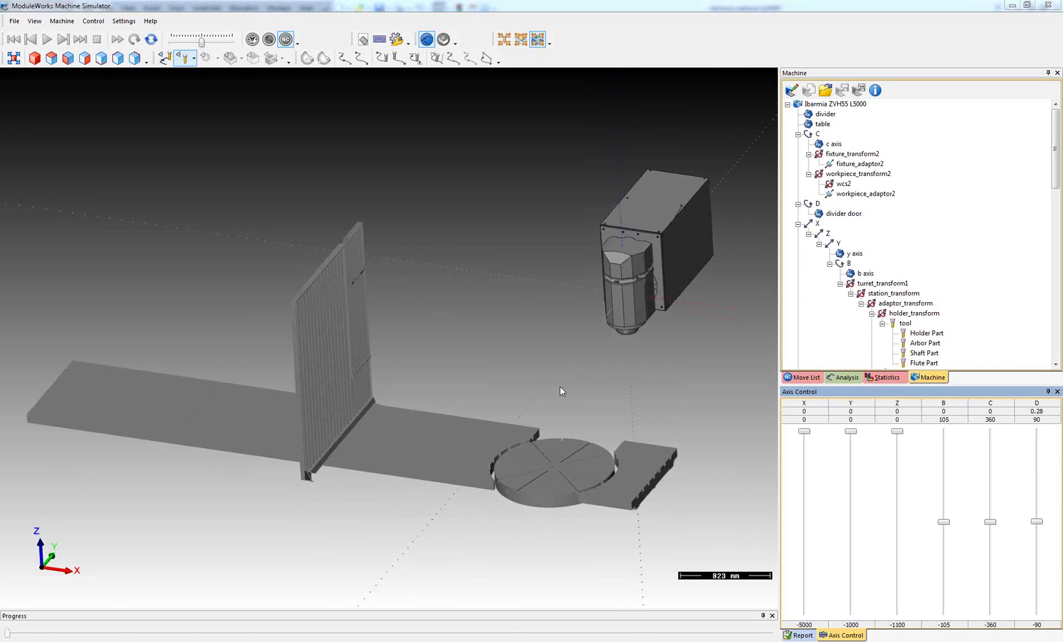
Move the machine's X axis to about -459 and its Z axis to about -313
{"action": "middle_click_drag", "start_coordinate": [562, 387], "coordinate": [628, 380]}
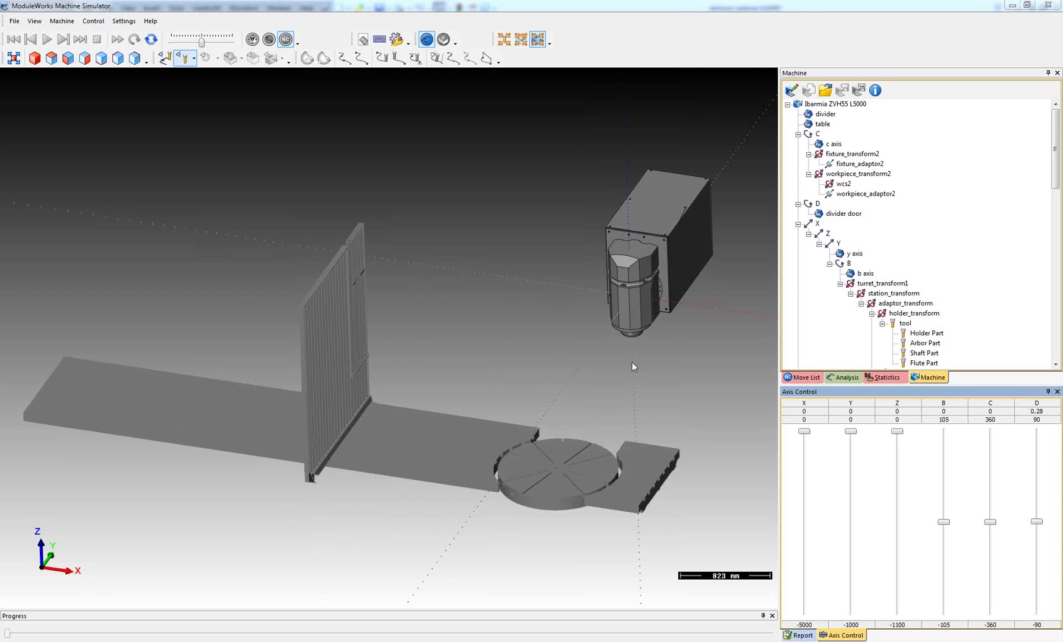
{"action": "left_click", "coordinate": [804, 432]}
{"action": "left_click_drag", "start_coordinate": [807, 439], "coordinate": [848, 426]}
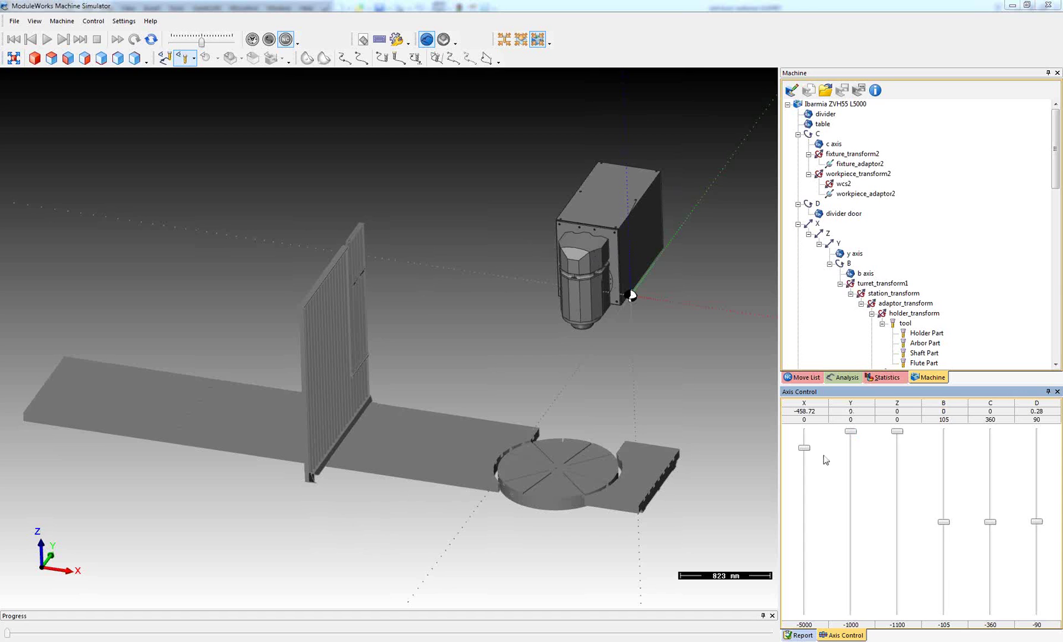
{"action": "left_click", "coordinate": [899, 432]}
{"action": "left_click_drag", "start_coordinate": [903, 438], "coordinate": [896, 483]}
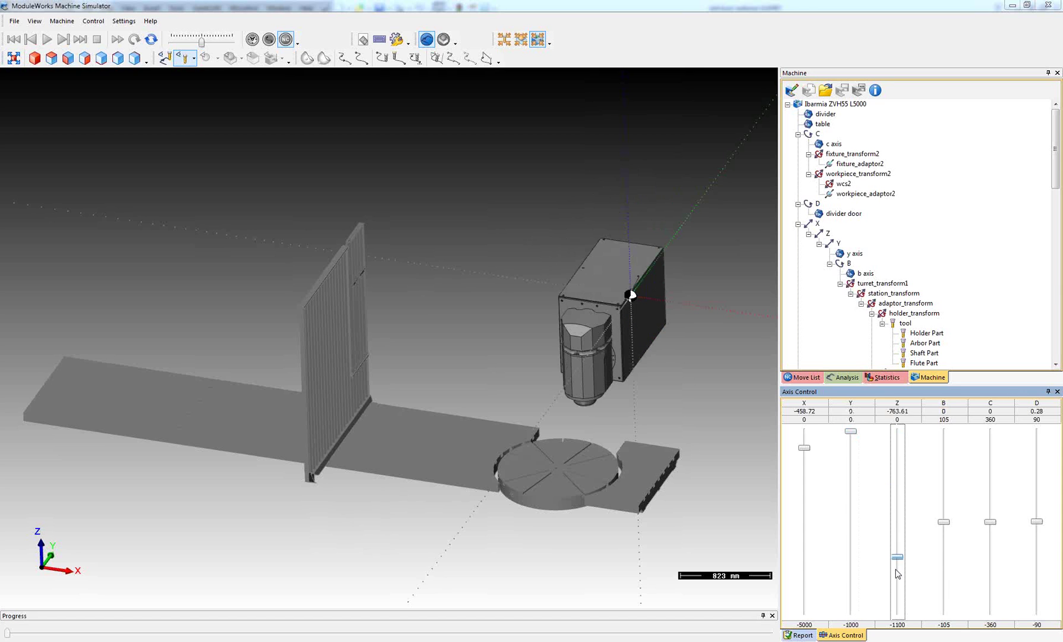
Rotate the C axis table to about 171 and tilt the B axis head to about -45
{"action": "left_click_drag", "start_coordinate": [943, 522], "coordinate": [943, 550]}
{"action": "left_click_drag", "start_coordinate": [996, 523], "coordinate": [990, 479]}
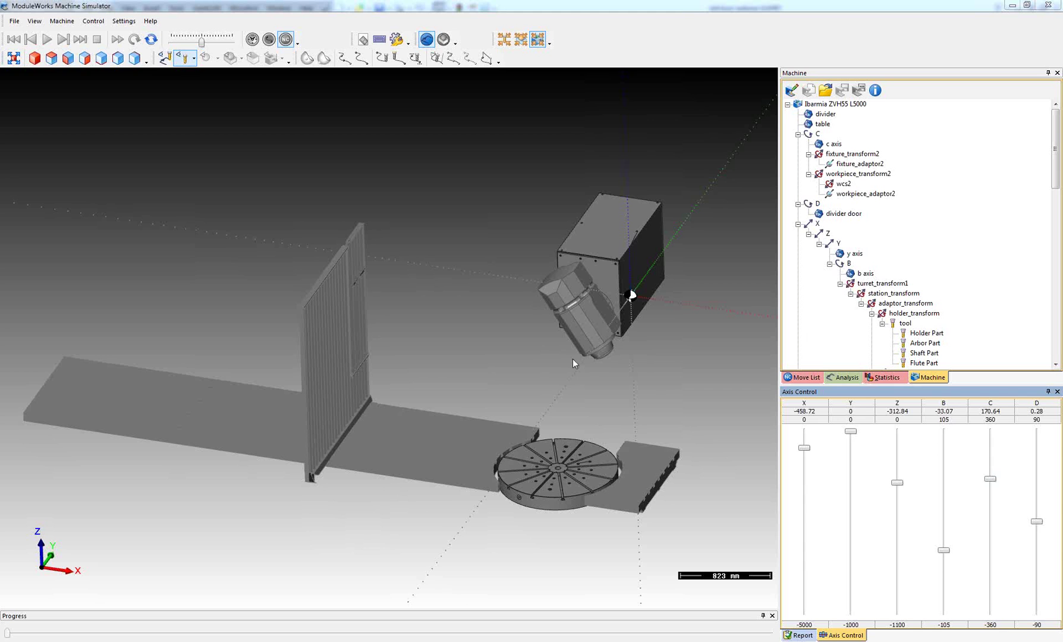
{"action": "middle_click_drag", "start_coordinate": [571, 359], "coordinate": [554, 383]}
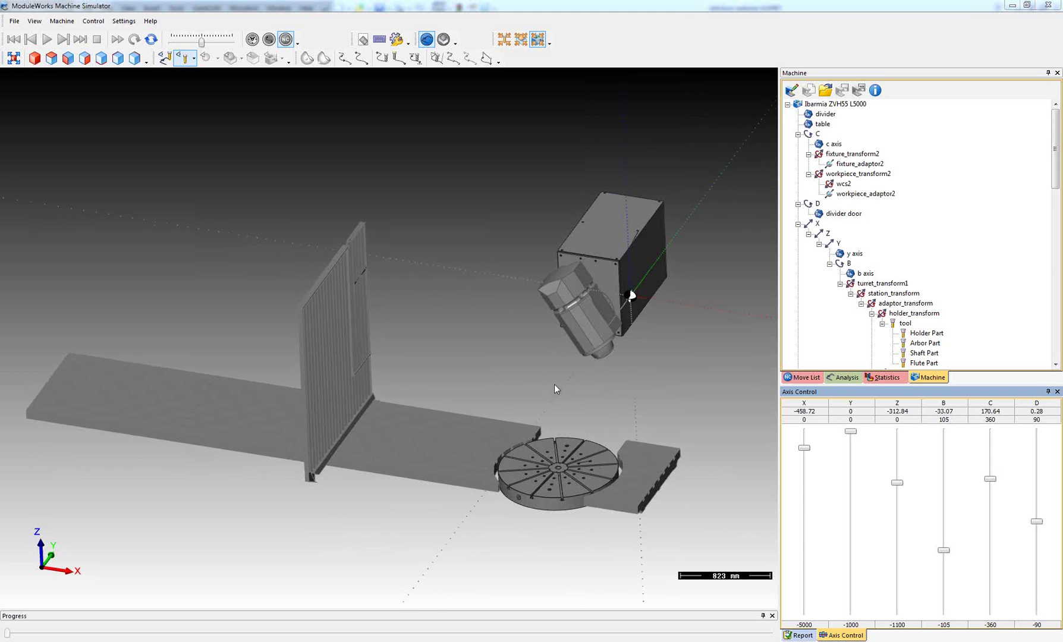
{"action": "scroll", "coordinate": [554, 384], "scroll_direction": "up", "scroll_amount": 1}
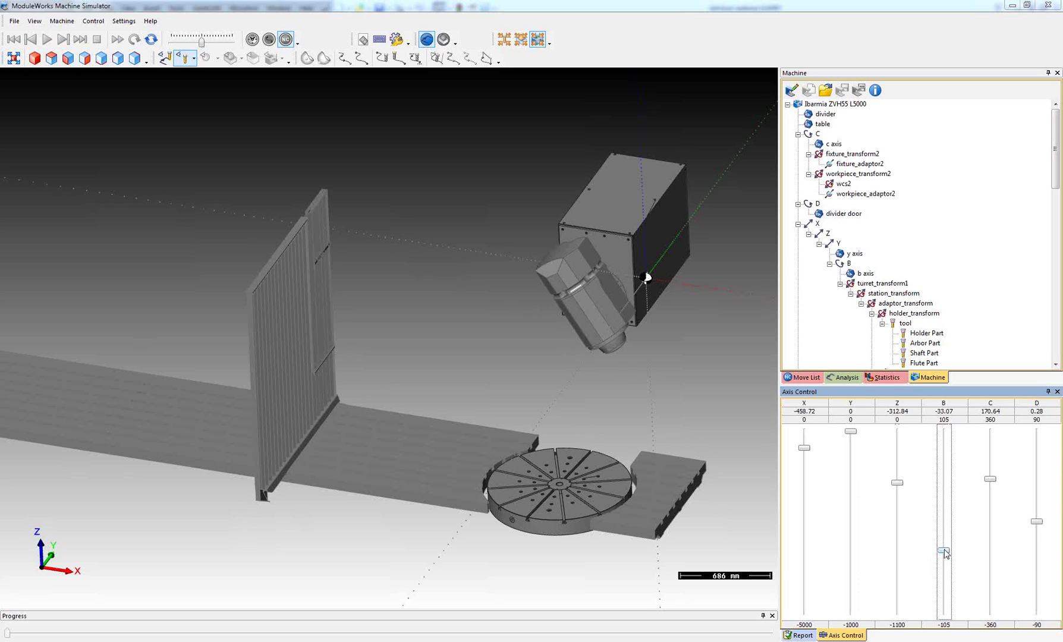
{"action": "mouse_move", "coordinate": [947, 550]}
{"action": "left_mouse_down"}
{"action": "mouse_move", "coordinate": [932, 479]}
{"action": "mouse_move", "coordinate": [945, 562]}
{"action": "left_mouse_up"}
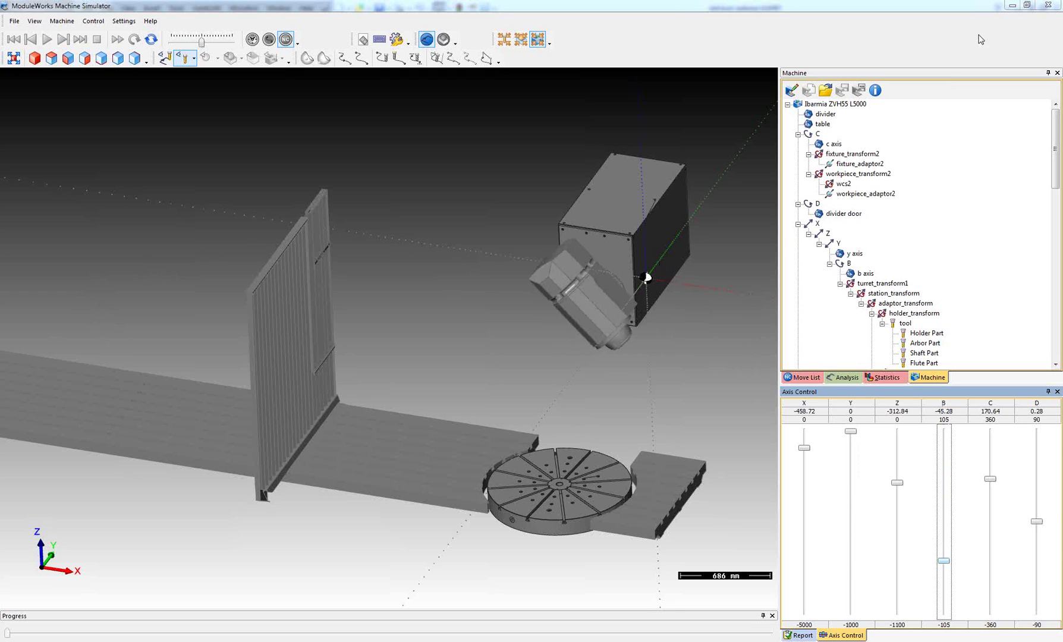
Switch to SolidWorks and examine the ring-shaped mill-turn part from above
{"action": "left_click", "coordinate": [1010, 6]}
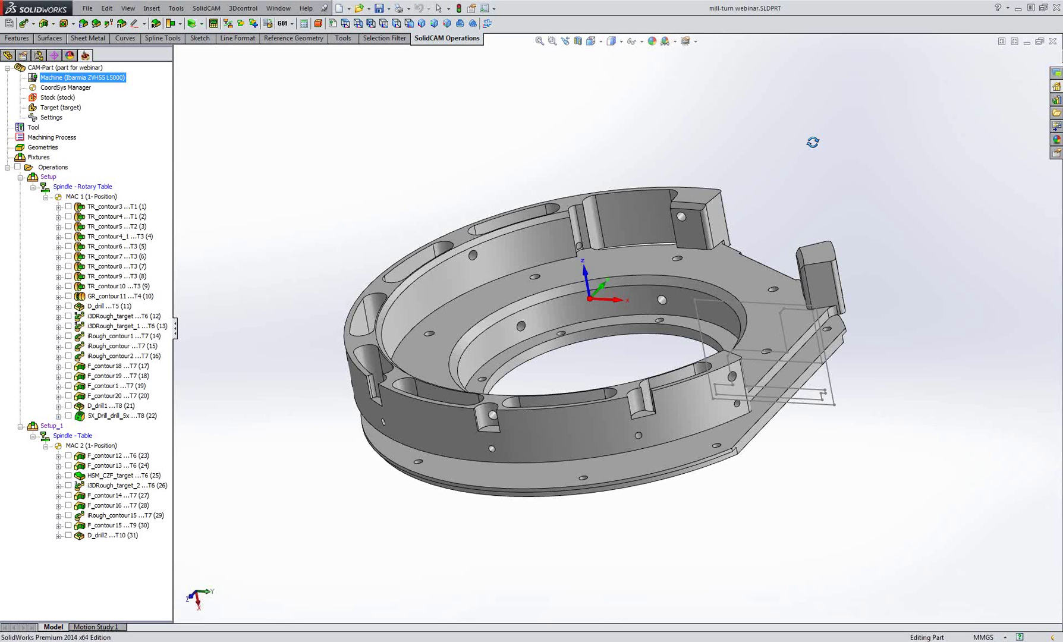
{"action": "middle_click_drag", "start_coordinate": [812, 142], "coordinate": [906, 388]}
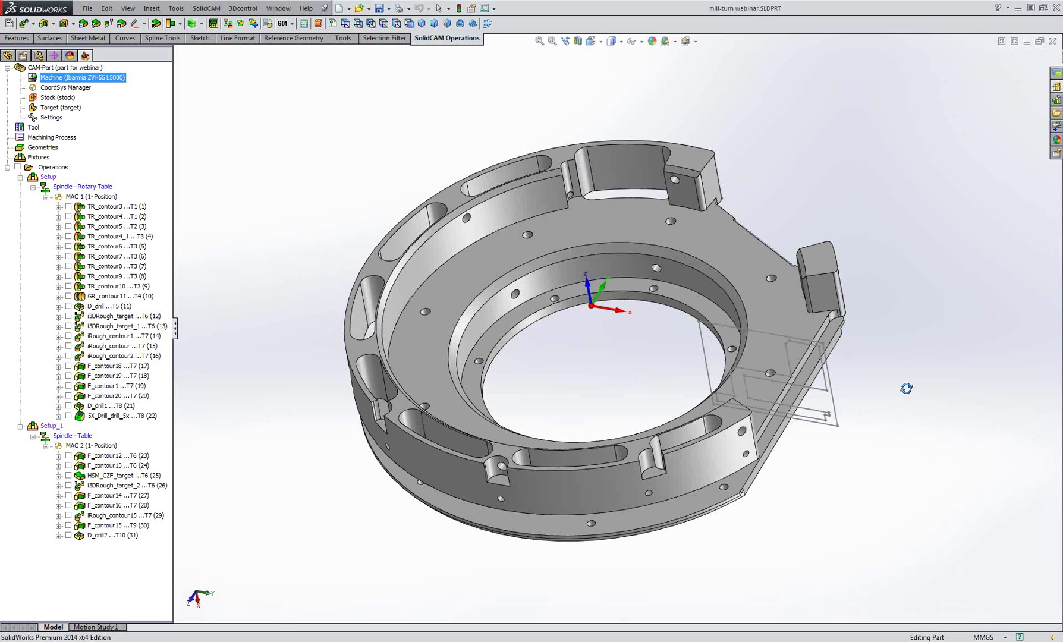
{"action": "middle_click_drag", "start_coordinate": [905, 389], "coordinate": [781, 504]}
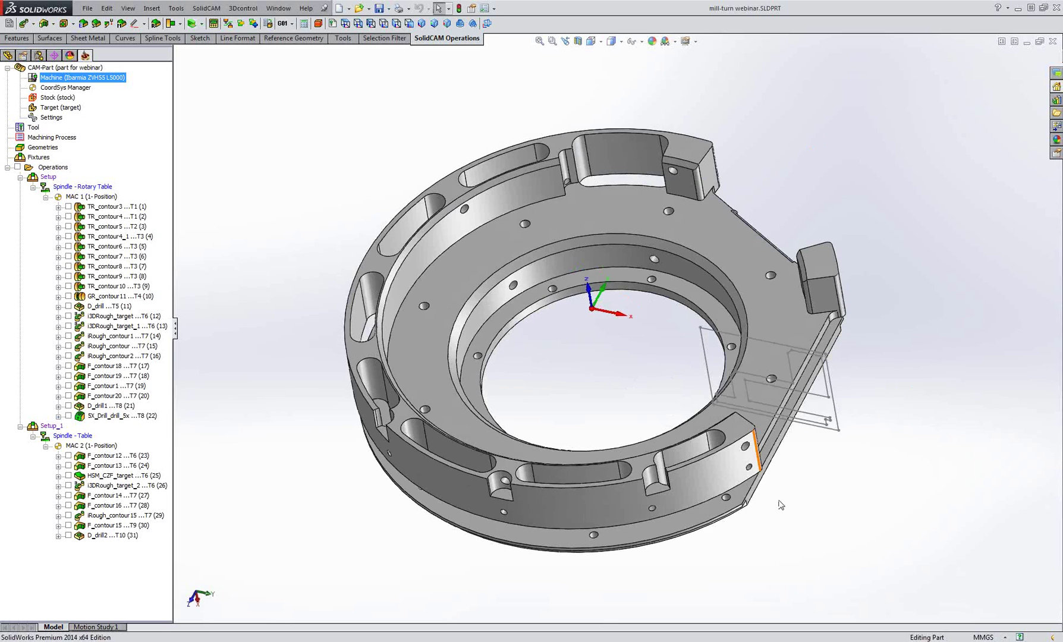
{"action": "middle_click_drag", "start_coordinate": [780, 505], "coordinate": [785, 495]}
Open the part tool table and inspect the geometry and holders of turning tools 1 to 4
{"action": "left_click", "coordinate": [33, 128]}
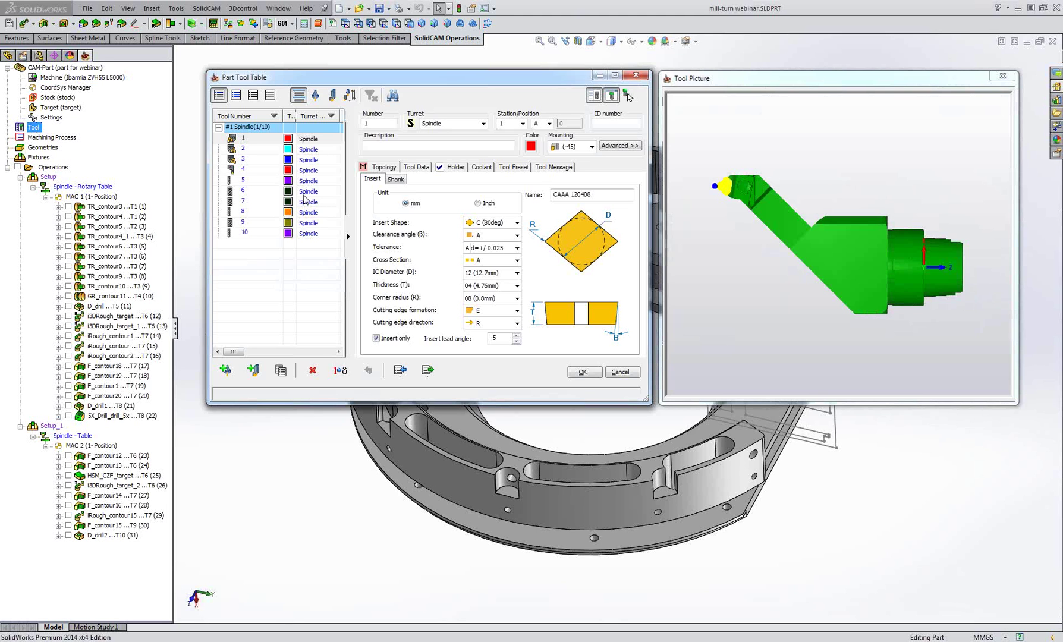
{"action": "middle_click_drag", "start_coordinate": [830, 257], "coordinate": [761, 331]}
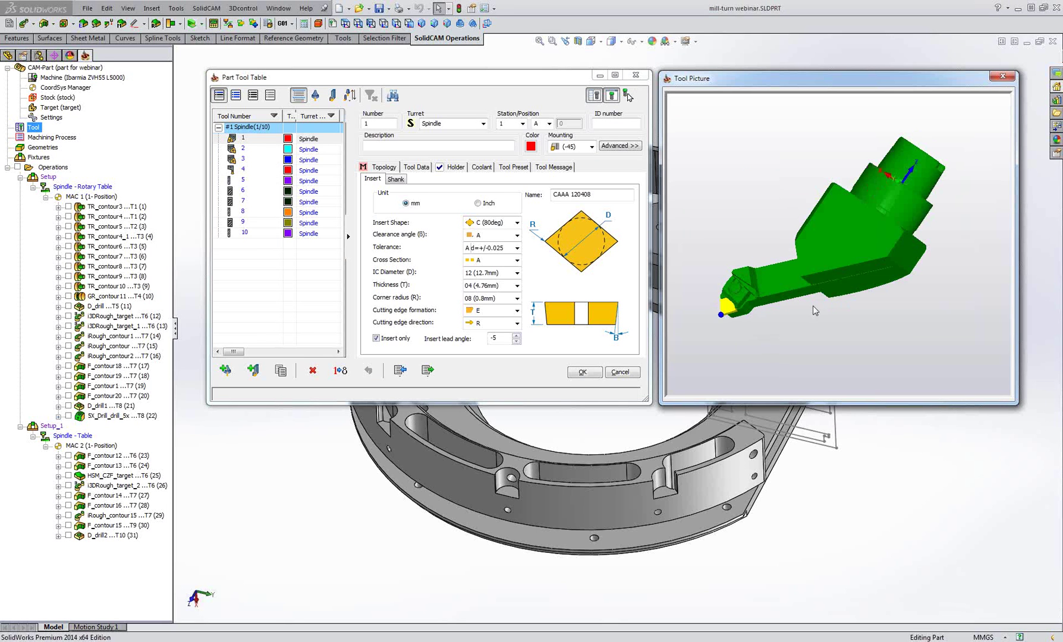
{"action": "left_click", "coordinate": [260, 156]}
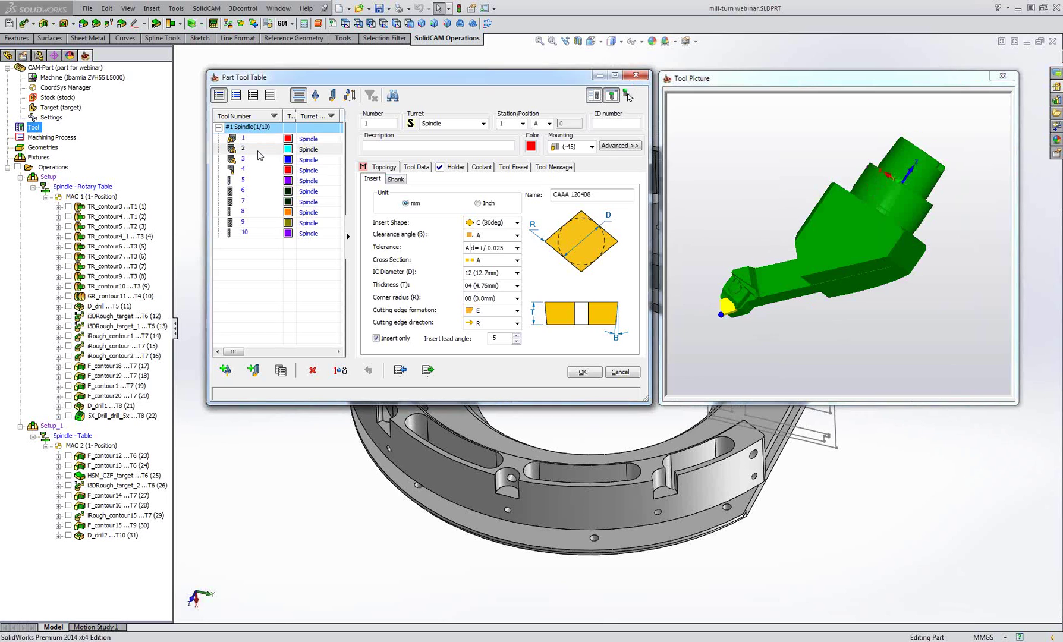
{"action": "left_click", "coordinate": [619, 146]}
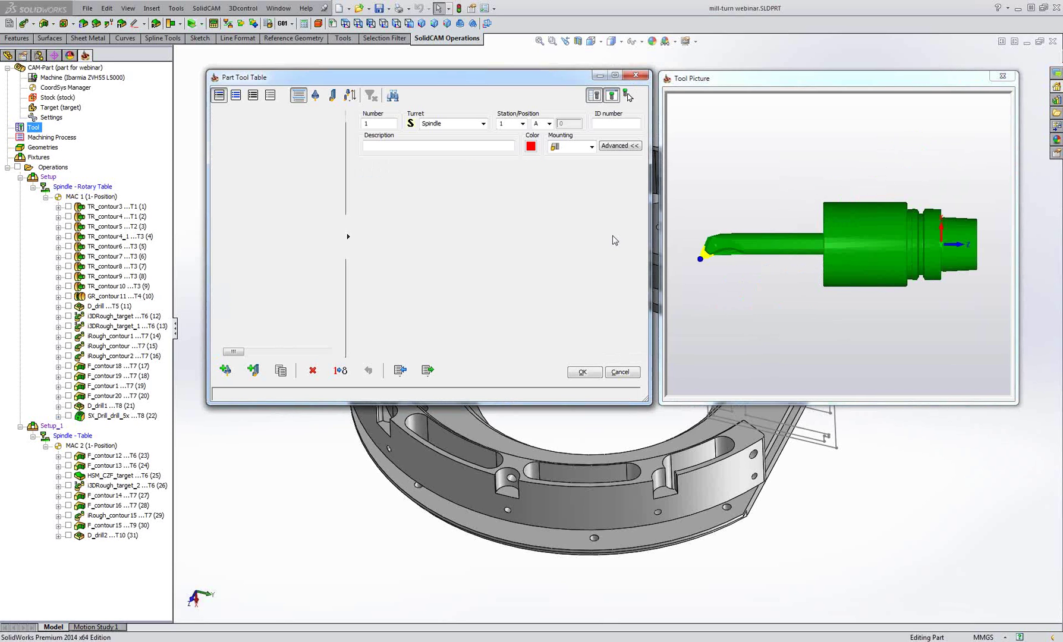
{"action": "middle_click_drag", "start_coordinate": [766, 308], "coordinate": [800, 267]}
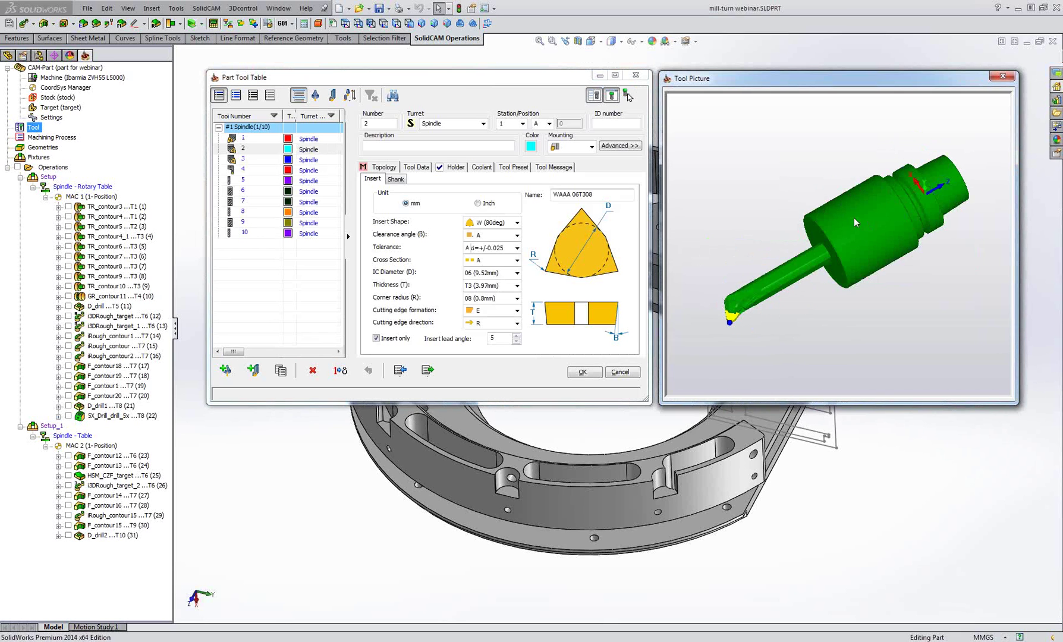
{"action": "left_click", "coordinate": [254, 163]}
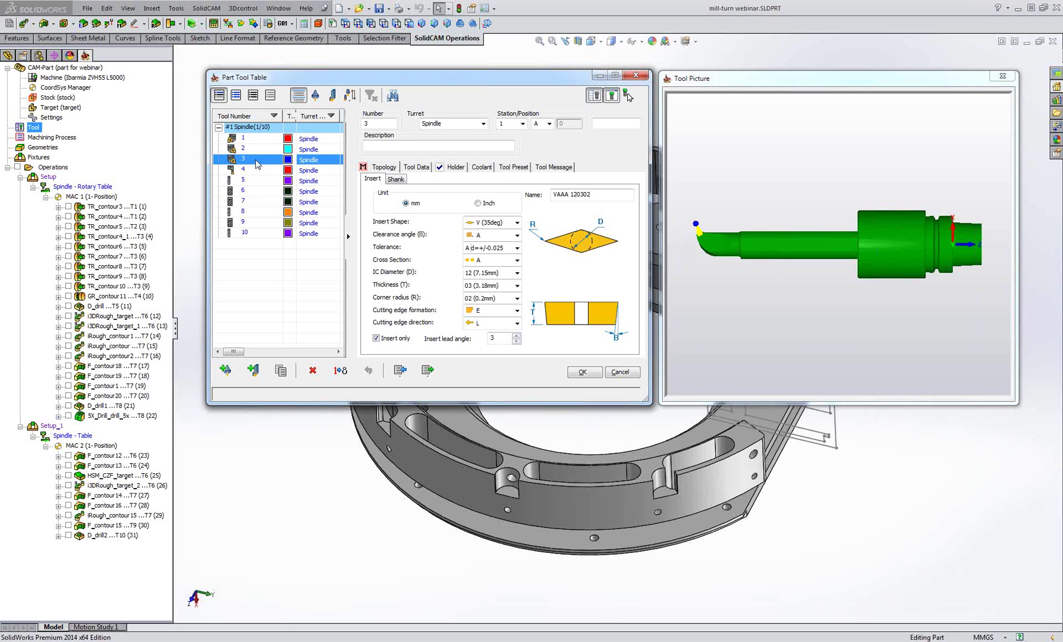
{"action": "left_click_drag", "start_coordinate": [832, 250], "coordinate": [801, 296]}
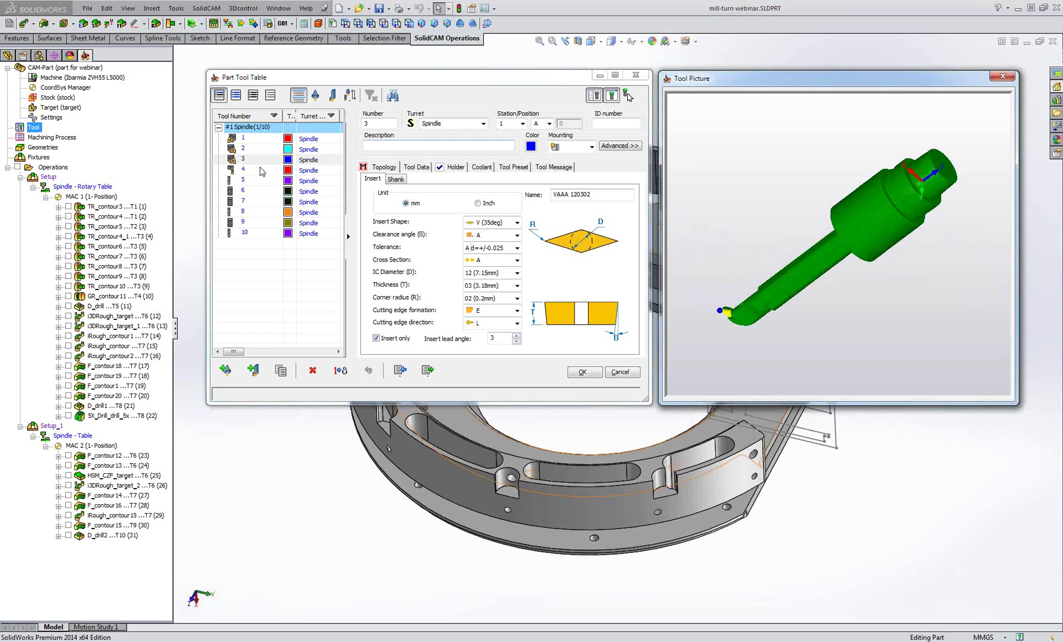
{"action": "left_click", "coordinate": [648, 220]}
{"action": "left_click_drag", "start_coordinate": [832, 249], "coordinate": [791, 234]}
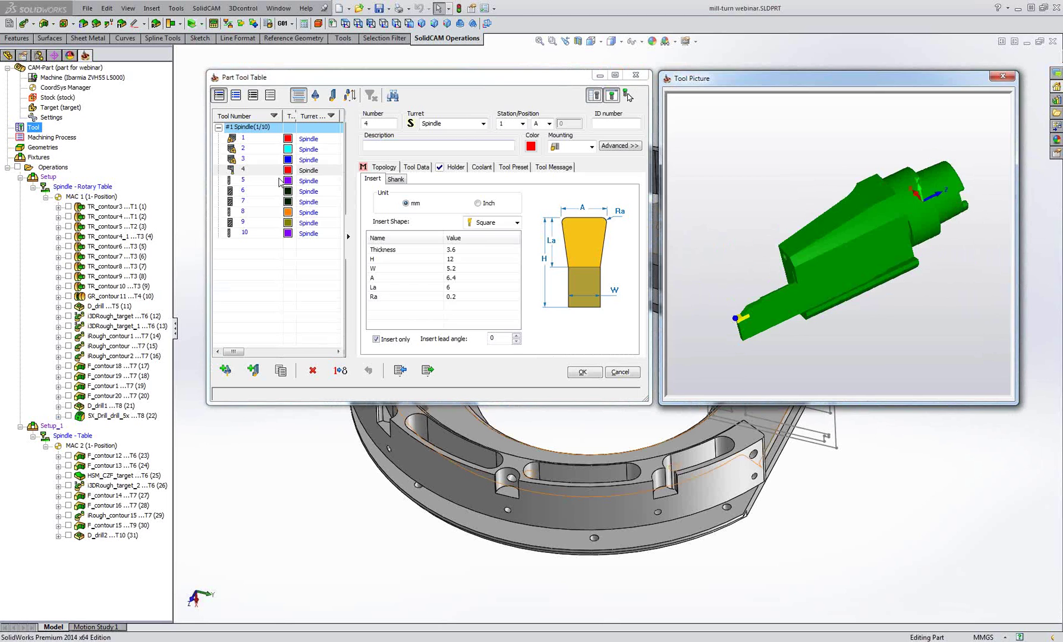
Review the parameters of milling and drilling tools 5 to 9, examining tool 9 in the 3D preview
{"action": "left_click", "coordinate": [279, 182]}
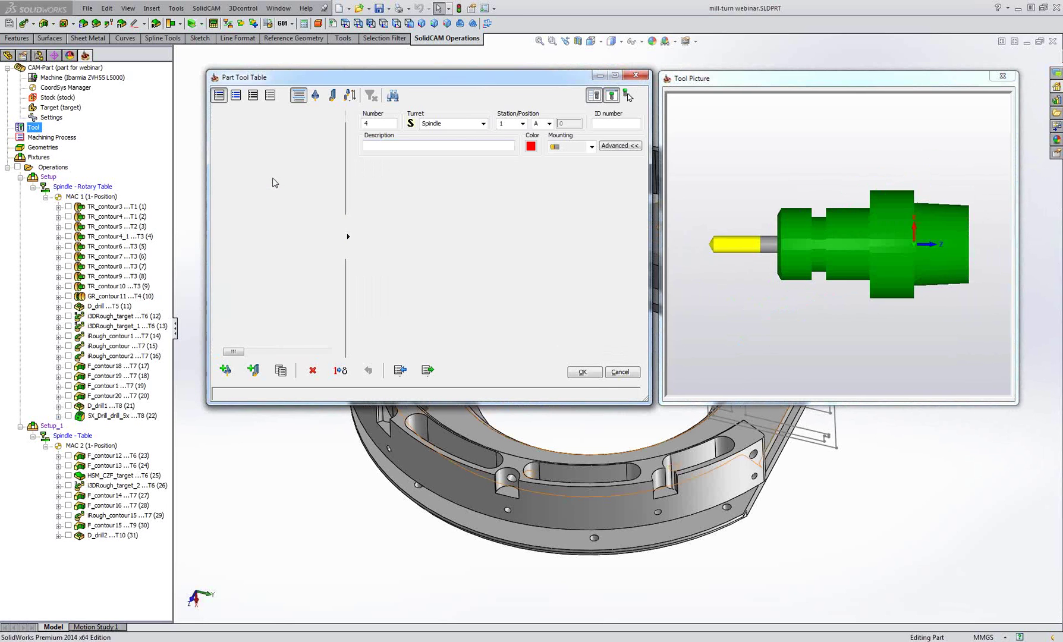
{"action": "left_click", "coordinate": [264, 191]}
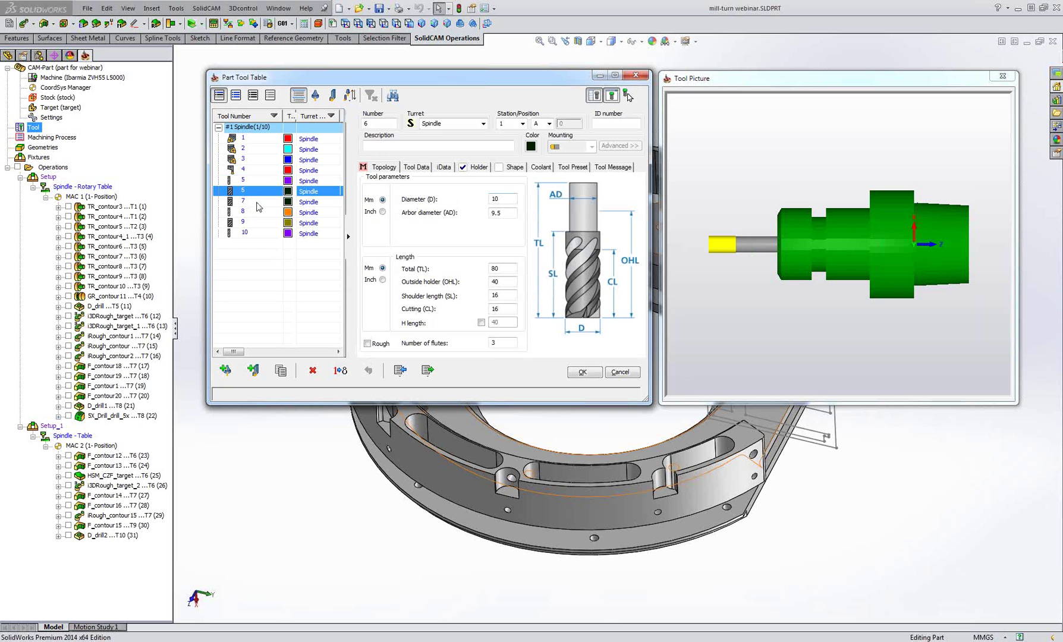
{"action": "left_click", "coordinate": [257, 202]}
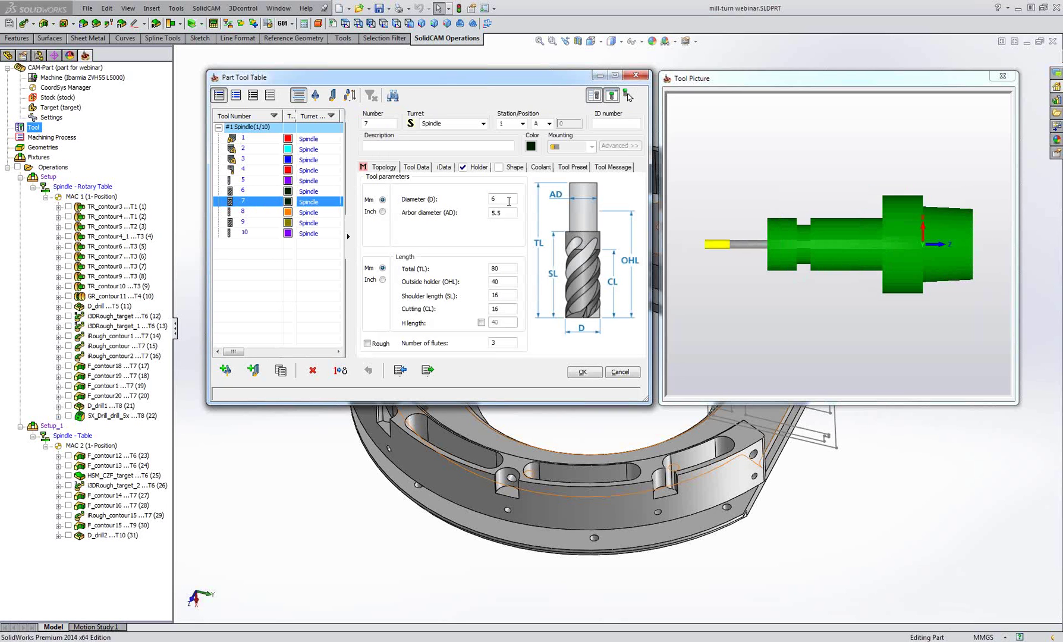
{"action": "left_click", "coordinate": [261, 212]}
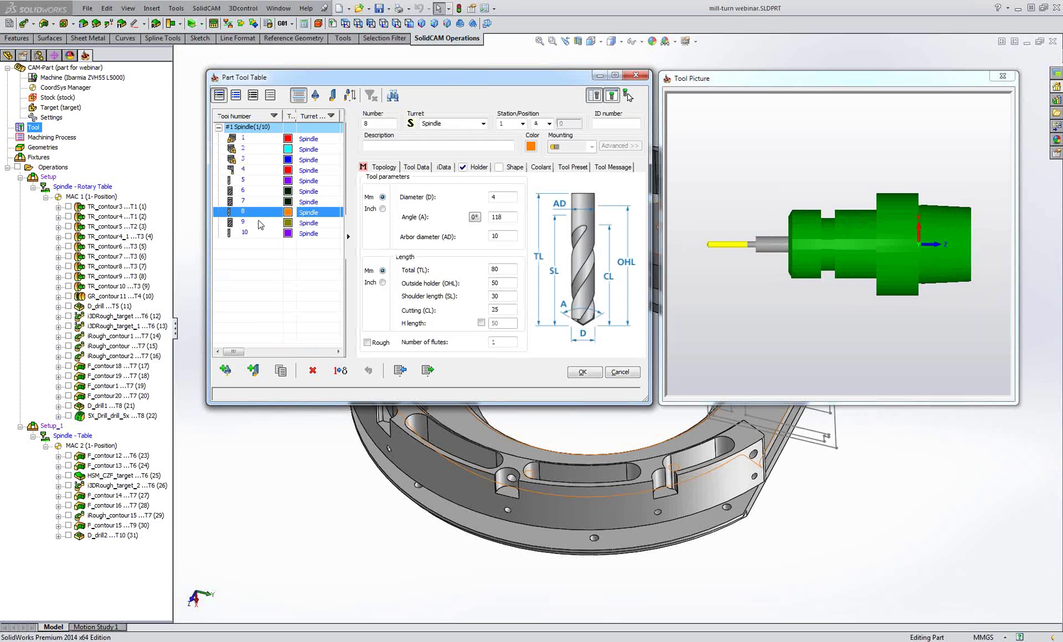
{"action": "left_click", "coordinate": [260, 223]}
{"action": "left_click", "coordinate": [816, 238]}
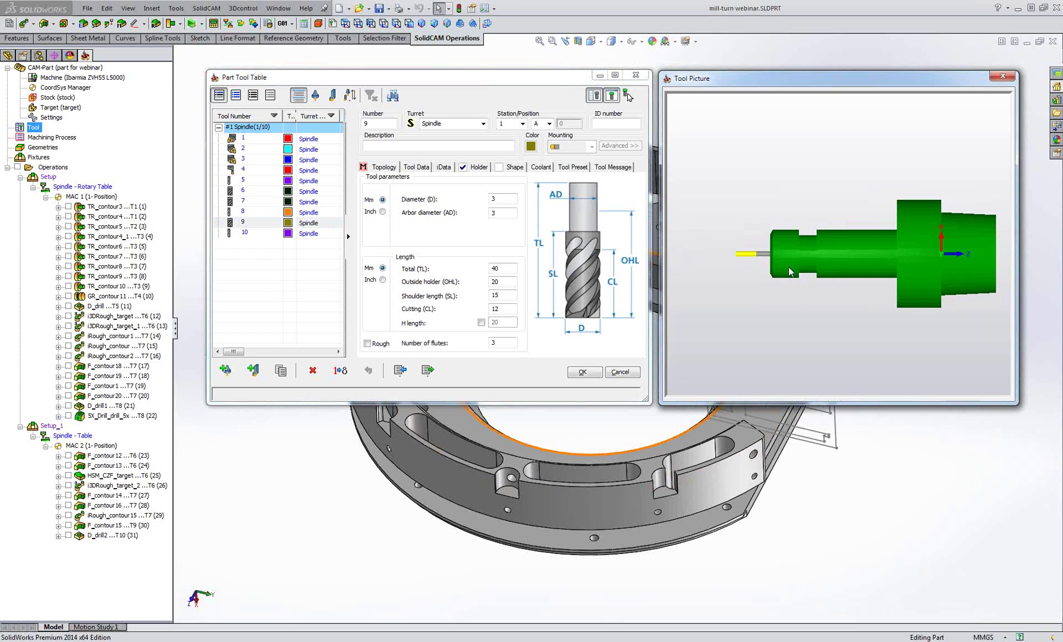
{"action": "middle_click_drag", "start_coordinate": [816, 238], "coordinate": [829, 285]}
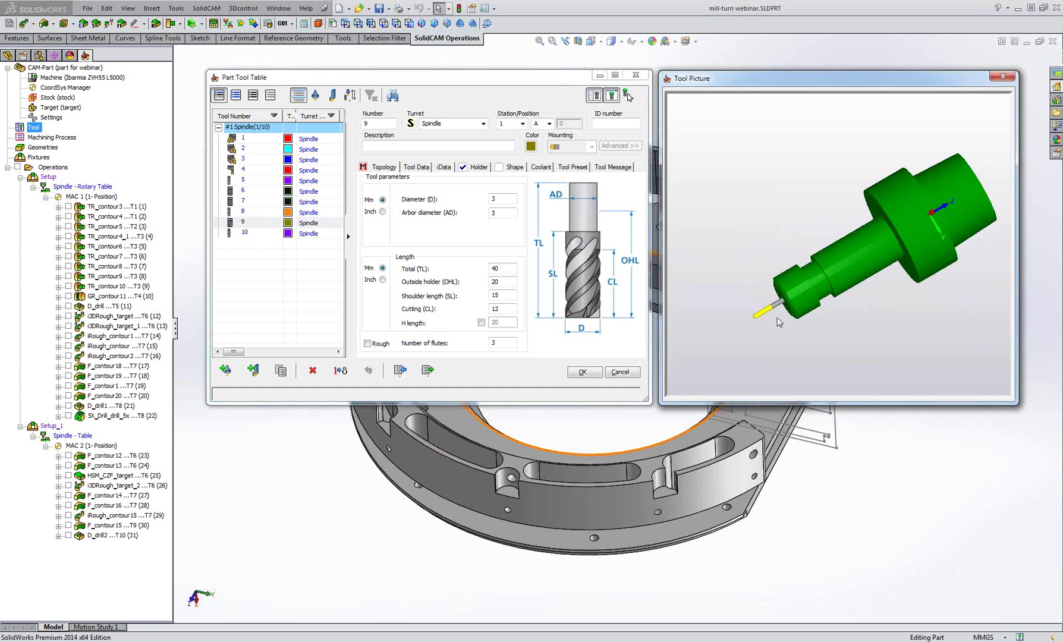
Inspect drill tool 10 and its holder assignment, and close the tool table without saving changes
{"action": "left_click", "coordinate": [245, 233]}
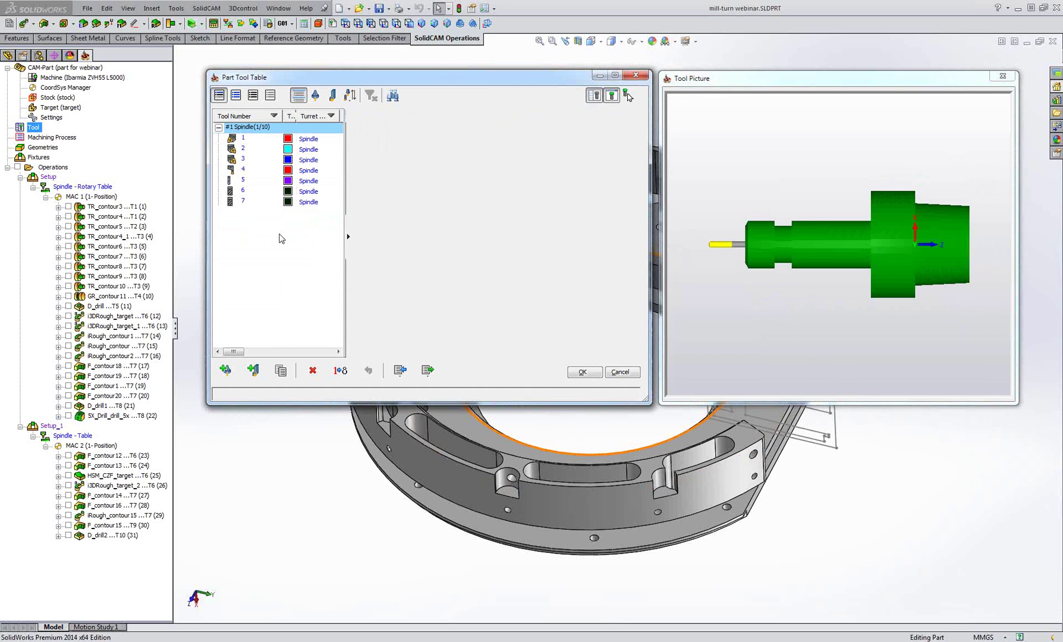
{"action": "middle_click_drag", "start_coordinate": [747, 261], "coordinate": [753, 279]}
{"action": "scroll", "coordinate": [754, 285], "scroll_direction": "up", "scroll_amount": 4}
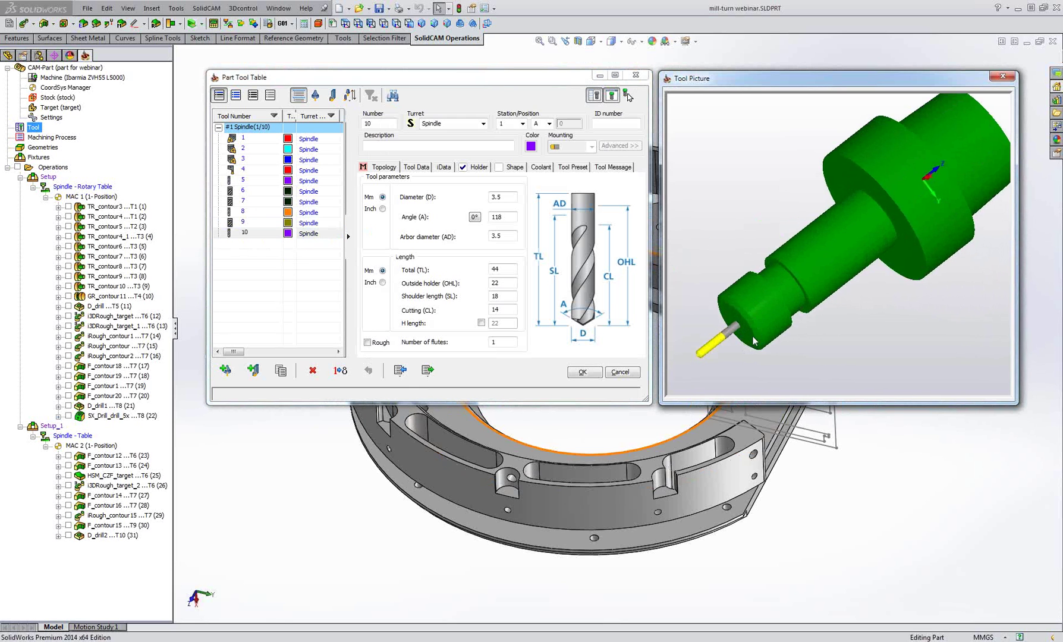
{"action": "scroll", "coordinate": [898, 218], "scroll_direction": "down", "scroll_amount": 4}
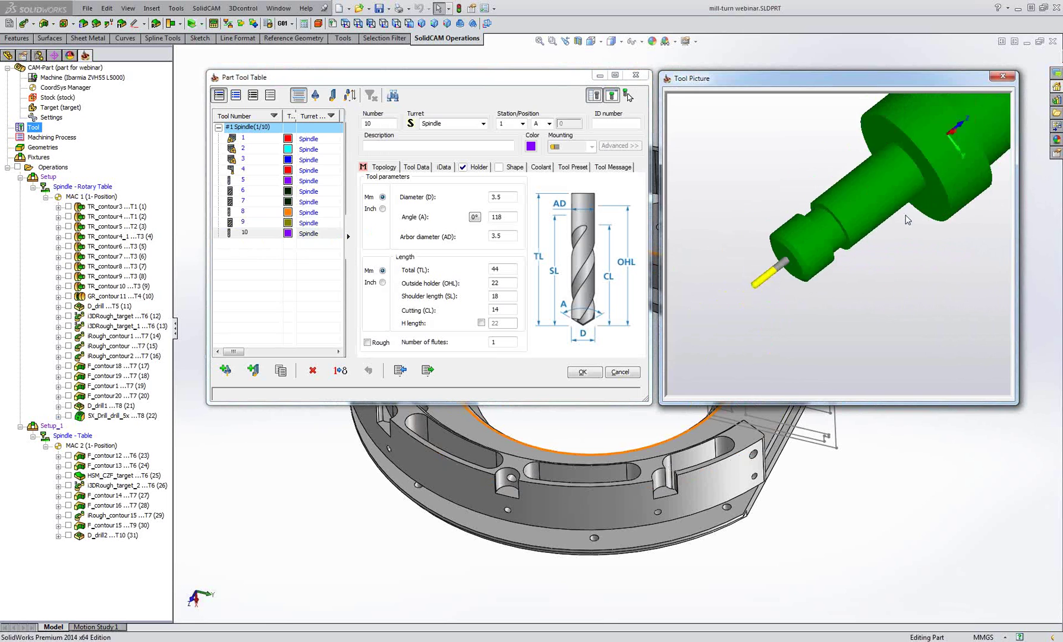
{"action": "middle_click_drag", "start_coordinate": [868, 246], "coordinate": [809, 205]}
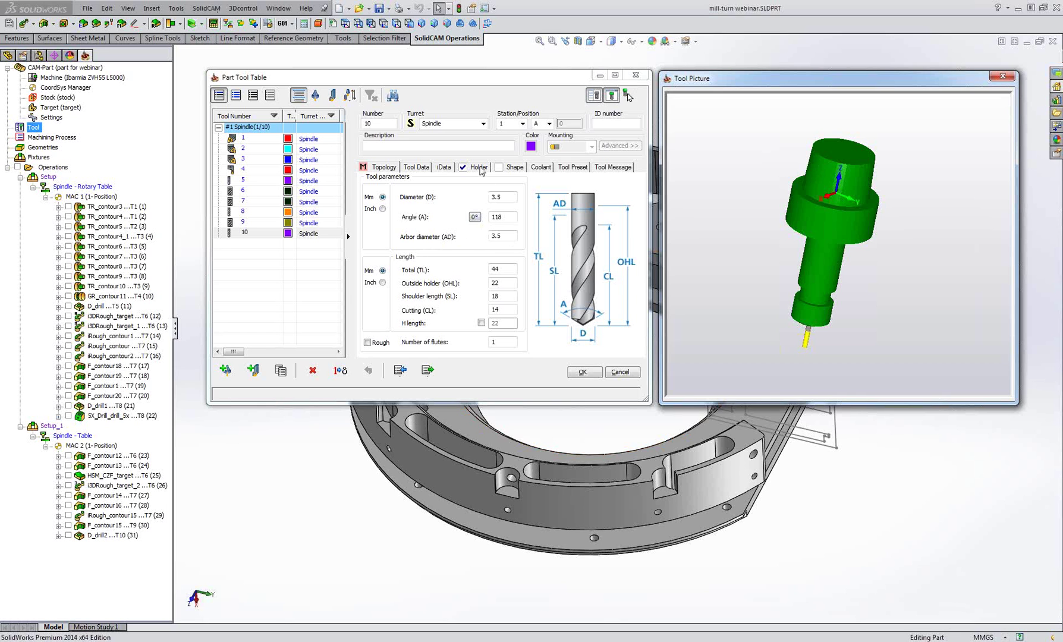
{"action": "left_click", "coordinate": [482, 170]}
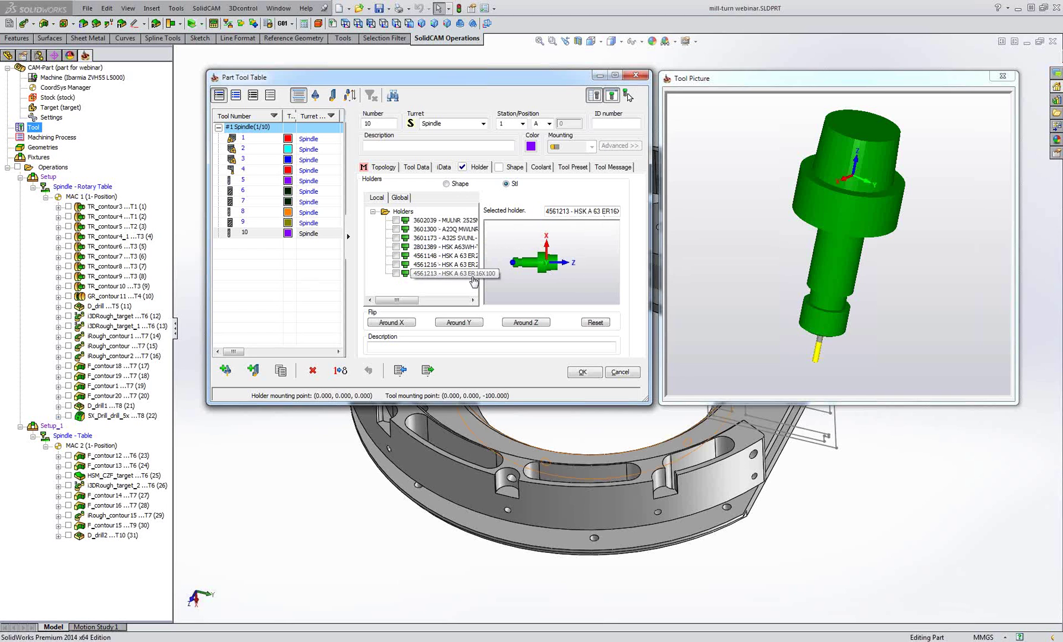
{"action": "left_click", "coordinate": [620, 372]}
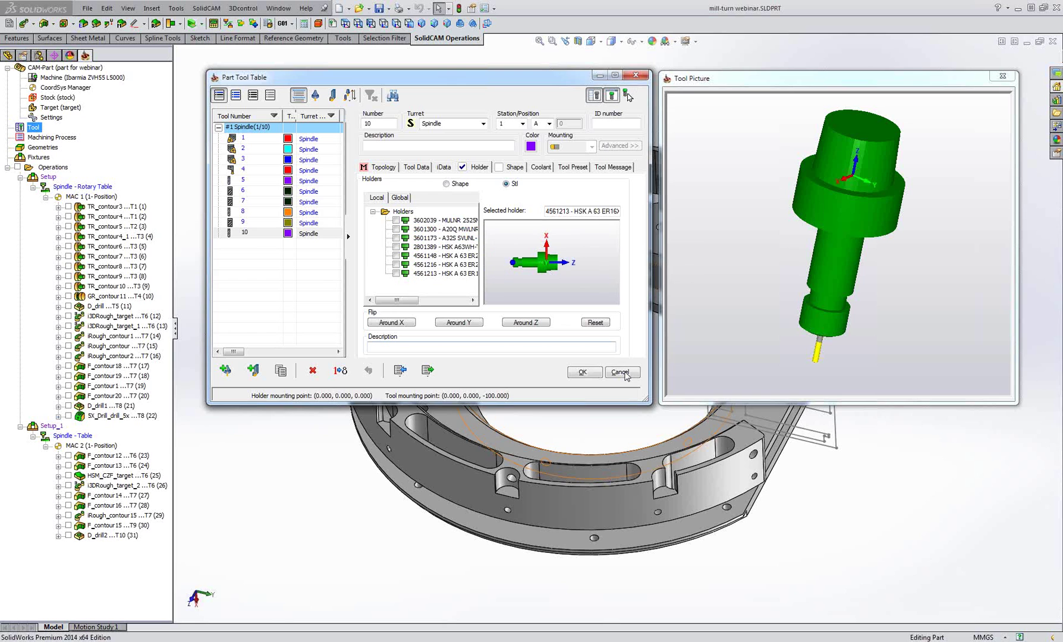
{"action": "left_click", "coordinate": [404, 264]}
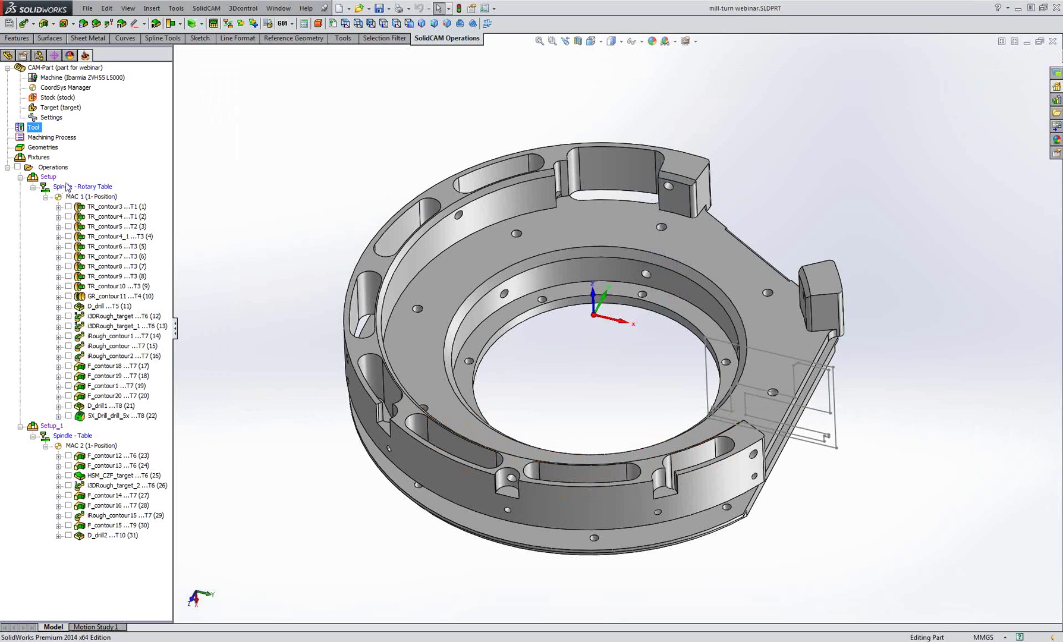
Examine the part and select the Spindle - Table entry under Setup_1 in the operations tree
{"action": "middle_click_drag", "start_coordinate": [596, 350], "coordinate": [598, 354]}
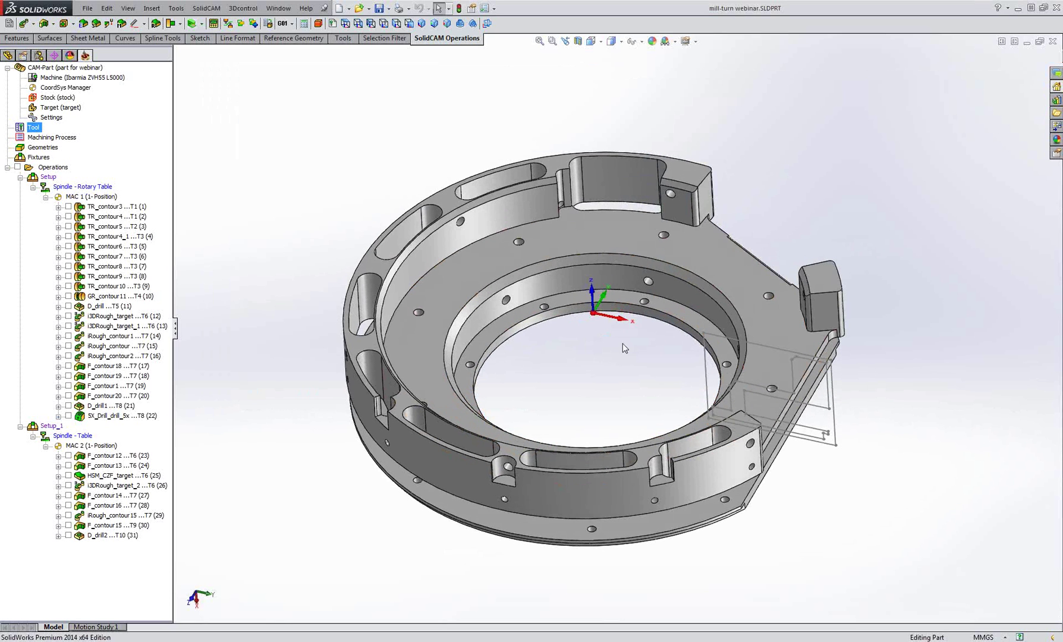
{"action": "scroll", "coordinate": [623, 343], "scroll_direction": "up", "scroll_amount": 1}
{"action": "scroll", "coordinate": [657, 349], "scroll_direction": "down", "scroll_amount": 1}
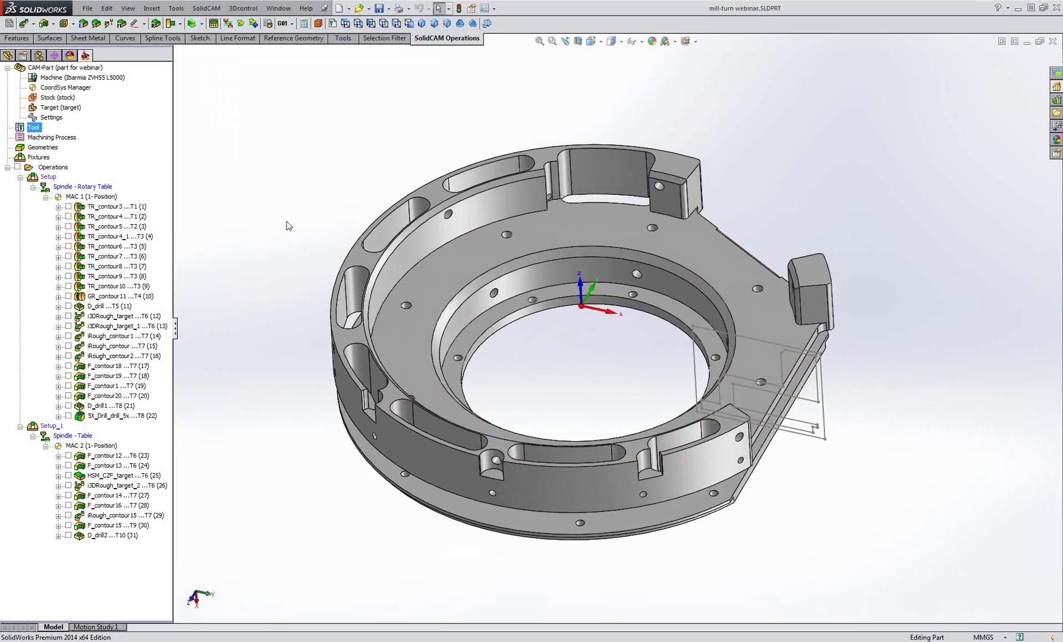
{"action": "middle_click_drag", "start_coordinate": [287, 215], "coordinate": [286, 205]}
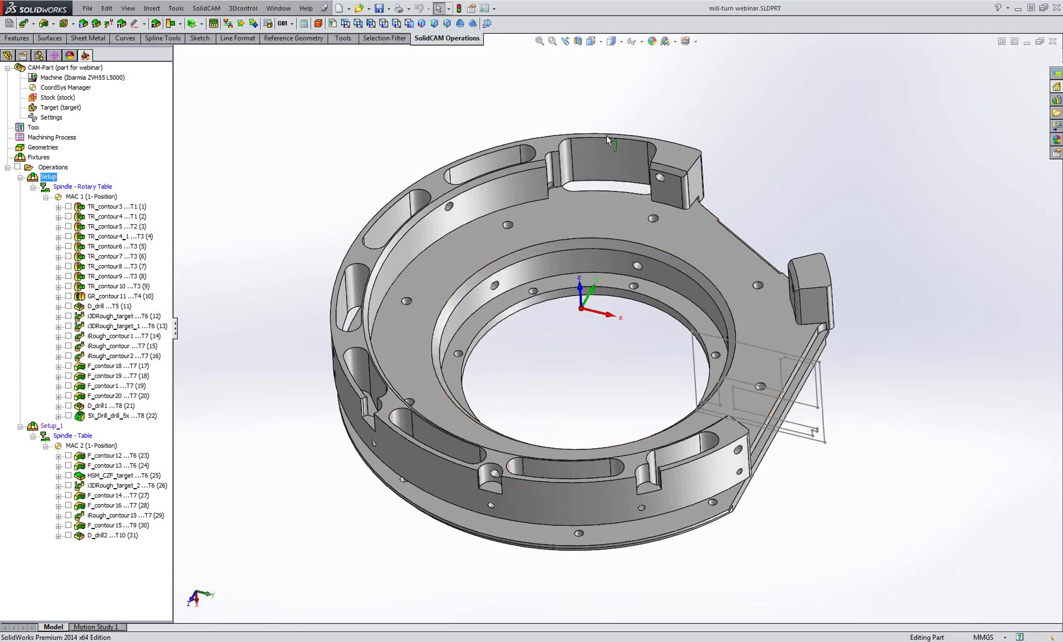
{"action": "double_click", "coordinate": [85, 438]}
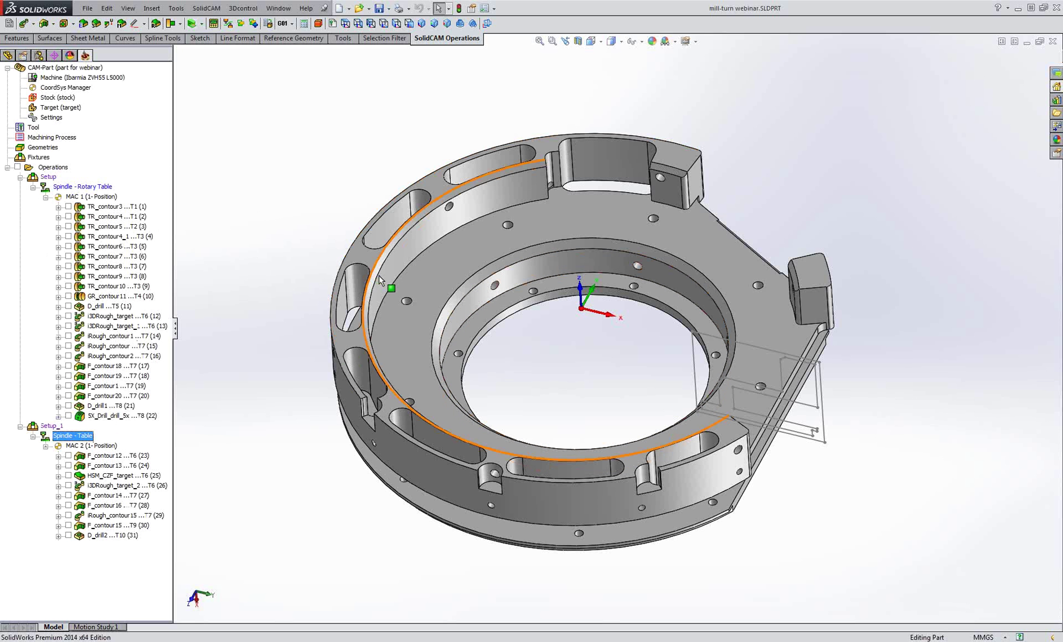
Open turning operation TR_contour3 and inspect its contour3 geometry on the part and the chain's extension settings
{"action": "middle_click_drag", "start_coordinate": [403, 317], "coordinate": [375, 144]}
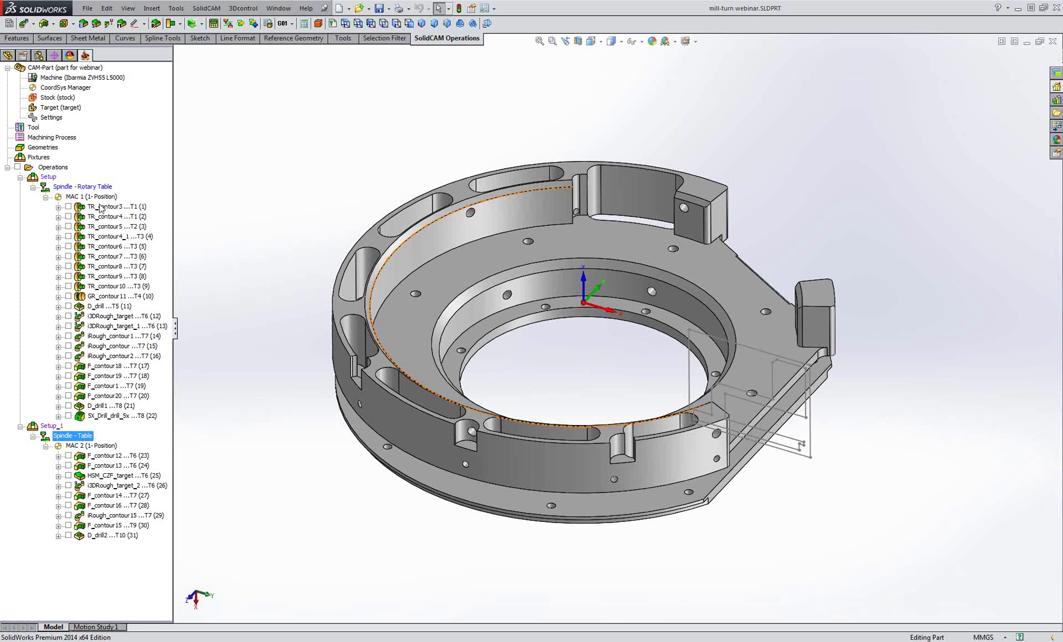
{"action": "left_click", "coordinate": [101, 207]}
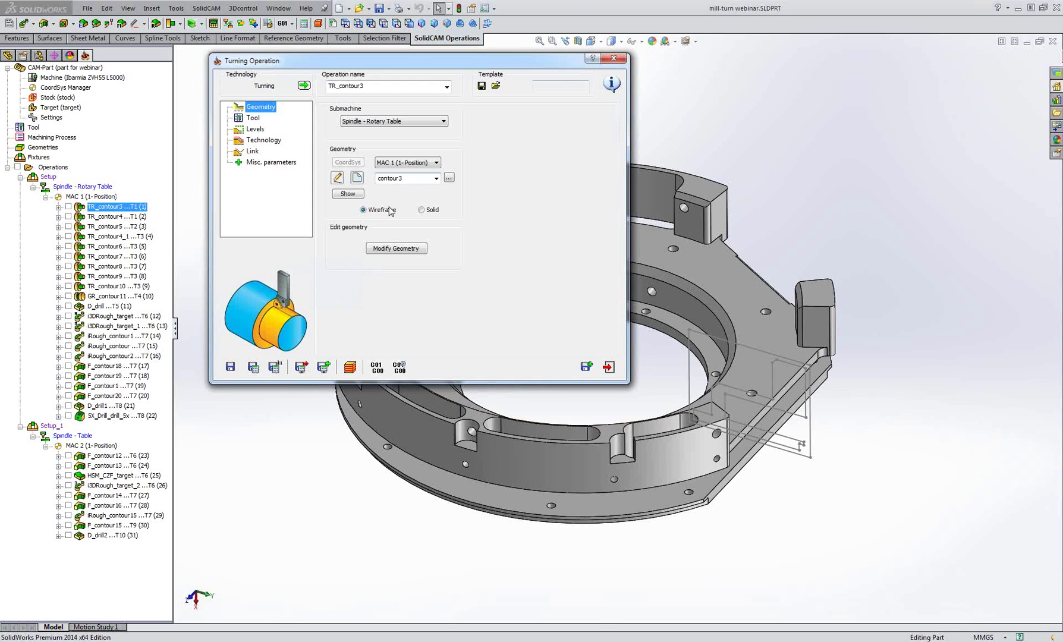
{"action": "left_click", "coordinate": [348, 195]}
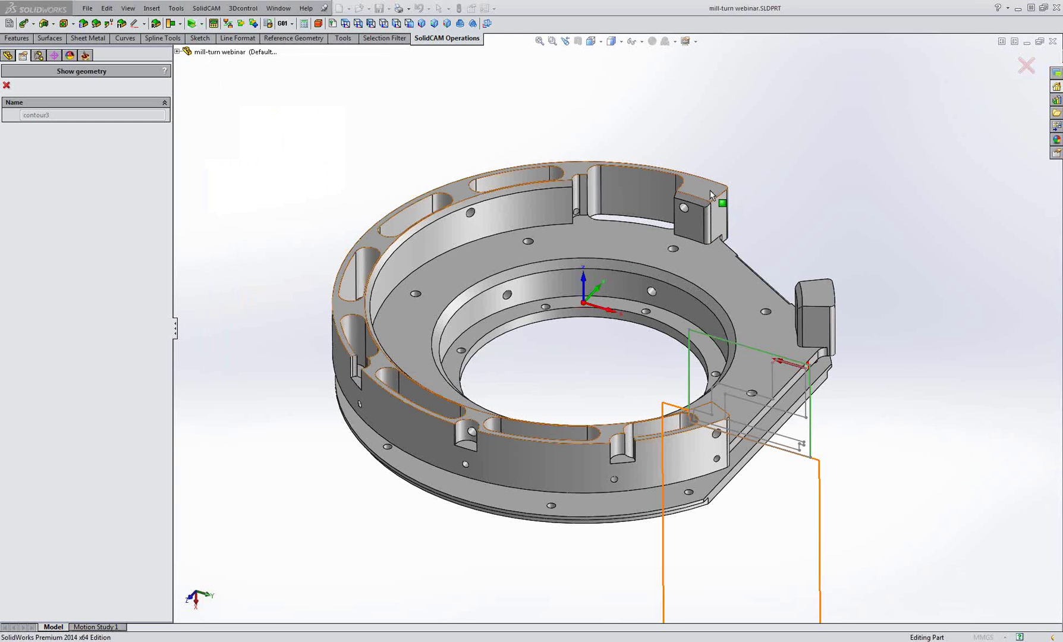
{"action": "left_click", "coordinate": [705, 189]}
{"action": "left_click", "coordinate": [793, 225]}
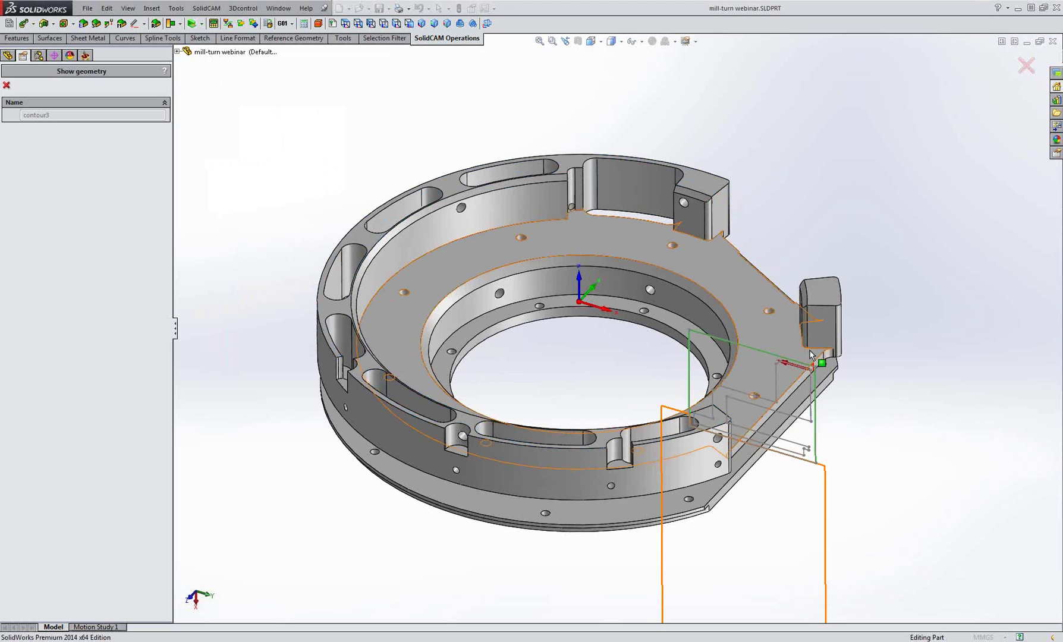
{"action": "scroll", "coordinate": [809, 350], "scroll_direction": "down", "scroll_amount": 3}
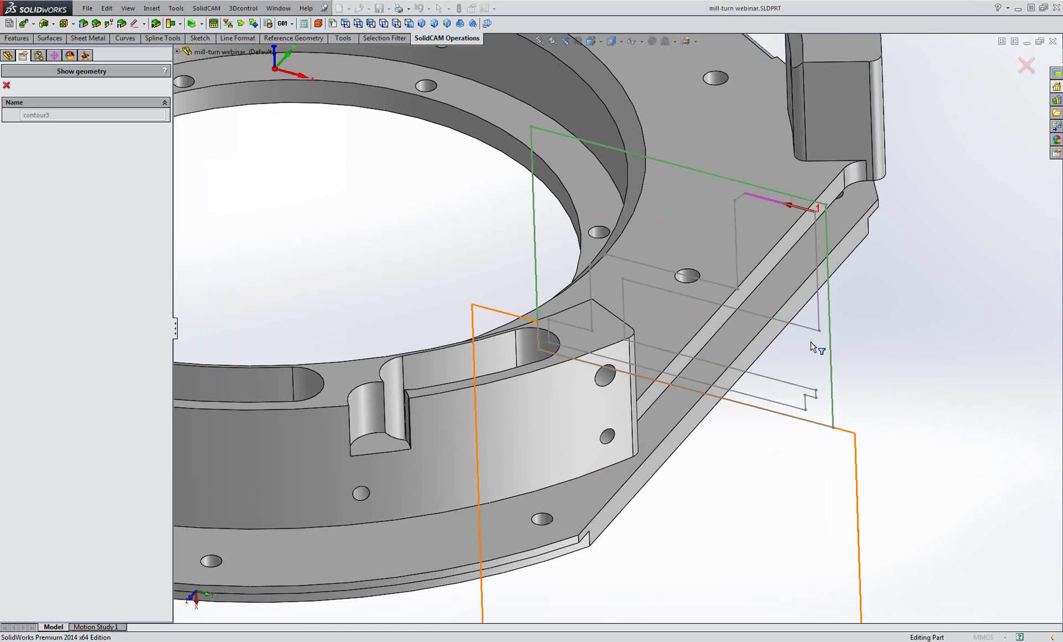
{"action": "scroll", "coordinate": [744, 269], "scroll_direction": "down", "scroll_amount": 3}
{"action": "scroll", "coordinate": [743, 269], "scroll_direction": "up", "scroll_amount": 3}
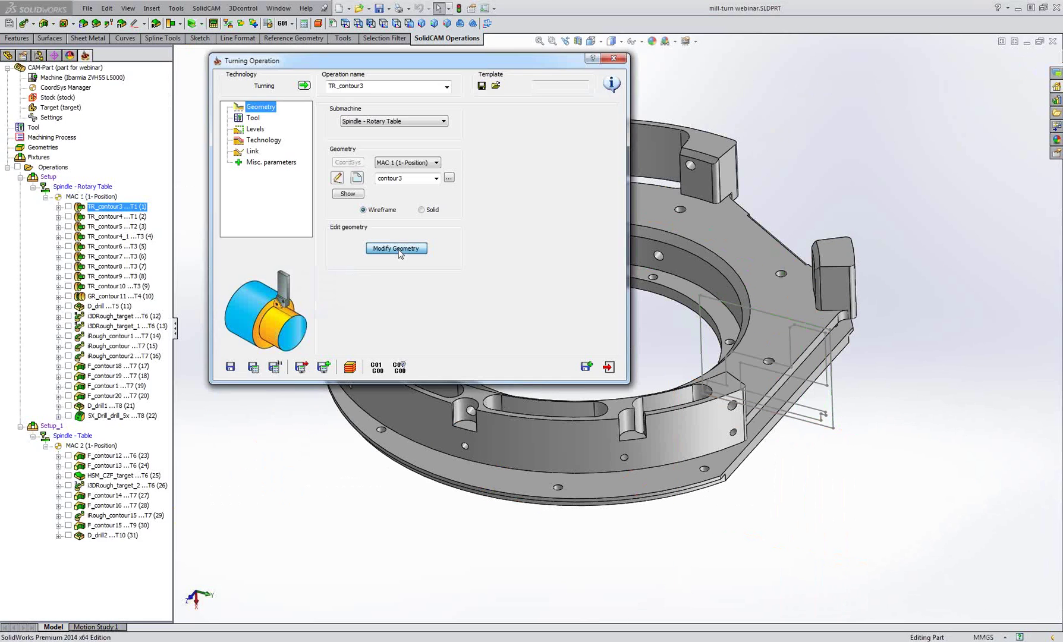
{"action": "left_click", "coordinate": [398, 248]}
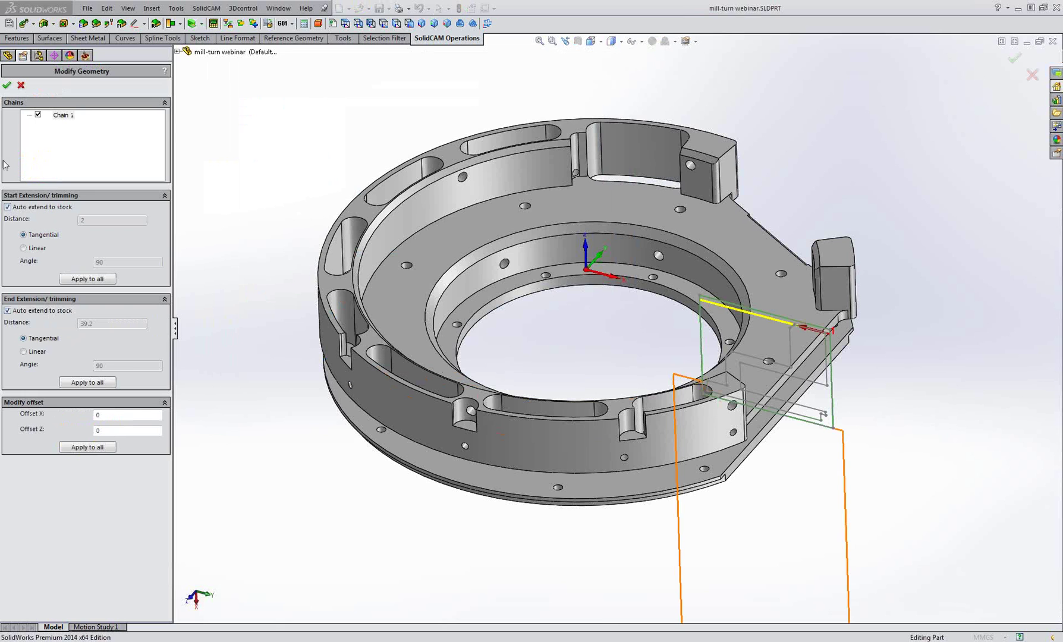
{"action": "left_click", "coordinate": [7, 86]}
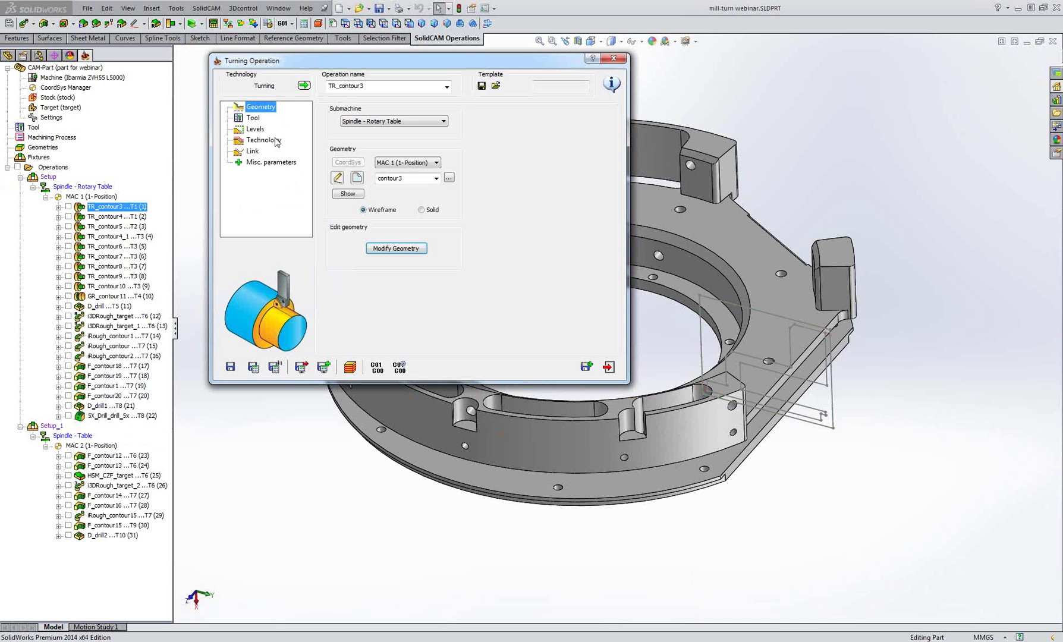
Show the tool assigned to TR_contour3 and examine its holder in the tool picture
{"action": "left_click", "coordinate": [251, 119]}
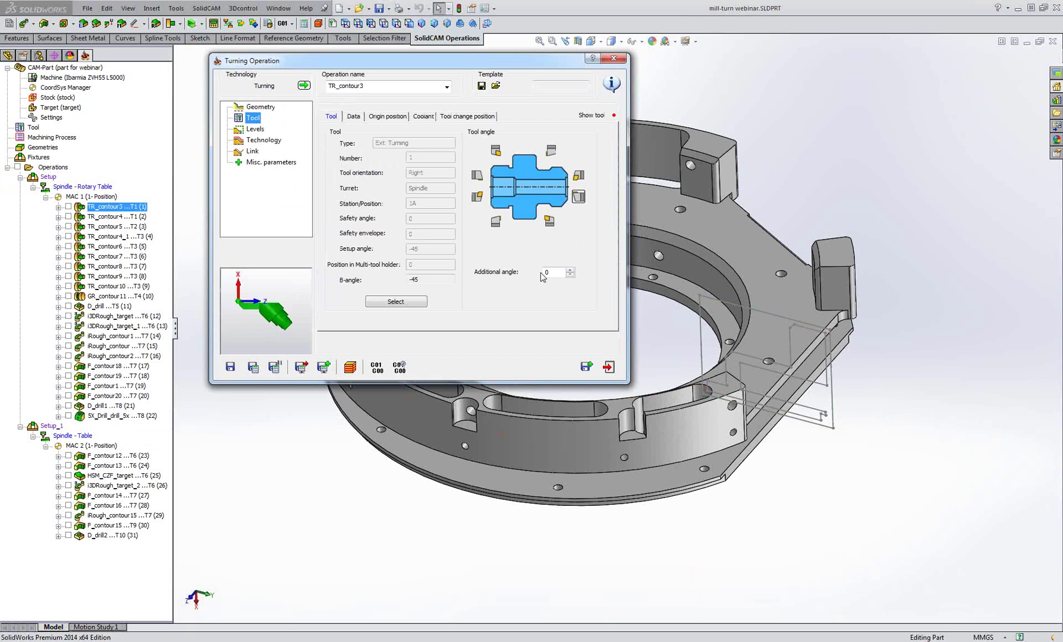
{"action": "left_click", "coordinate": [593, 116]}
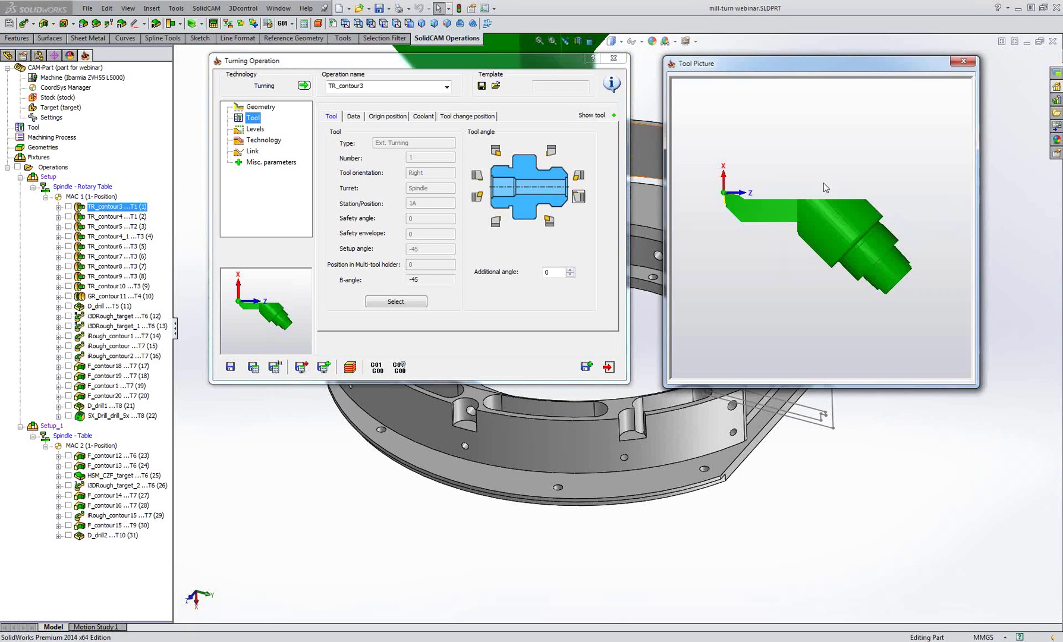
{"action": "middle_click_drag", "start_coordinate": [774, 154], "coordinate": [796, 256]}
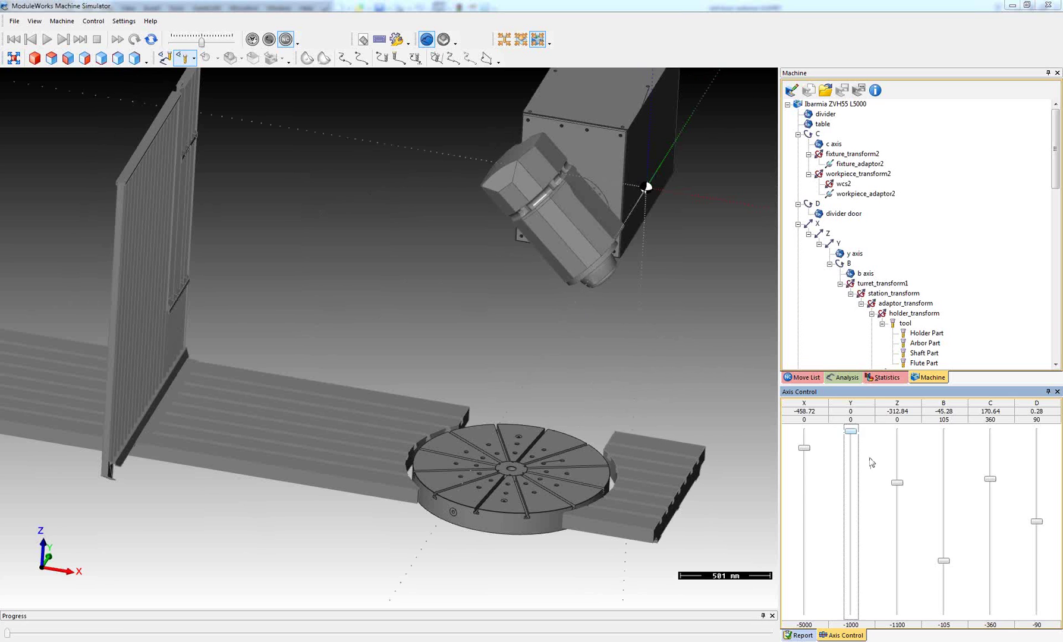
In the ModuleWorks Machine Simulator, swing the B axis to about 65 and move the X axis to 0, then minimize the simulator
{"action": "left_click_drag", "start_coordinate": [945, 562], "coordinate": [941, 465]}
{"action": "left_click_drag", "start_coordinate": [805, 450], "coordinate": [804, 428]}
{"action": "middle_click_drag", "start_coordinate": [667, 427], "coordinate": [383, 402]}
{"action": "scroll", "coordinate": [720, 466], "scroll_direction": "down", "scroll_amount": 3}
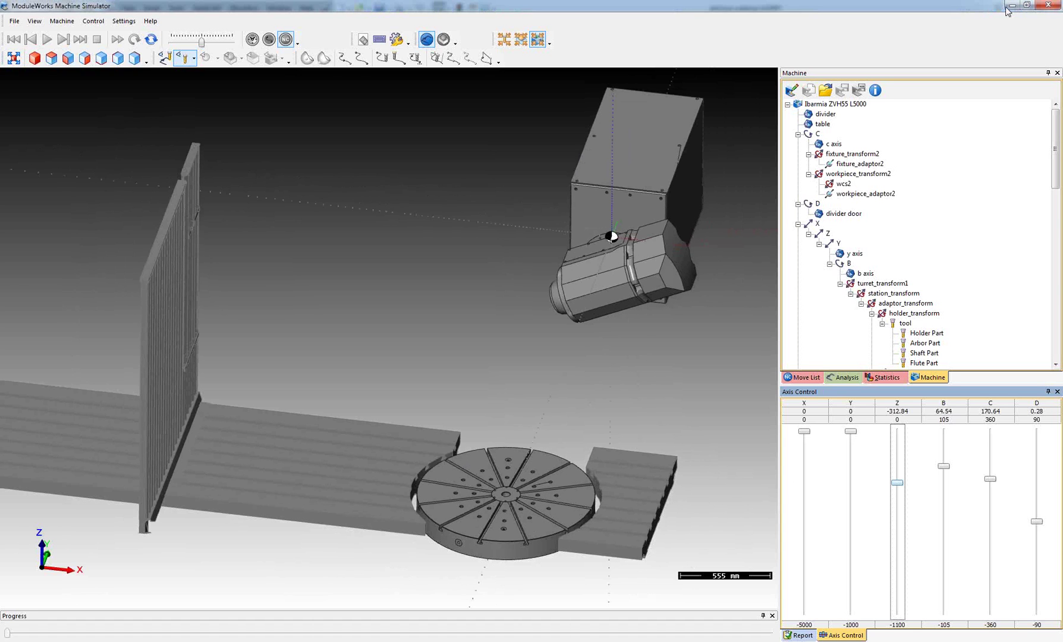
{"action": "left_click", "coordinate": [1006, 7]}
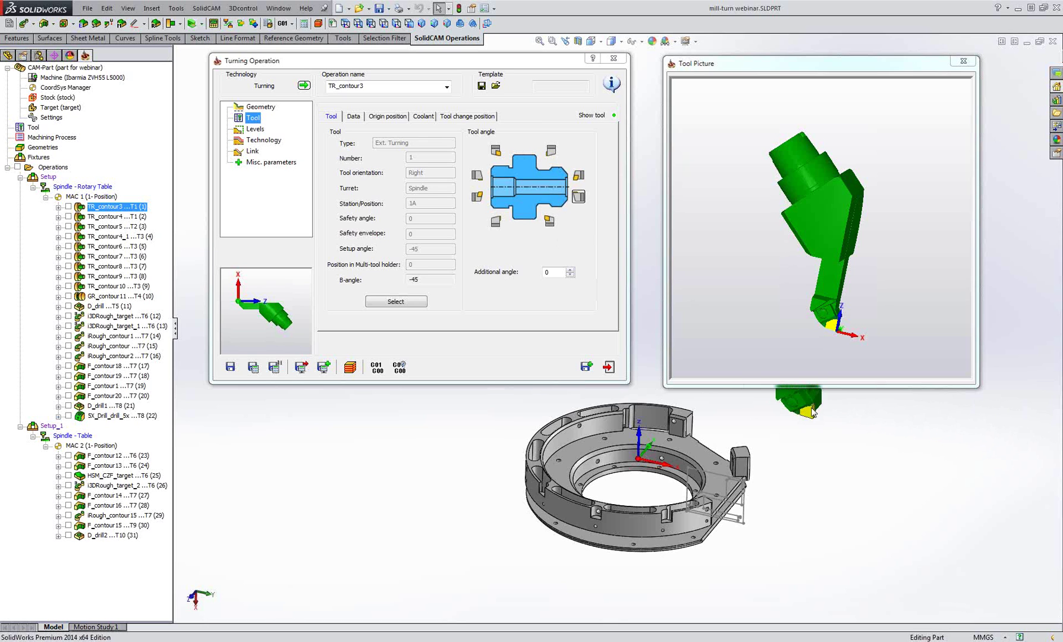
Examine the turning tool's insert and holder orientation in the tool picture and relative to the part
{"action": "middle_click_drag", "start_coordinate": [812, 408], "coordinate": [715, 442]}
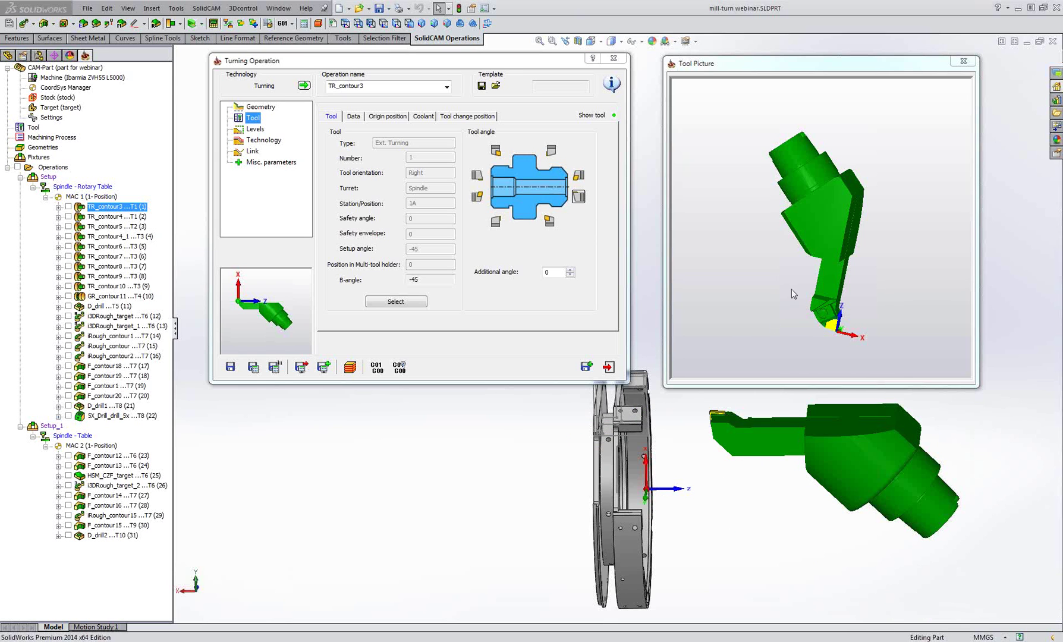
{"action": "middle_click_drag", "start_coordinate": [791, 289], "coordinate": [771, 220]}
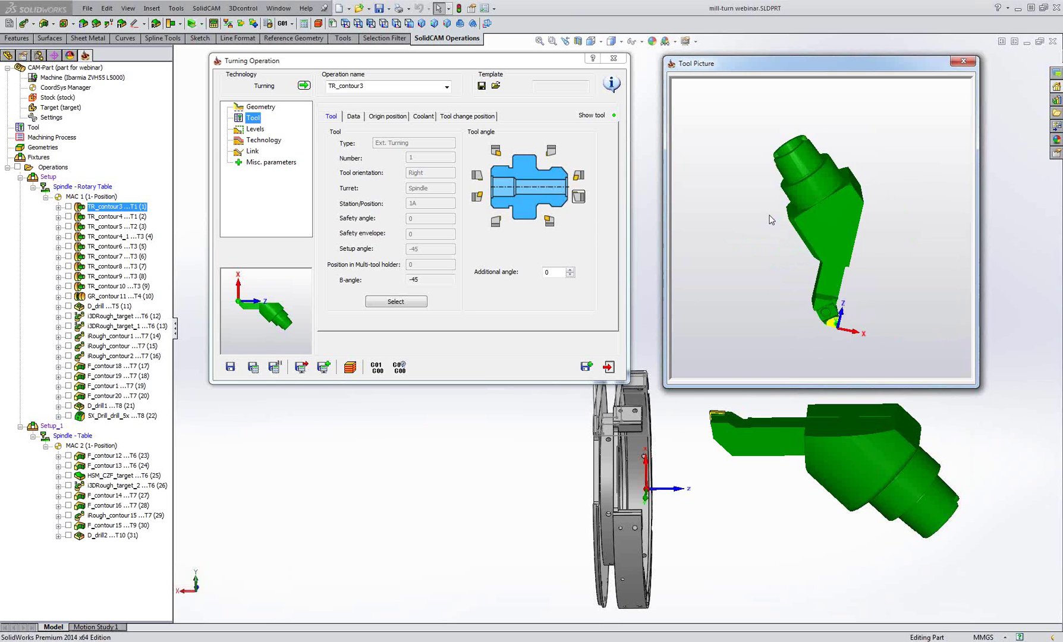
{"action": "scroll", "coordinate": [820, 232], "scroll_direction": "up", "scroll_amount": 3}
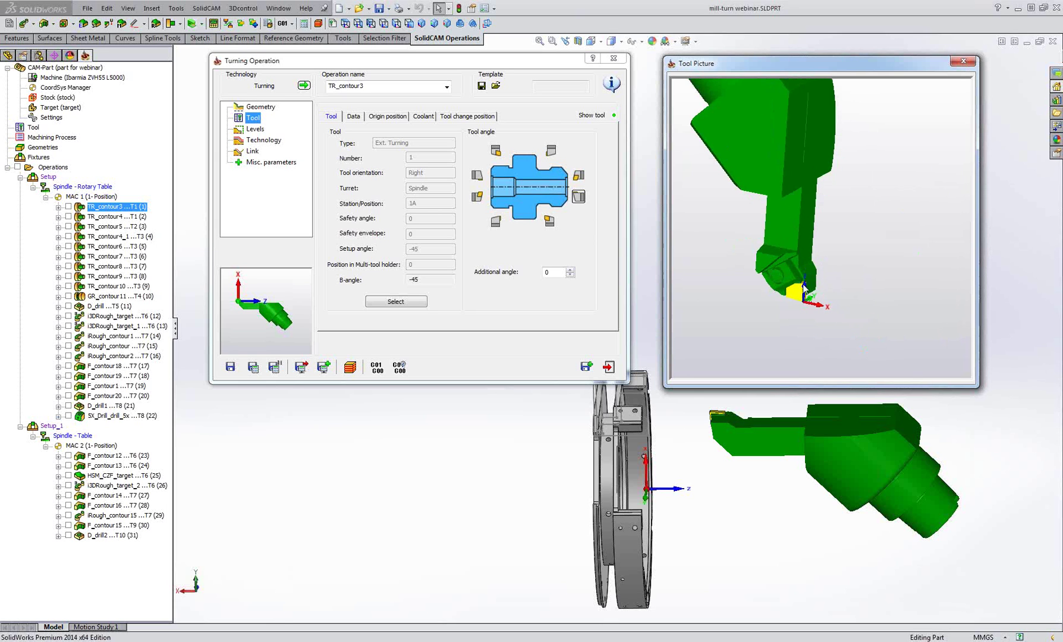
{"action": "mouse_move", "coordinate": [831, 294]}
{"action": "middle_mouse_down"}
{"action": "mouse_move", "coordinate": [854, 305]}
{"action": "mouse_move", "coordinate": [843, 291]}
{"action": "middle_mouse_up"}
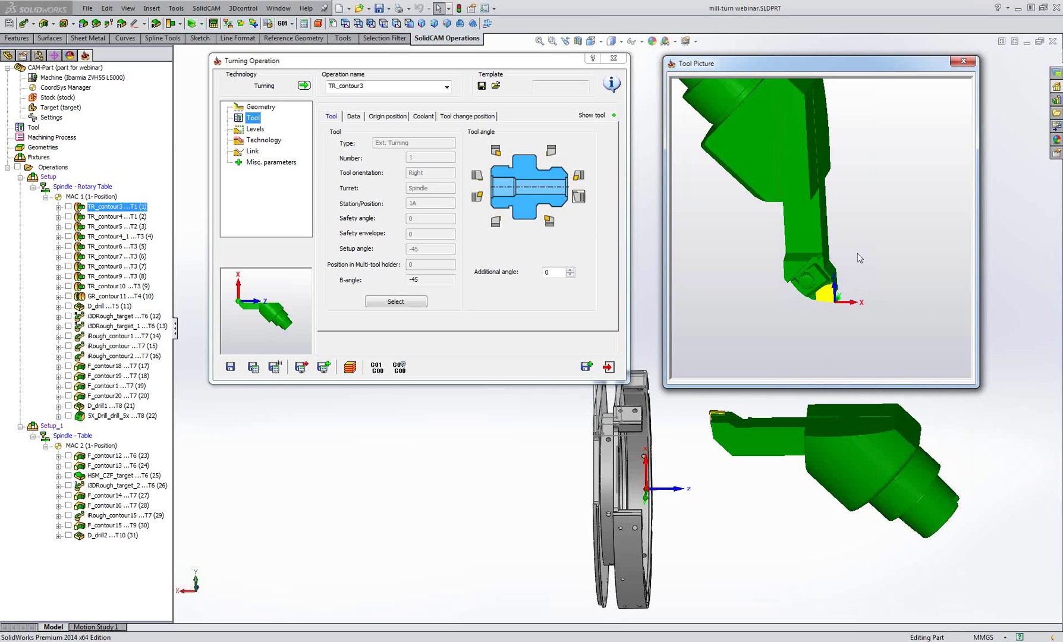
{"action": "scroll", "coordinate": [855, 255], "scroll_direction": "down", "scroll_amount": 4}
{"action": "middle_click_drag", "start_coordinate": [862, 228], "coordinate": [869, 251]}
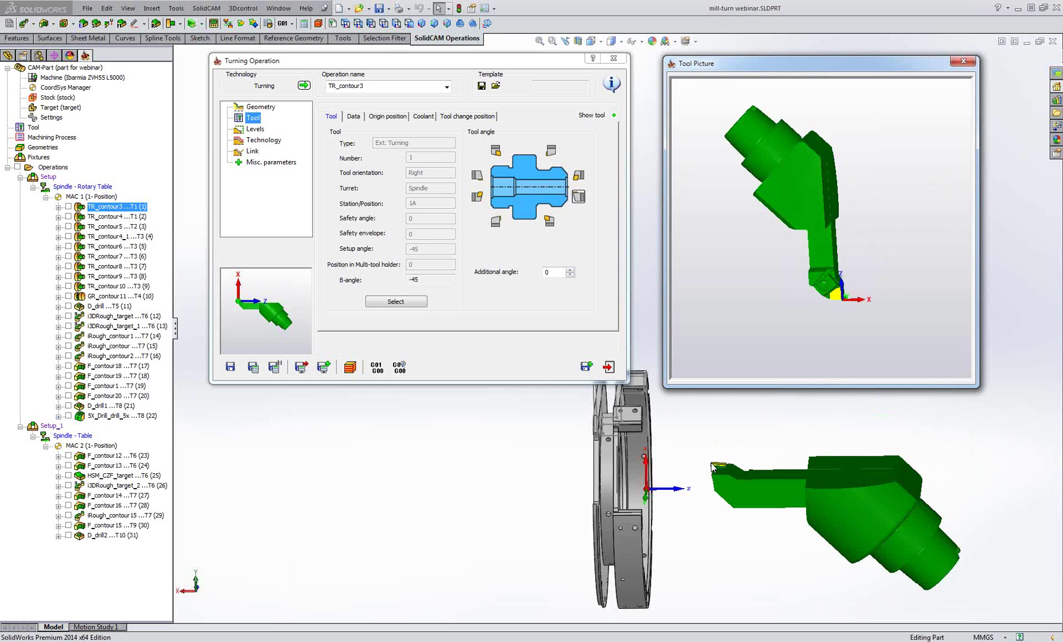
{"action": "left_click", "coordinate": [713, 468]}
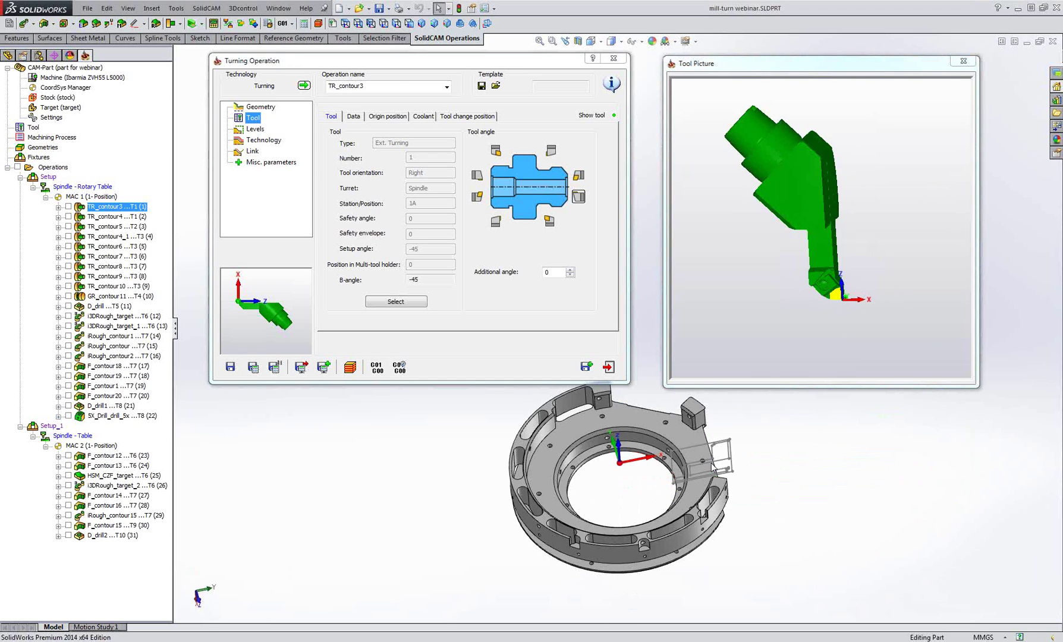
{"action": "middle_click_drag", "start_coordinate": [713, 468], "coordinate": [672, 480]}
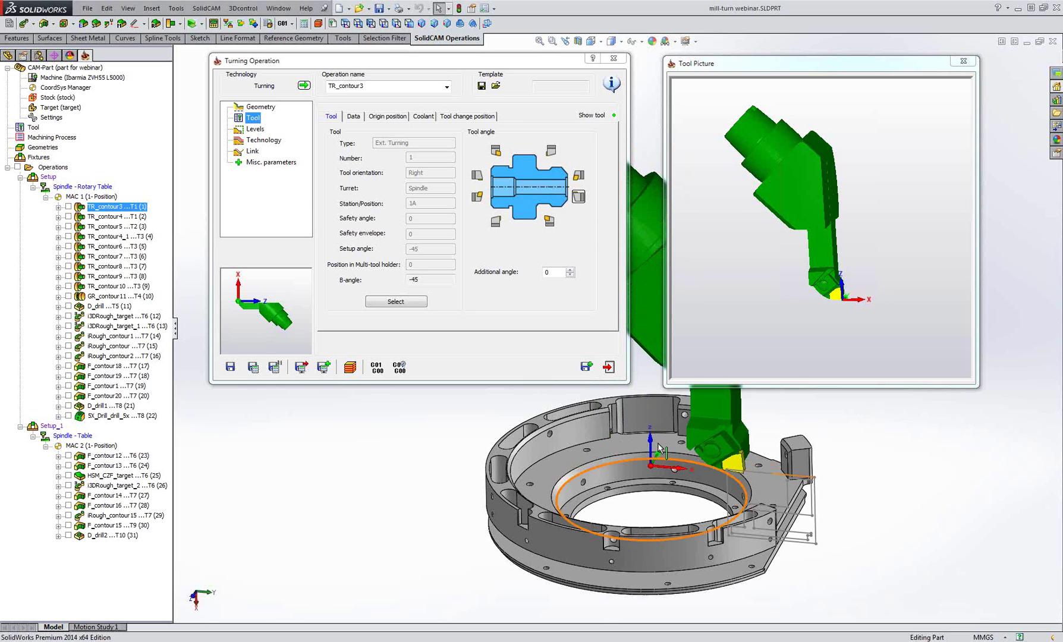
{"action": "middle_click_drag", "start_coordinate": [642, 325], "coordinate": [643, 325]}
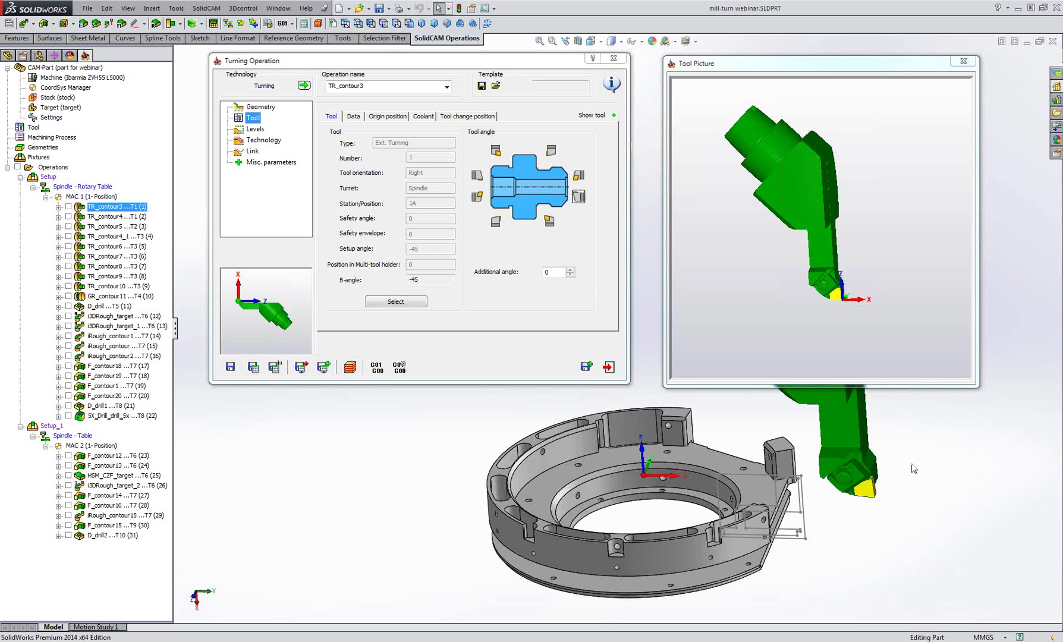
Try the flipped tool angle for the TR_contour3 tool and restore the original orientation
{"action": "left_click", "coordinate": [578, 176]}
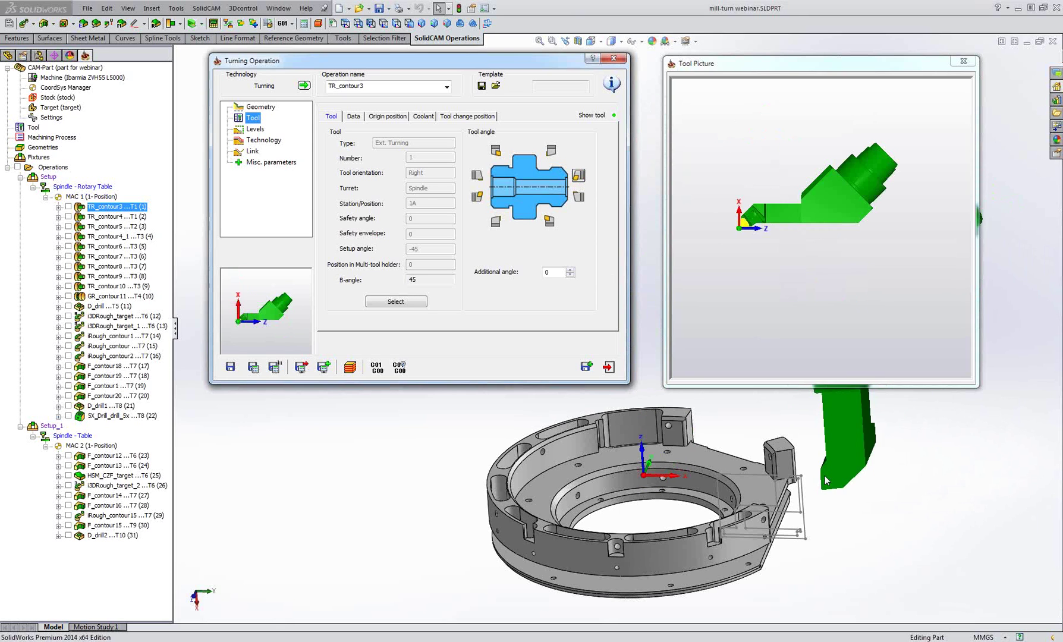
{"action": "left_click", "coordinate": [578, 196]}
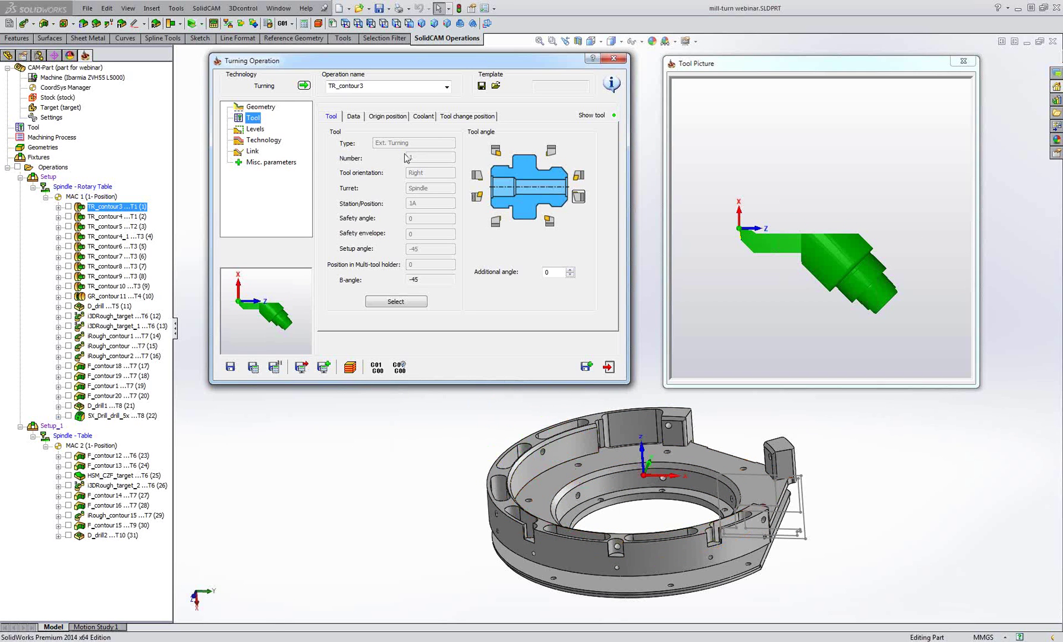
Review the levels of TR_contour3 and the X and Z approach point values in its link settings
{"action": "left_click", "coordinate": [254, 129]}
{"action": "left_click", "coordinate": [252, 151]}
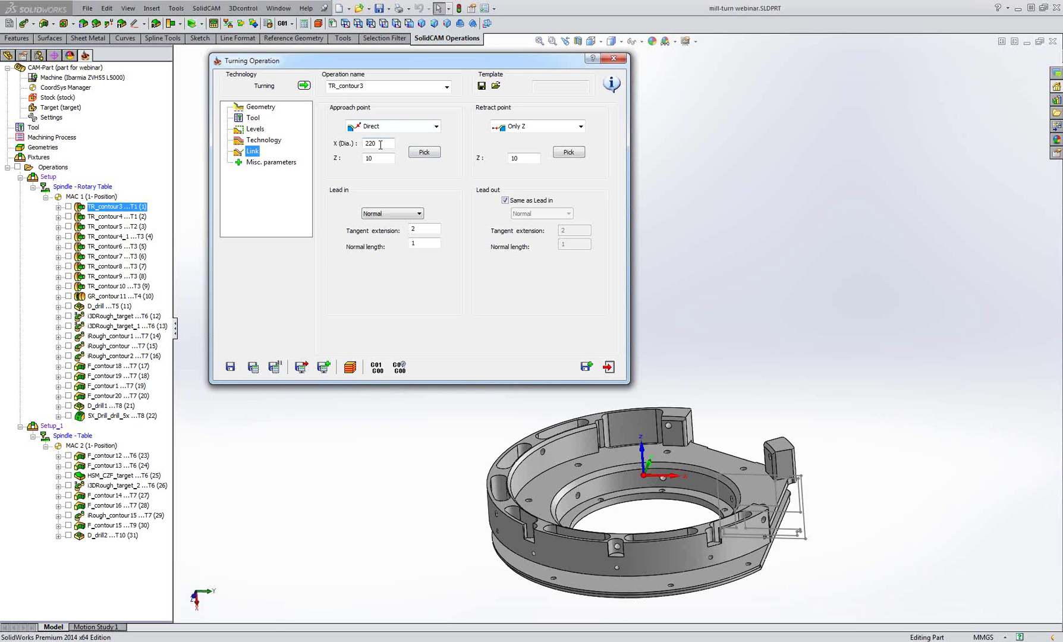
{"action": "left_click_drag", "start_coordinate": [380, 144], "coordinate": [356, 145]}
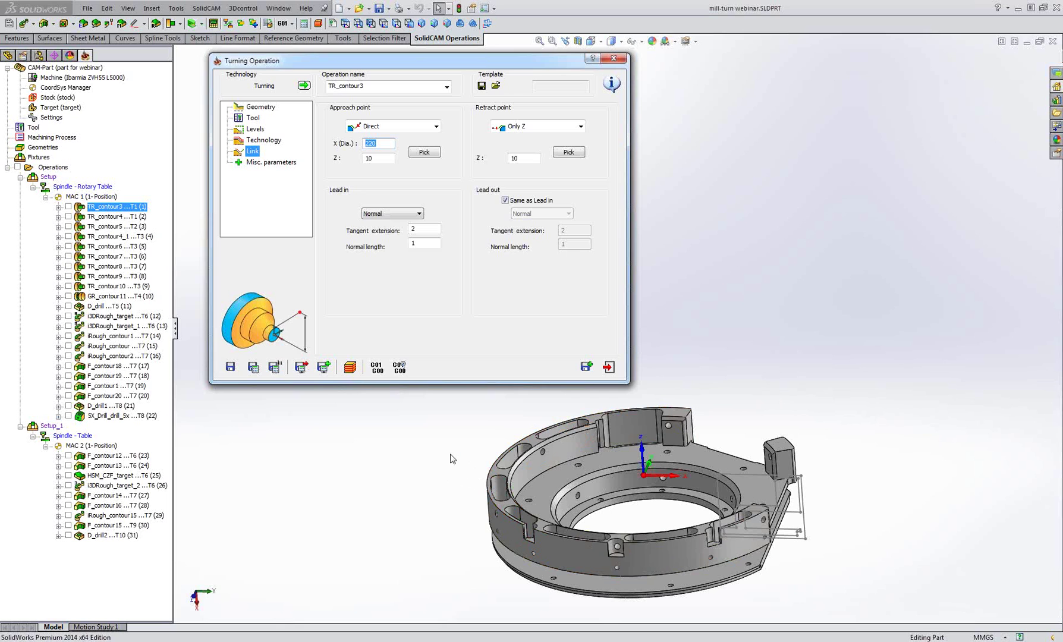
{"action": "key", "text": "Tab"}
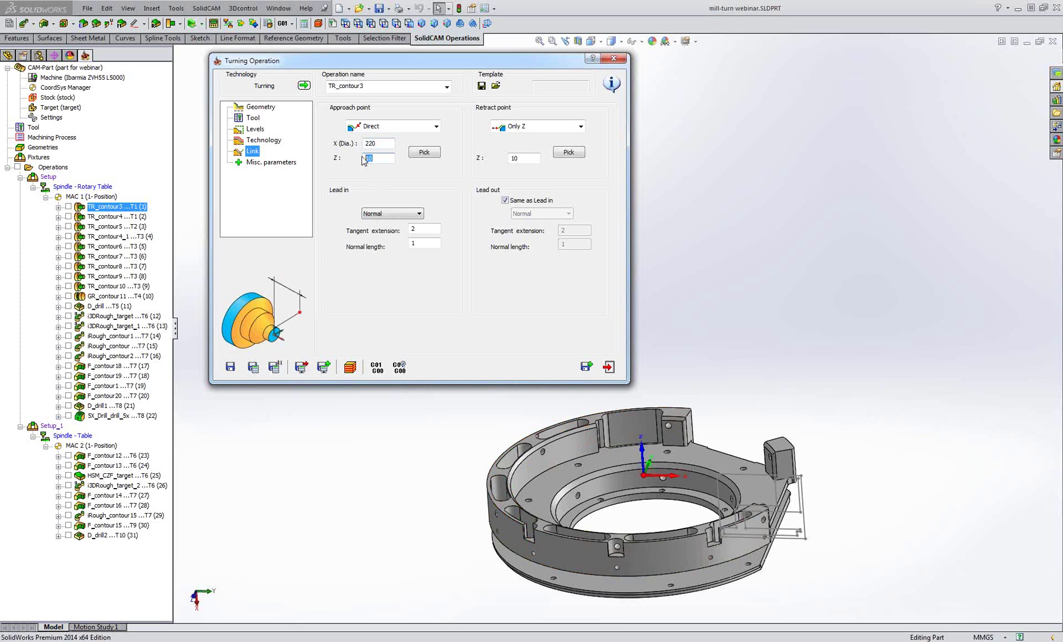
Simulate TR_contour3 move by move on the model to check its approach and facing path, and exit the simulation
{"action": "left_click", "coordinate": [351, 367]}
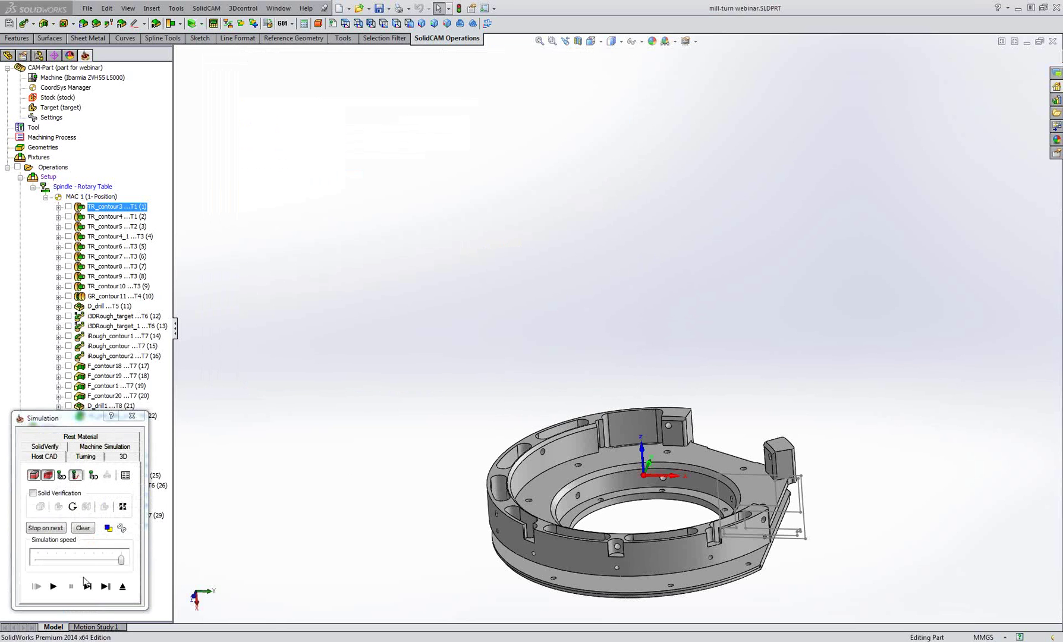
{"action": "left_click", "coordinate": [87, 587]}
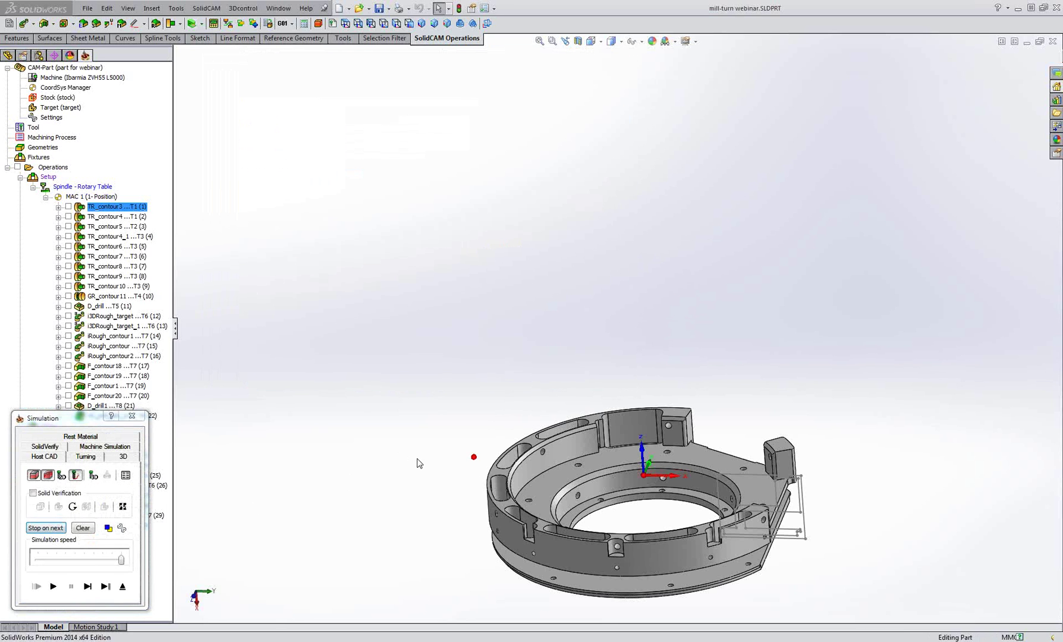
{"action": "scroll", "coordinate": [440, 428], "scroll_direction": "down", "scroll_amount": 2}
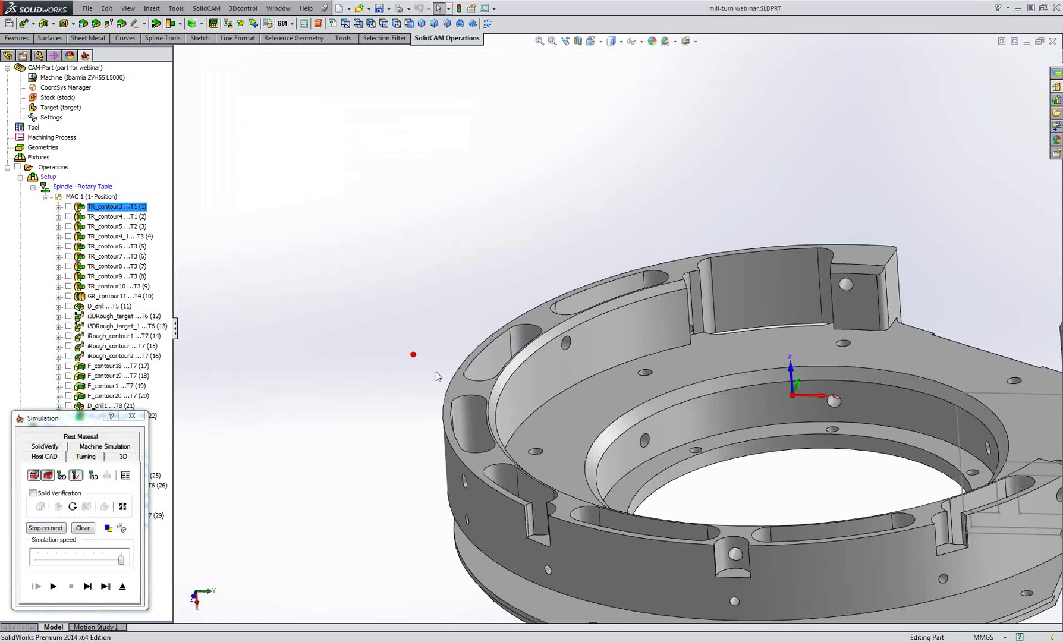
{"action": "scroll", "coordinate": [417, 338], "scroll_direction": "down", "scroll_amount": 1}
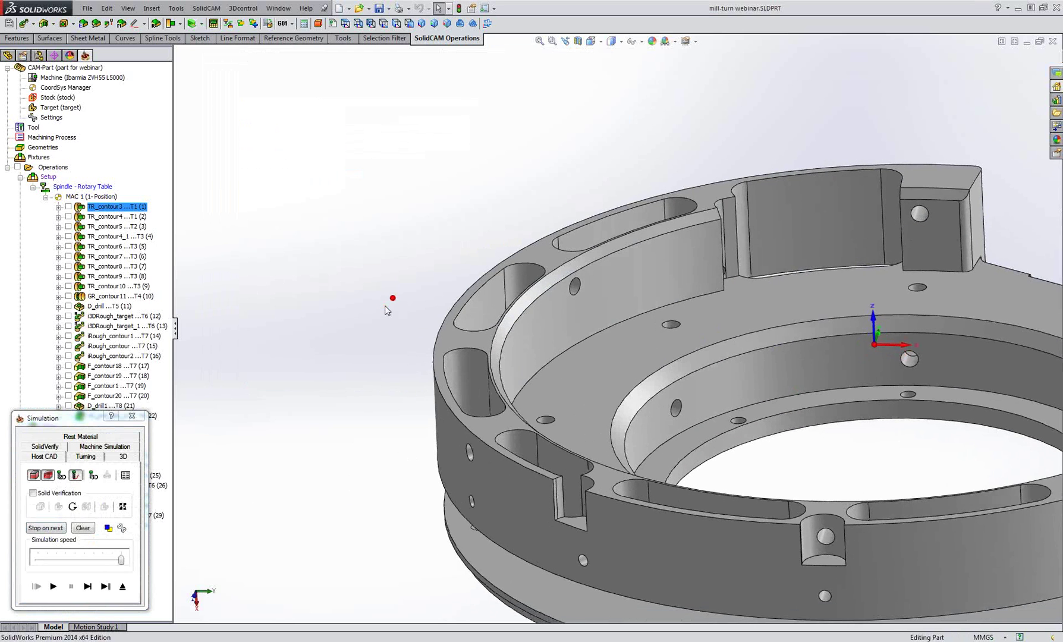
{"action": "left_click", "coordinate": [88, 587]}
{"action": "left_click", "coordinate": [89, 587]}
{"action": "left_click", "coordinate": [88, 587]}
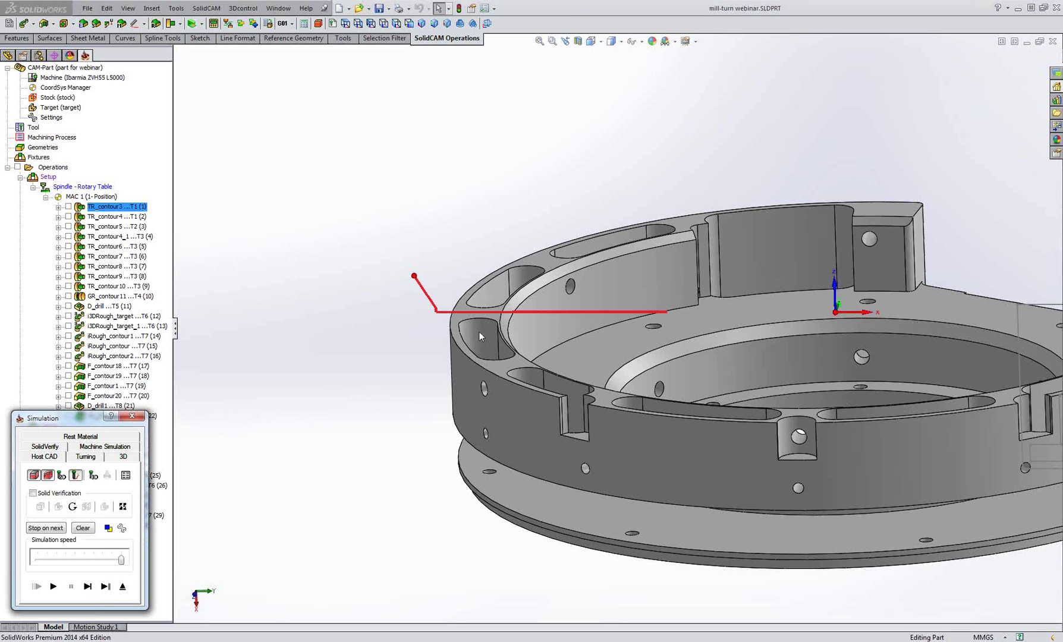
{"action": "left_click", "coordinate": [88, 588]}
{"action": "left_click", "coordinate": [88, 587]}
{"action": "left_click", "coordinate": [121, 587]}
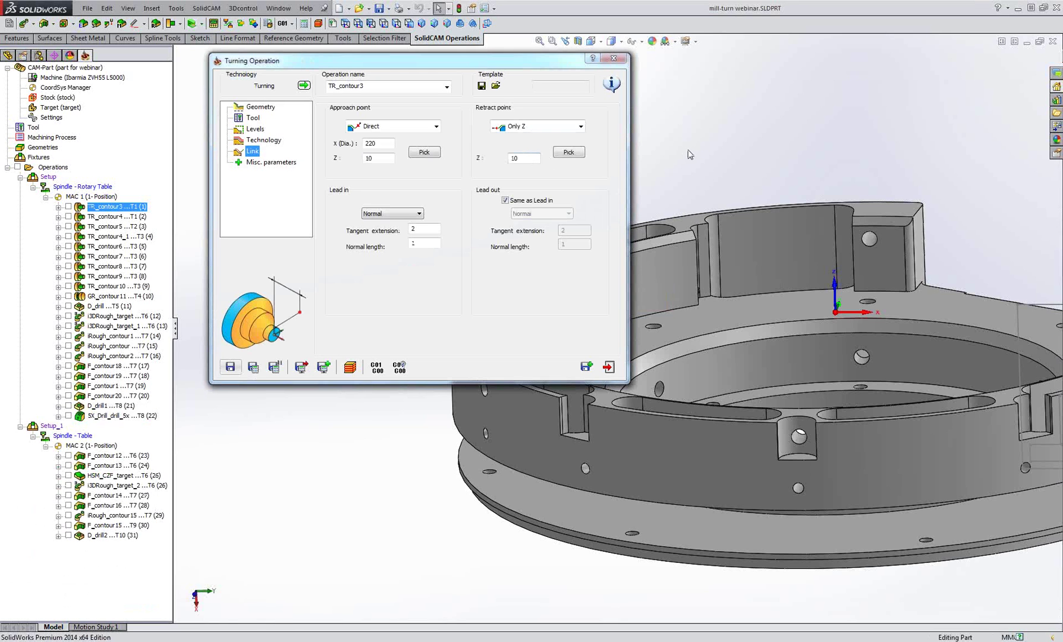
Recheck the TR_contour3 tool, exit that operation, and inspect the tool orientation of operation TR_contour4
{"action": "left_click", "coordinate": [252, 118]}
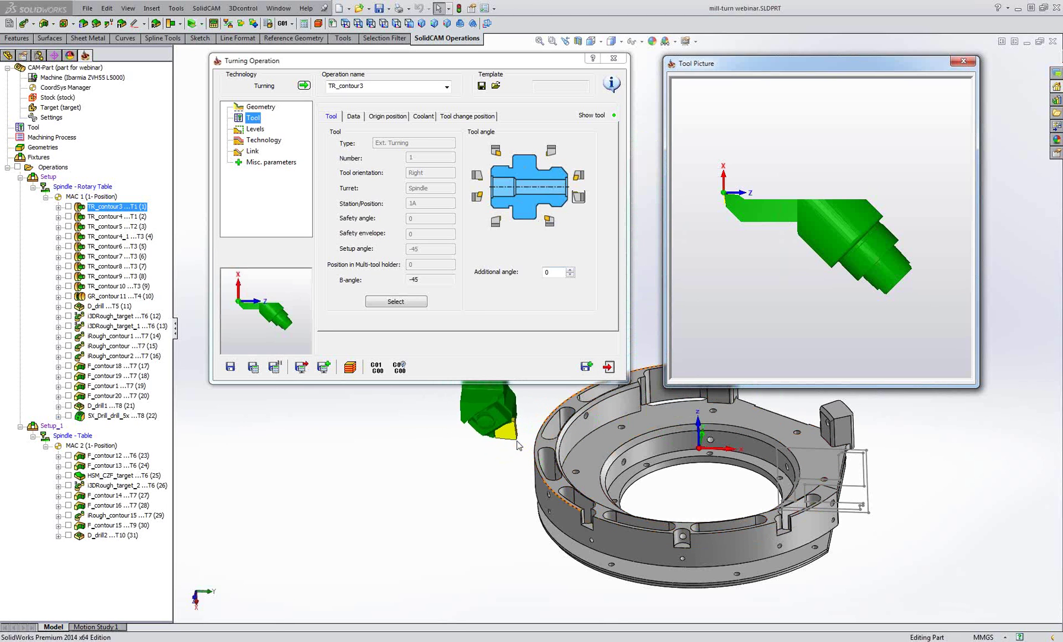
{"action": "left_click", "coordinate": [609, 369]}
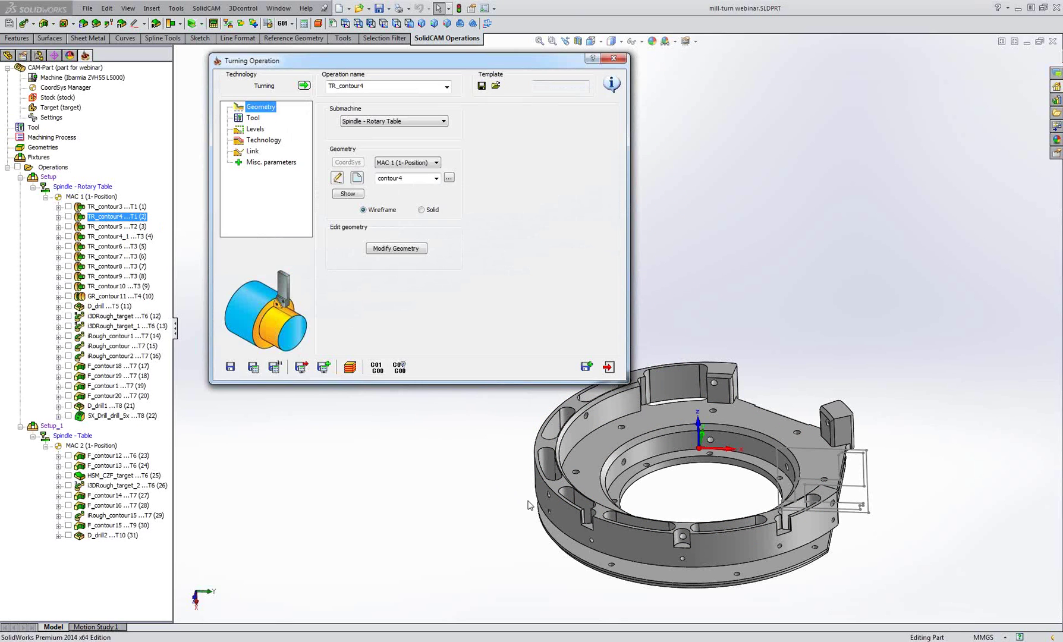
{"action": "left_click", "coordinate": [252, 118]}
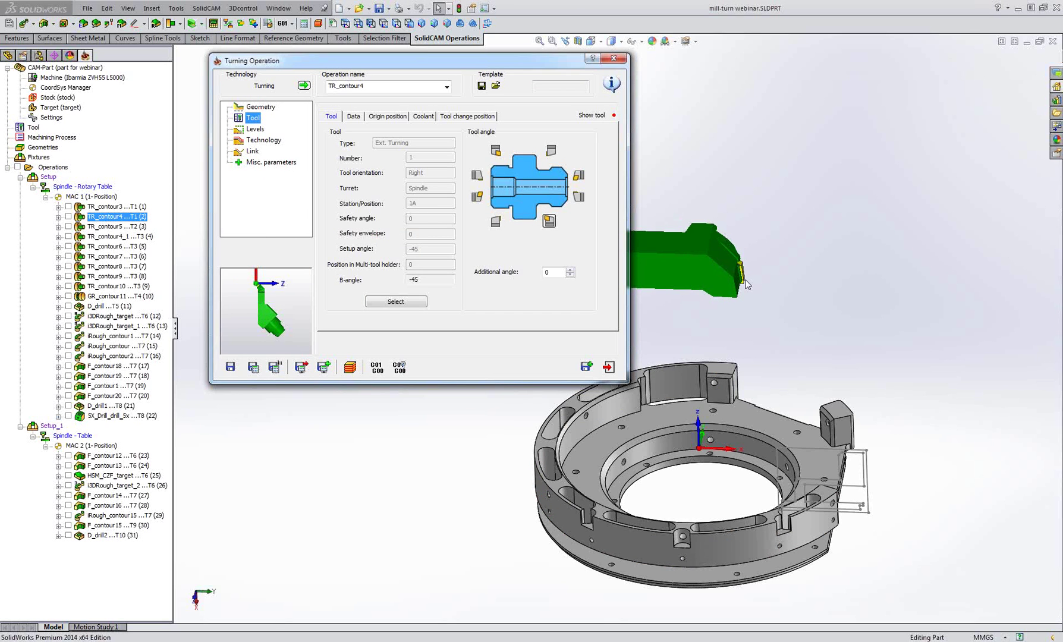
Examine the TR_contour4 turning tool and its B-axis orientation against the part from several sides
{"action": "scroll", "coordinate": [747, 332], "scroll_direction": "up", "scroll_amount": 3}
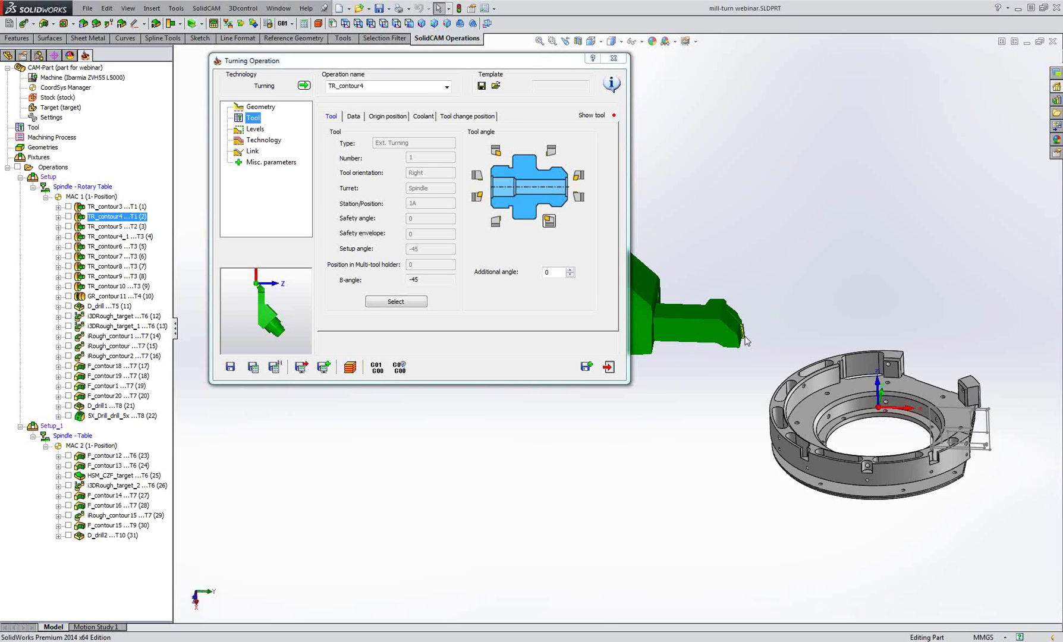
{"action": "middle_click_drag", "start_coordinate": [748, 341], "coordinate": [800, 347]}
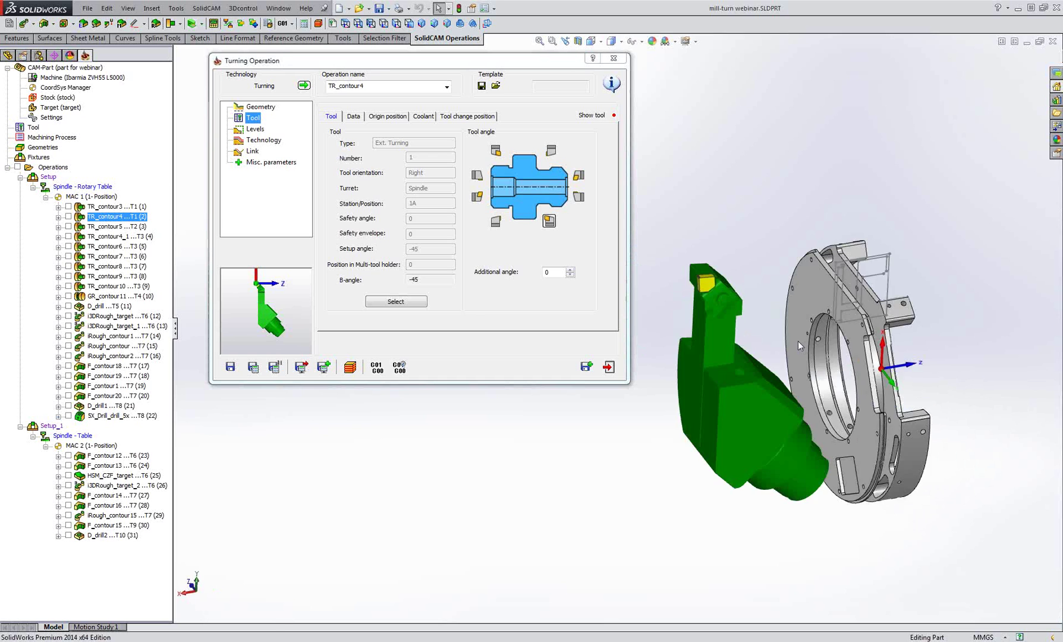
{"action": "scroll", "coordinate": [798, 345], "scroll_direction": "down", "scroll_amount": 2}
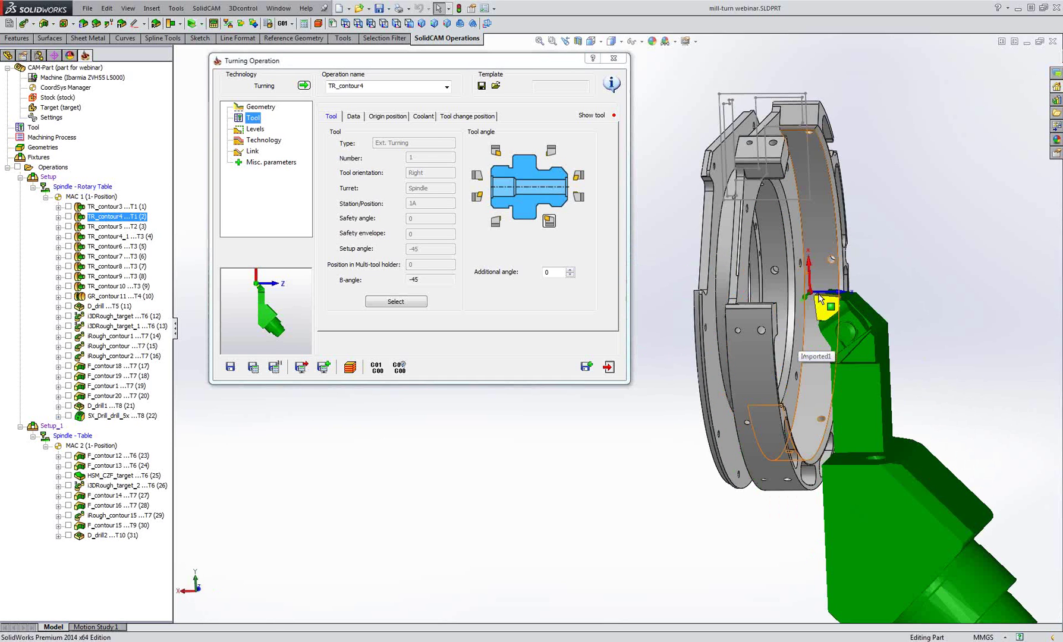
{"action": "middle_click_drag", "start_coordinate": [820, 298], "coordinate": [827, 299]}
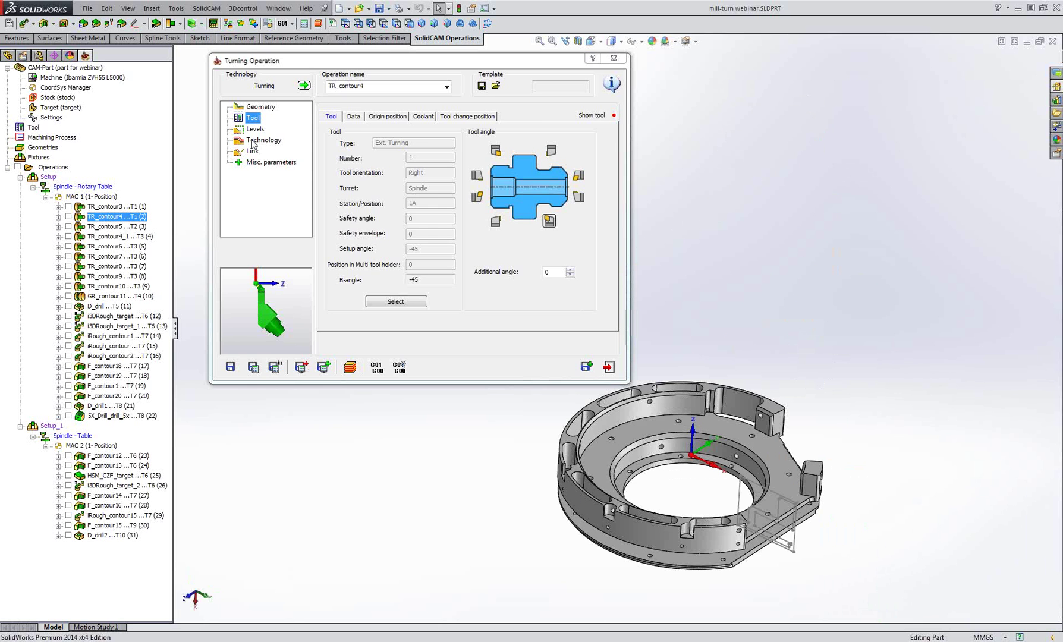
Review the approach and retract points of TR_contour4 in its link settings and compare them with the part
{"action": "left_click", "coordinate": [252, 150]}
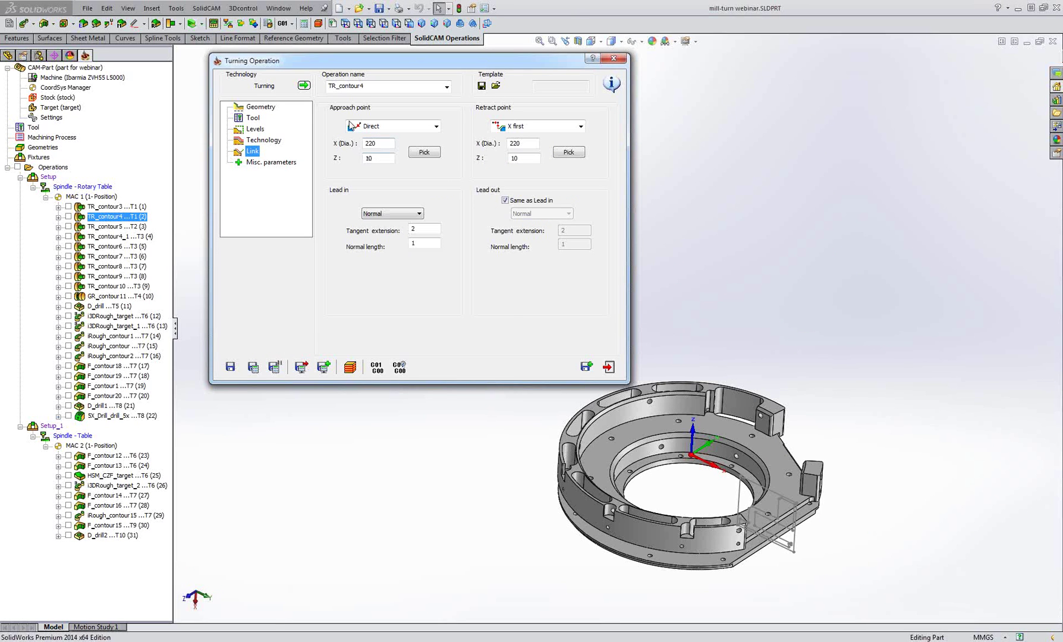
{"action": "double_click", "coordinate": [525, 144]}
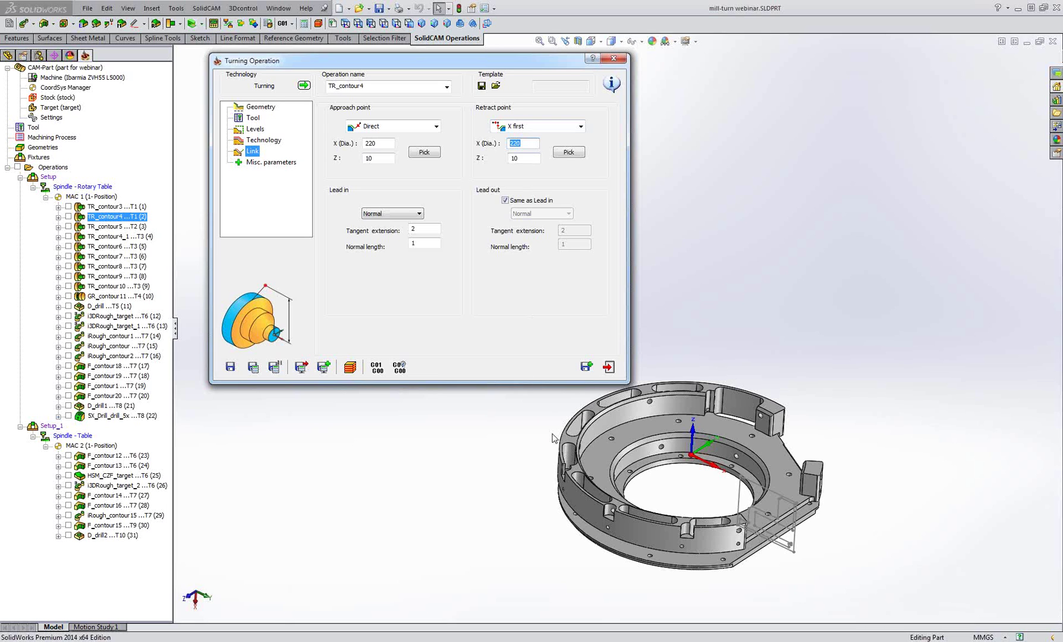
{"action": "left_click", "coordinate": [542, 463]}
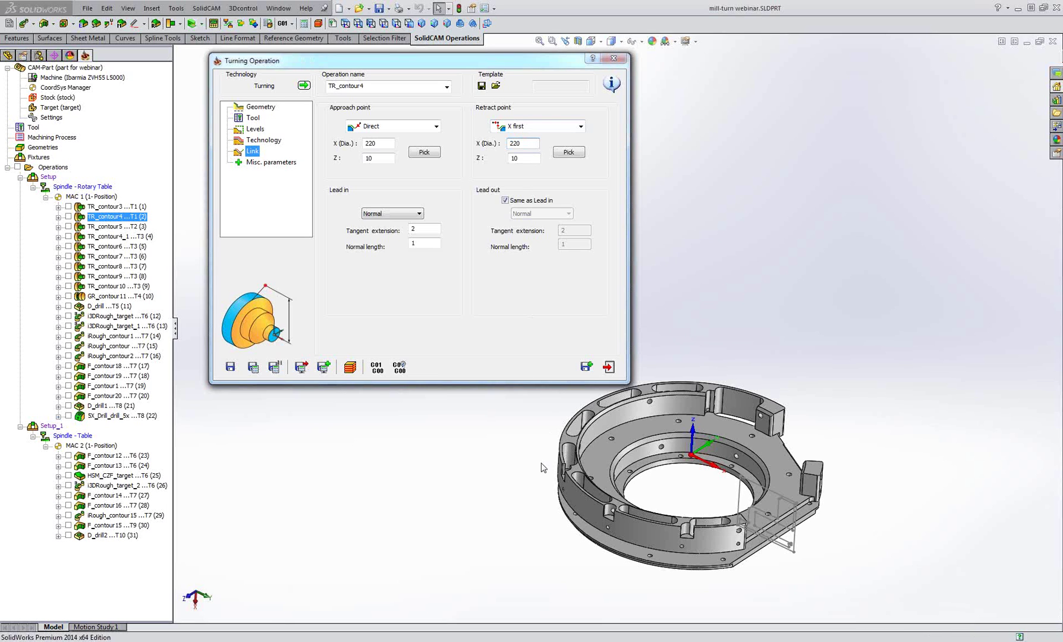
{"action": "middle_click_drag", "start_coordinate": [542, 467], "coordinate": [543, 506]}
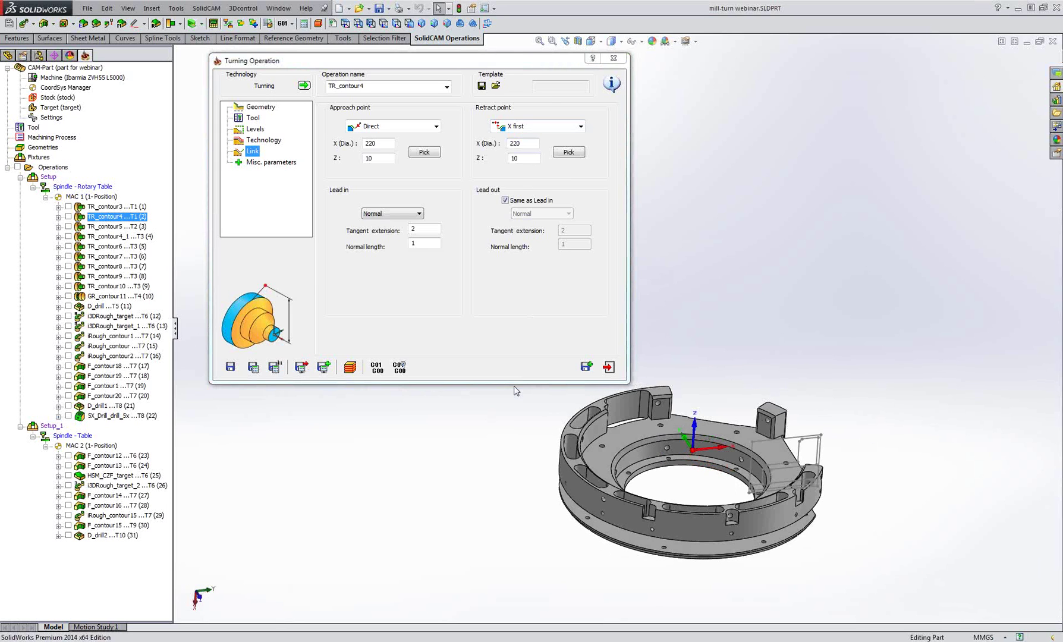
Simulate TR_contour4 move by move to check its approach, outer-diameter pass and retract, and exit the simulation and the operation
{"action": "left_click", "coordinate": [350, 368]}
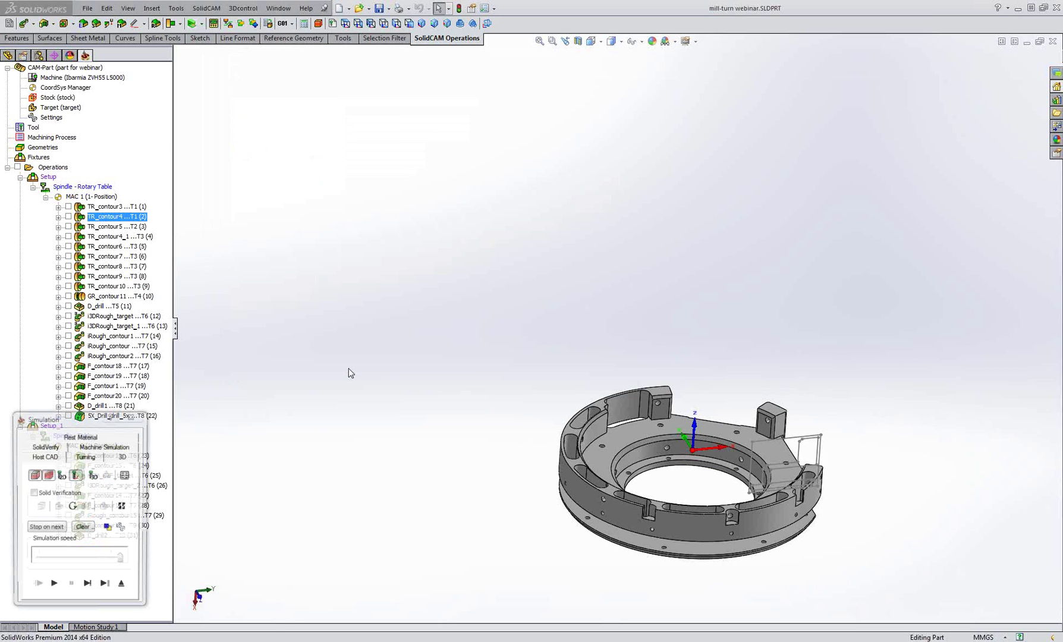
{"action": "left_click", "coordinate": [462, 423]}
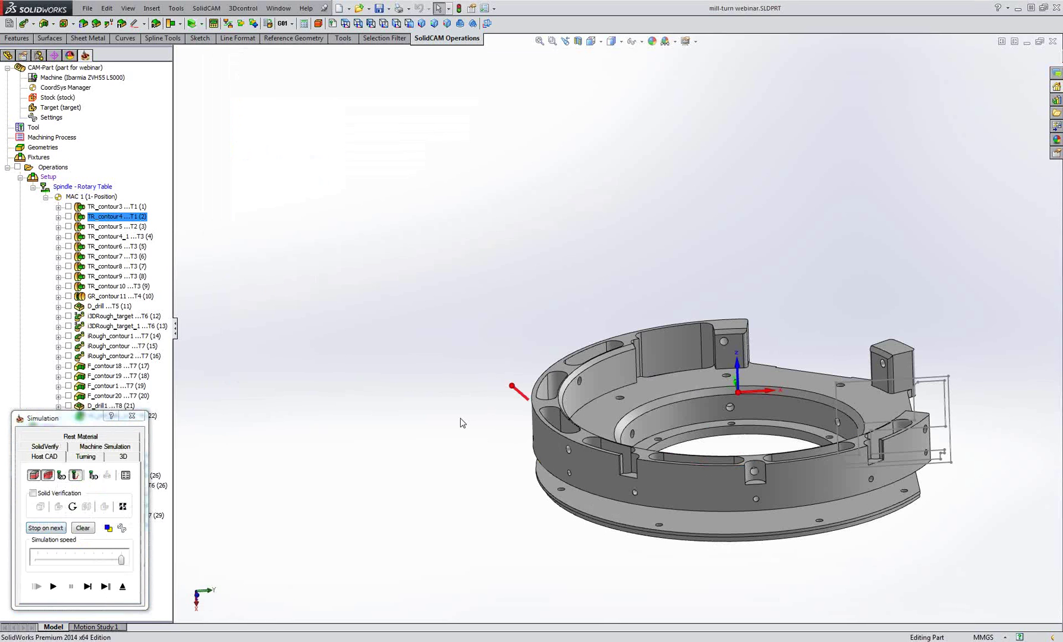
{"action": "left_click", "coordinate": [88, 587]}
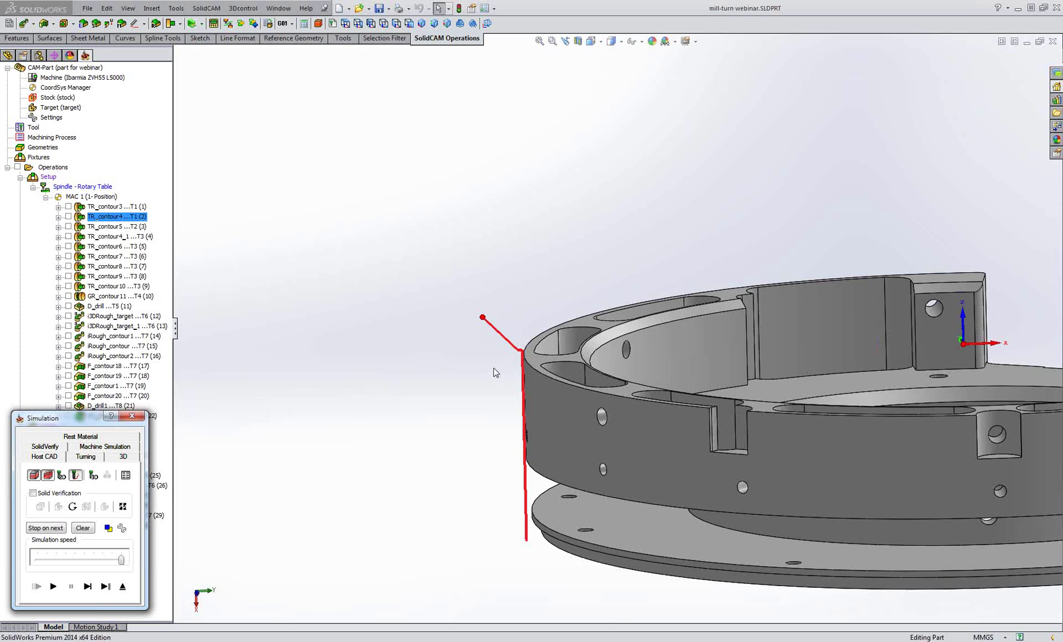
{"action": "left_click", "coordinate": [493, 370]}
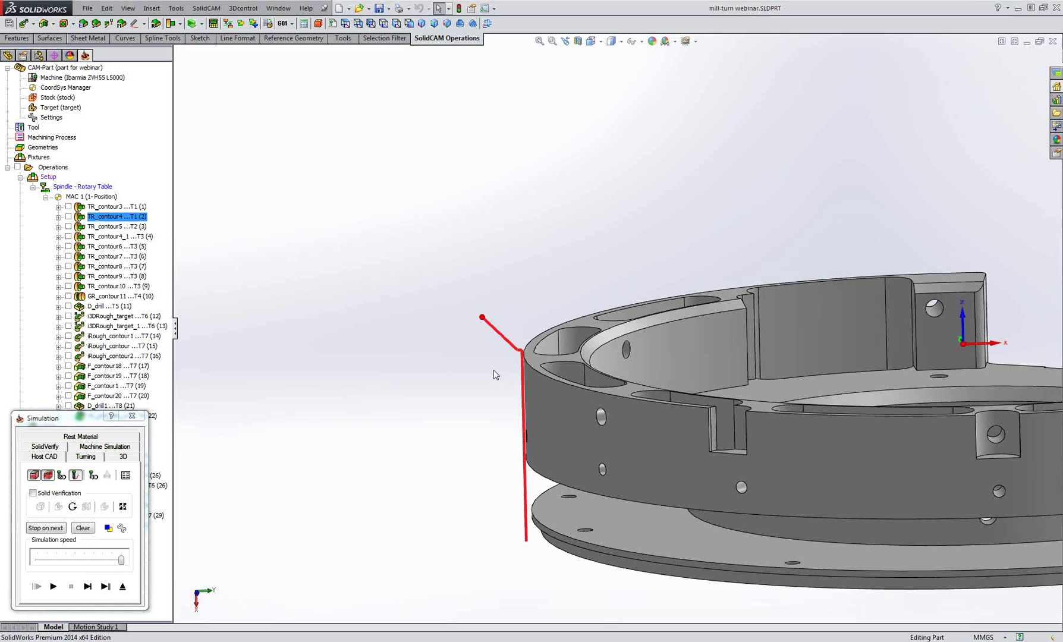
{"action": "scroll", "coordinate": [494, 370], "scroll_direction": "down", "scroll_amount": 1}
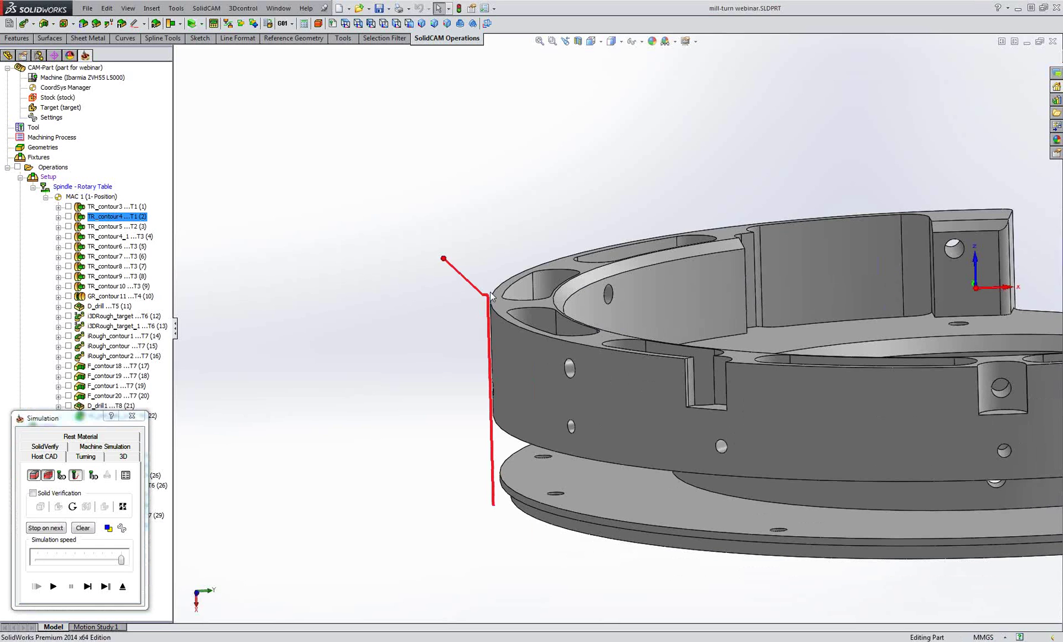
{"action": "middle_click_drag", "start_coordinate": [489, 292], "coordinate": [458, 370]}
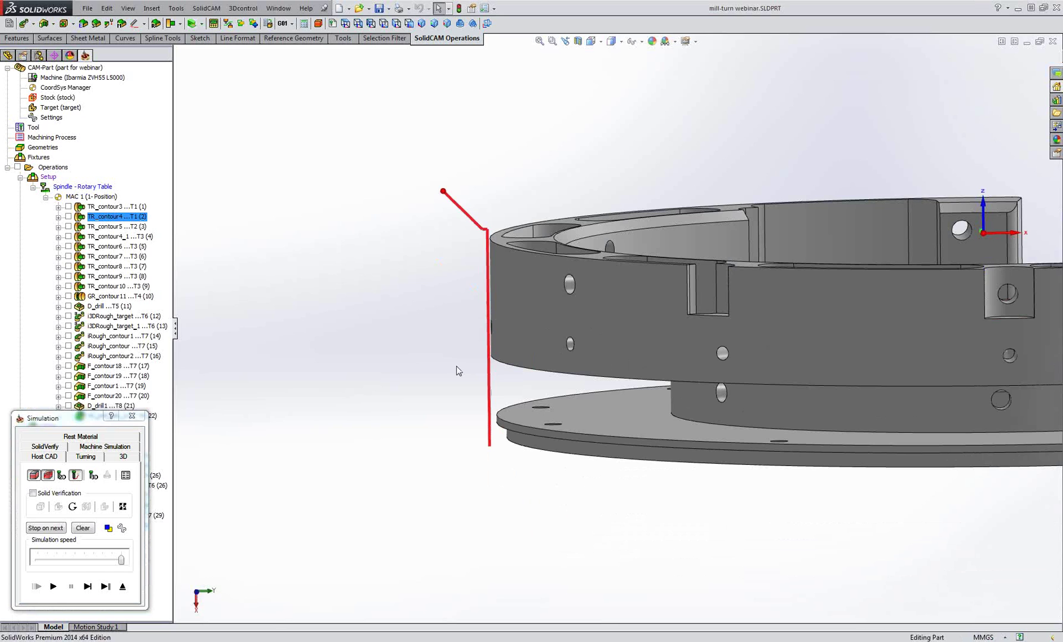
{"action": "left_click", "coordinate": [87, 587]}
{"action": "left_click", "coordinate": [87, 586]}
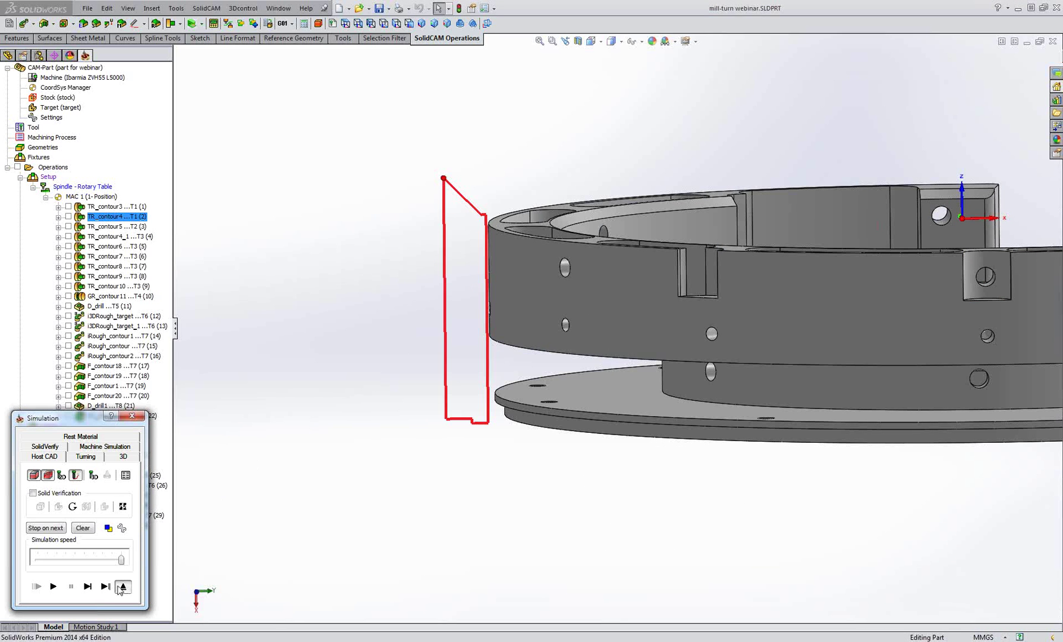
{"action": "left_click", "coordinate": [122, 587]}
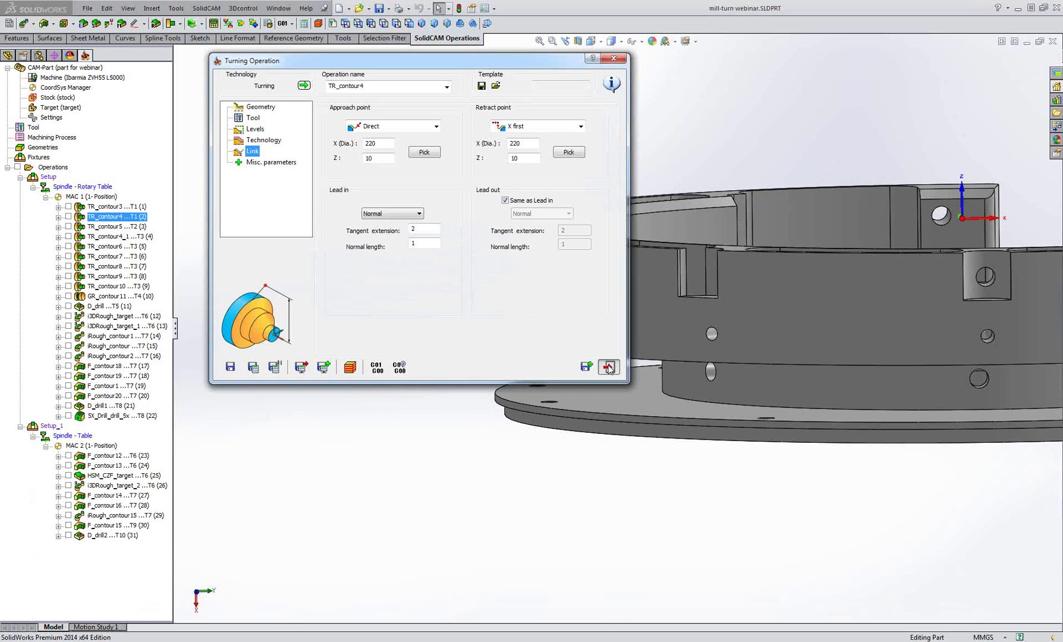
{"action": "left_click", "coordinate": [609, 368]}
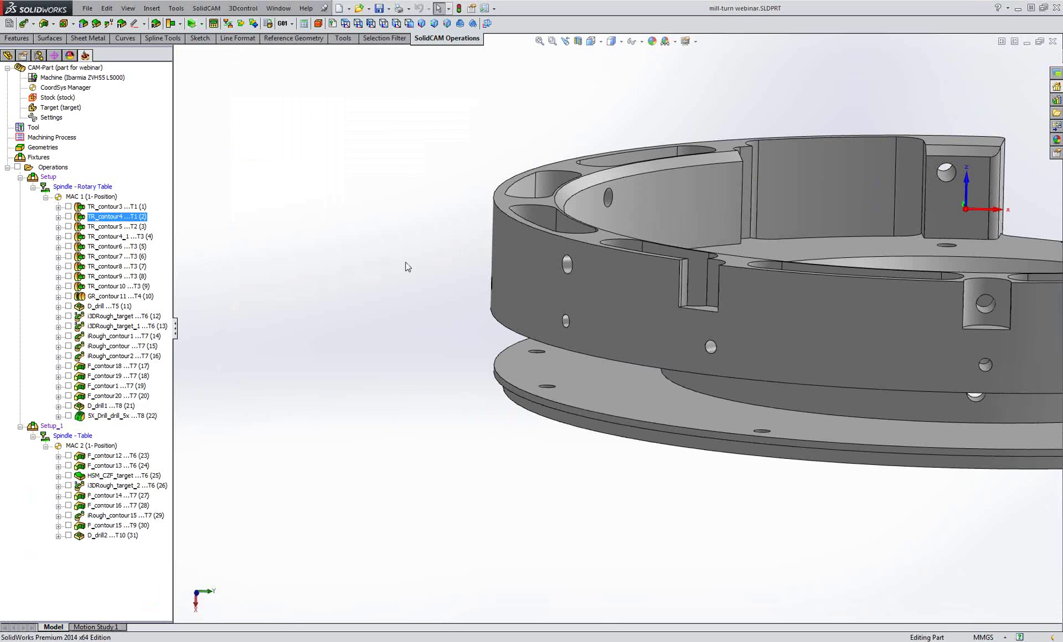
Highlight the ring's outer cylindrical face, and briefly show the TR_contour5 toolpath on the model
{"action": "middle_click_drag", "start_coordinate": [406, 267], "coordinate": [495, 294]}
{"action": "left_click", "coordinate": [495, 295]}
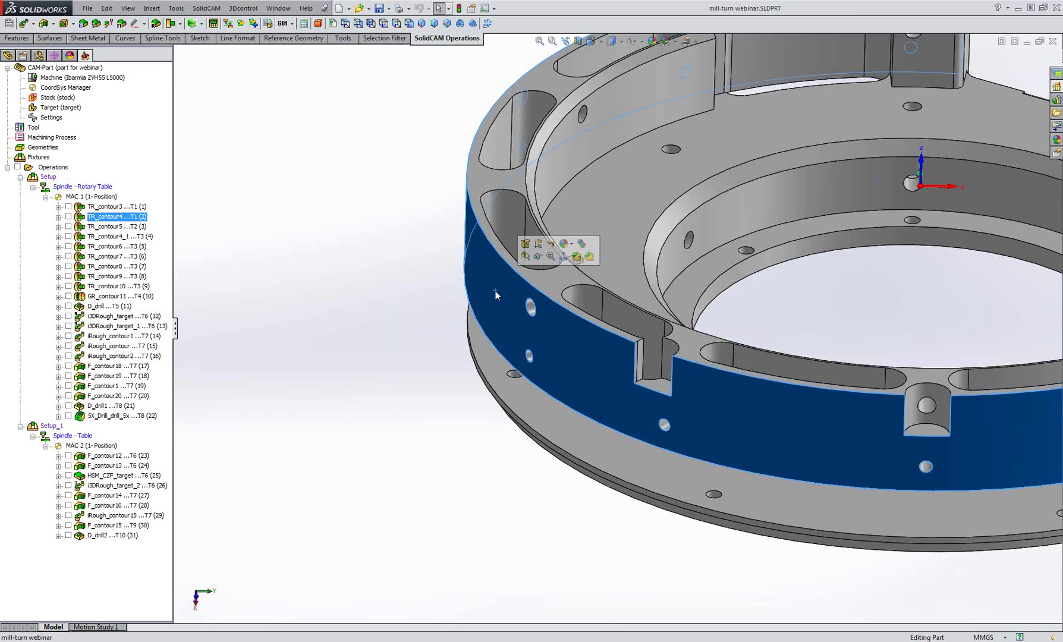
{"action": "left_click", "coordinate": [69, 227]}
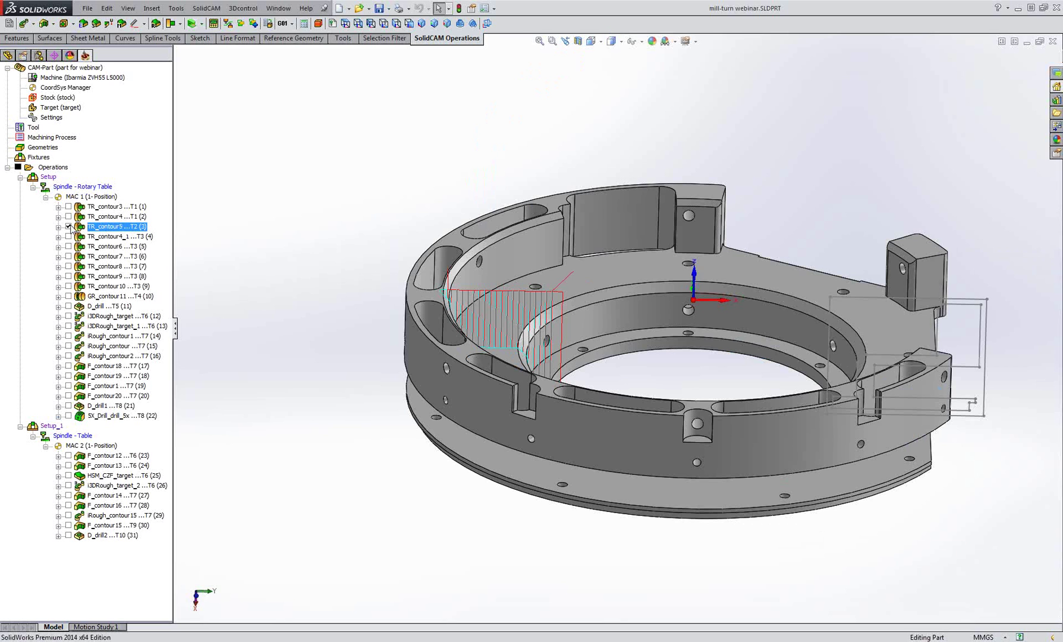
{"action": "left_click", "coordinate": [68, 226]}
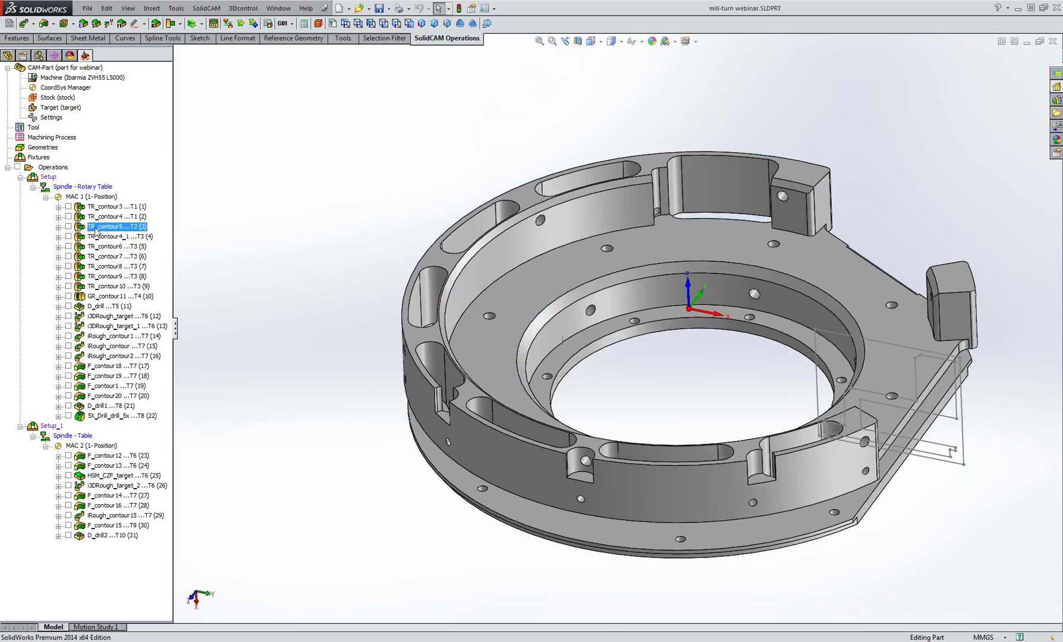
Open operation TR_contour5, inspect its contour geometry on the model, and close the geometry display
{"action": "double_click", "coordinate": [96, 229]}
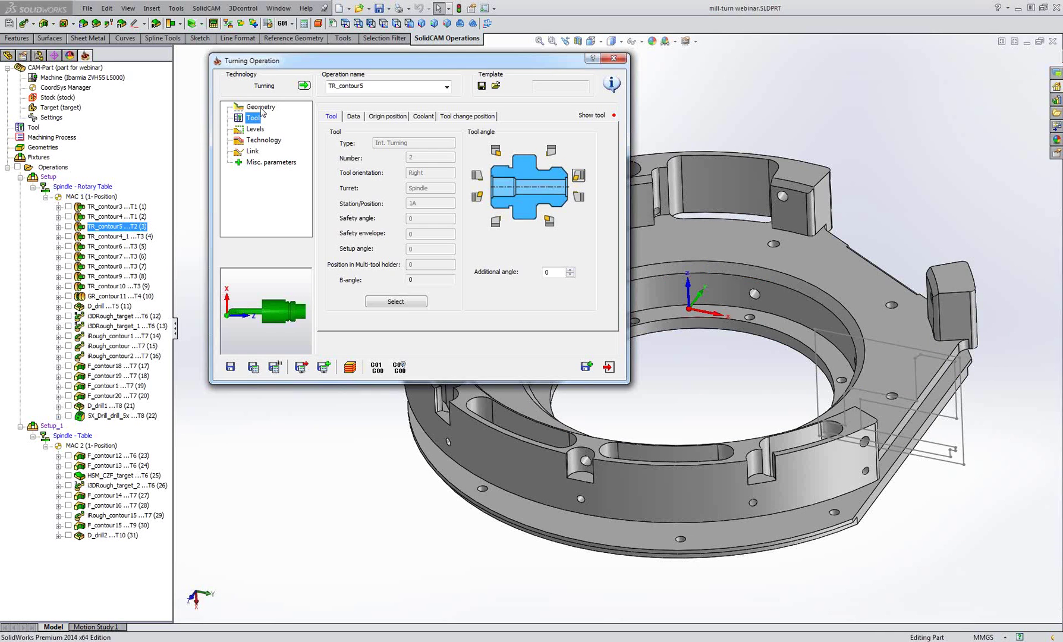
{"action": "left_click", "coordinate": [260, 107]}
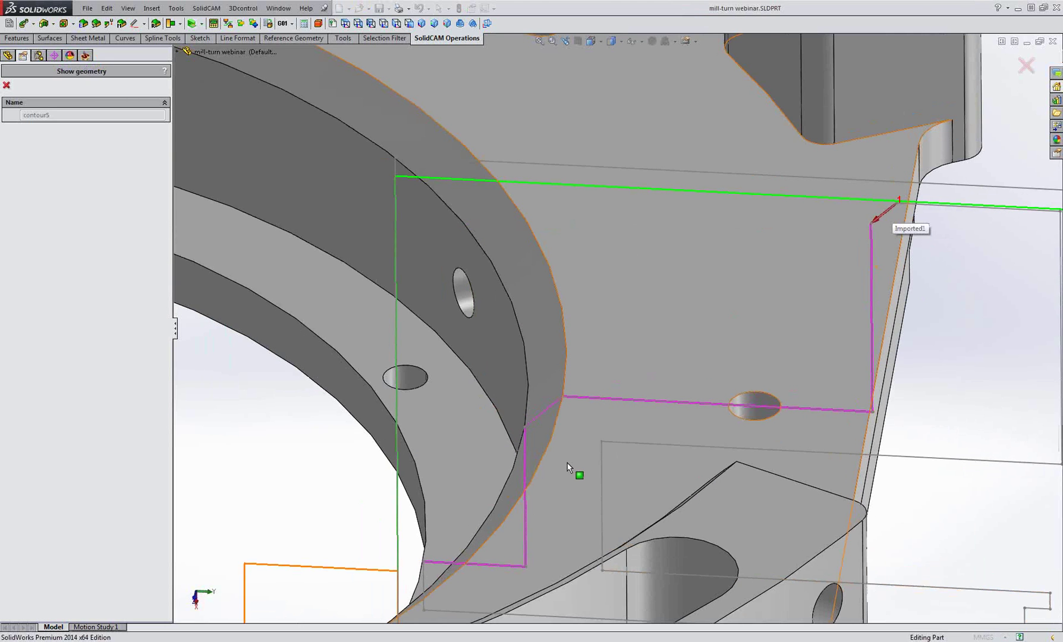
{"action": "scroll", "coordinate": [623, 379], "scroll_direction": "up", "scroll_amount": 1}
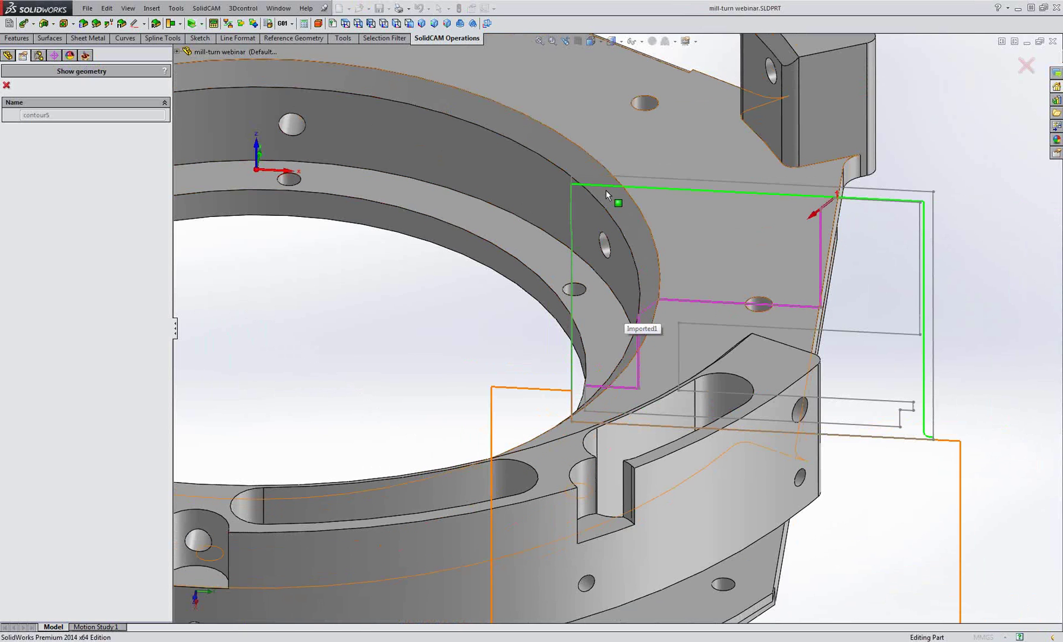
{"action": "left_click", "coordinate": [7, 85]}
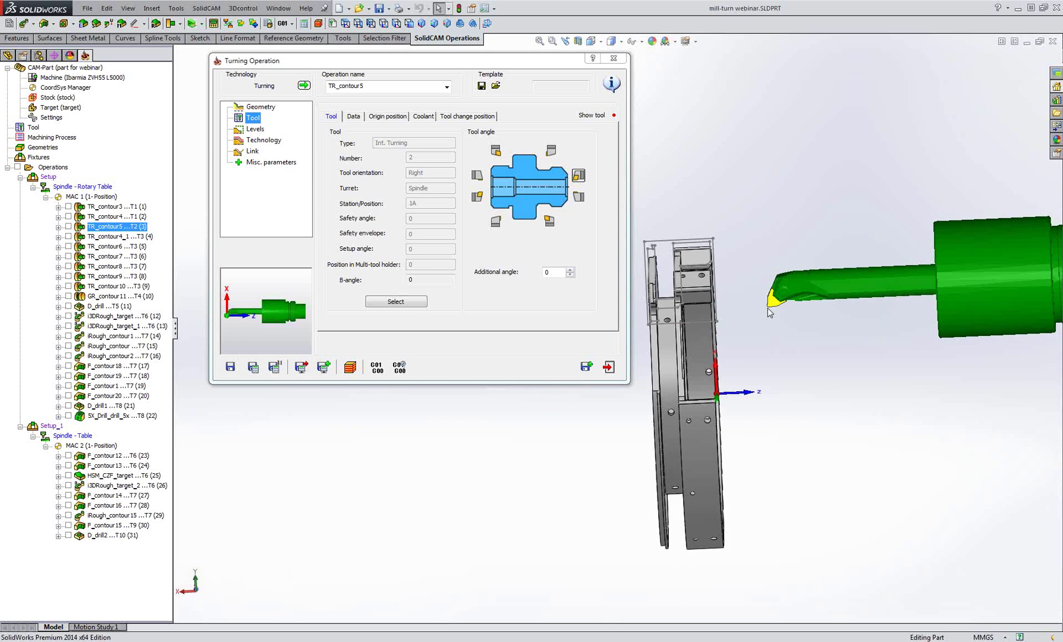
Try the flipped tool angle for the TR_contour5 internal turning tool and restore the original orientation
{"action": "middle_click_drag", "start_coordinate": [764, 317], "coordinate": [792, 325]}
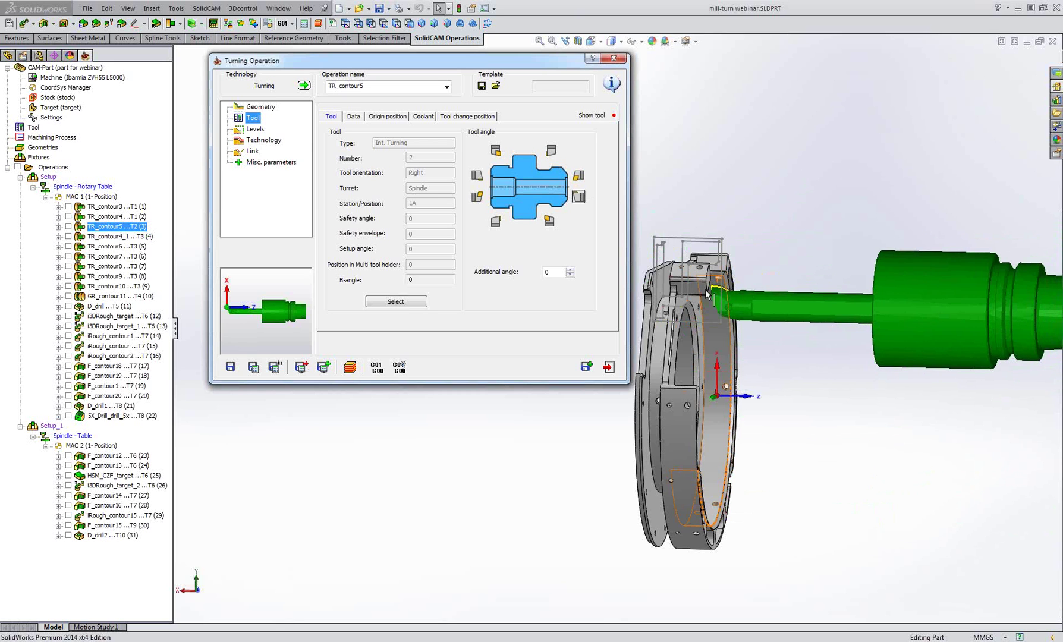
{"action": "left_click", "coordinate": [582, 180]}
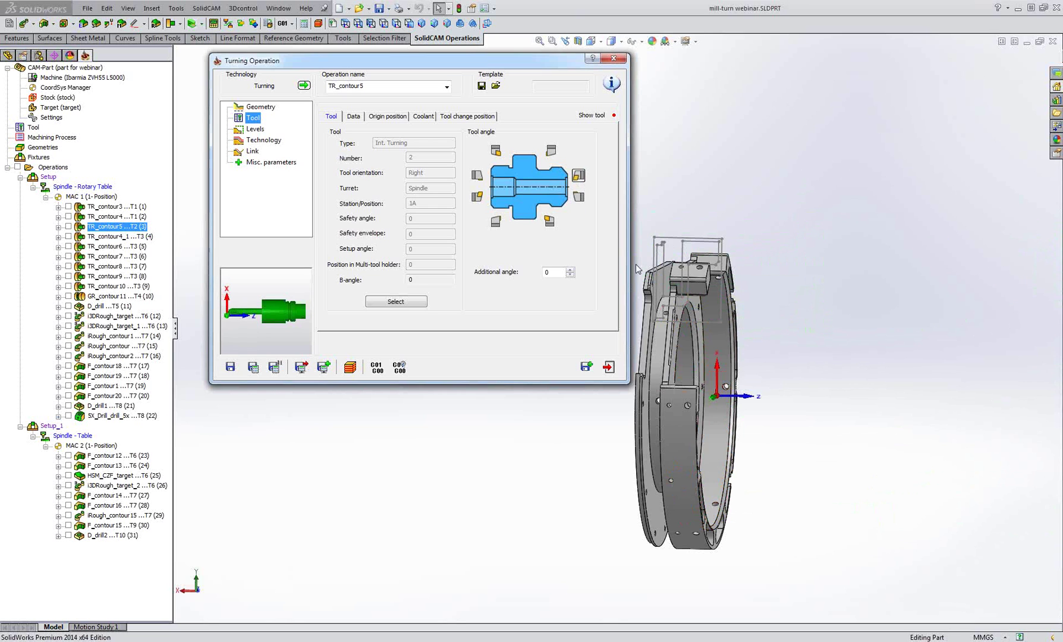
Review the technology settings of TR_contour5 and the X and Z approach point values in its link settings against the bore
{"action": "left_click", "coordinate": [259, 141]}
{"action": "left_click", "coordinate": [252, 150]}
{"action": "left_click", "coordinate": [254, 141]}
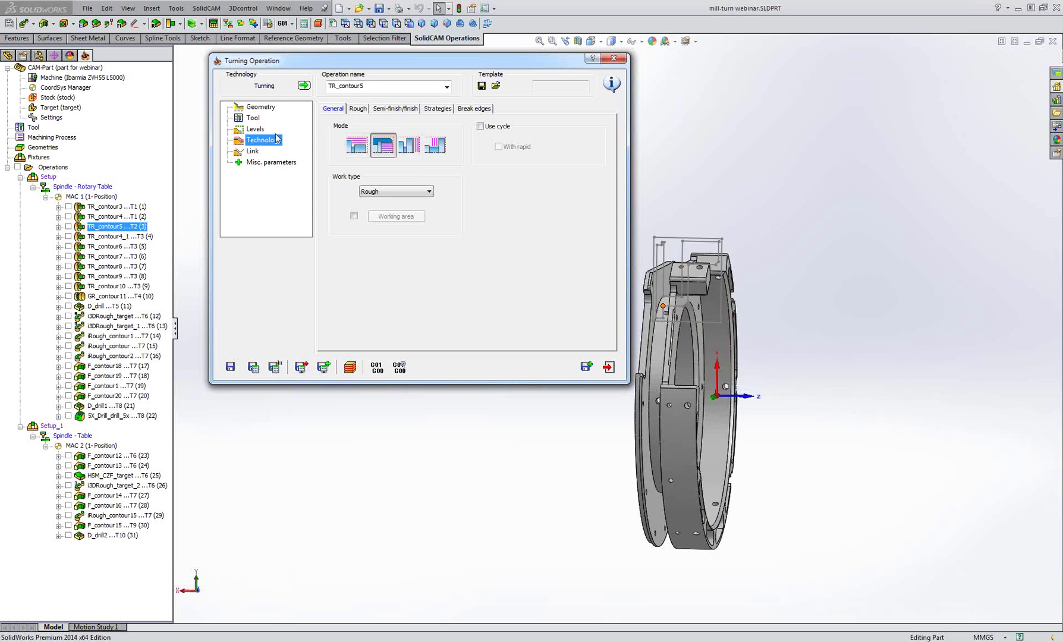
{"action": "left_click", "coordinate": [252, 151]}
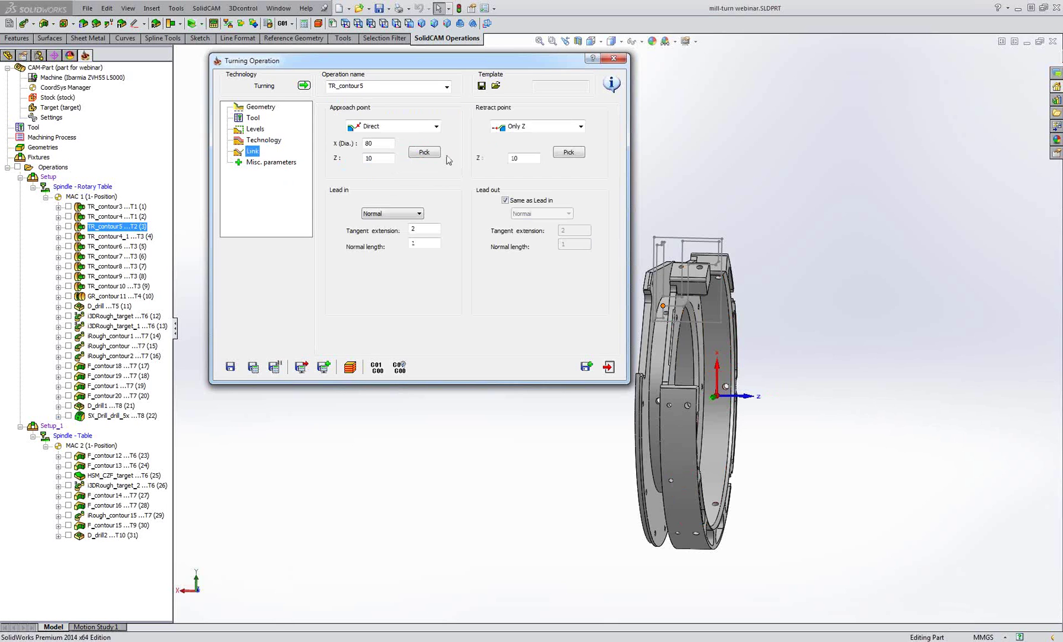
{"action": "left_click", "coordinate": [381, 143]}
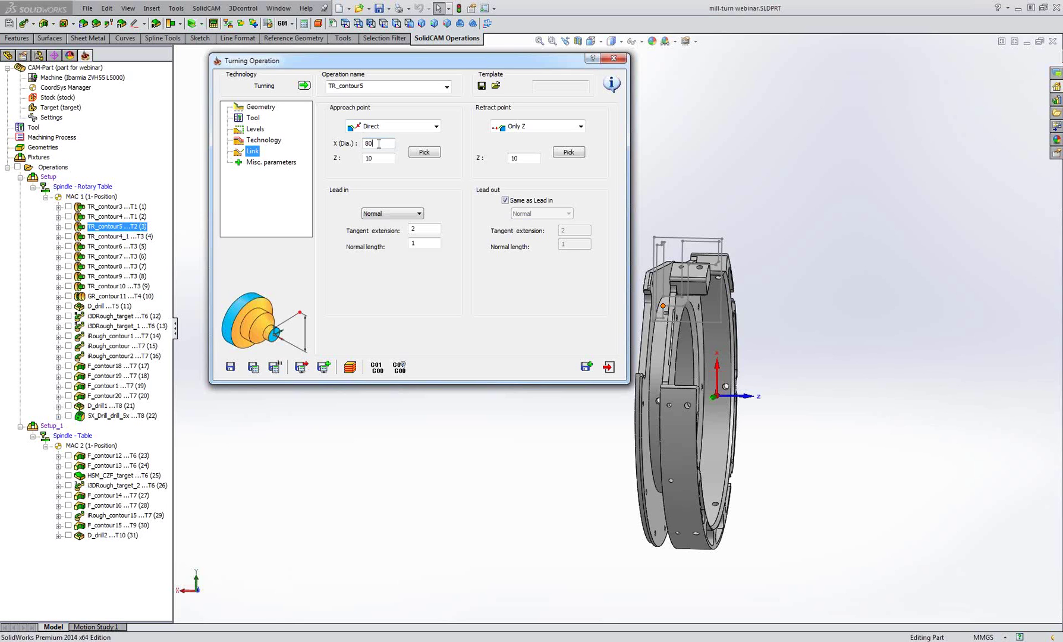
{"action": "left_click_drag", "start_coordinate": [386, 144], "coordinate": [352, 142]}
{"action": "left_click", "coordinate": [380, 158]}
{"action": "middle_click_drag", "start_coordinate": [781, 278], "coordinate": [764, 391]}
{"action": "scroll", "coordinate": [830, 370], "scroll_direction": "down", "scroll_amount": 2}
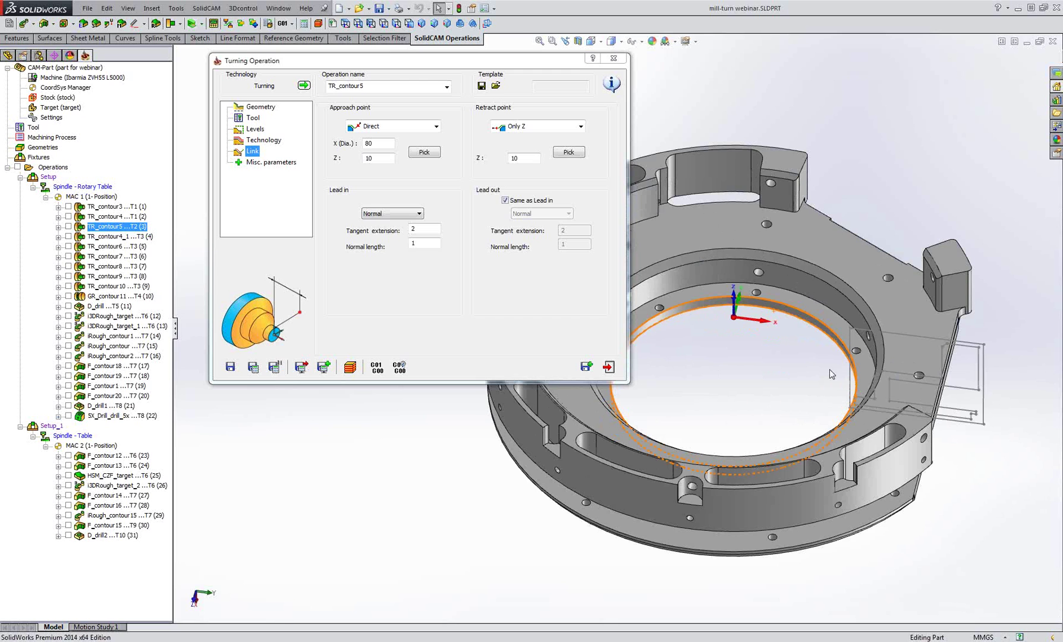
Exit operation TR_contour5 and display the defined stock on the model to examine its inner and outer diameters
{"action": "left_click", "coordinate": [610, 368]}
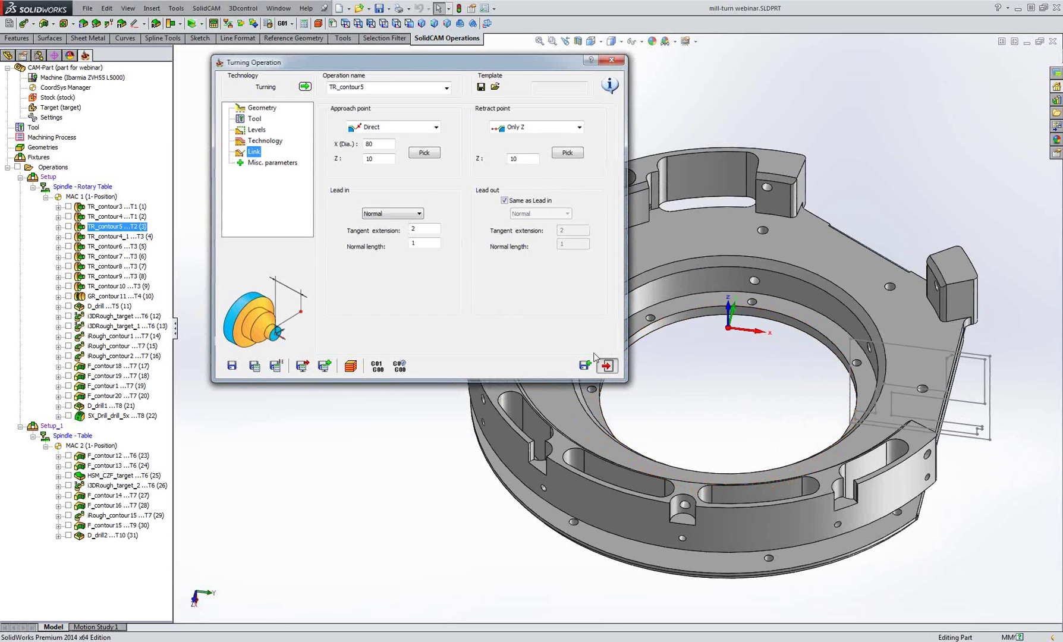
{"action": "right_click", "coordinate": [56, 89]}
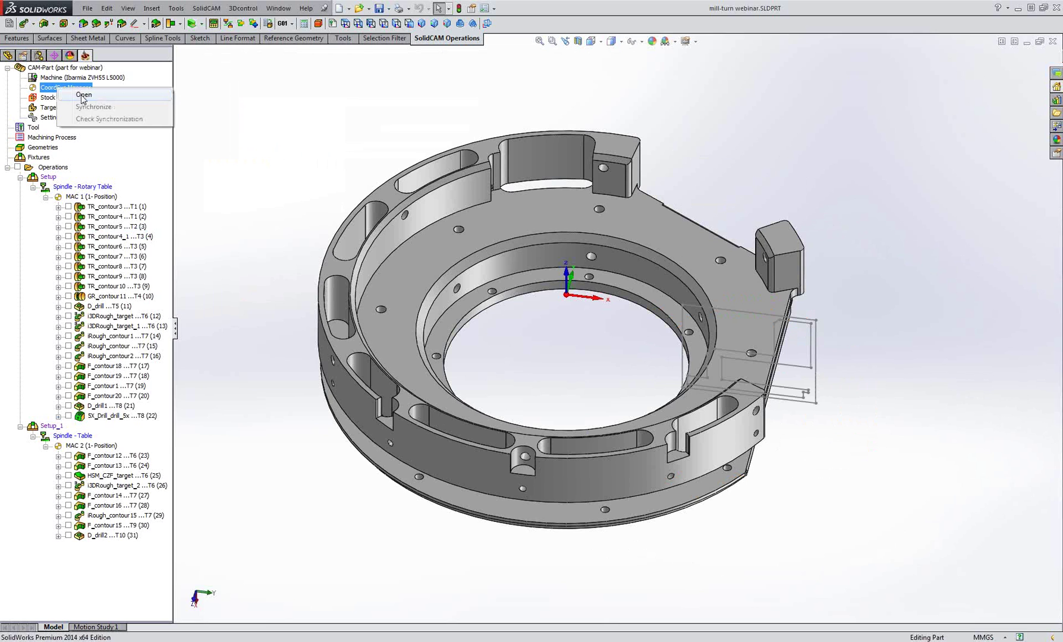
{"action": "left_click", "coordinate": [46, 98]}
{"action": "right_click", "coordinate": [47, 98]}
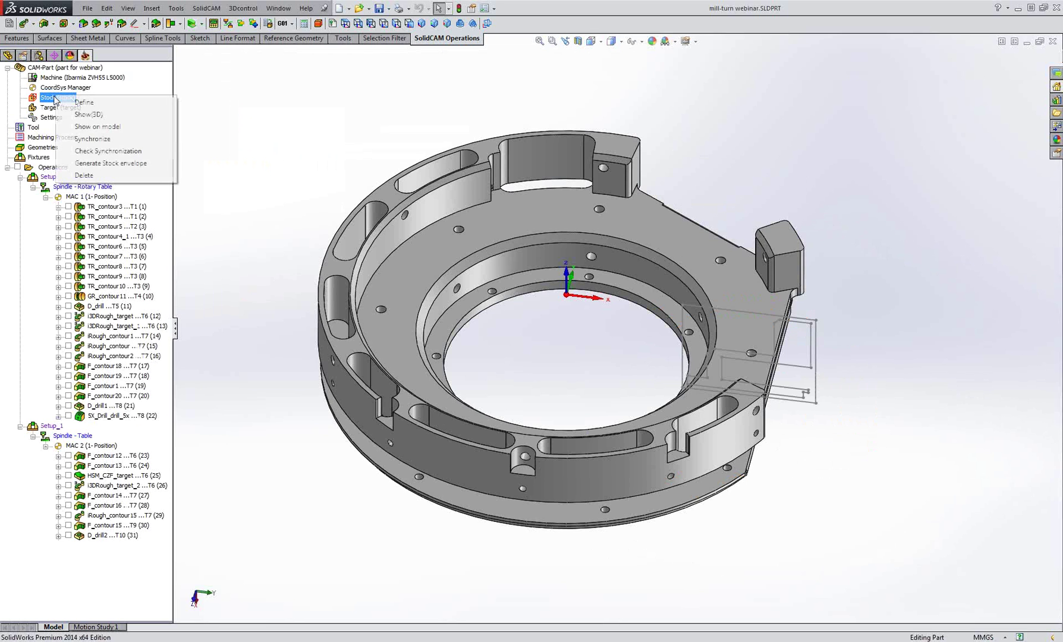
{"action": "left_click", "coordinate": [86, 127]}
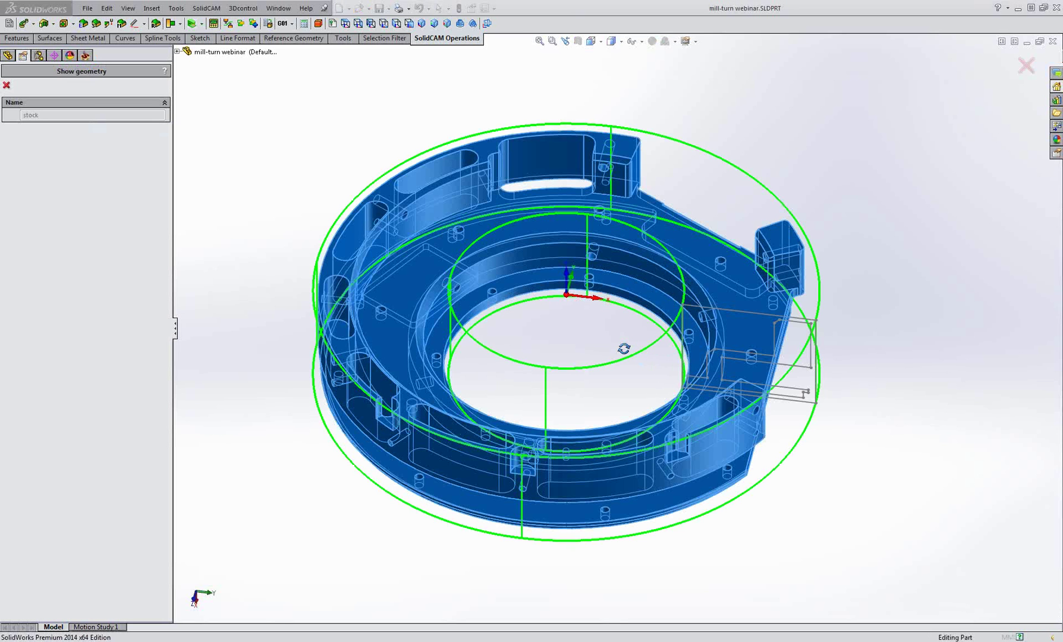
{"action": "middle_click_drag", "start_coordinate": [624, 349], "coordinate": [625, 356]}
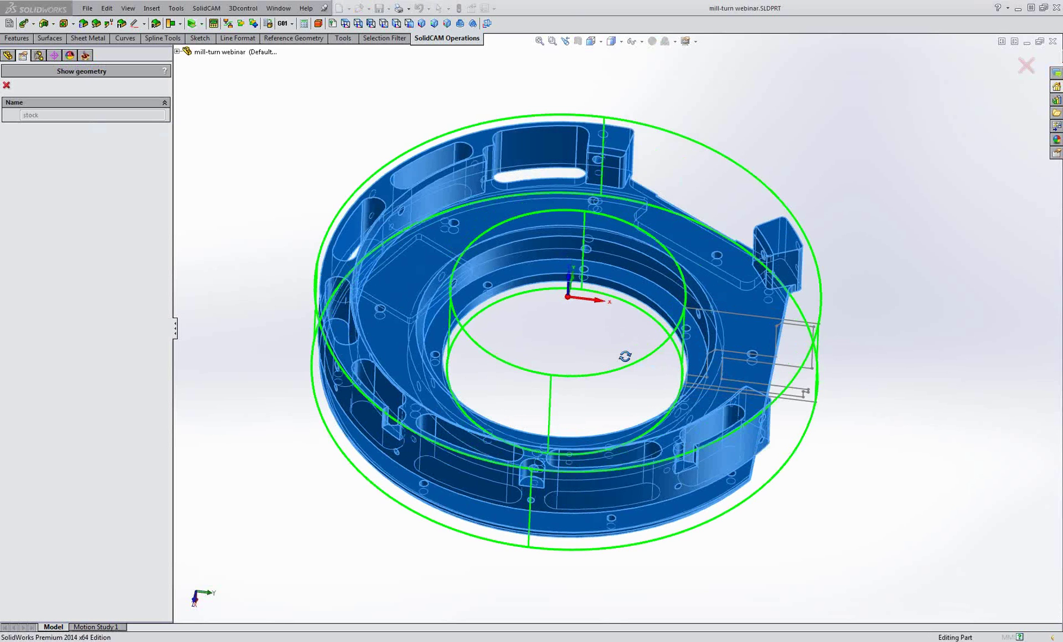
Examine the displayed stock outline around the part from several angles and close the stock geometry display
{"action": "middle_click_drag", "start_coordinate": [624, 356], "coordinate": [908, 302]}
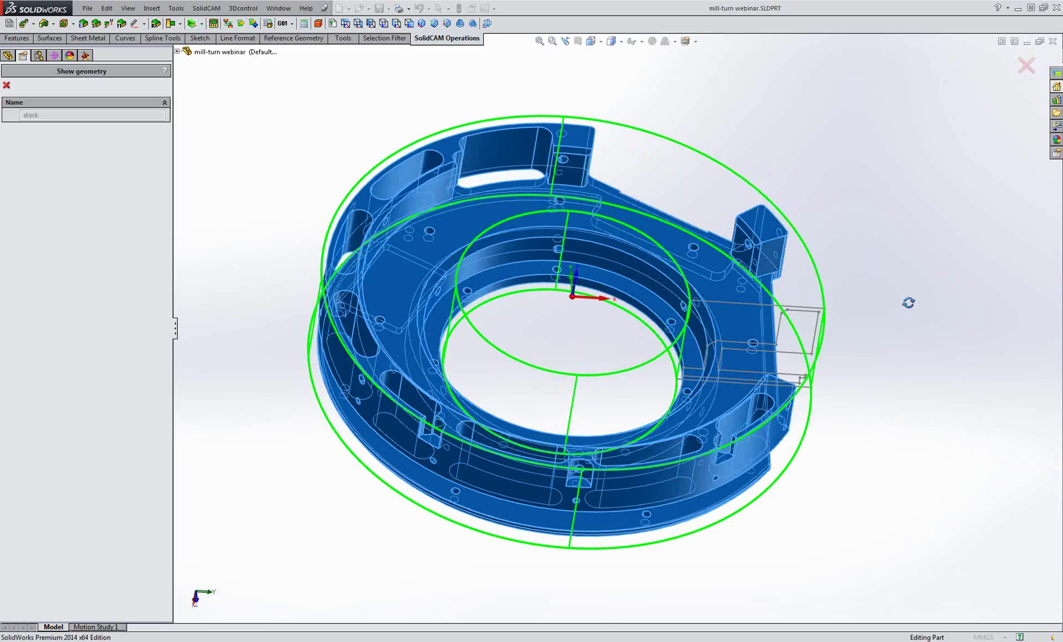
{"action": "middle_click_drag", "start_coordinate": [908, 303], "coordinate": [877, 304]}
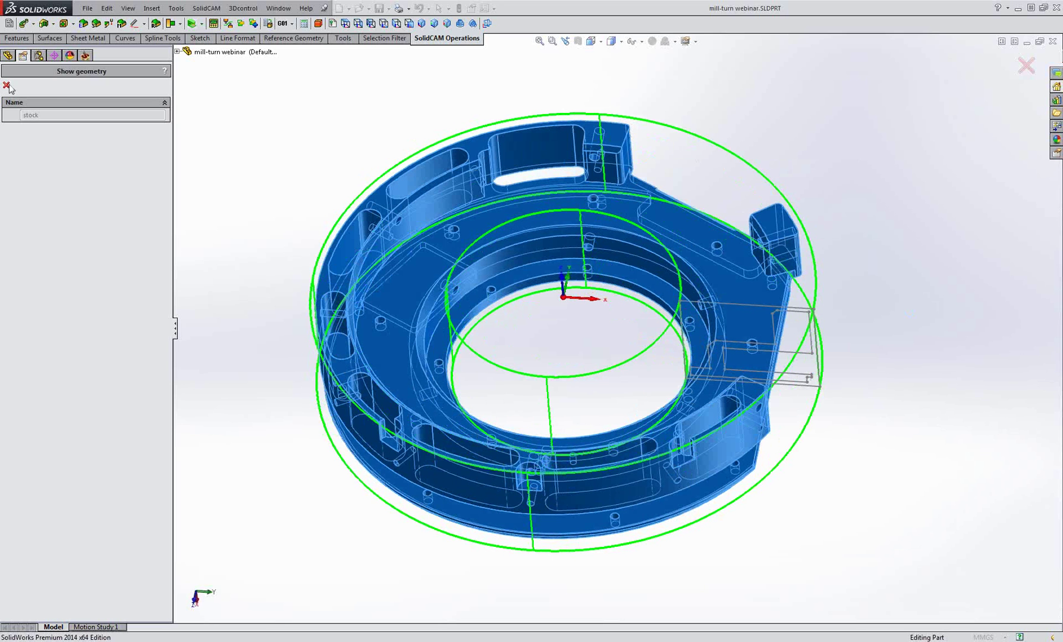
{"action": "left_click", "coordinate": [7, 85]}
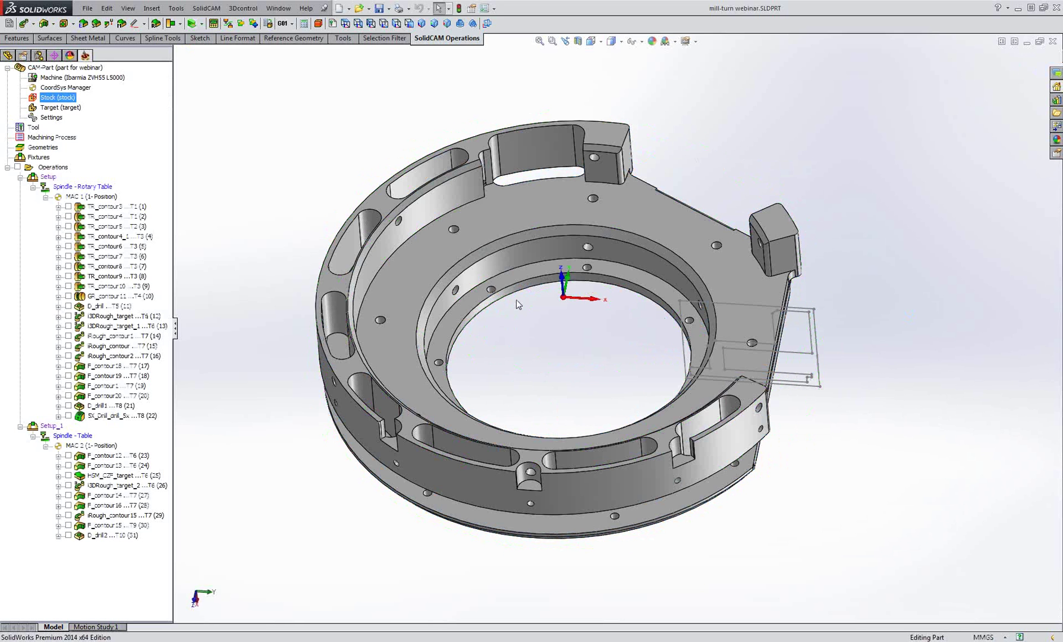
{"action": "middle_click_drag", "start_coordinate": [516, 300], "coordinate": [524, 287]}
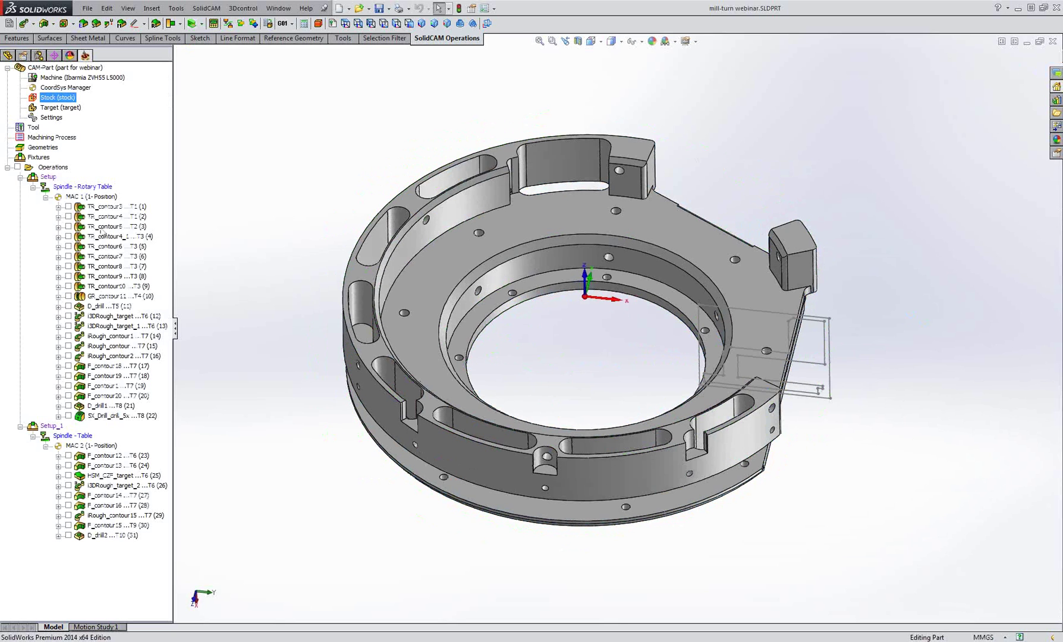
Reopen TR_contour5 at its link settings and simulate its toolpath, inspecting the turning passes and the approach and retract moves up close
{"action": "double_click", "coordinate": [104, 227]}
{"action": "left_click", "coordinate": [252, 151]}
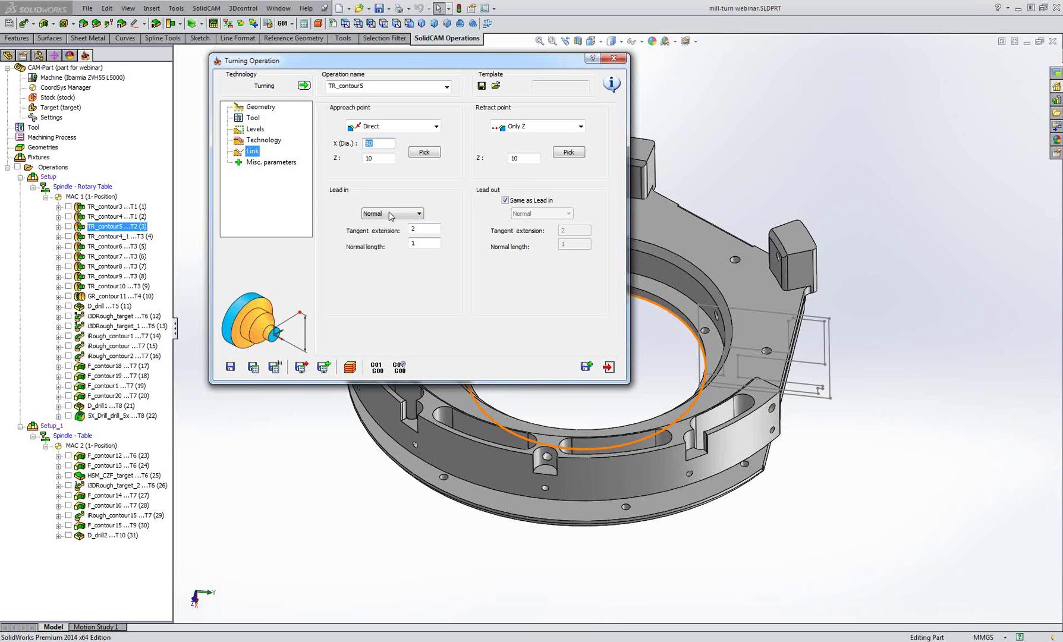
{"action": "left_click", "coordinate": [349, 365]}
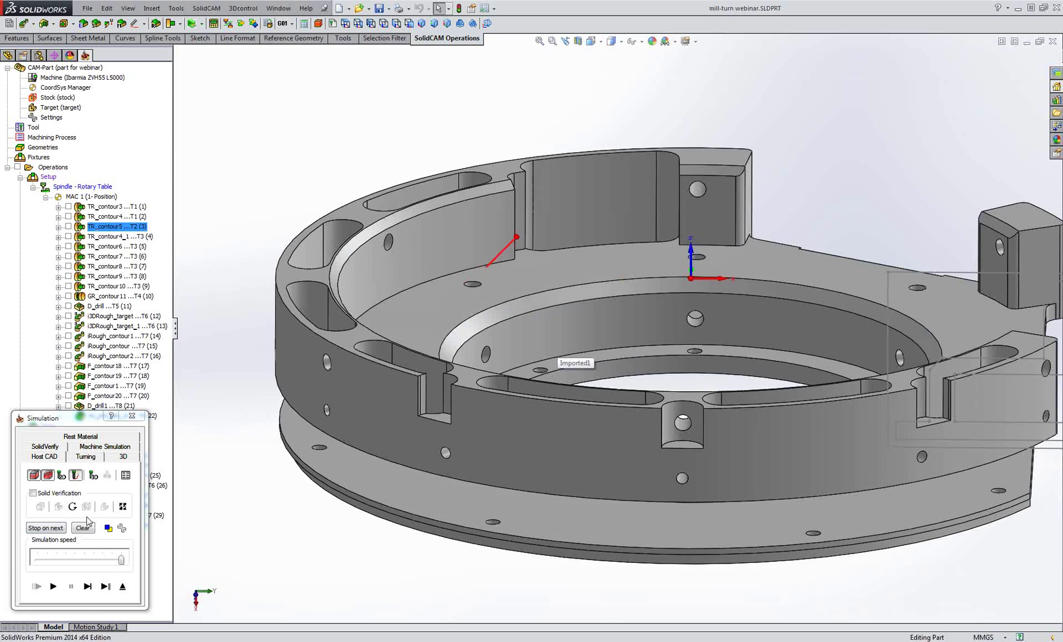
{"action": "left_click", "coordinate": [87, 586]}
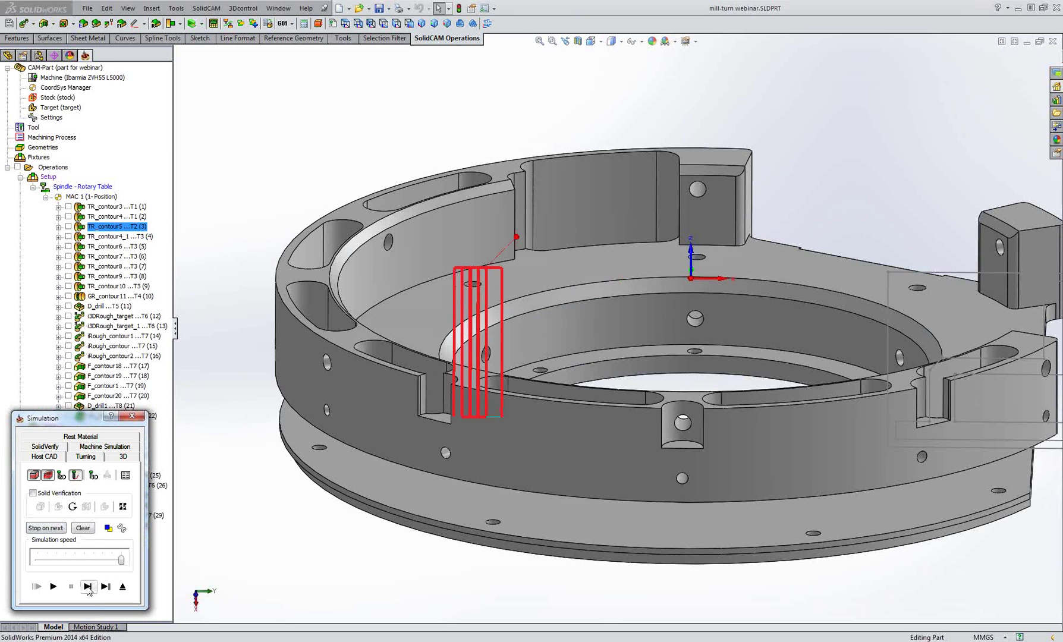
{"action": "left_click", "coordinate": [56, 586]}
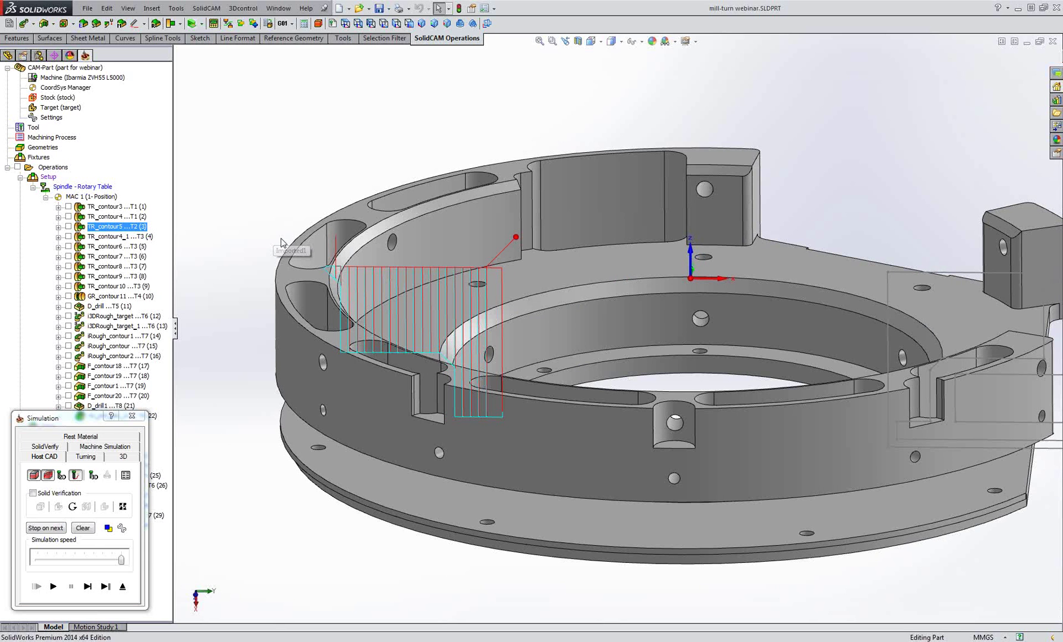
{"action": "scroll", "coordinate": [283, 243], "scroll_direction": "down", "scroll_amount": 5}
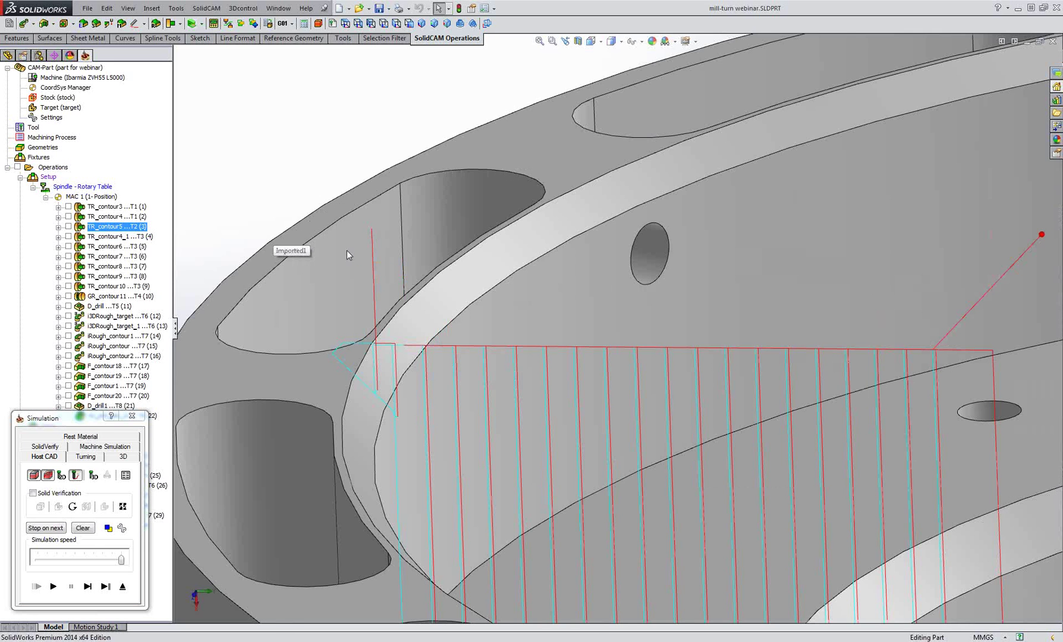
{"action": "scroll", "coordinate": [365, 224], "scroll_direction": "down", "scroll_amount": 1}
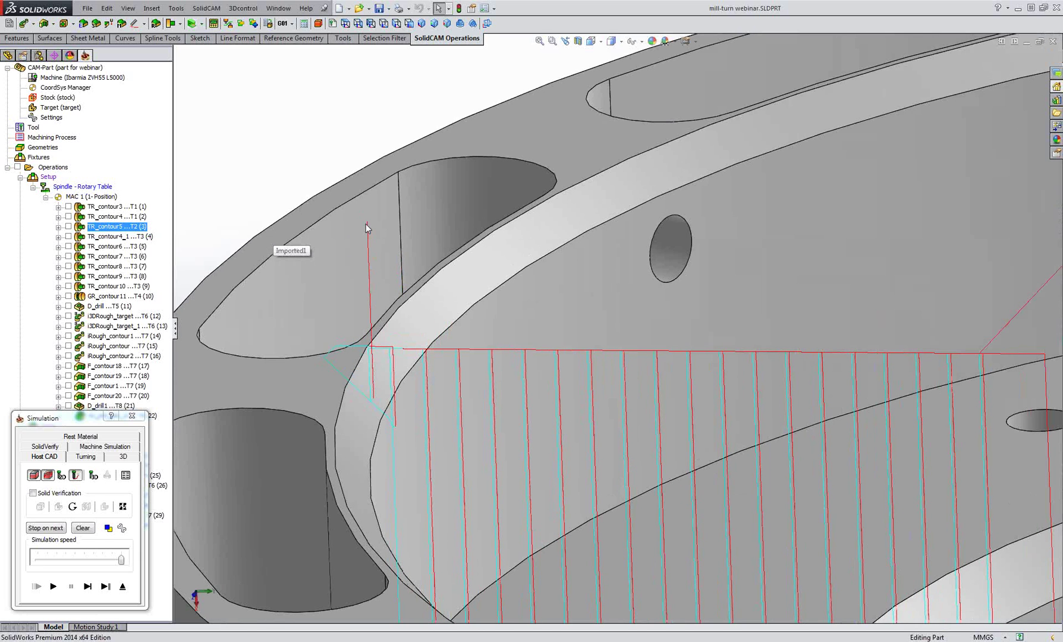
{"action": "scroll", "coordinate": [366, 224], "scroll_direction": "up", "scroll_amount": 2}
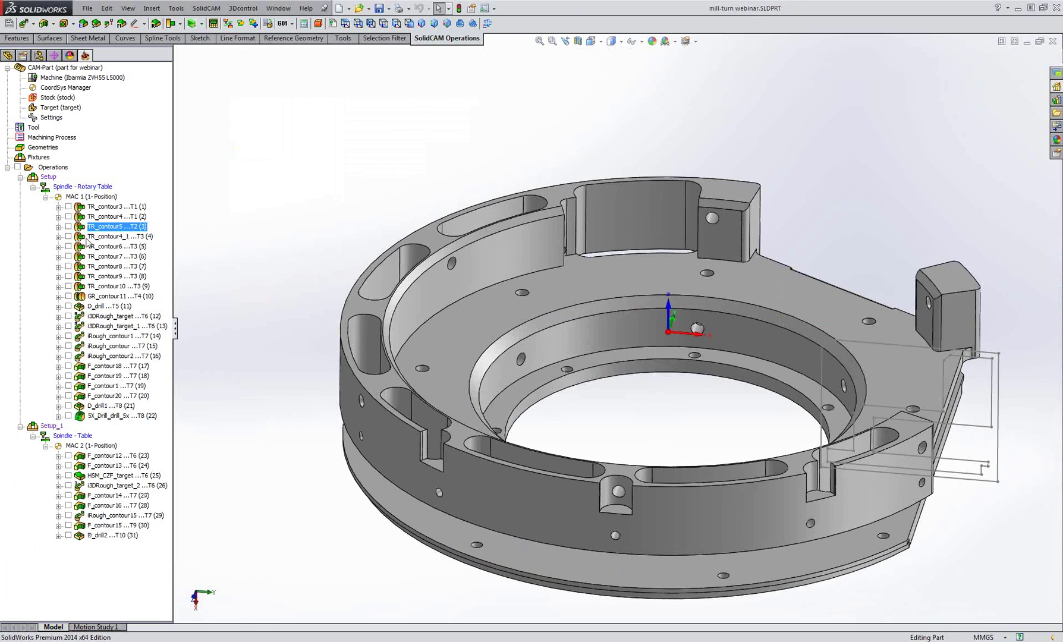
Open operation TR_contour4_1 and show its contour4 geometry on the model
{"action": "left_click", "coordinate": [104, 237]}
{"action": "double_click", "coordinate": [103, 238]}
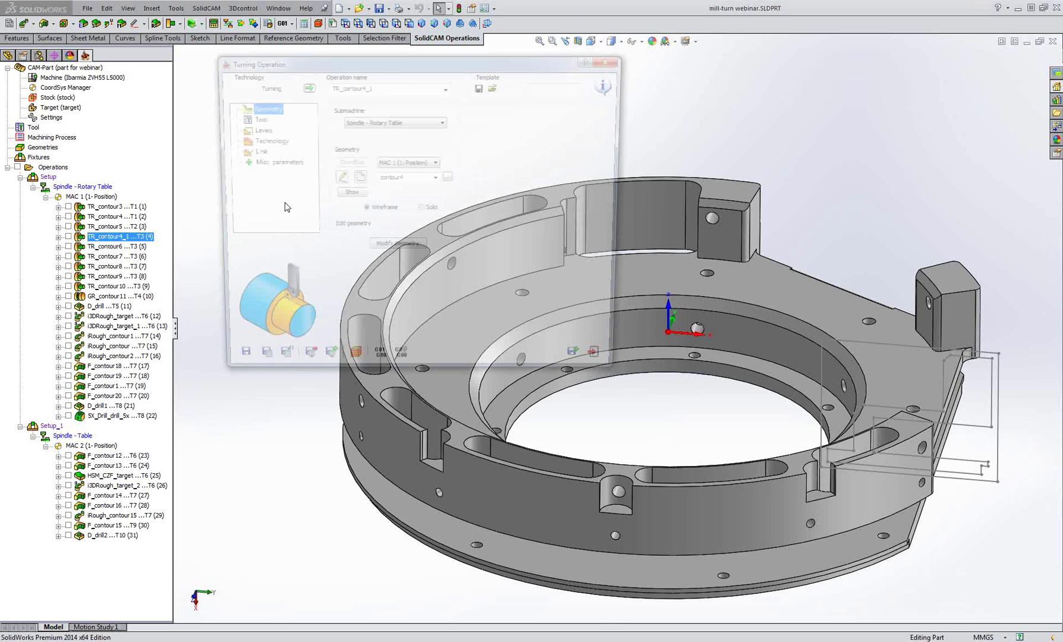
{"action": "left_click", "coordinate": [349, 197]}
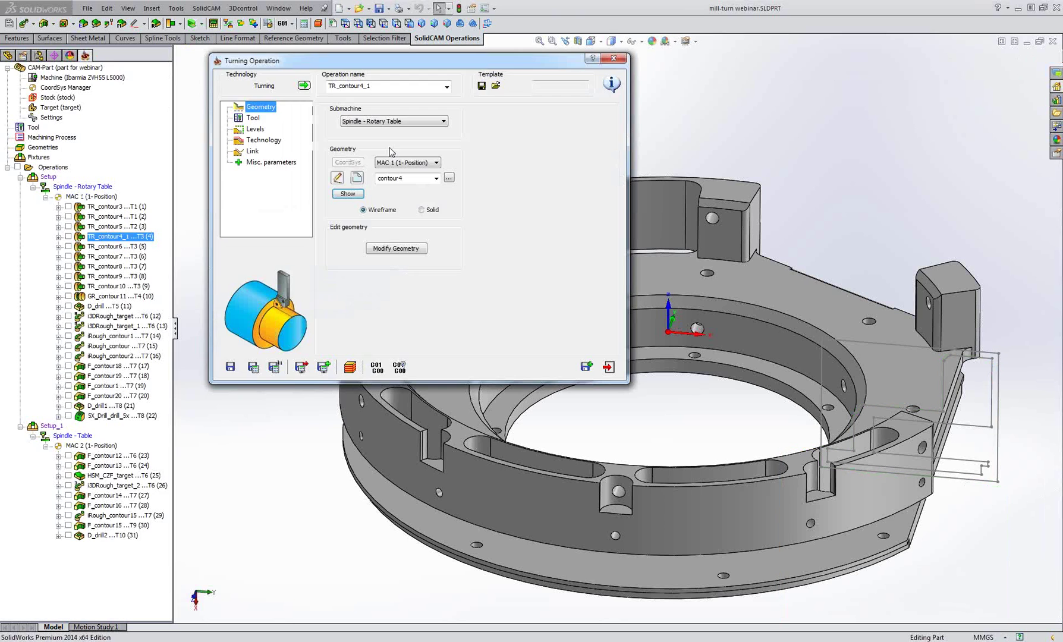
Examine the internal turning tool of TR_contour4_1 and its insert orientation relative to the part
{"action": "left_click", "coordinate": [253, 118]}
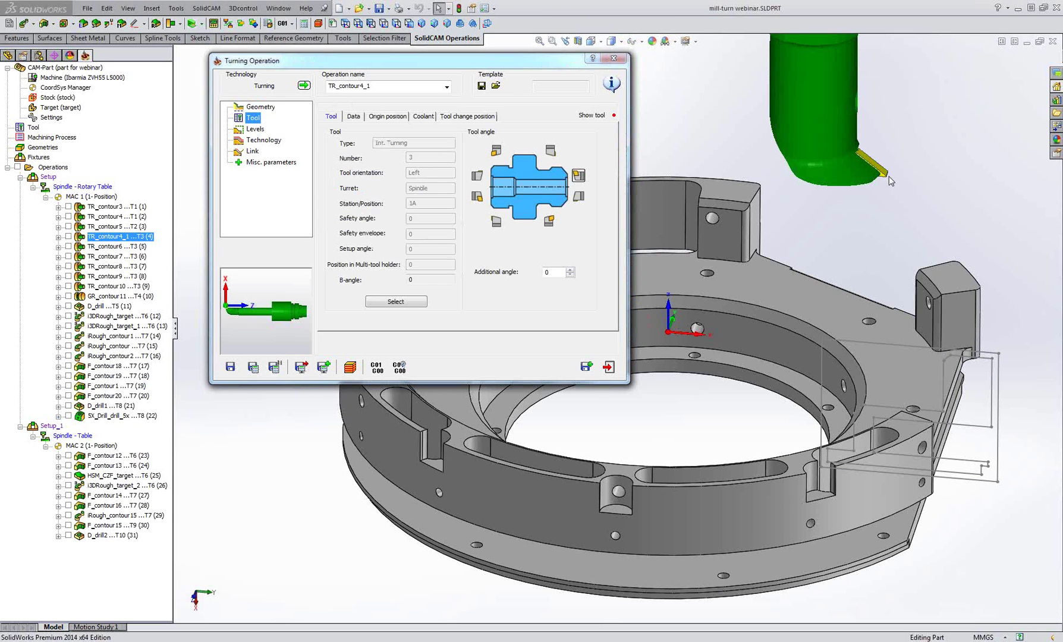
{"action": "scroll", "coordinate": [888, 180], "scroll_direction": "up", "scroll_amount": 3}
{"action": "middle_click_drag", "start_coordinate": [876, 261], "coordinate": [672, 422]}
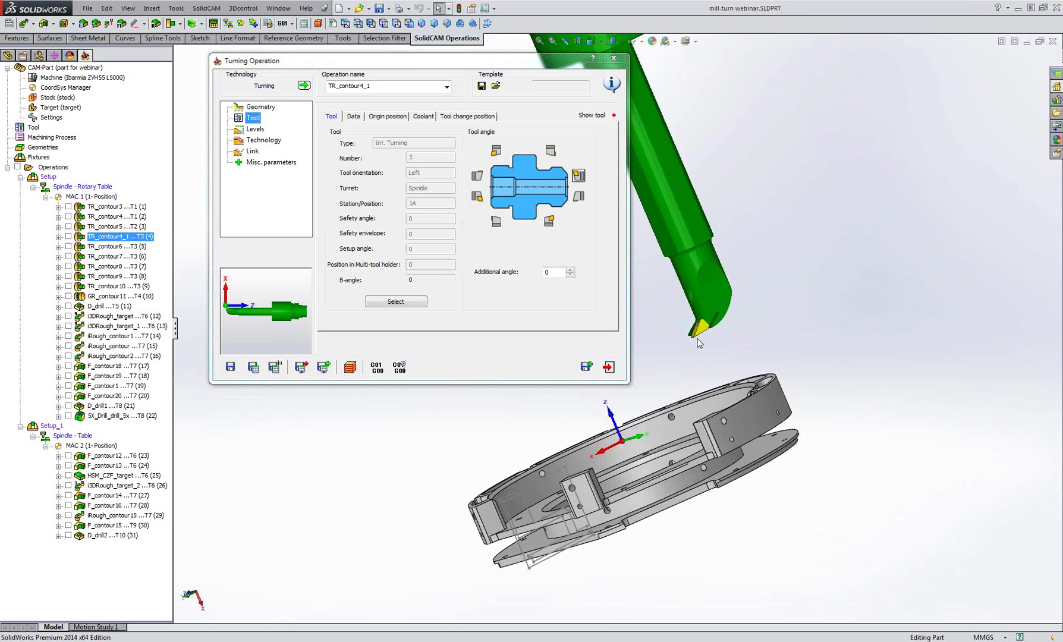
{"action": "middle_click_drag", "start_coordinate": [704, 326], "coordinate": [832, 324]}
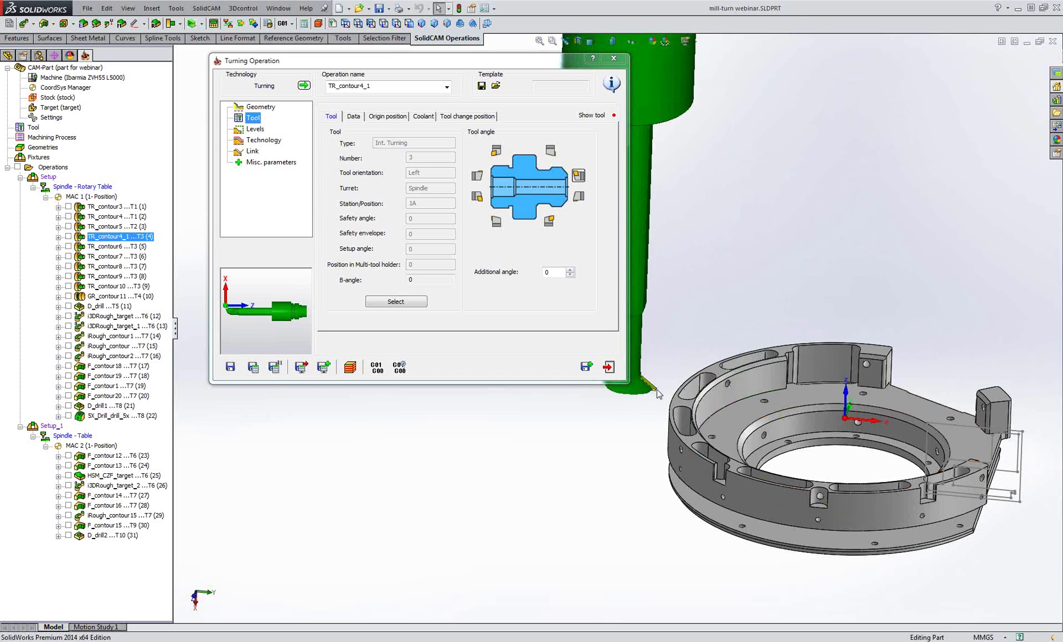
Review the technology settings of TR_contour4_1 and the X and Z approach point values in its link settings
{"action": "left_click", "coordinate": [257, 141]}
{"action": "left_click", "coordinate": [252, 151]}
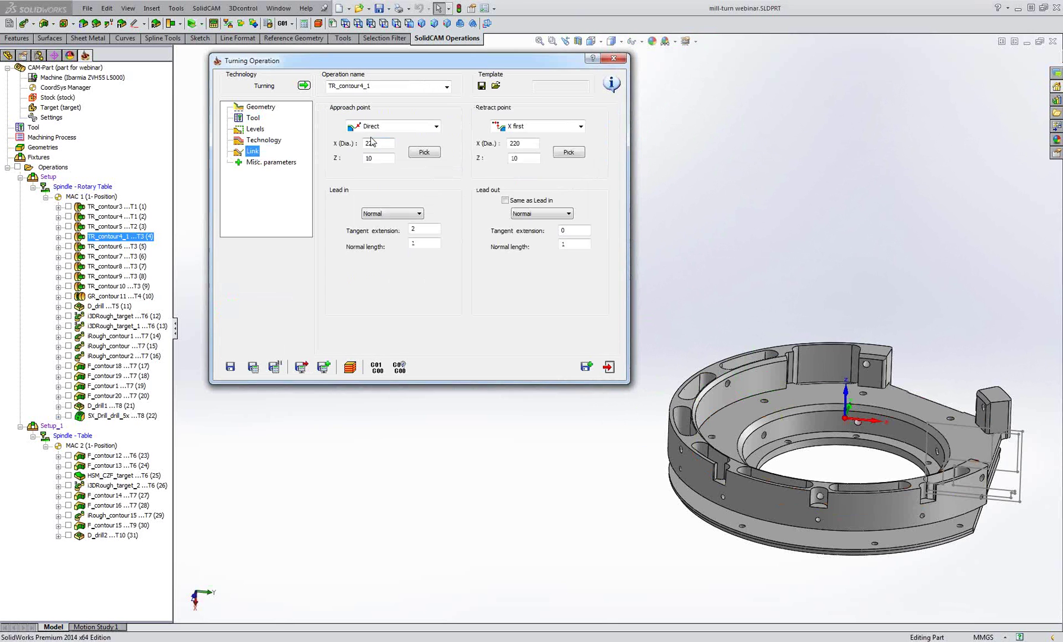
{"action": "left_click", "coordinate": [277, 140]}
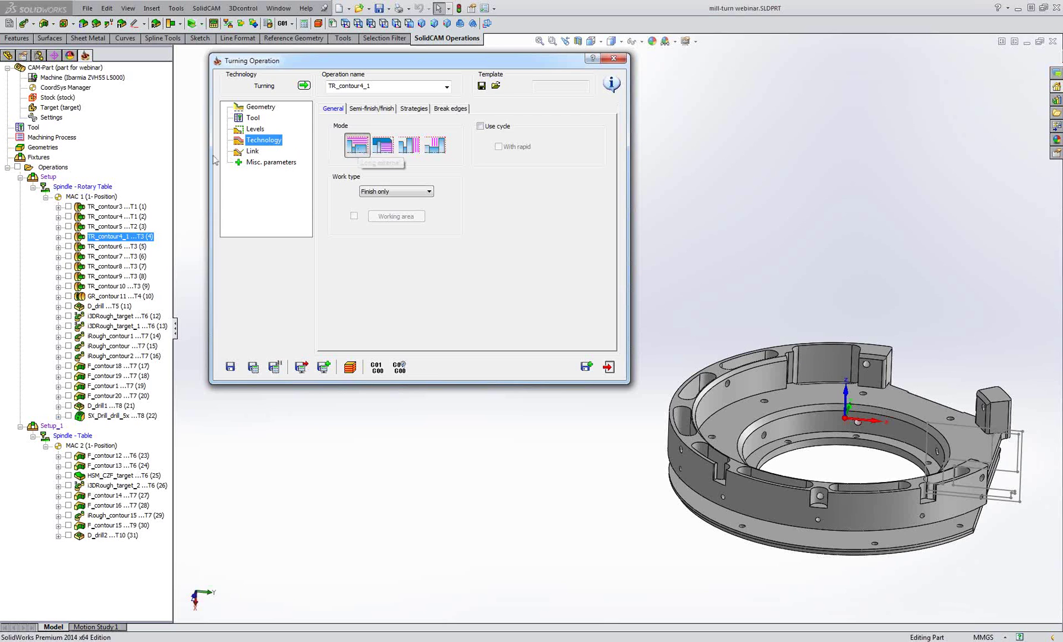
{"action": "left_click", "coordinate": [250, 151]}
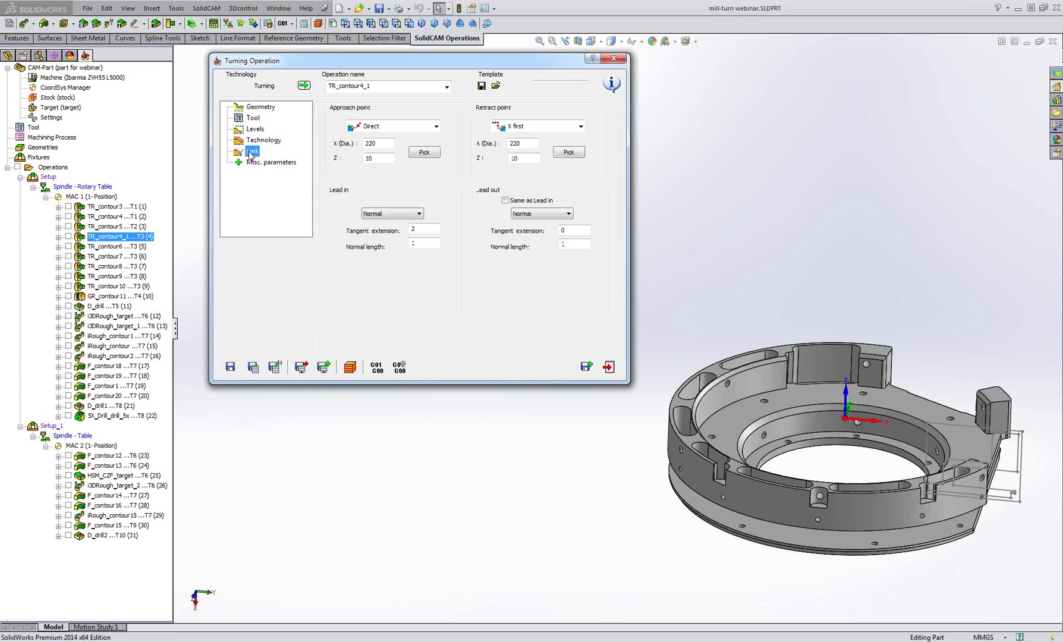
{"action": "double_click", "coordinate": [380, 143]}
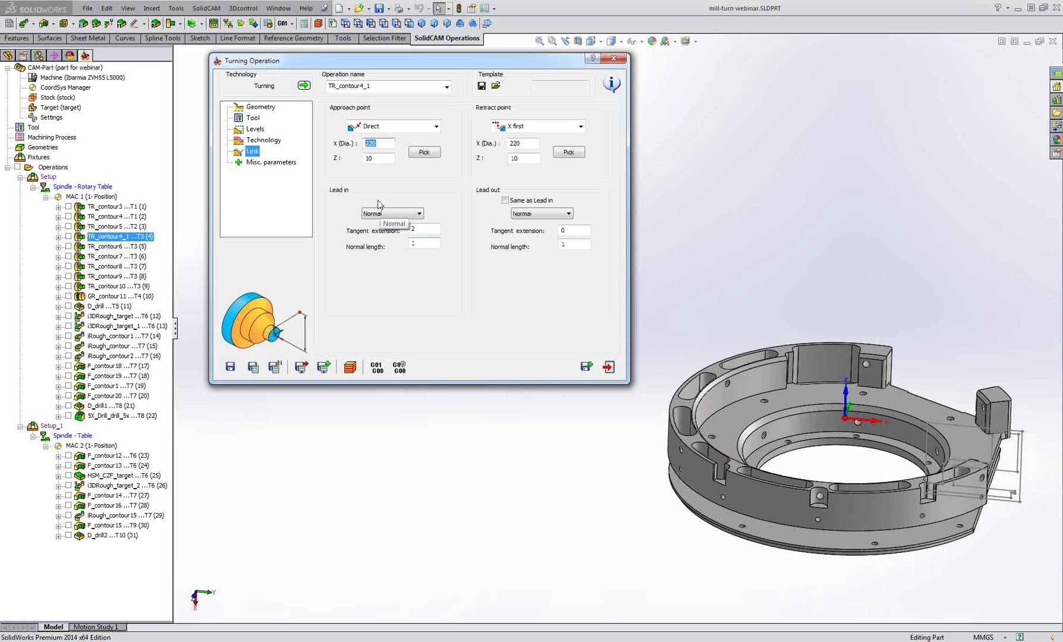
{"action": "left_click", "coordinate": [380, 158]}
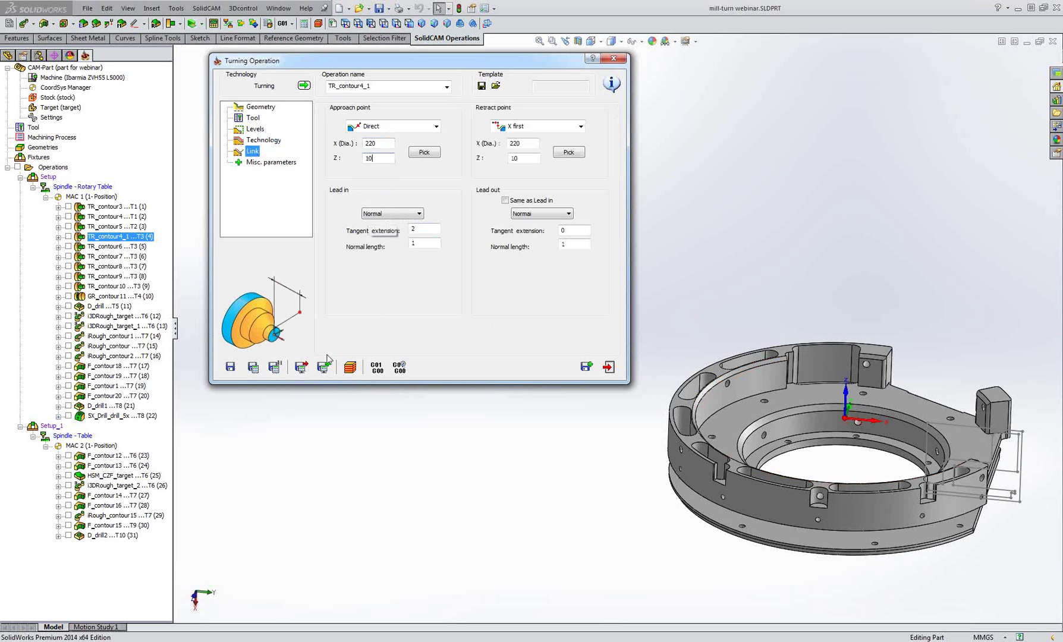
Simulate the TR_contour4_1 finishing toolpath on the model, close the simulation and exit the operation
{"action": "left_click", "coordinate": [350, 368]}
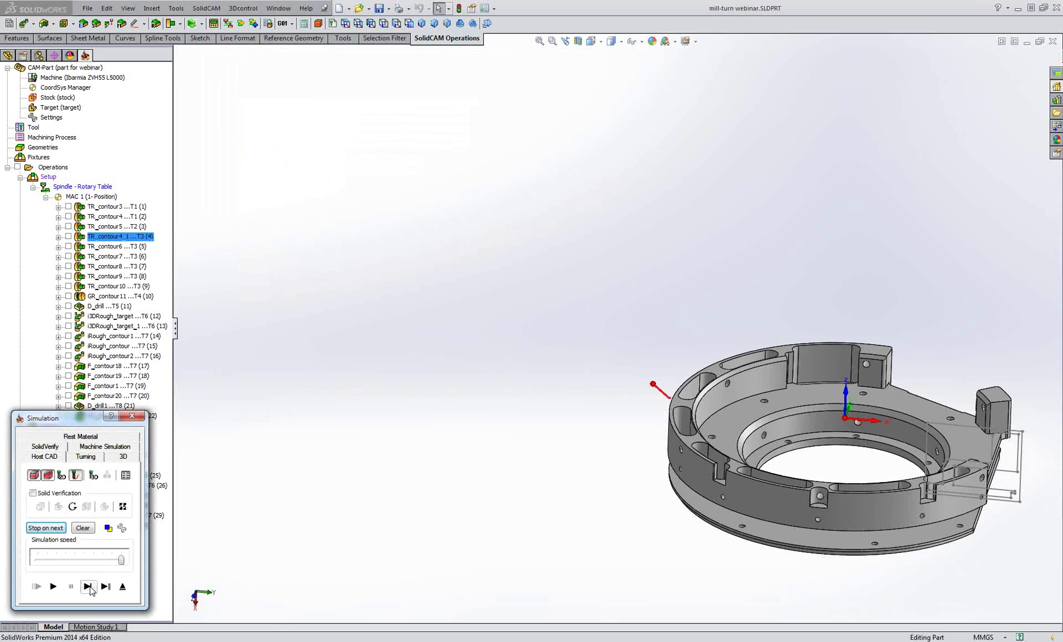
{"action": "left_click", "coordinate": [88, 586]}
{"action": "left_click", "coordinate": [122, 587]}
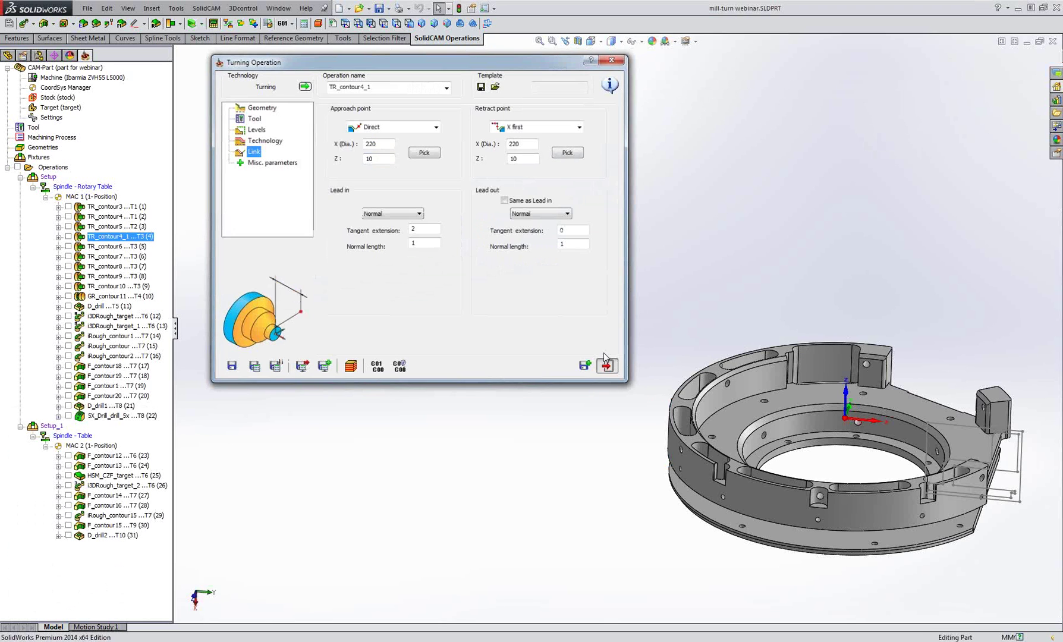
{"action": "left_click", "coordinate": [606, 363]}
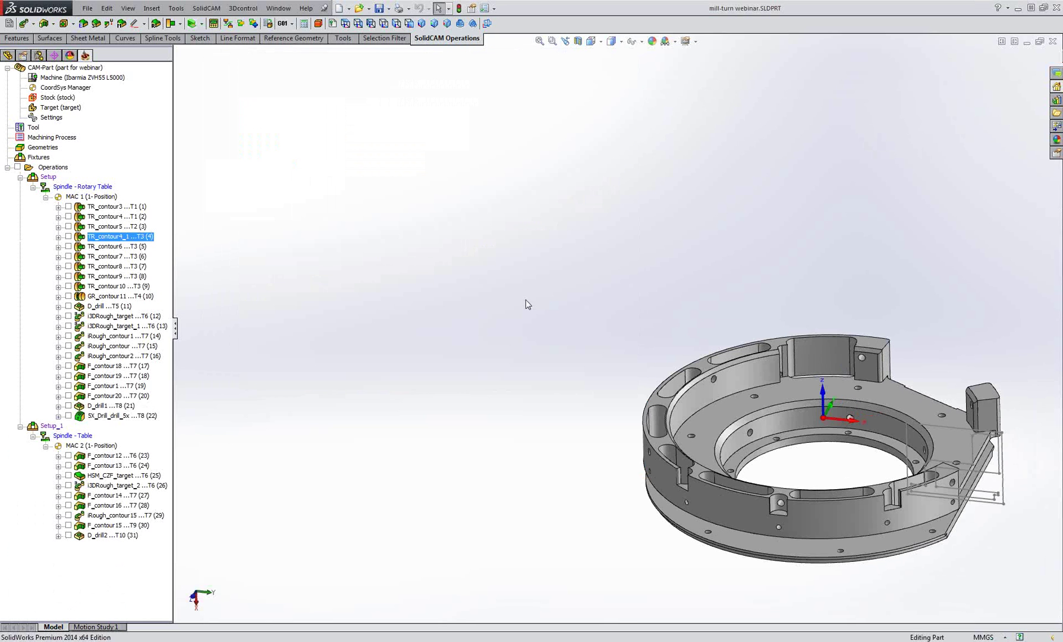
Open operation TR_contour6 and display its tool picture to examine the internal turning tool's tilt and additional angle
{"action": "key", "text": "f"}
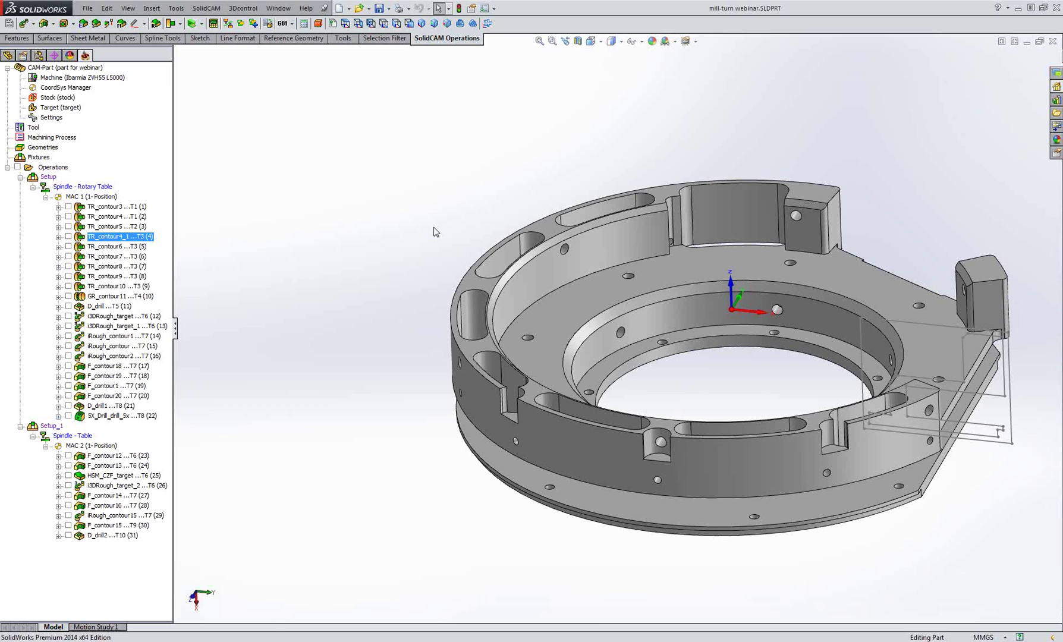
{"action": "left_click", "coordinate": [68, 246]}
{"action": "left_click", "coordinate": [68, 247]}
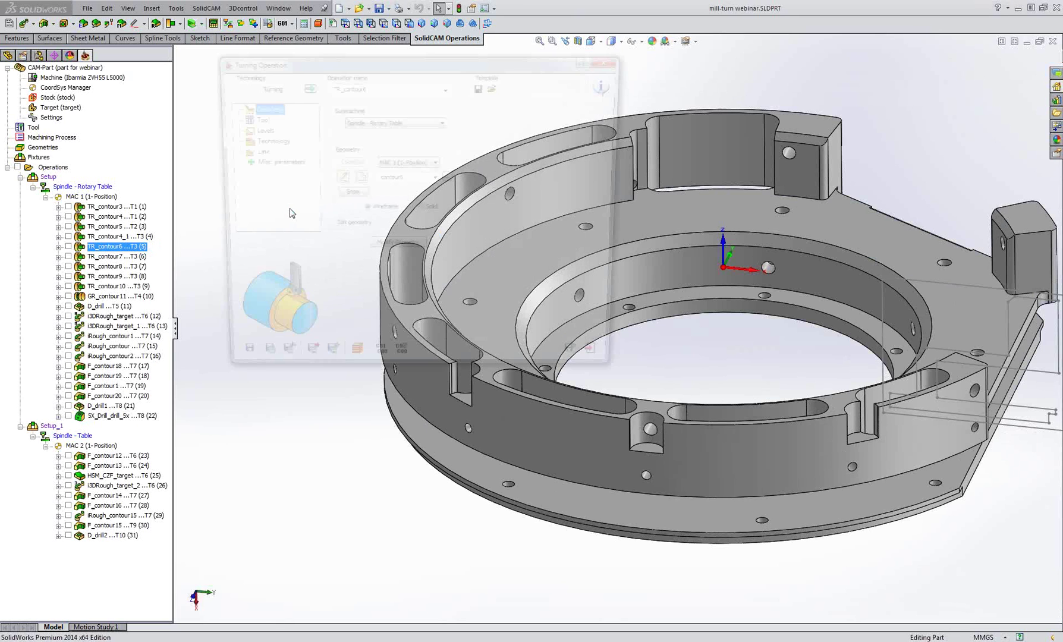
{"action": "left_click", "coordinate": [253, 118]}
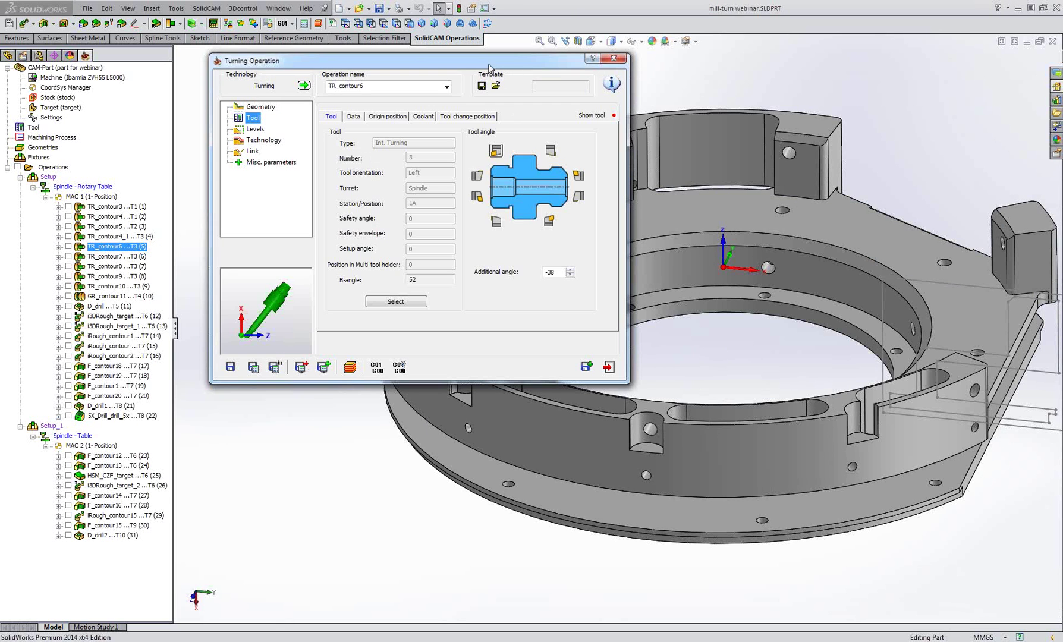
{"action": "left_click_drag", "start_coordinate": [488, 63], "coordinate": [477, 106]}
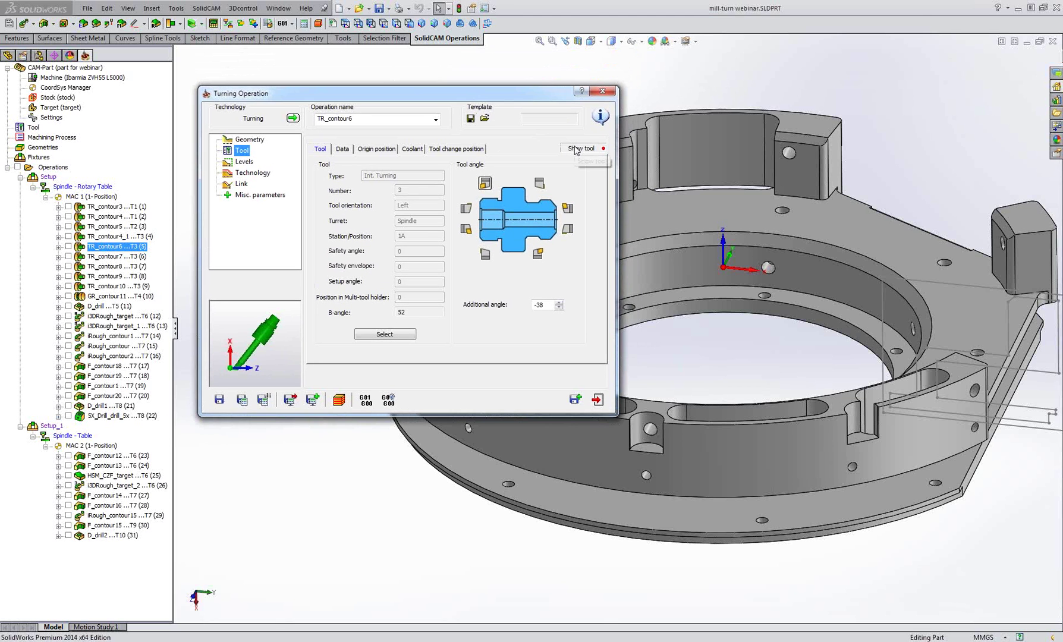
{"action": "left_click", "coordinate": [577, 149]}
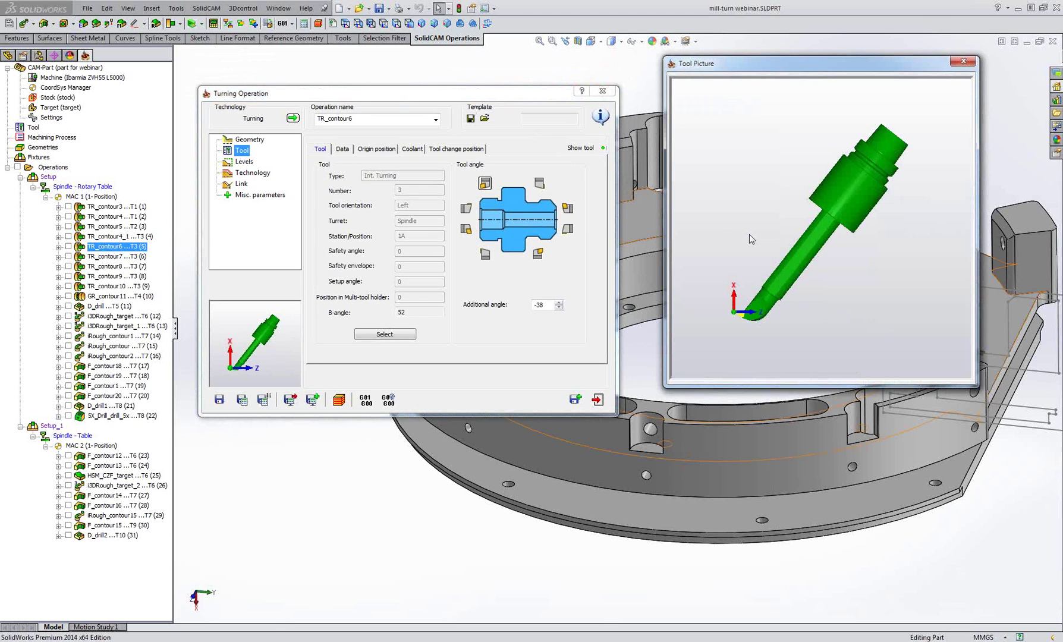
Show the contour6 geometry of TR_contour6 on the model, inspect the profile up close, and close the geometry display
{"action": "left_click", "coordinate": [251, 141]}
{"action": "left_click", "coordinate": [336, 226]}
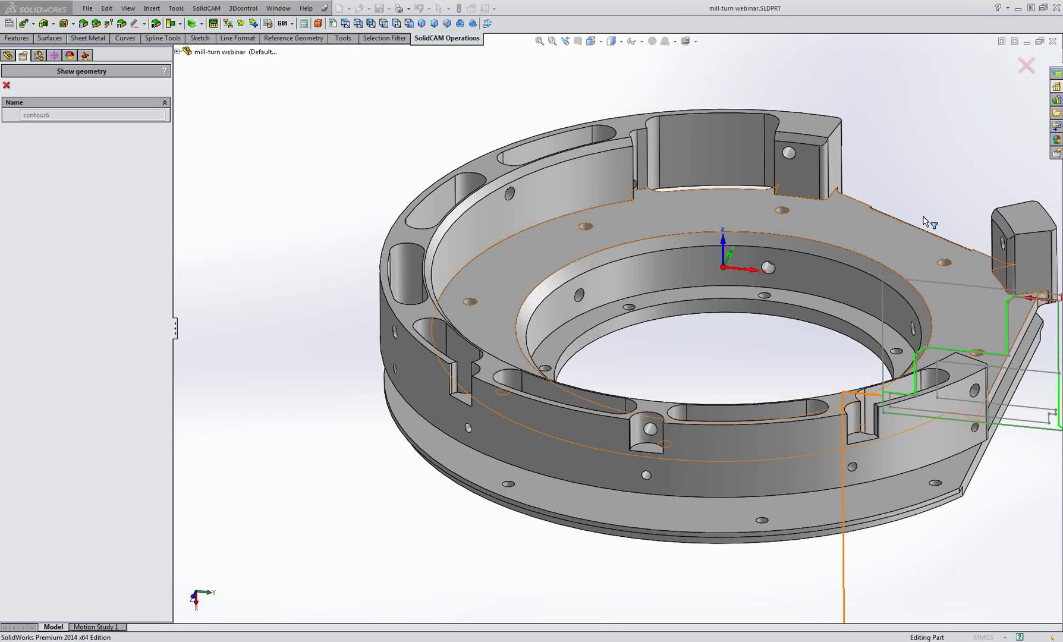
{"action": "scroll", "coordinate": [910, 225], "scroll_direction": "up", "scroll_amount": 3}
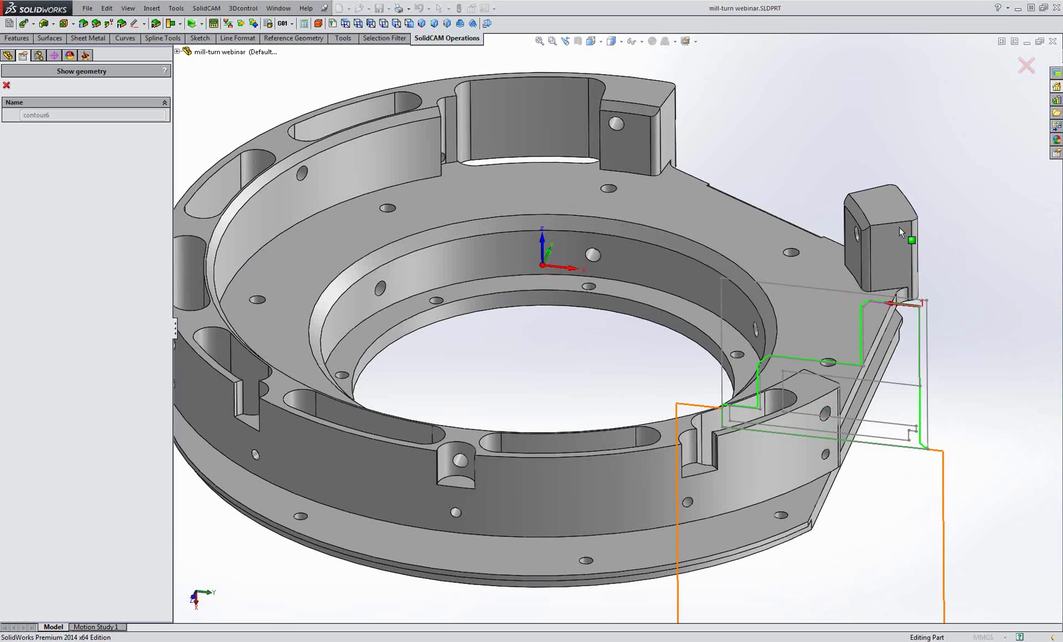
{"action": "scroll", "coordinate": [898, 227], "scroll_direction": "up", "scroll_amount": 4}
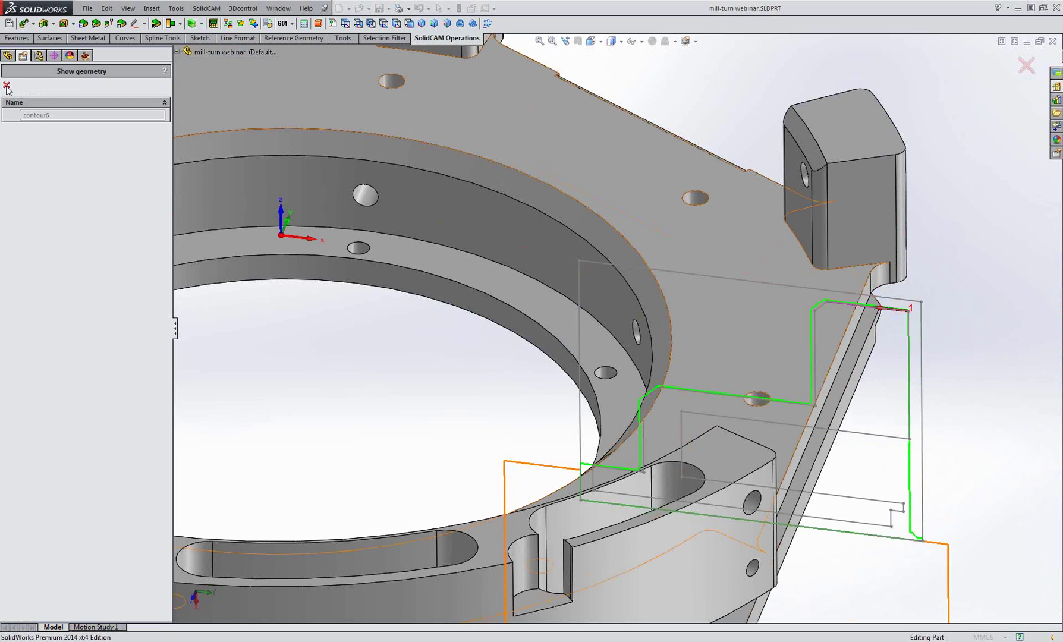
{"action": "left_click", "coordinate": [7, 85]}
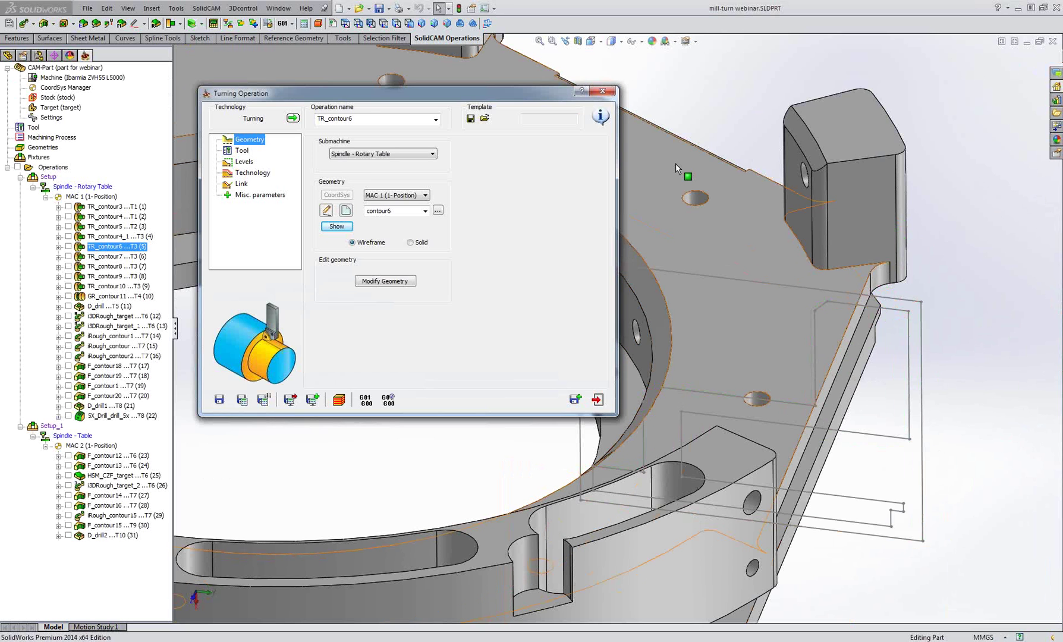
{"action": "left_click", "coordinate": [738, 110]}
{"action": "left_click", "coordinate": [737, 114]}
{"action": "scroll", "coordinate": [739, 115], "scroll_direction": "up", "scroll_amount": 6}
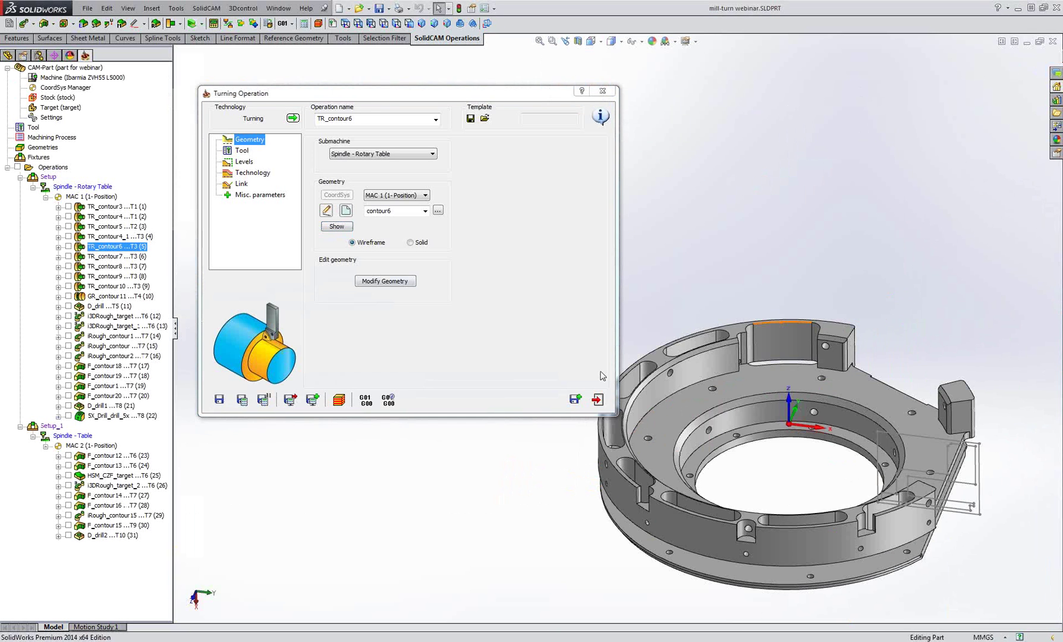
{"action": "scroll", "coordinate": [479, 299], "scroll_direction": "down", "scroll_amount": 2}
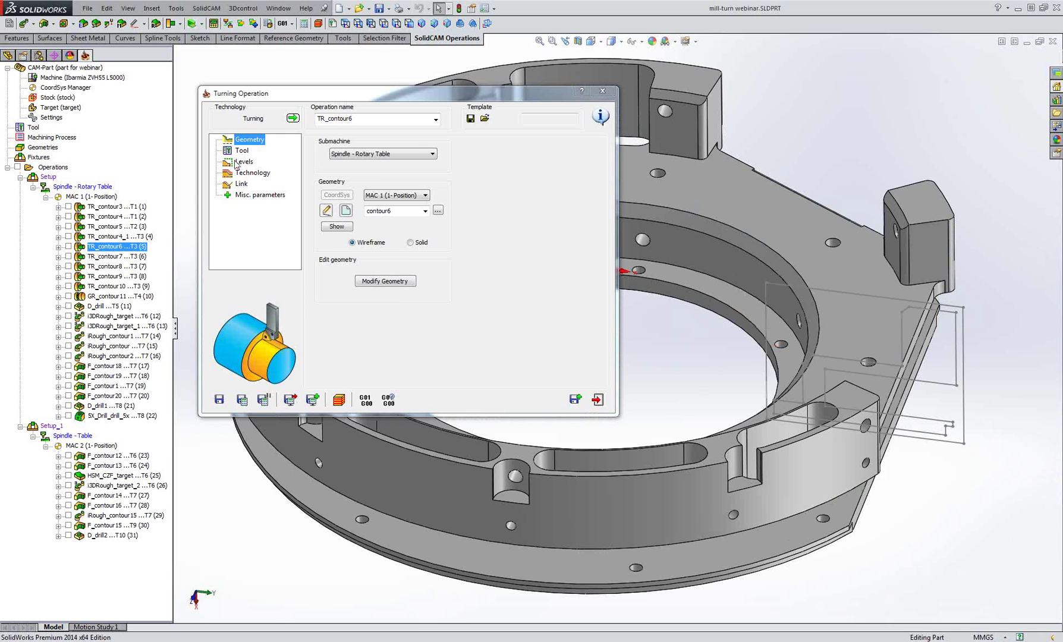
Display the tool picture of TR_contour6 and examine the insert tip, the tool's tilt and the additional angle up close
{"action": "left_click", "coordinate": [241, 150]}
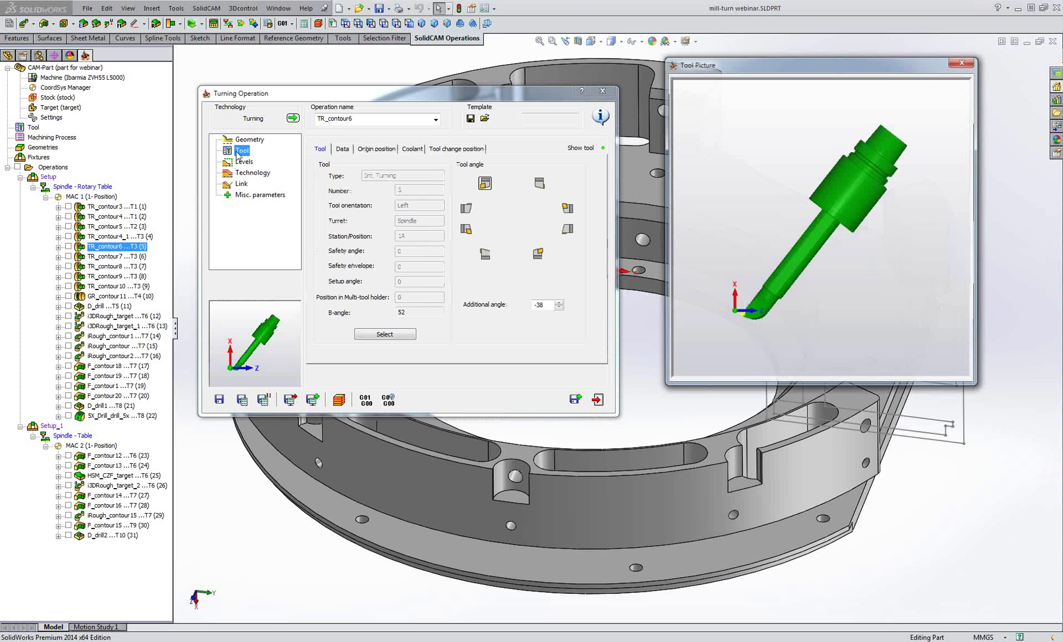
{"action": "middle_click_drag", "start_coordinate": [808, 314], "coordinate": [772, 233]}
{"action": "scroll", "coordinate": [724, 317], "scroll_direction": "up", "scroll_amount": 2}
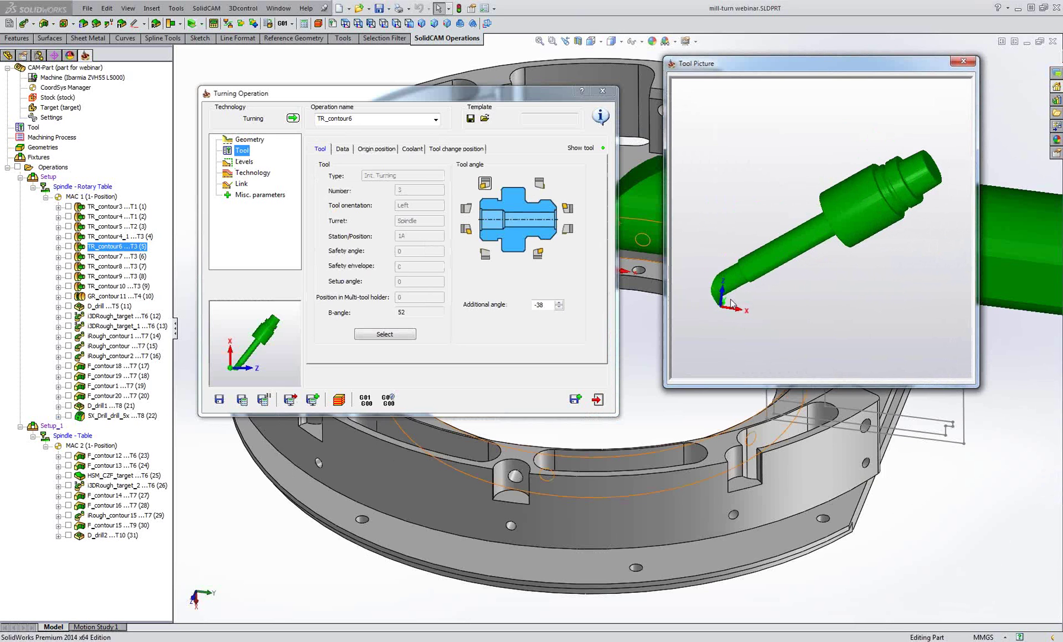
{"action": "middle_click_drag", "start_coordinate": [763, 315], "coordinate": [784, 296]}
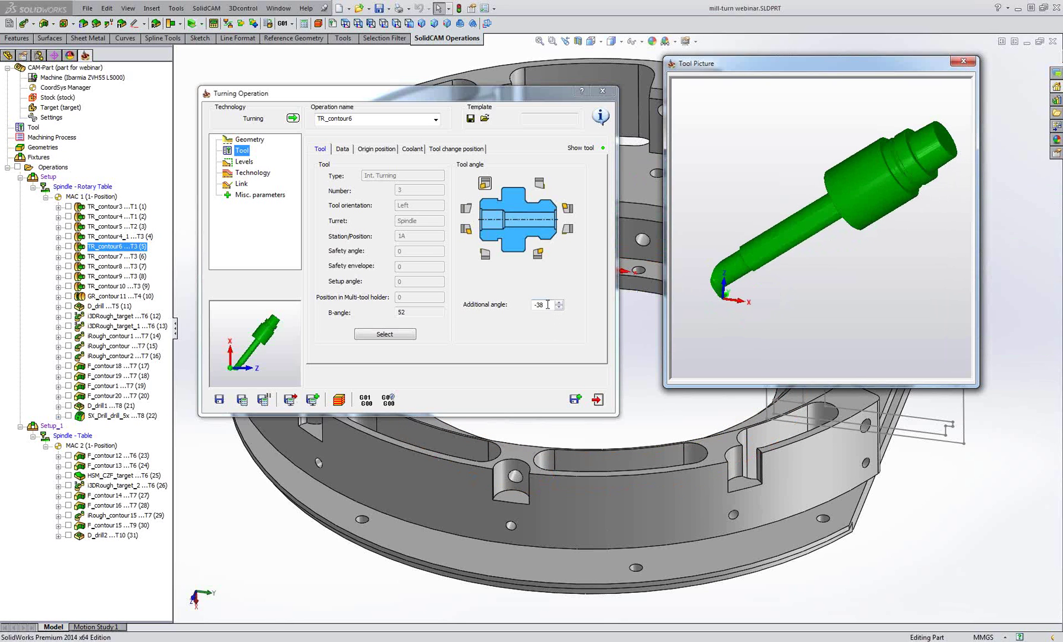
{"action": "double_click", "coordinate": [547, 304]}
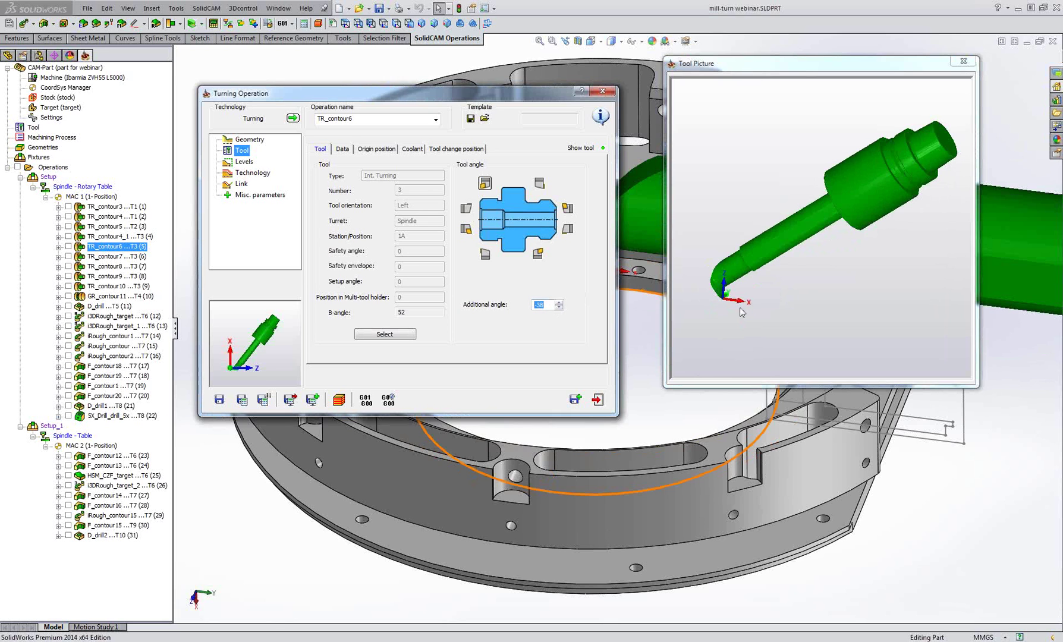
{"action": "left_click", "coordinate": [742, 312]}
{"action": "scroll", "coordinate": [749, 297], "scroll_direction": "up", "scroll_amount": 3}
{"action": "scroll", "coordinate": [796, 267], "scroll_direction": "up", "scroll_amount": 2}
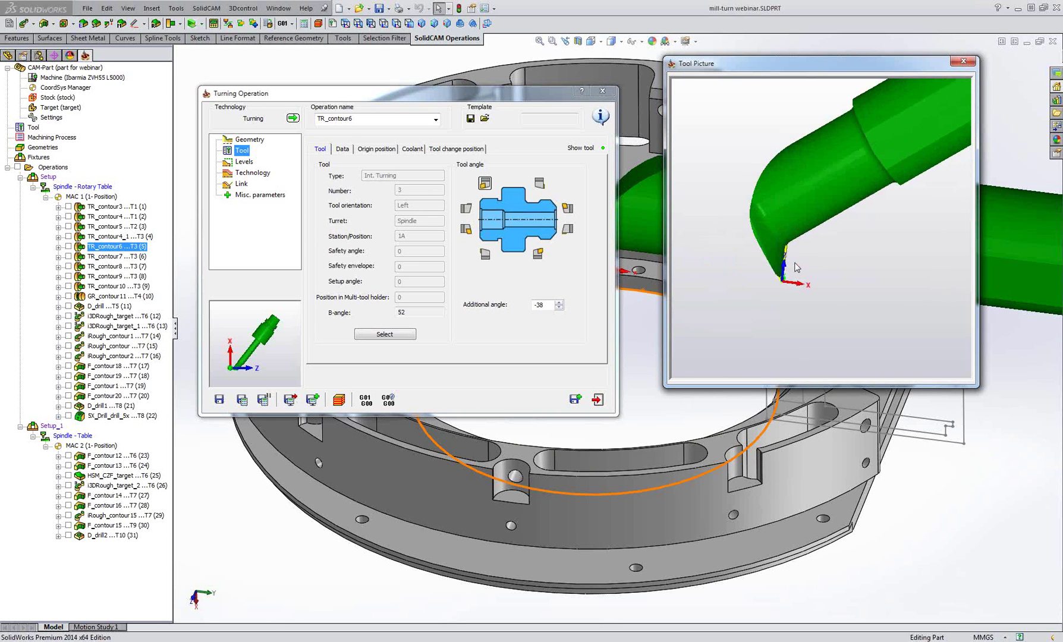
{"action": "scroll", "coordinate": [797, 267], "scroll_direction": "up", "scroll_amount": 2}
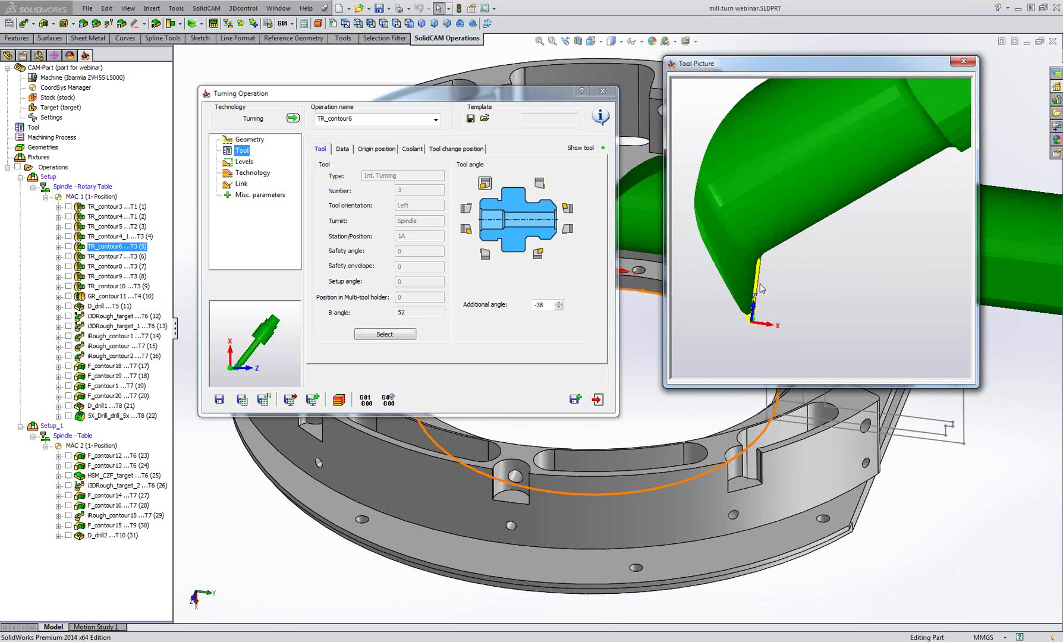
{"action": "middle_click_drag", "start_coordinate": [760, 284], "coordinate": [764, 282]}
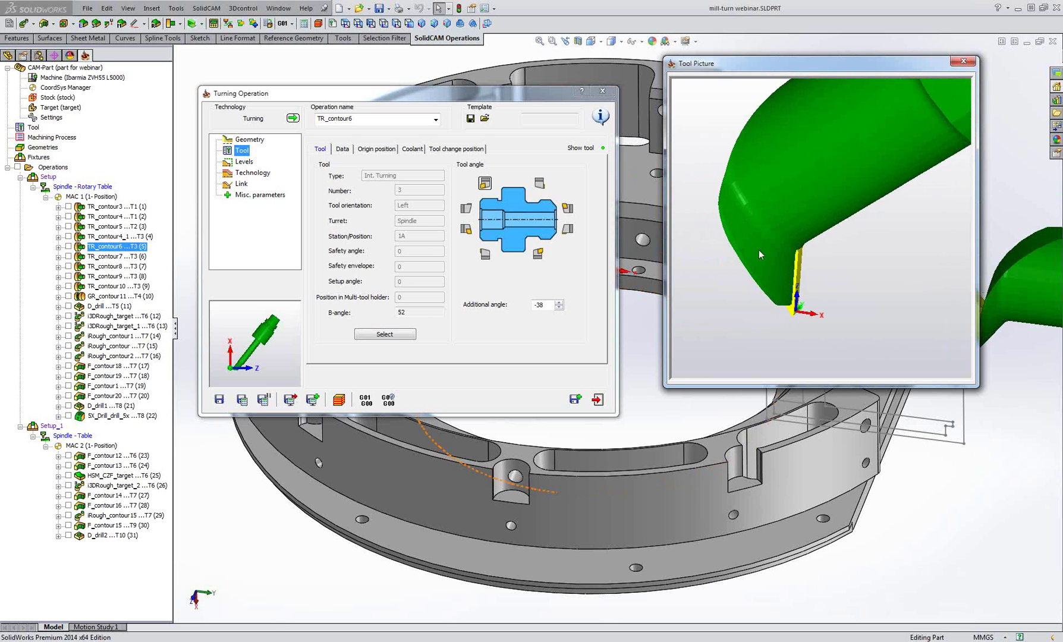
Review the safety distance levels of TR_contour6 and the approach and retract points in its link settings
{"action": "left_click", "coordinate": [244, 162]}
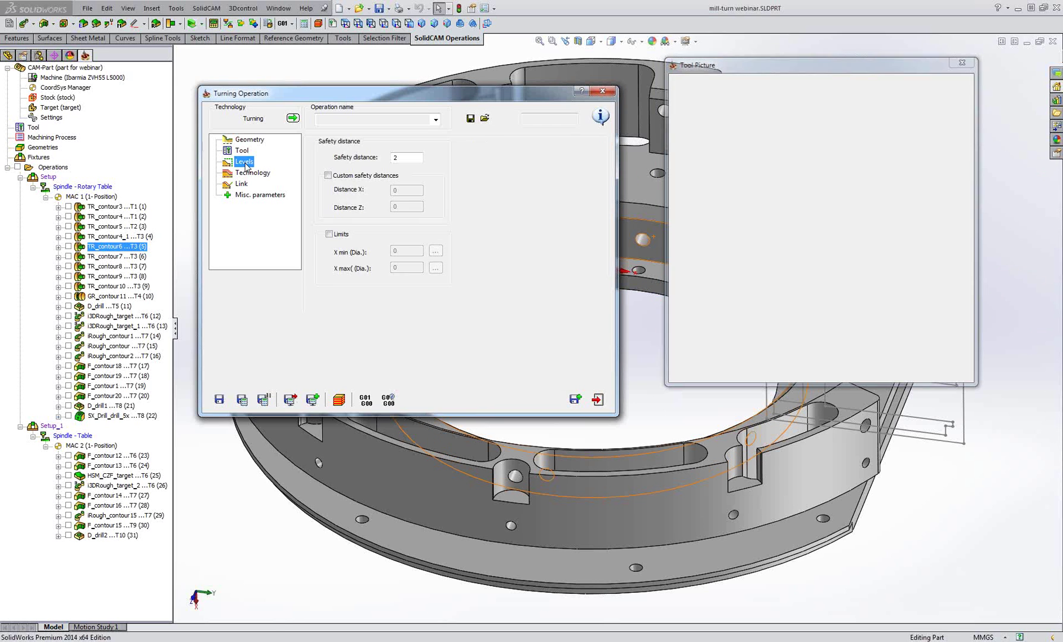
{"action": "left_click", "coordinate": [241, 184]}
{"action": "left_click", "coordinate": [512, 188]}
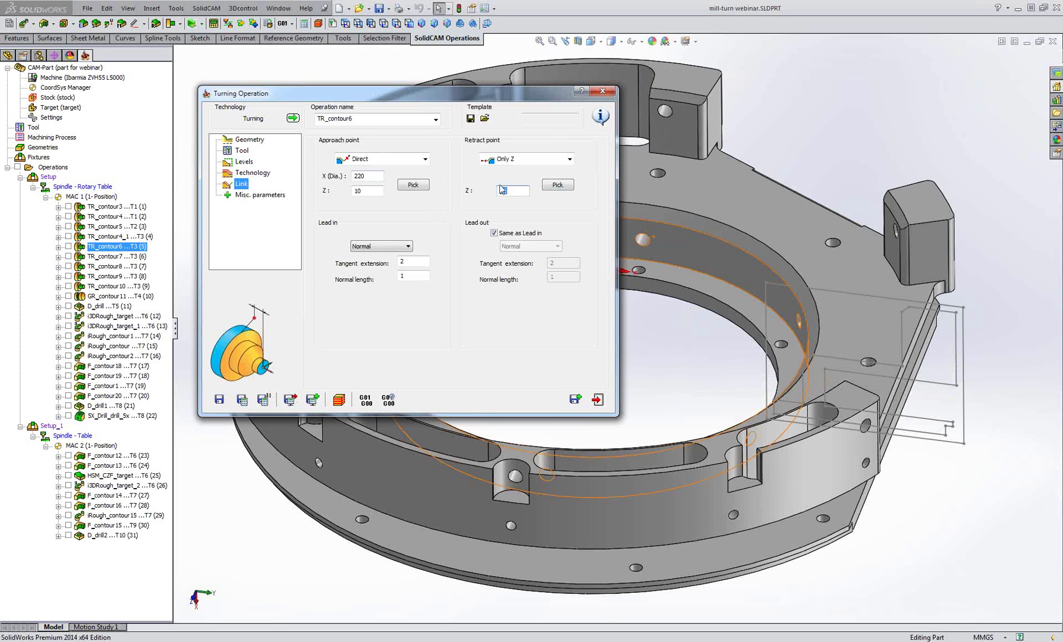
Simulate the TR_contour6 toolpath on the model, close the simulation and exit the operation
{"action": "left_click", "coordinate": [340, 403]}
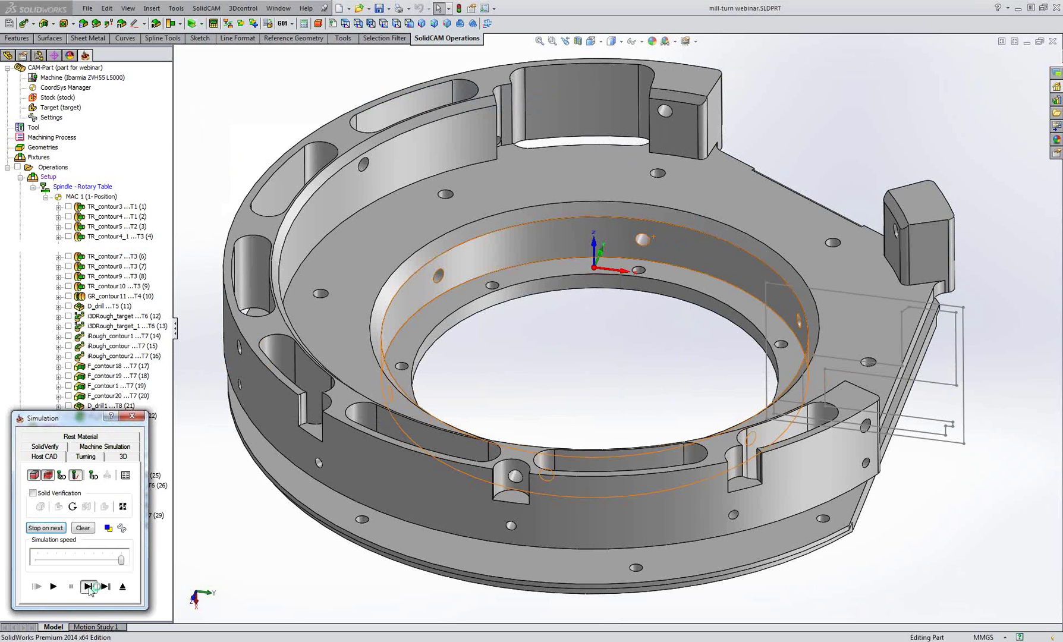
{"action": "left_click", "coordinate": [88, 586]}
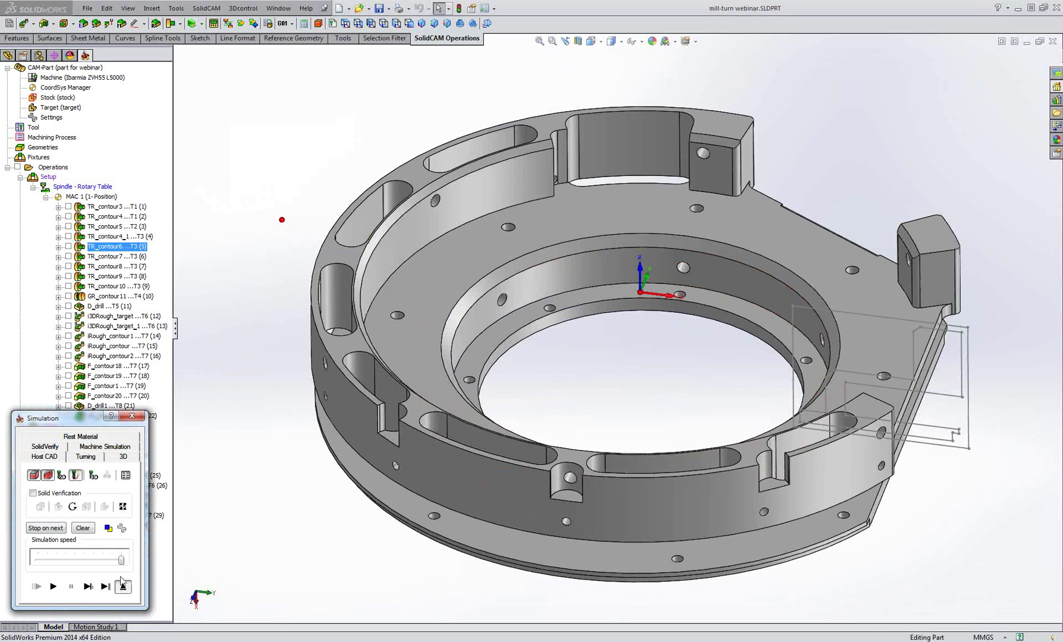
{"action": "left_click", "coordinate": [122, 586]}
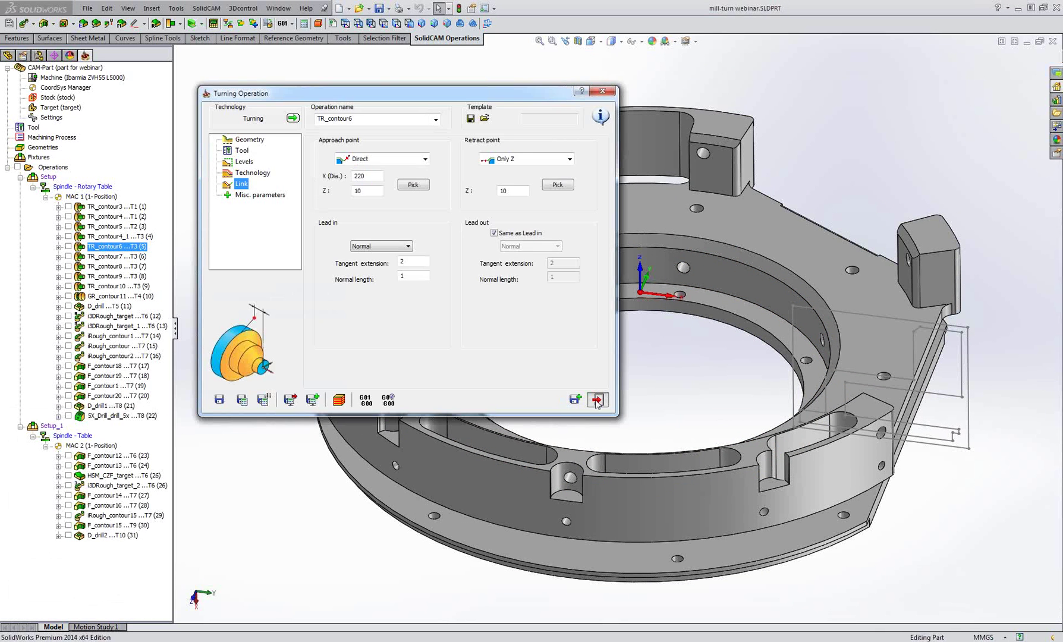
{"action": "left_click", "coordinate": [597, 399]}
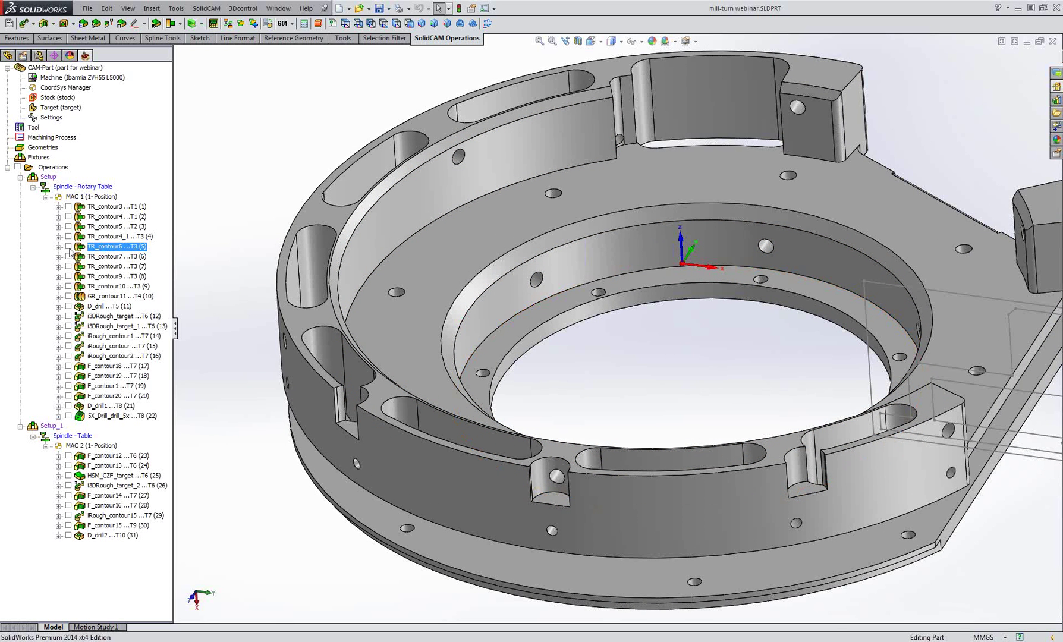
Highlight the ring's chamfer, inner wall and flat floor faces on the model, and pick out operations TR_contour4_1 and TR_contour6
{"action": "left_click", "coordinate": [363, 230]}
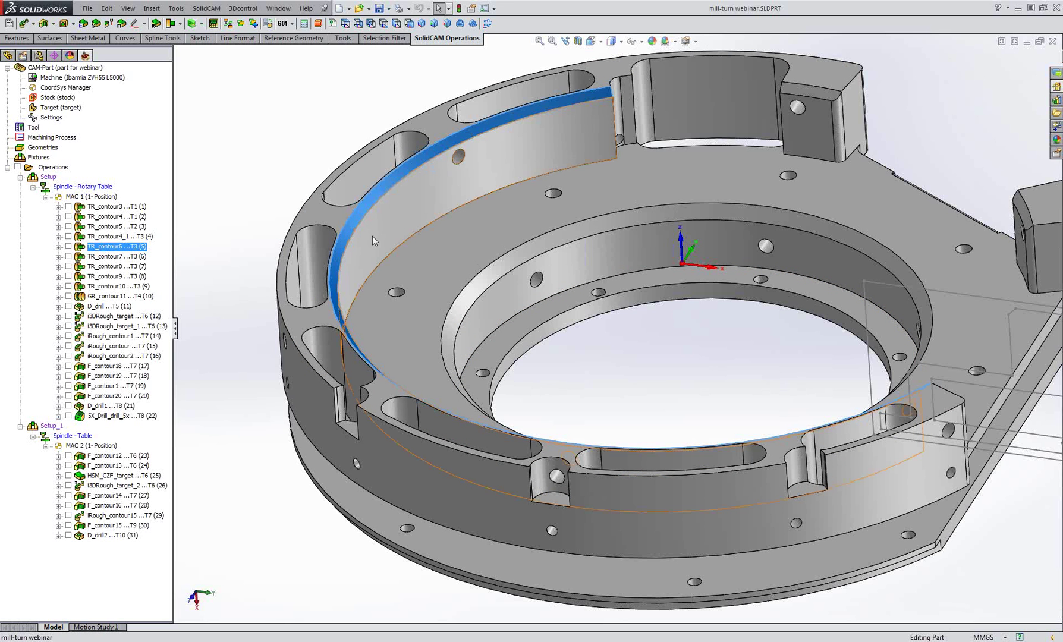
{"action": "left_click", "coordinate": [372, 236]}
{"action": "left_click", "coordinate": [361, 215]}
{"action": "left_click", "coordinate": [374, 242]}
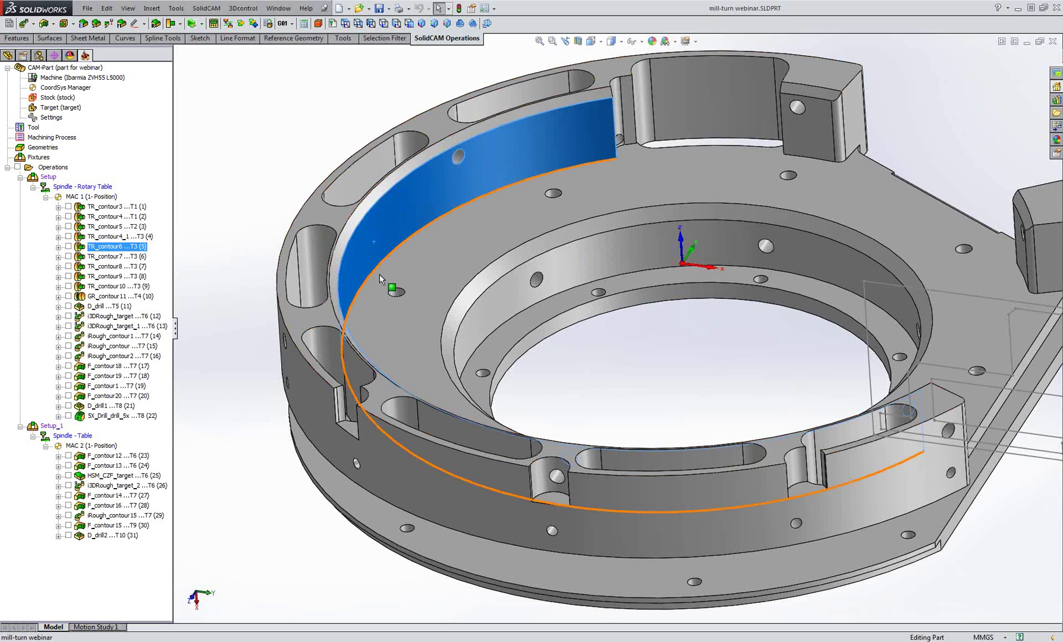
{"action": "left_click", "coordinate": [438, 294]}
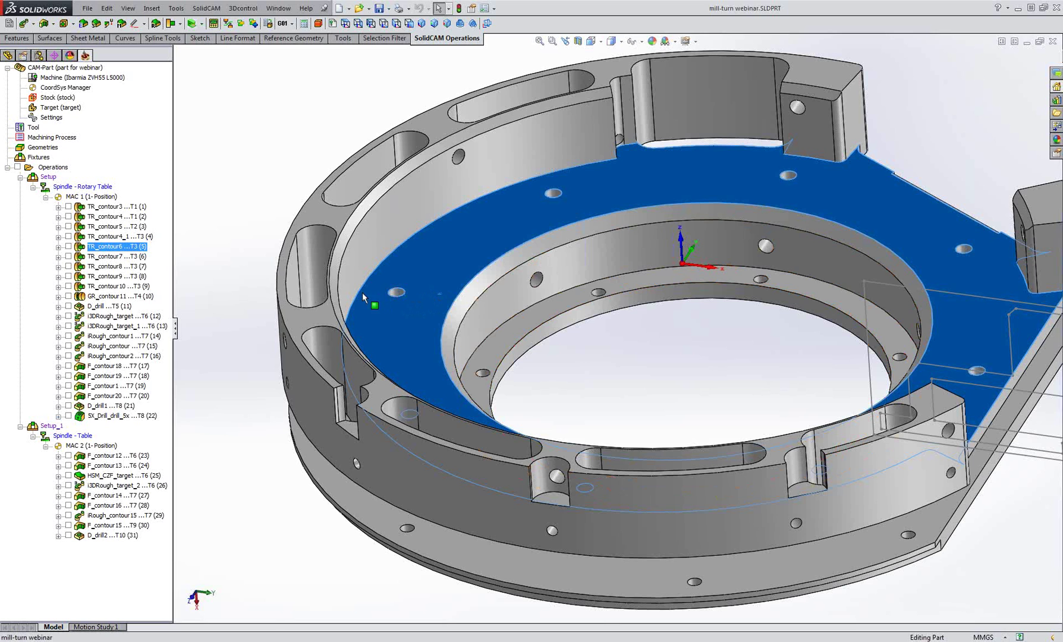
{"action": "left_click", "coordinate": [101, 238]}
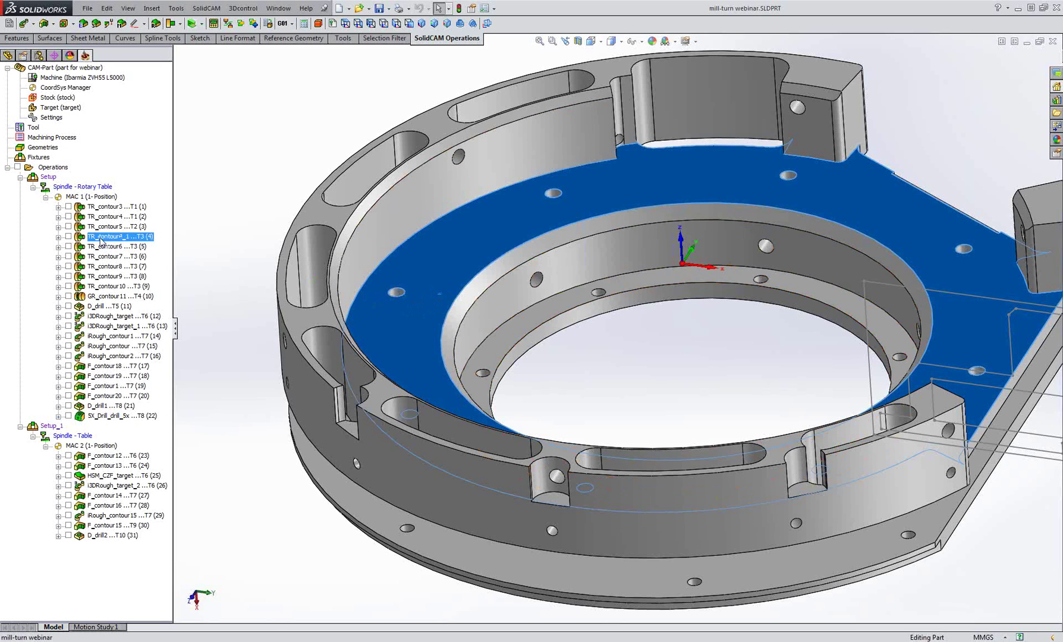
{"action": "left_click", "coordinate": [103, 247]}
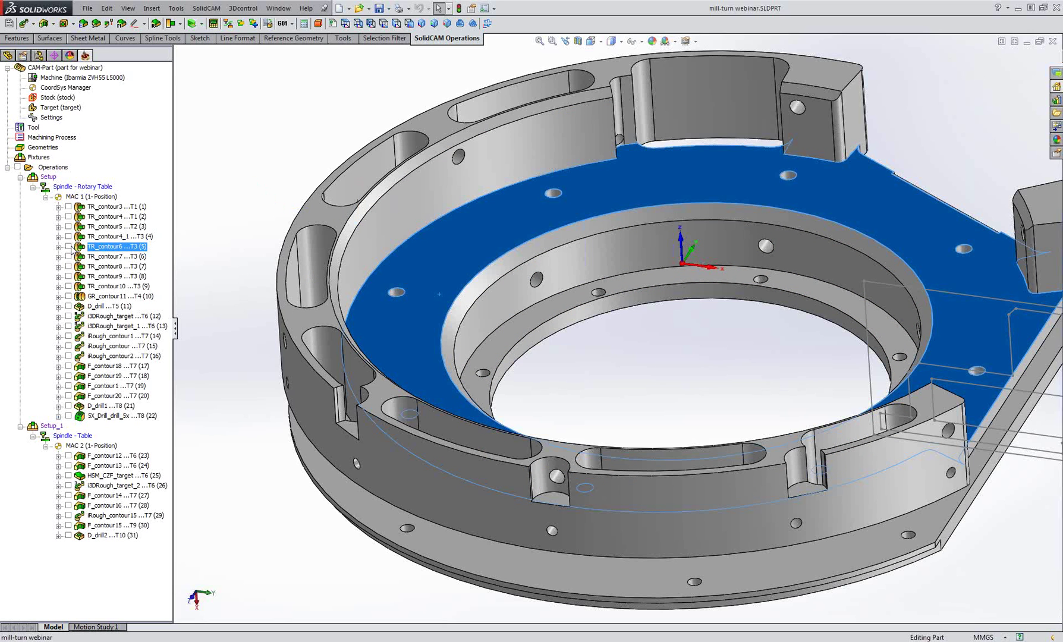
Open operation TR_contour7, show its internal turning tool above the part and examine the insert's orientation up close
{"action": "left_click", "coordinate": [98, 257]}
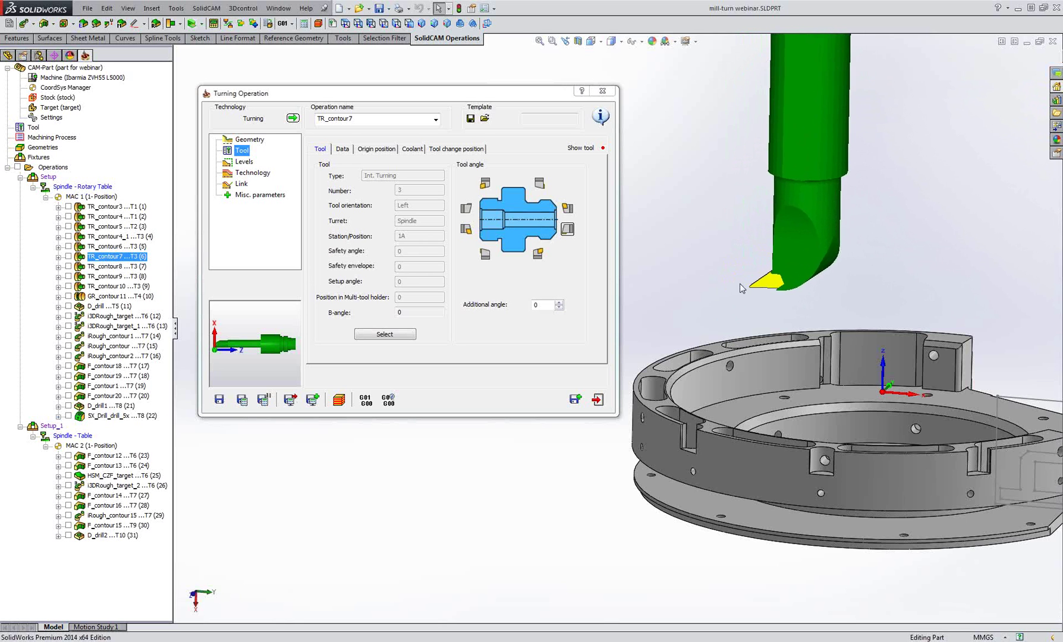
{"action": "scroll", "coordinate": [732, 287], "scroll_direction": "down", "scroll_amount": 2}
{"action": "scroll", "coordinate": [732, 287], "scroll_direction": "down", "scroll_amount": 3}
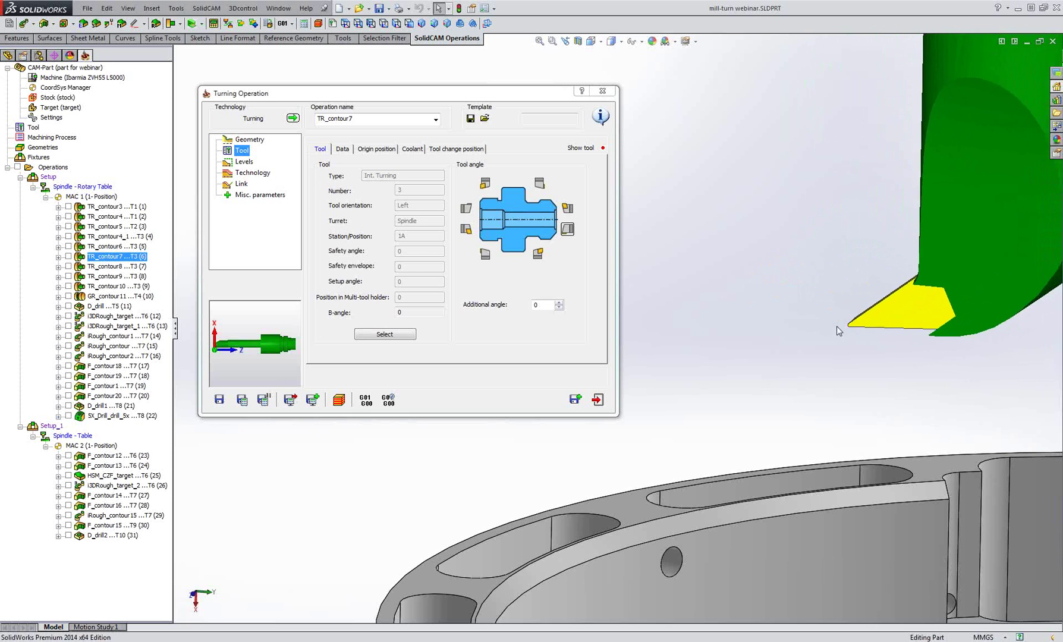
{"action": "scroll", "coordinate": [698, 311], "scroll_direction": "up", "scroll_amount": 4}
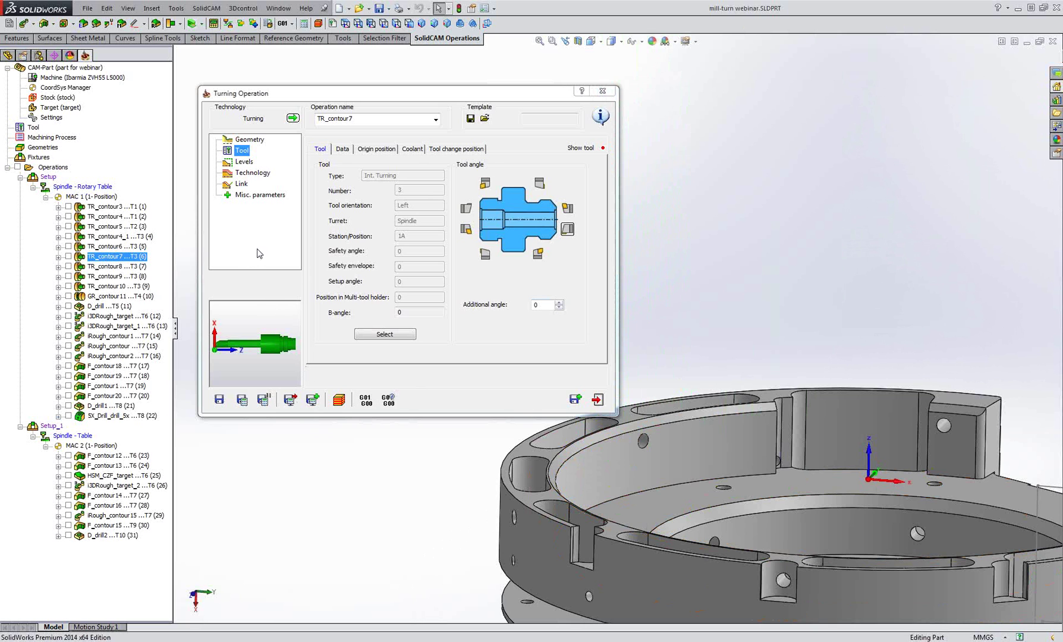
Review the link settings of TR_contour7, including the Direct approach type and the approach and retract points
{"action": "left_click", "coordinate": [241, 184]}
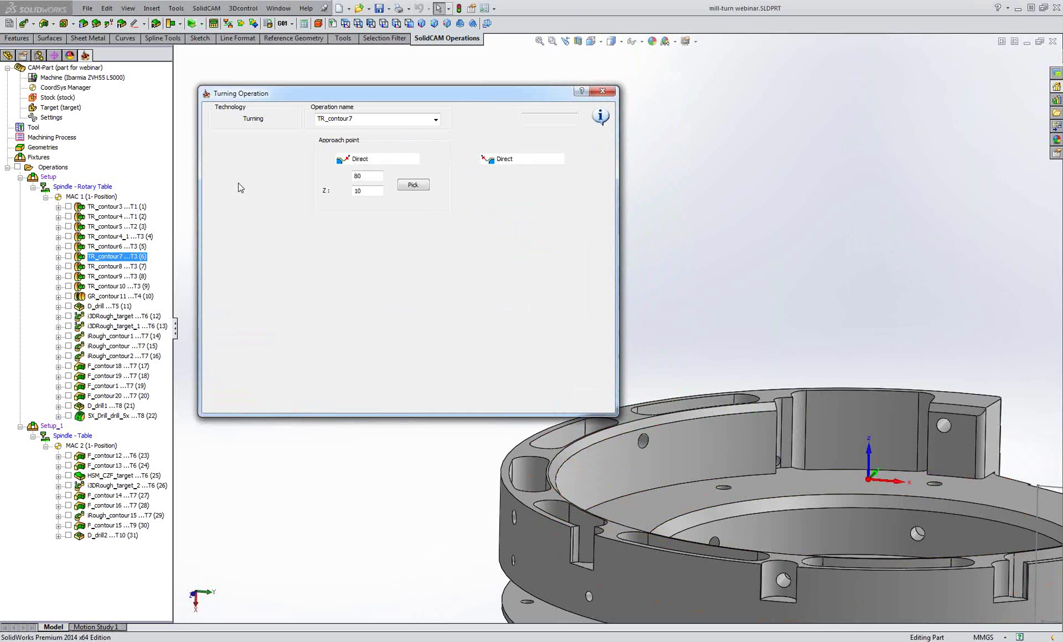
{"action": "left_click", "coordinate": [373, 160]}
{"action": "left_click", "coordinate": [372, 160]}
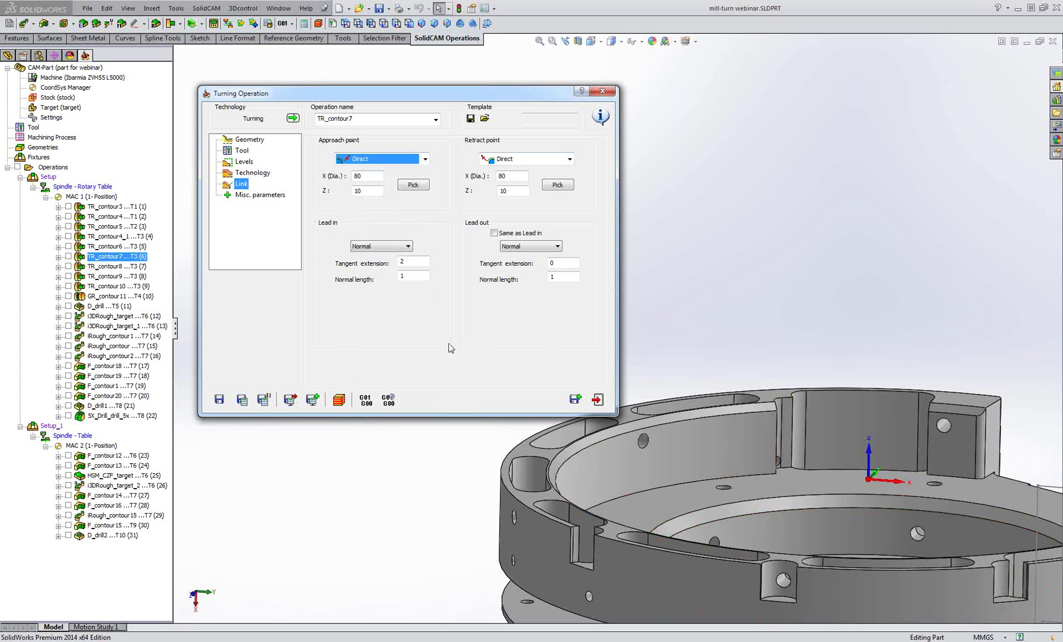
Start the TR_contour7 simulation and examine the first approach move towards the chamfer of the inner wall
{"action": "left_click", "coordinate": [340, 399]}
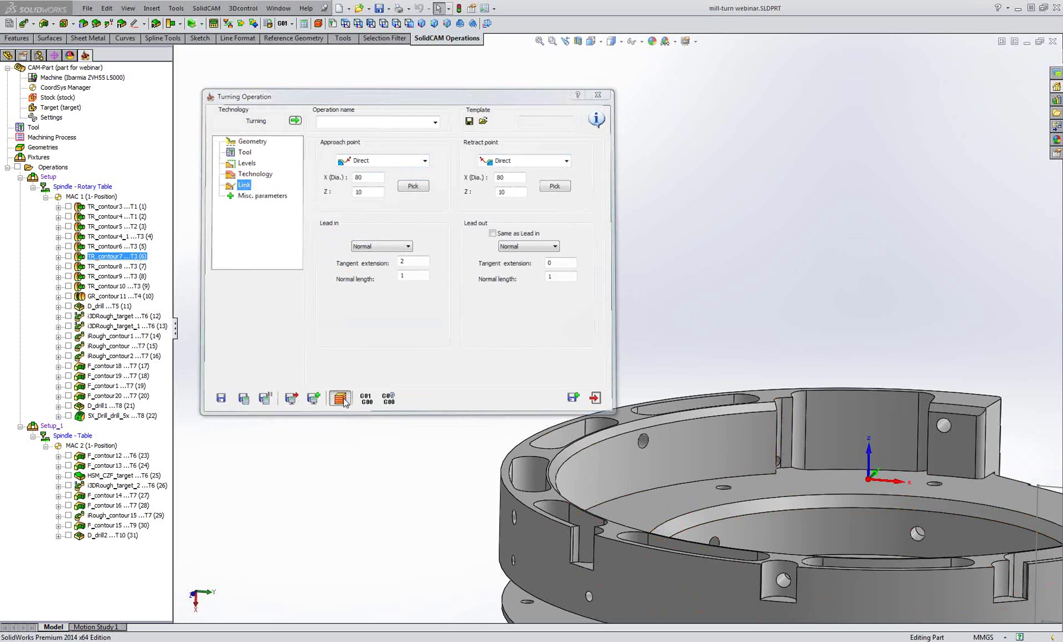
{"action": "left_click", "coordinate": [88, 587]}
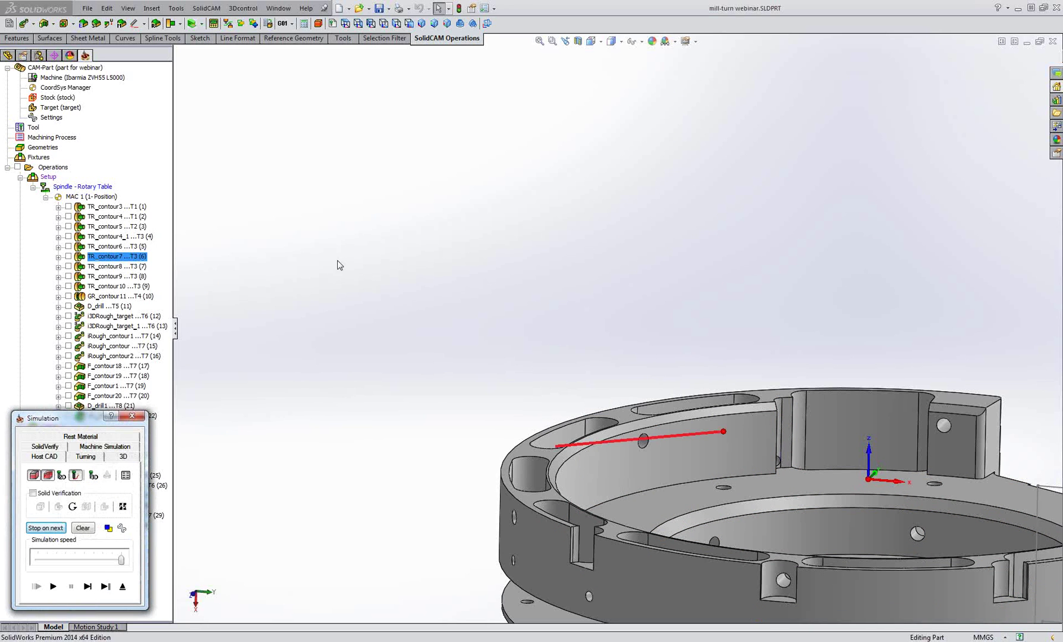
{"action": "left_click", "coordinate": [552, 315]}
{"action": "scroll", "coordinate": [555, 293], "scroll_direction": "up", "scroll_amount": 1}
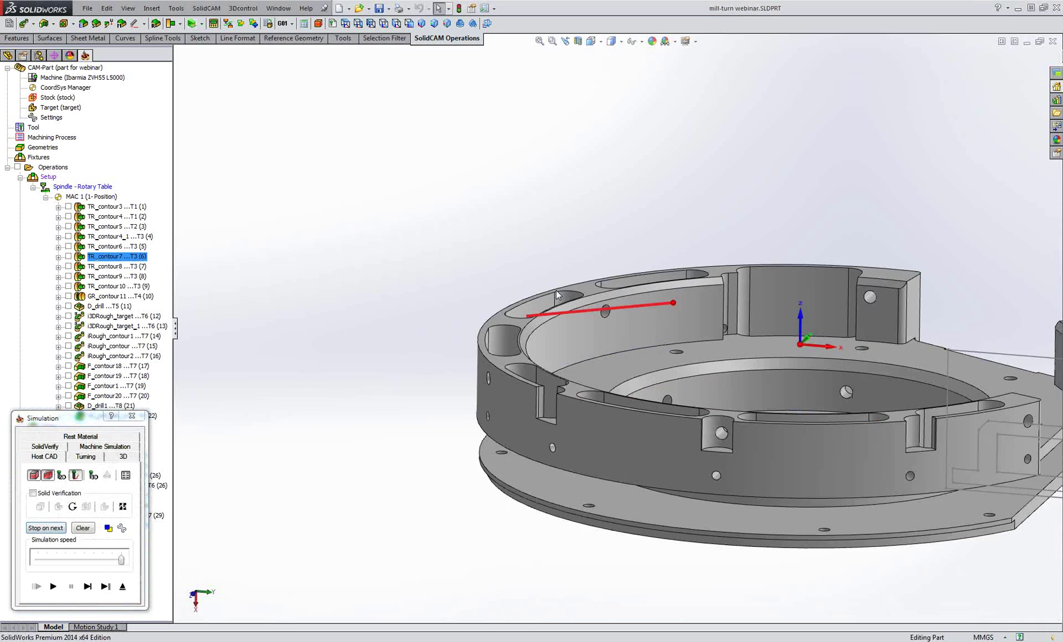
{"action": "scroll", "coordinate": [556, 290], "scroll_direction": "down", "scroll_amount": 3}
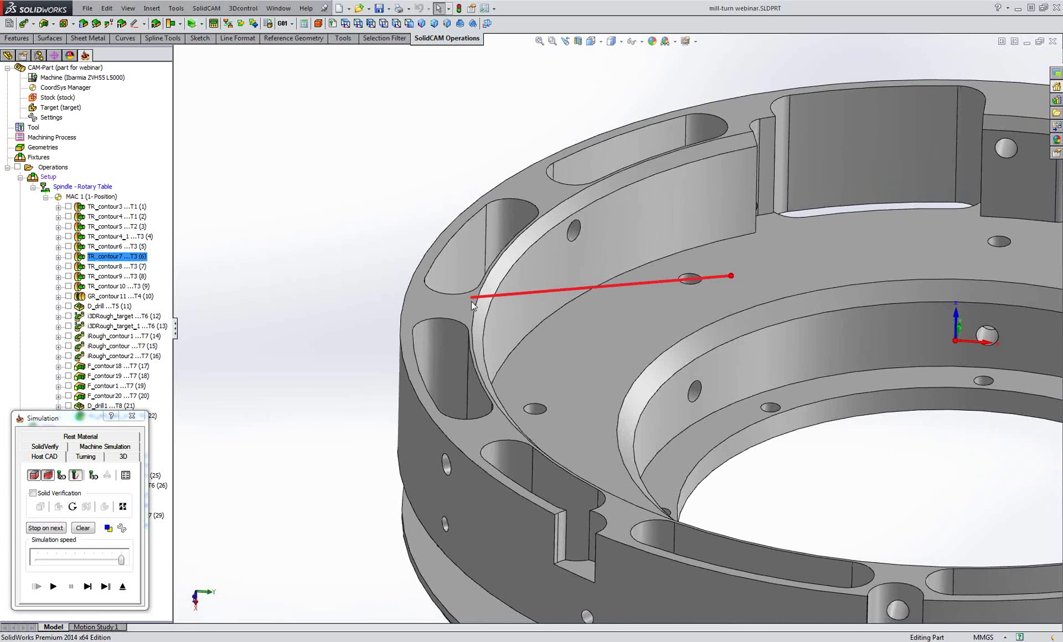
Play the remaining TR_contour7 moves along the inner wall, highlight the flat floor face, and exit the simulation and operation
{"action": "left_click", "coordinate": [88, 587]}
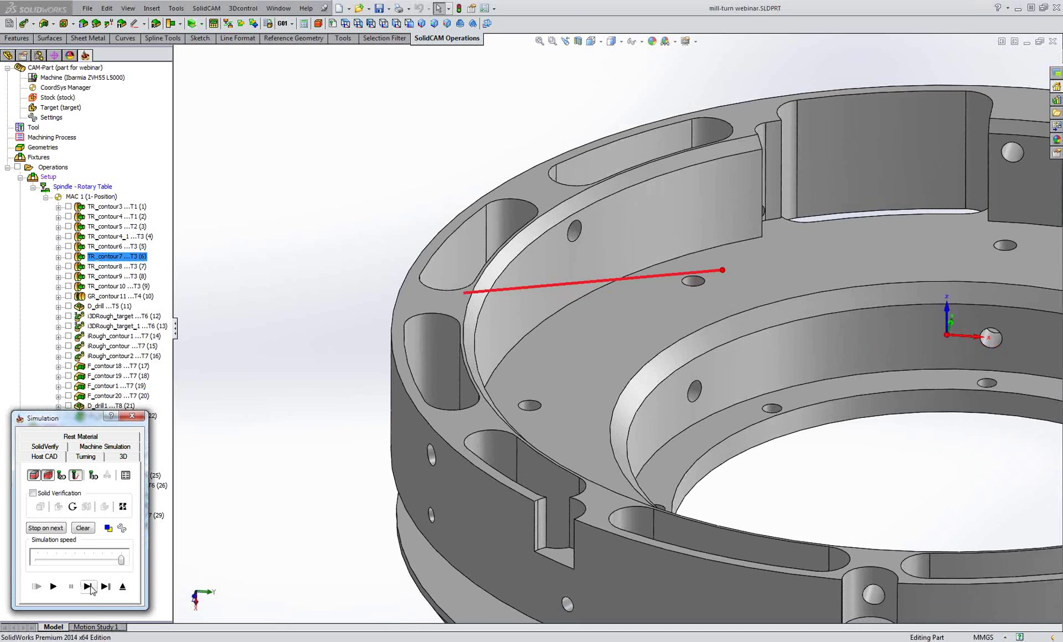
{"action": "left_click", "coordinate": [91, 589]}
{"action": "left_click", "coordinate": [91, 589]}
{"action": "left_click", "coordinate": [91, 588]}
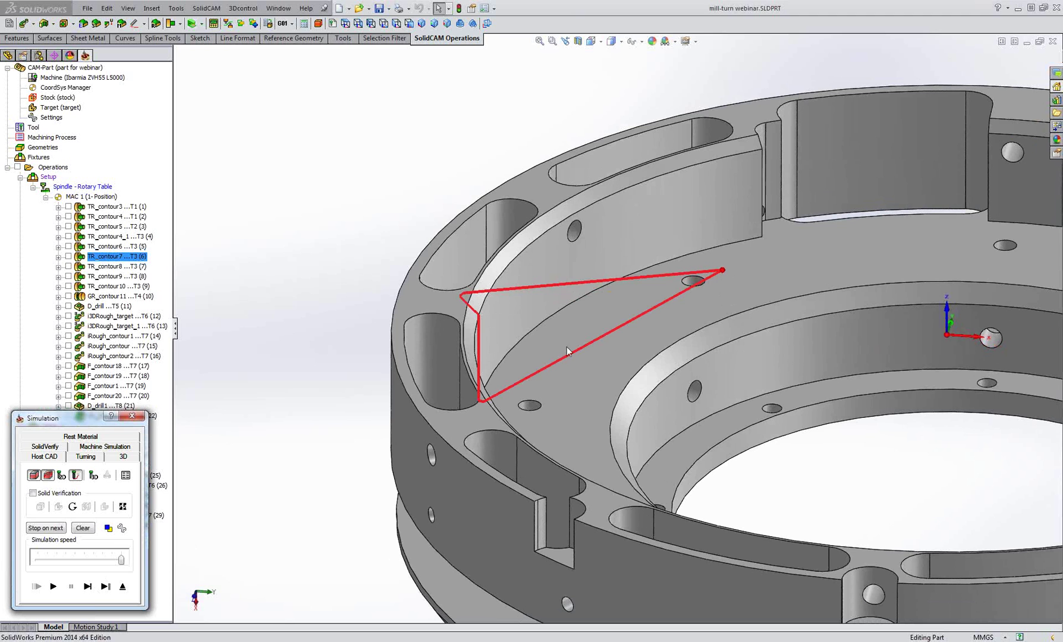
{"action": "left_click", "coordinate": [601, 401]}
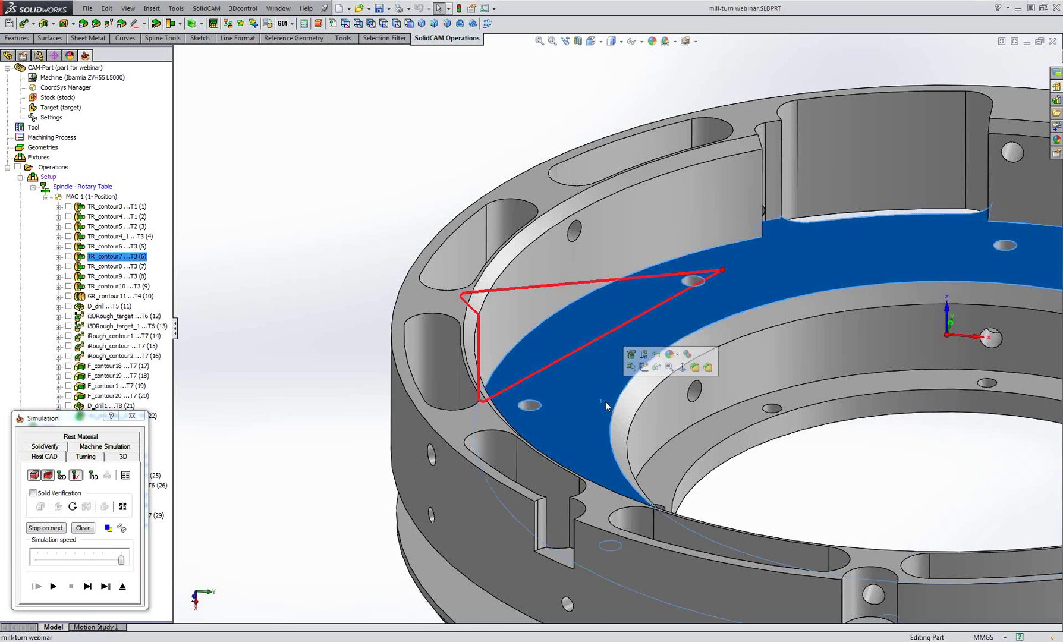
{"action": "middle_click_drag", "start_coordinate": [605, 401], "coordinate": [703, 419]}
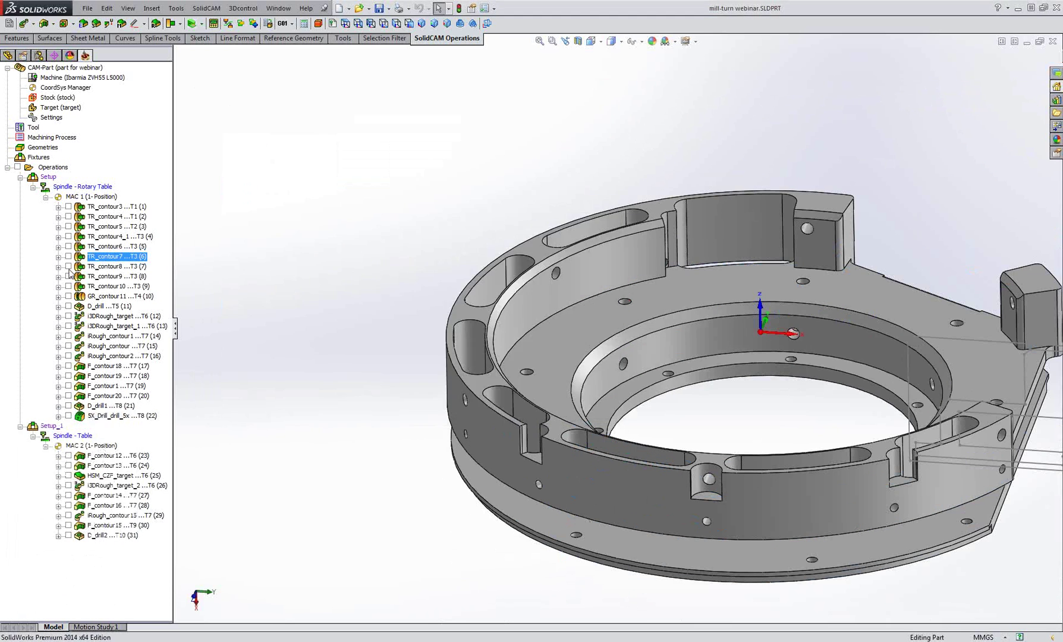
Start the TR_contour8 simulation and step through its approach and first cutting moves
{"action": "left_click", "coordinate": [90, 268]}
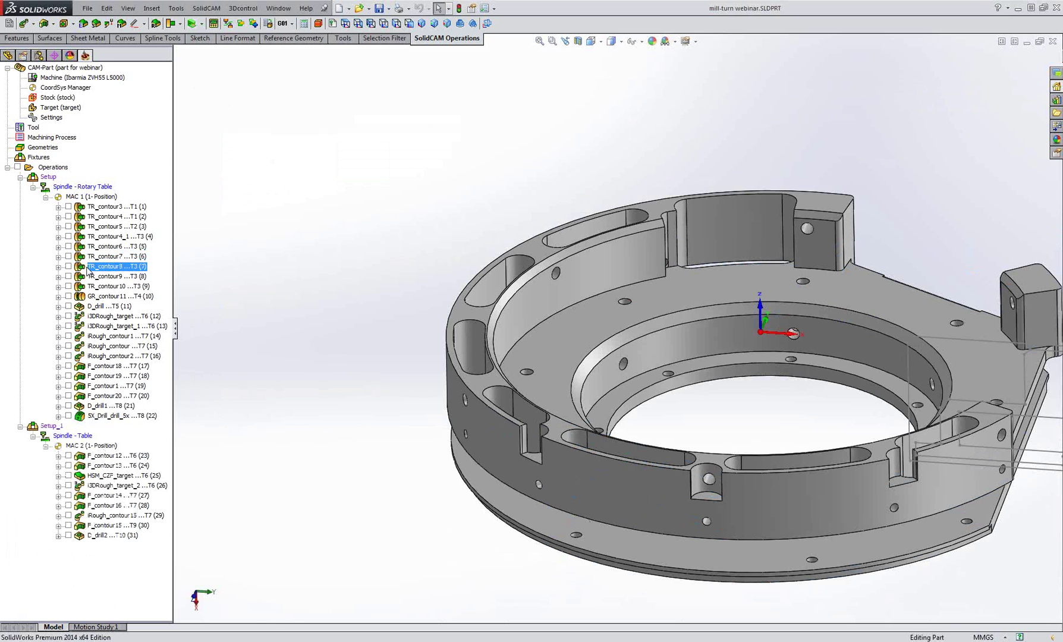
{"action": "right_click", "coordinate": [89, 269]}
{"action": "left_click", "coordinate": [113, 289]}
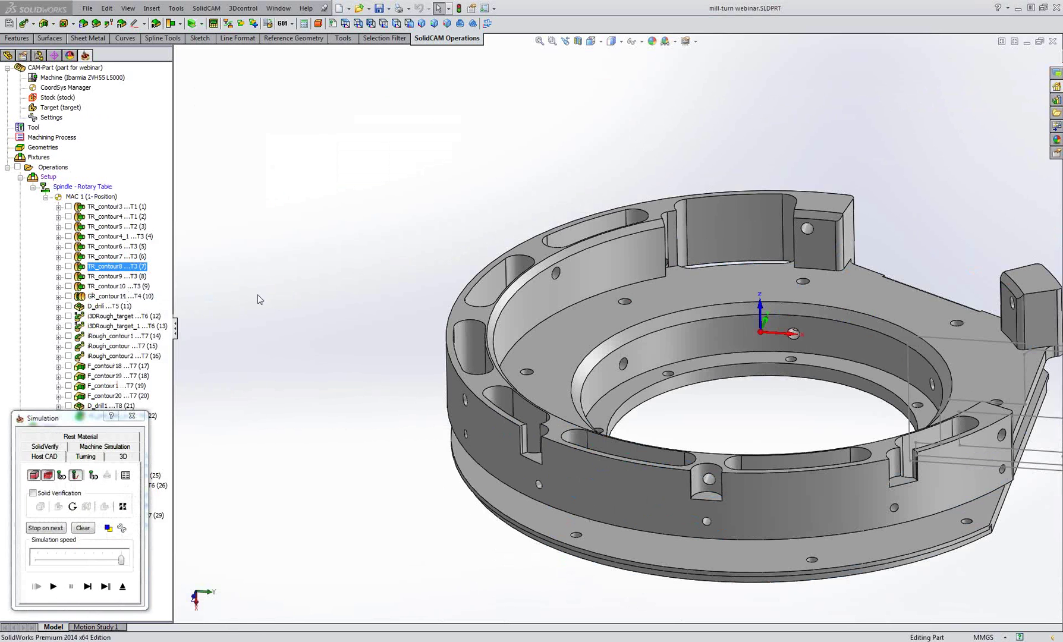
{"action": "left_click", "coordinate": [88, 586]}
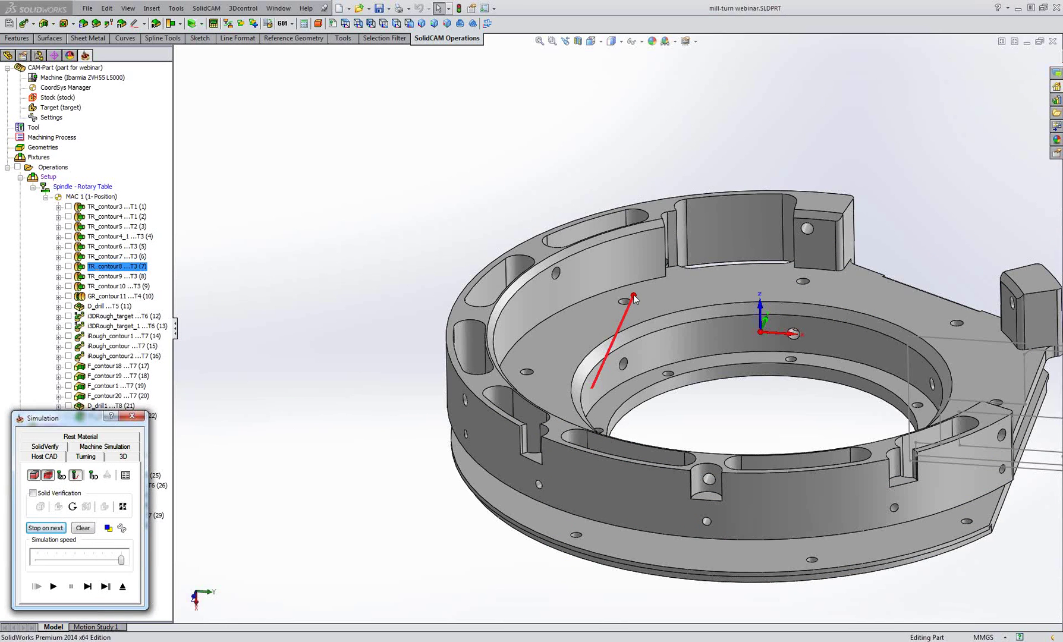
{"action": "left_click", "coordinate": [91, 587]}
{"action": "left_click", "coordinate": [89, 588]}
Examine the TR_contour8 path up close, play its remaining moves, highlight the flat floor face, and exit the simulation
{"action": "left_click", "coordinate": [334, 319]}
{"action": "middle_click_drag", "start_coordinate": [333, 319], "coordinate": [356, 331]}
{"action": "scroll", "coordinate": [476, 343], "scroll_direction": "down", "scroll_amount": 6}
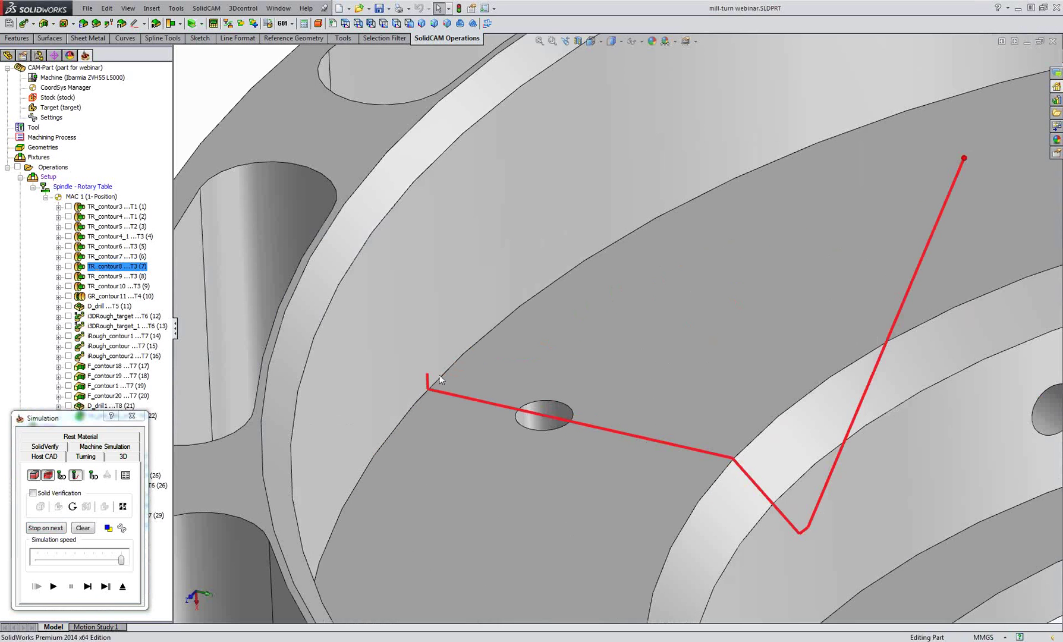
{"action": "left_click", "coordinate": [89, 587]}
{"action": "left_click", "coordinate": [89, 588]}
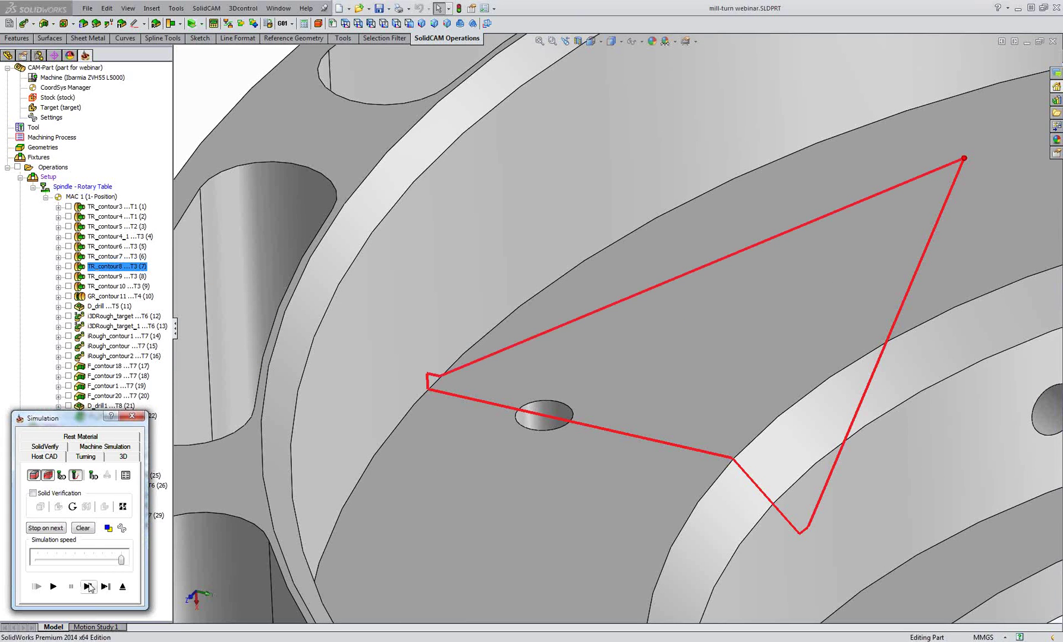
{"action": "left_click", "coordinate": [870, 264]}
{"action": "scroll", "coordinate": [866, 263], "scroll_direction": "up", "scroll_amount": 6}
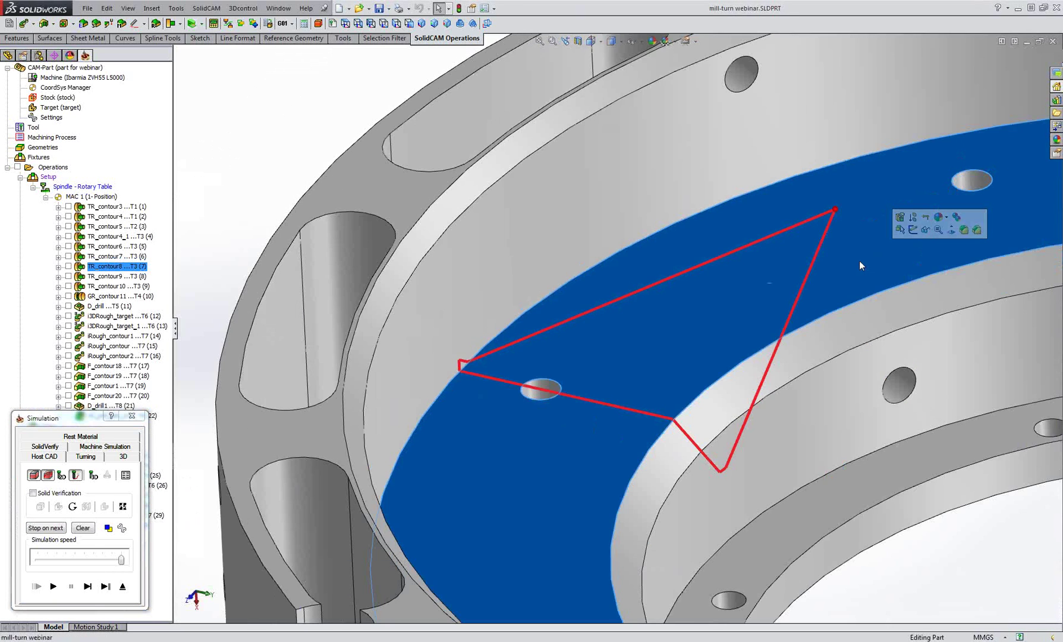
{"action": "left_click", "coordinate": [391, 234]}
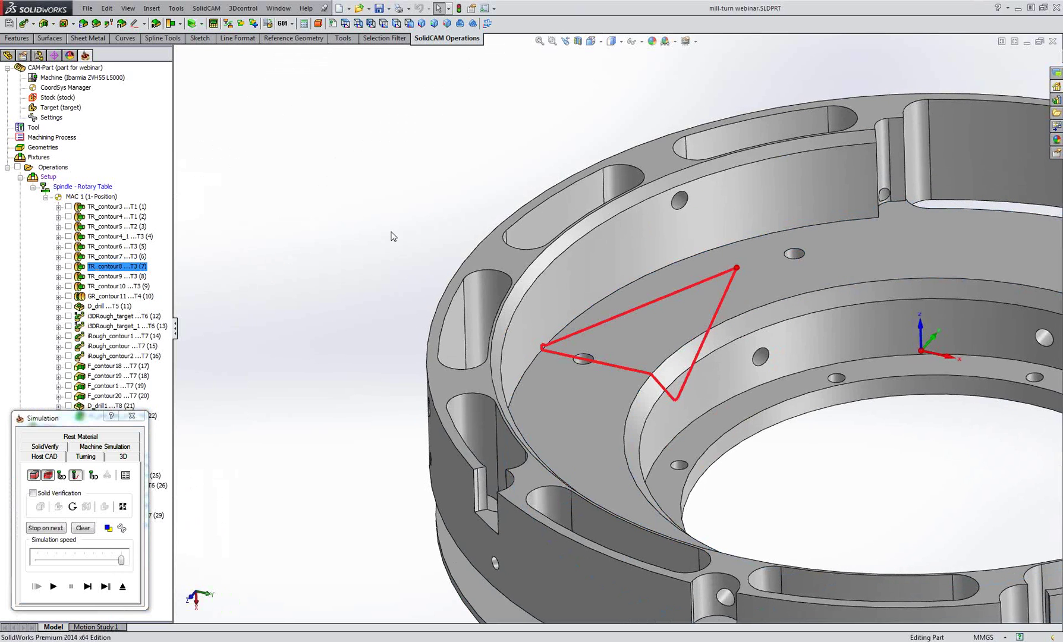
{"action": "middle_click_drag", "start_coordinate": [391, 234], "coordinate": [416, 235]}
{"action": "left_click", "coordinate": [122, 587]}
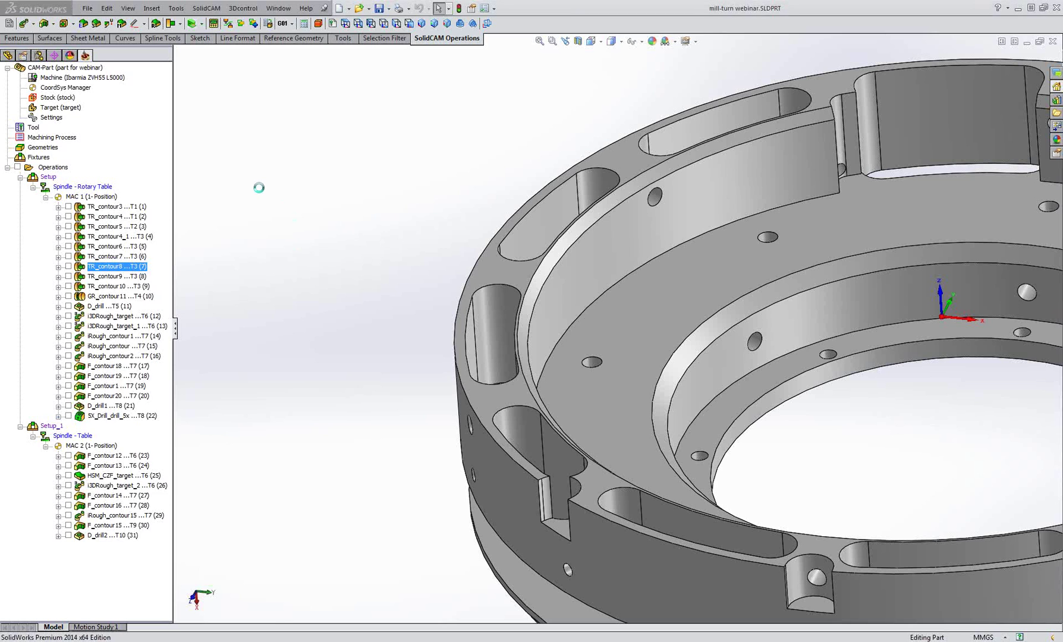
Review the TR_contour8 link settings, including the available approach types and the lead-in normal length, and exit the operation unchanged
{"action": "left_click", "coordinate": [253, 186]}
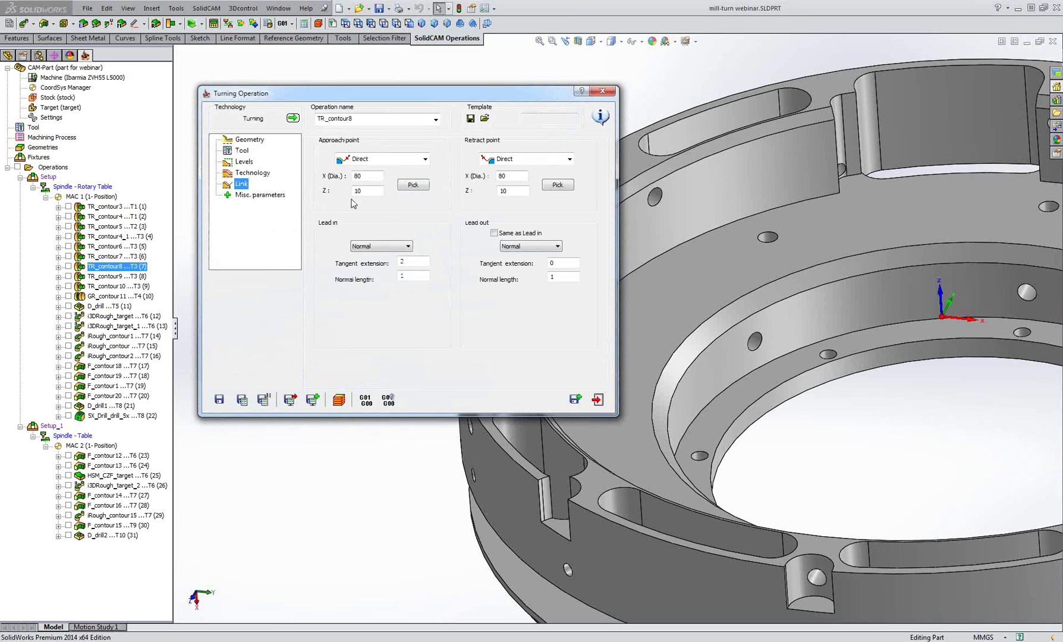
{"action": "left_click", "coordinate": [392, 160]}
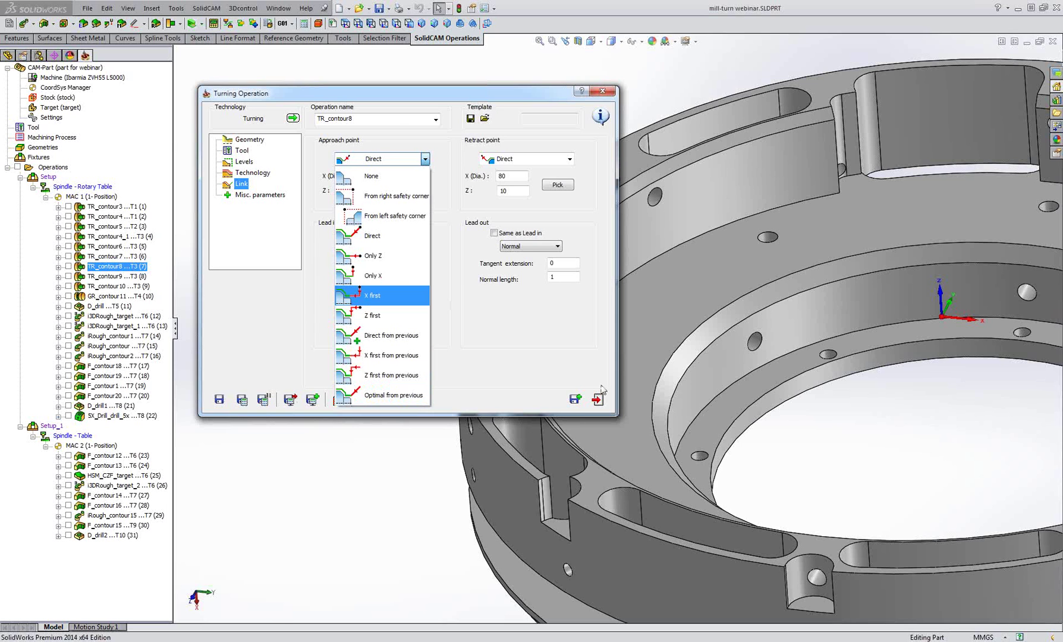
{"action": "left_click", "coordinate": [520, 337]}
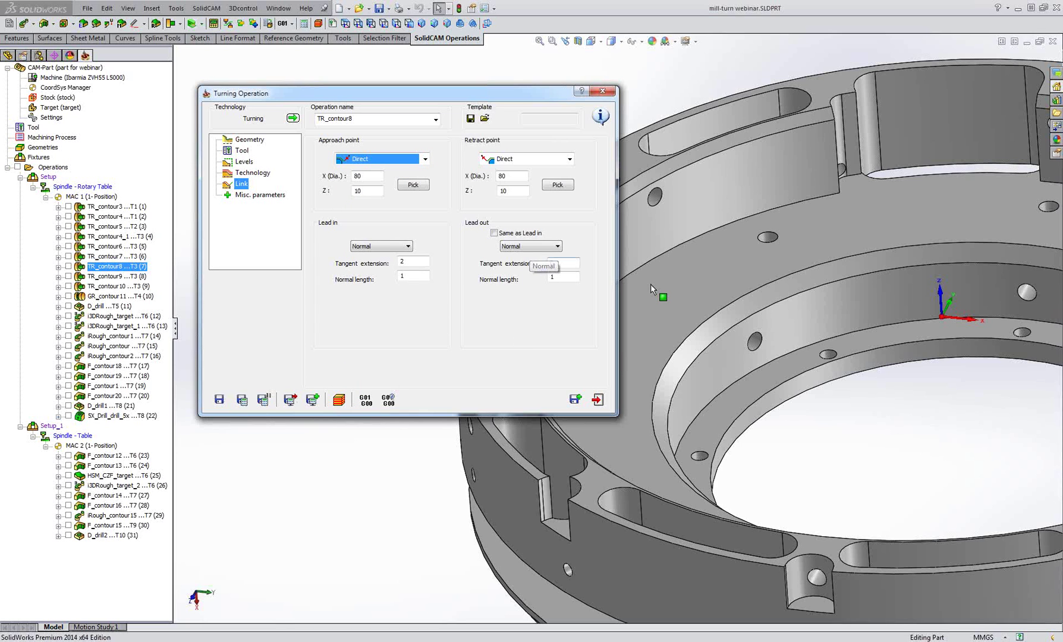
{"action": "left_click", "coordinate": [416, 276]}
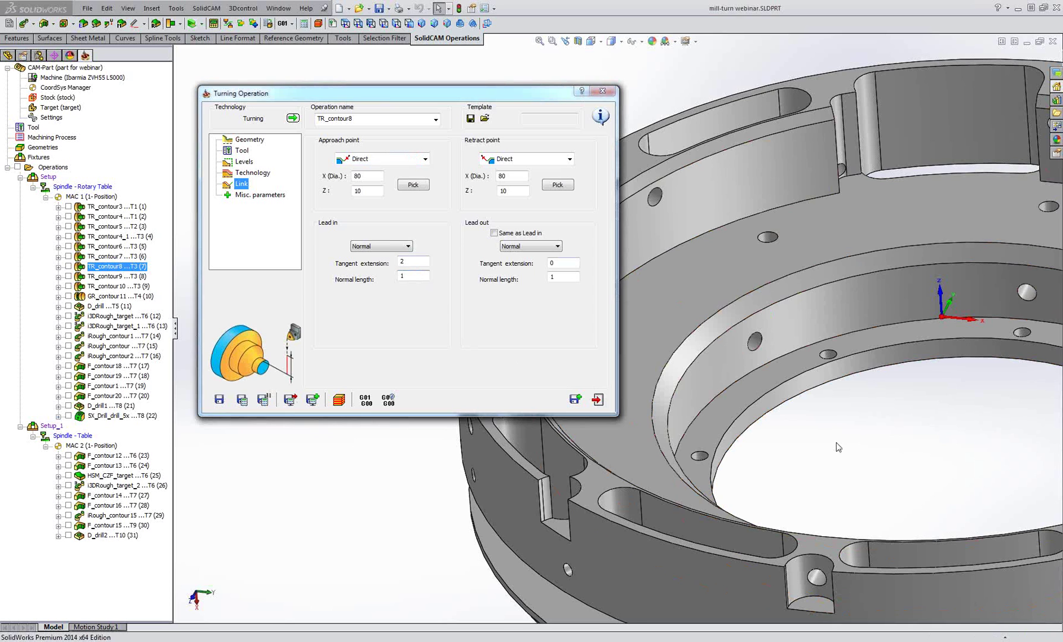
{"action": "scroll", "coordinate": [838, 447], "scroll_direction": "up", "scroll_amount": 5}
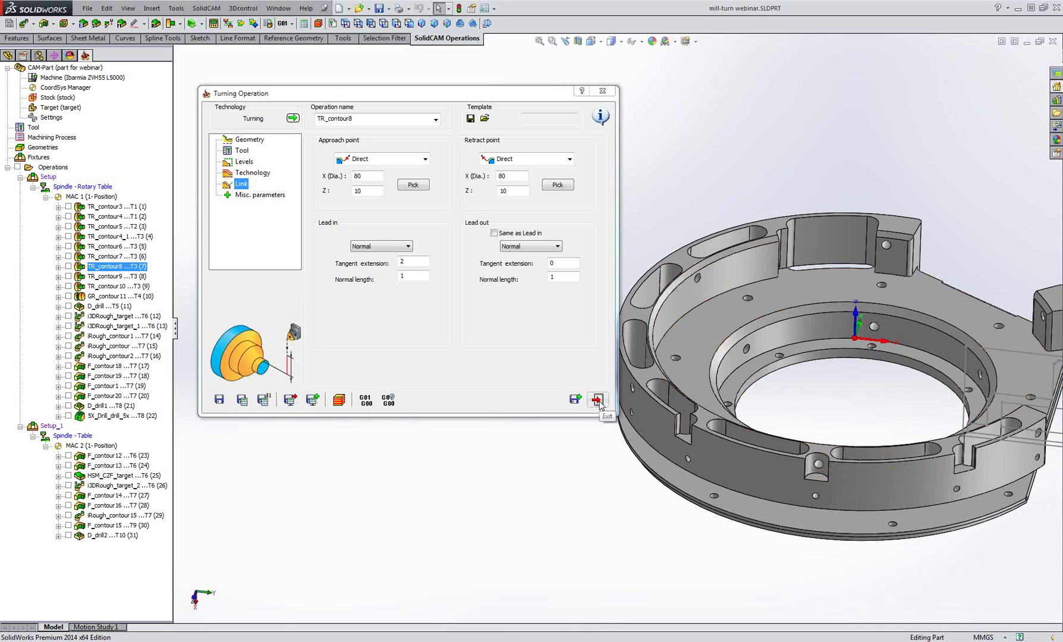
{"action": "left_click", "coordinate": [598, 401]}
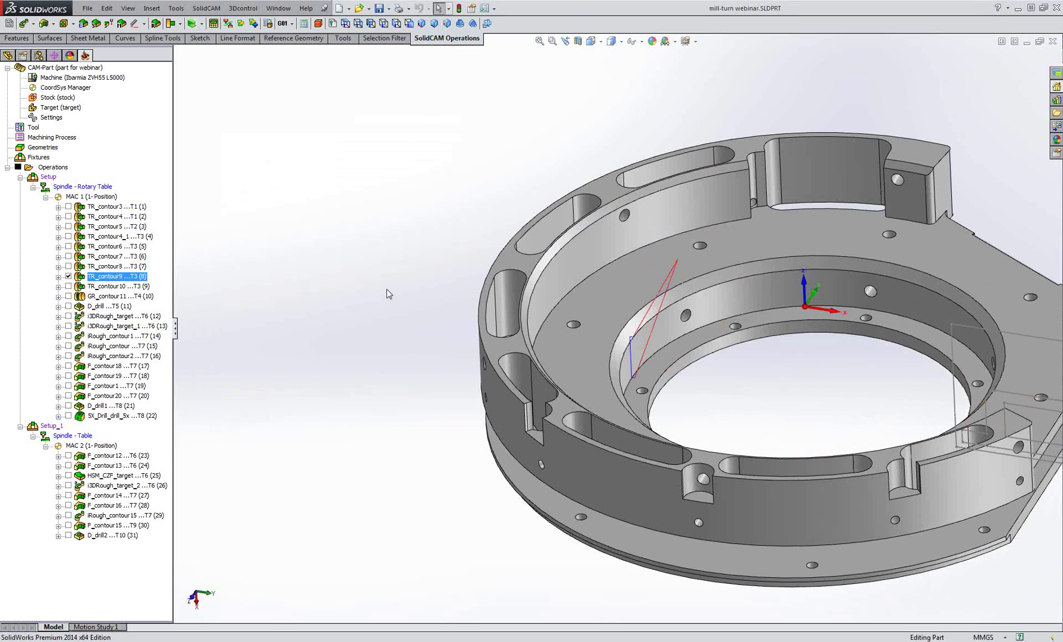
Examine the TR_contour9 tool path on the lower inner wall, hide it, and simulate the operation move by move
{"action": "scroll", "coordinate": [450, 316], "scroll_direction": "down", "scroll_amount": 5}
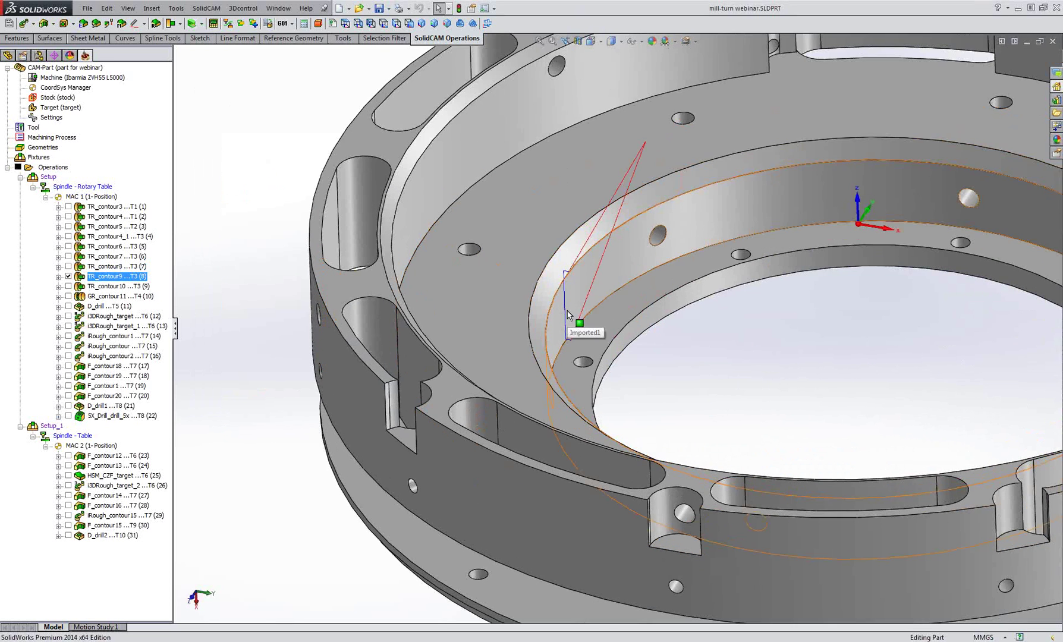
{"action": "left_click", "coordinate": [68, 276]}
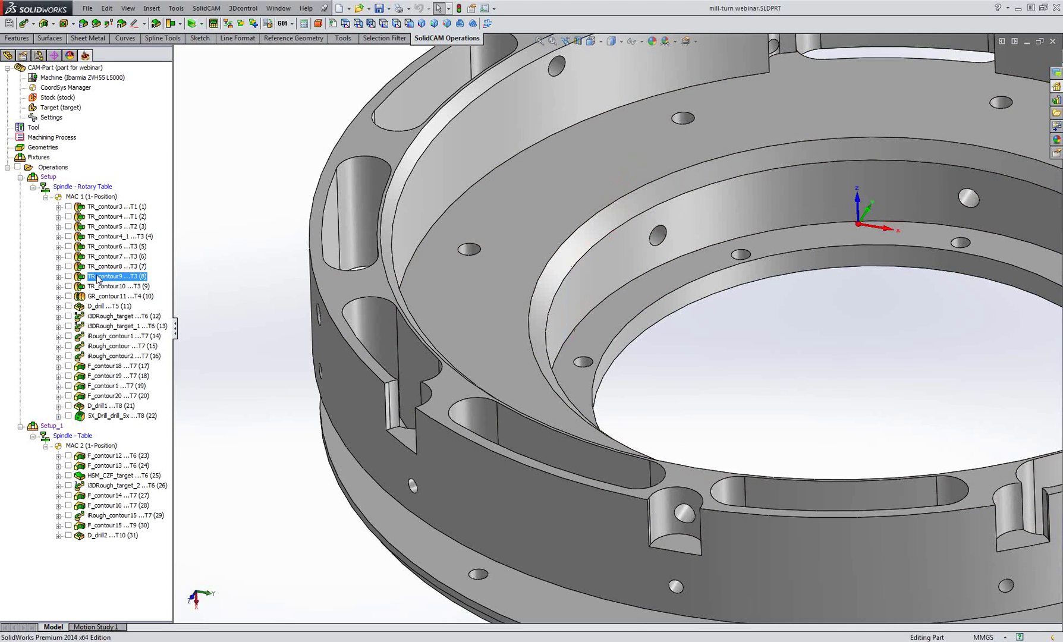
{"action": "right_click", "coordinate": [98, 280]}
{"action": "left_click", "coordinate": [126, 301]}
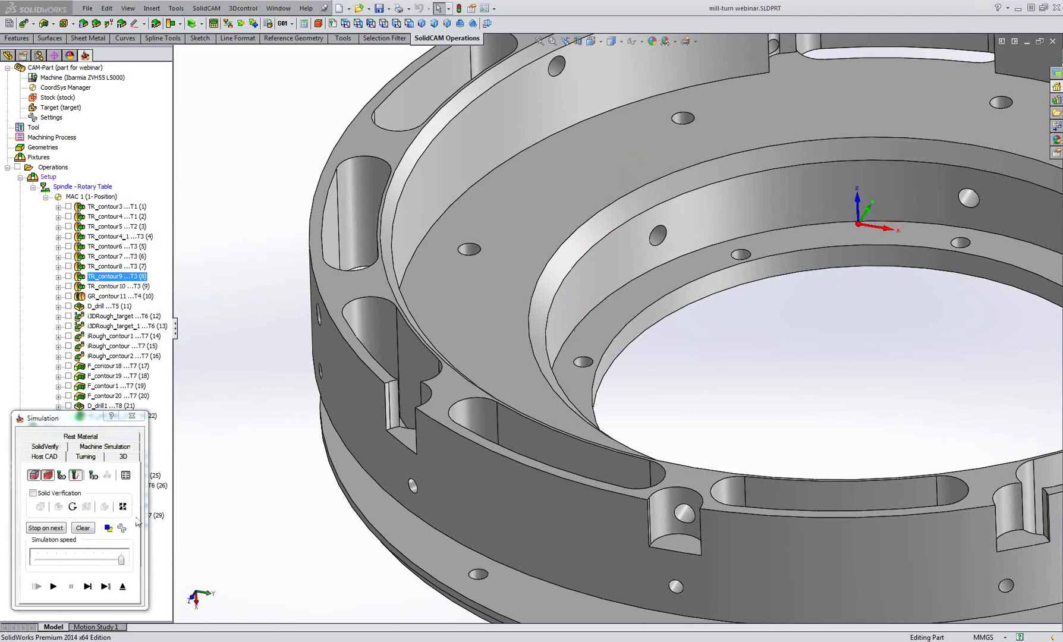
{"action": "left_click", "coordinate": [88, 586]}
{"action": "left_click", "coordinate": [88, 586]}
{"action": "left_click", "coordinate": [88, 586]}
{"action": "left_click", "coordinate": [88, 586]}
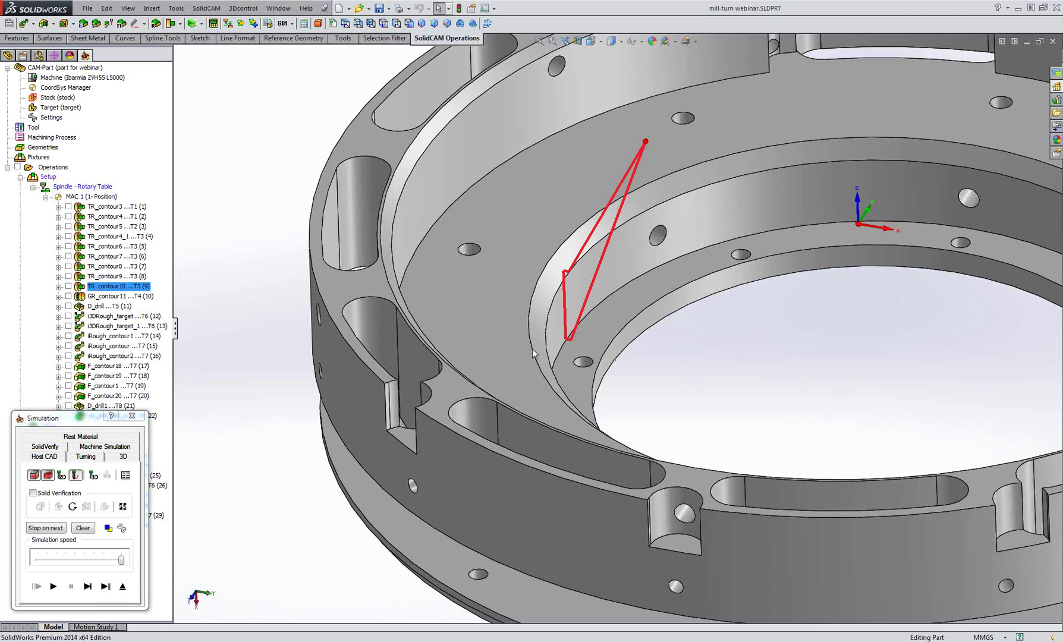
Simulate TR_contour10 move by move across the lower inner ledge and exit the simulation
{"action": "left_click", "coordinate": [87, 586]}
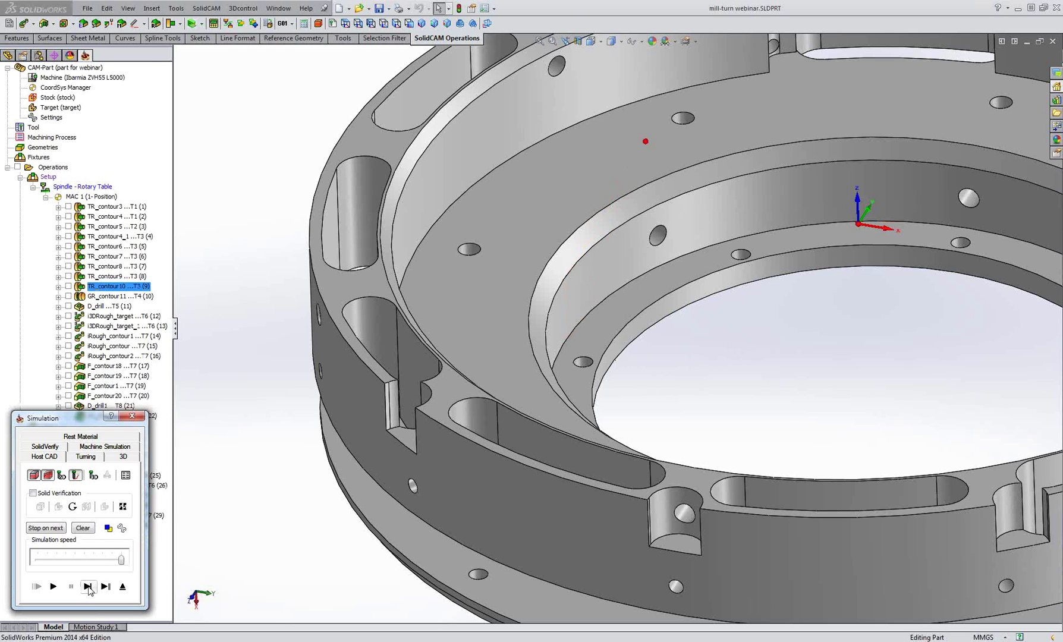
{"action": "left_click", "coordinate": [87, 586]}
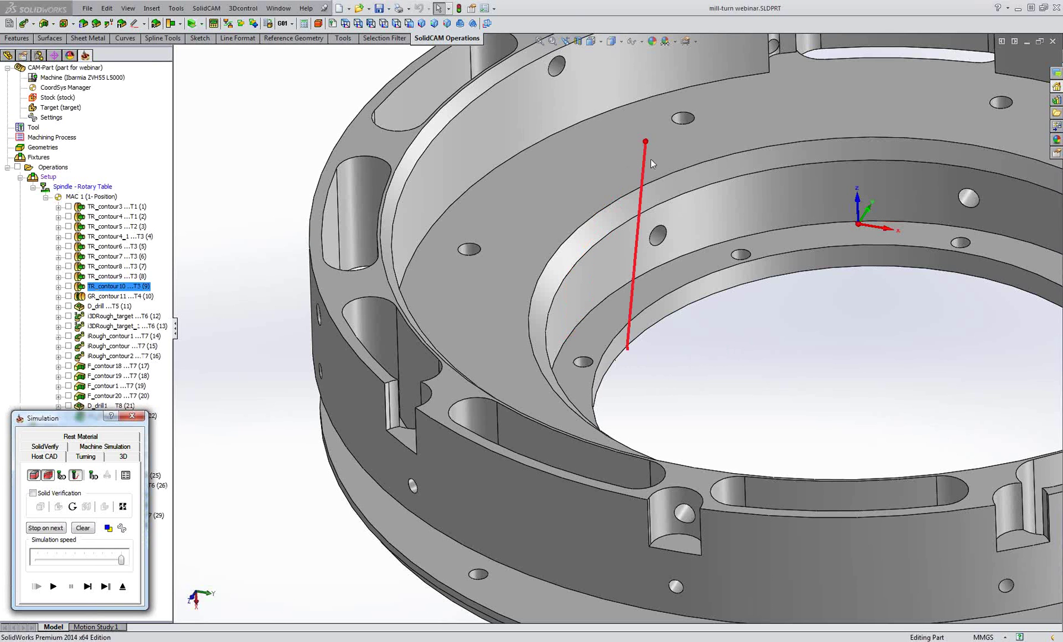
{"action": "left_click", "coordinate": [87, 586]}
{"action": "left_click", "coordinate": [88, 586]}
{"action": "left_click", "coordinate": [87, 586]}
{"action": "left_click", "coordinate": [87, 586]}
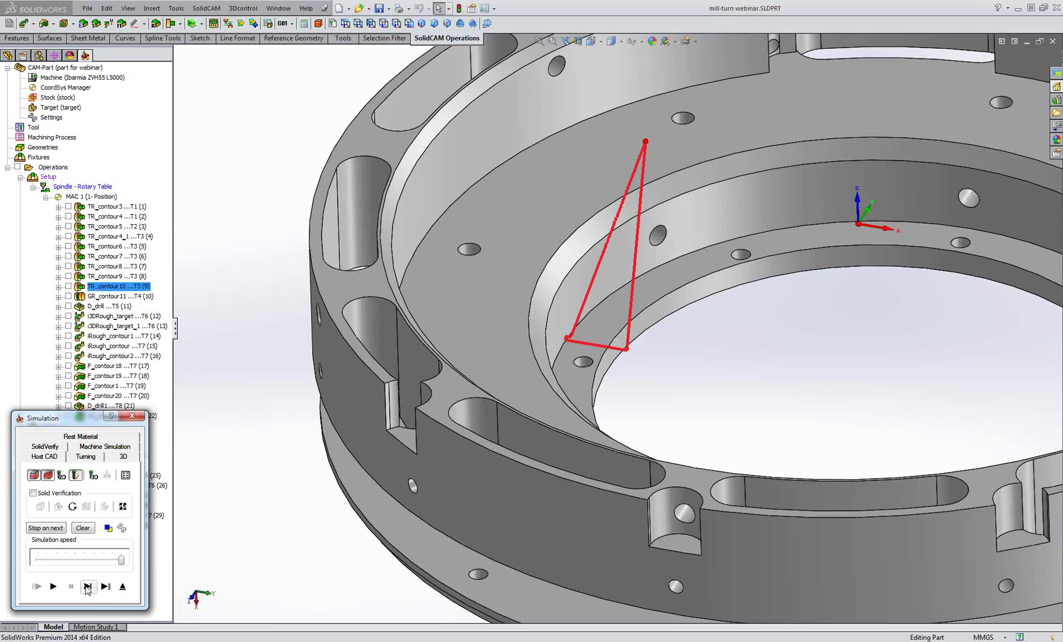
{"action": "left_click", "coordinate": [122, 586]}
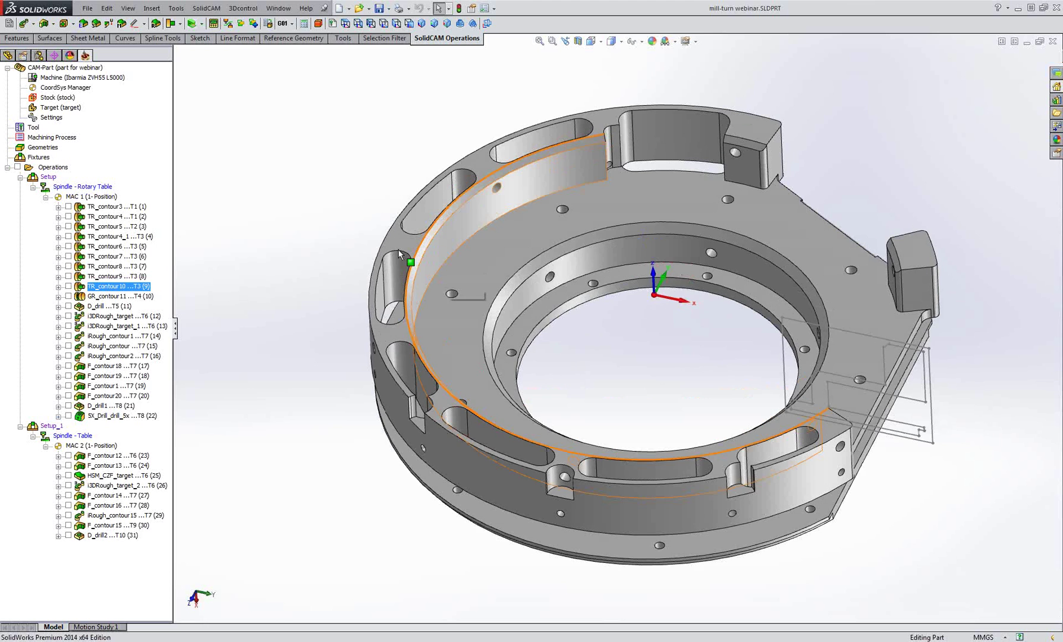
Examine the outer groove beneath the ring from the side and open the simulation of GR_contour11
{"action": "middle_click_drag", "start_coordinate": [473, 301], "coordinate": [431, 250]}
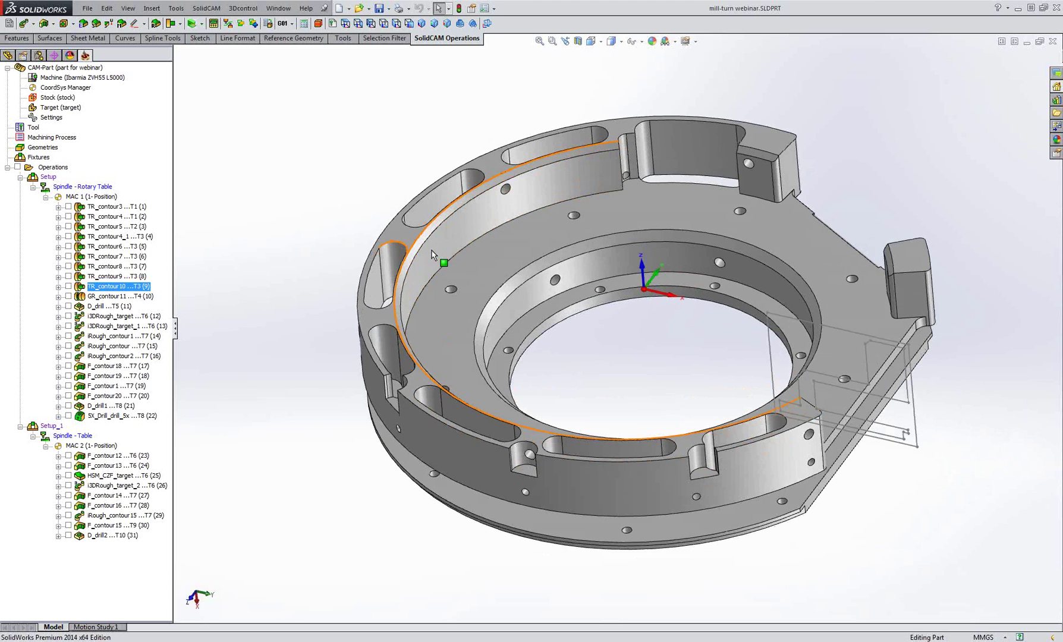
{"action": "left_click", "coordinate": [140, 296]}
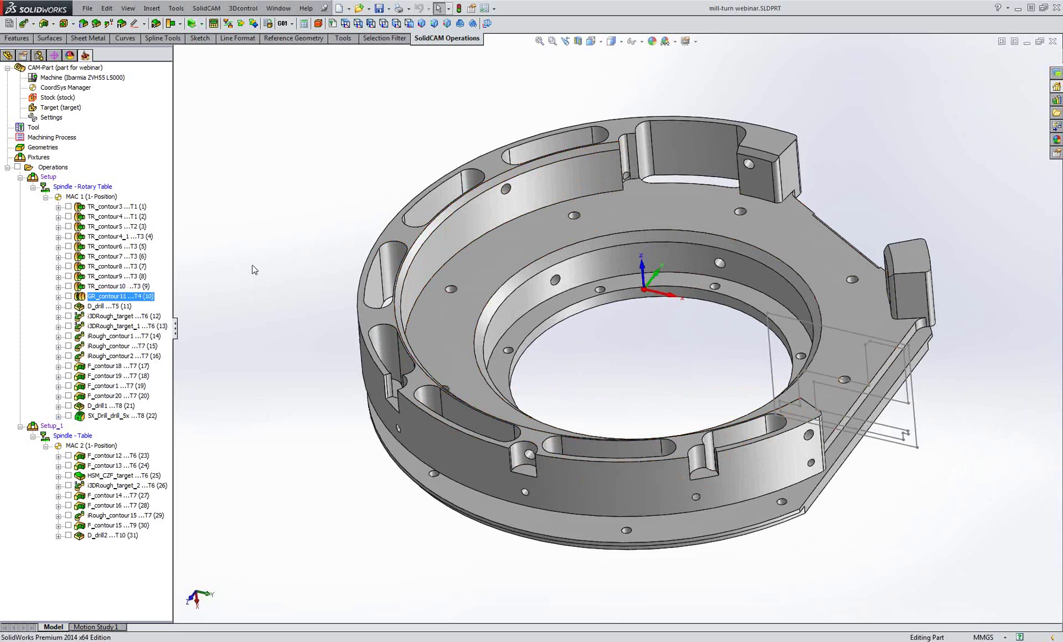
{"action": "middle_click_drag", "start_coordinate": [253, 265], "coordinate": [260, 267]}
{"action": "middle_click_drag", "start_coordinate": [450, 314], "coordinate": [494, 338]}
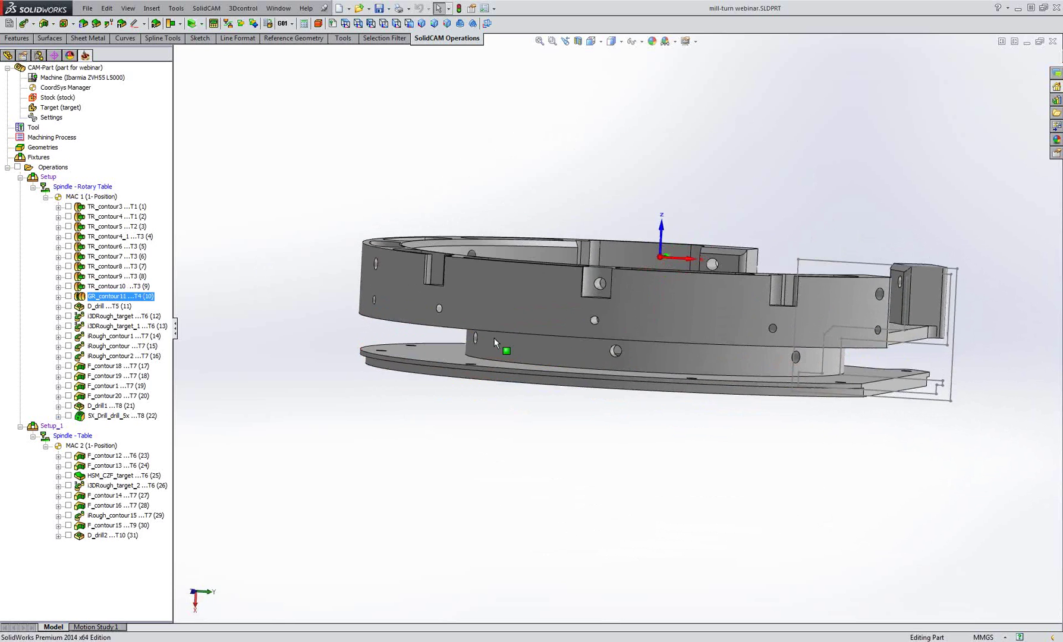
{"action": "right_click", "coordinate": [109, 298]}
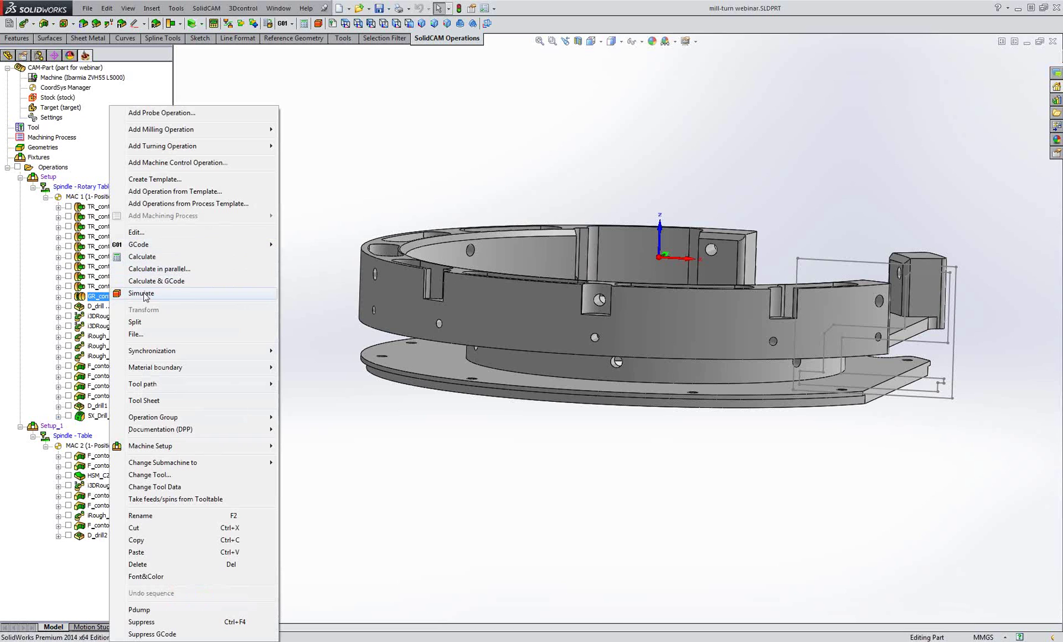
{"action": "left_click", "coordinate": [142, 294]}
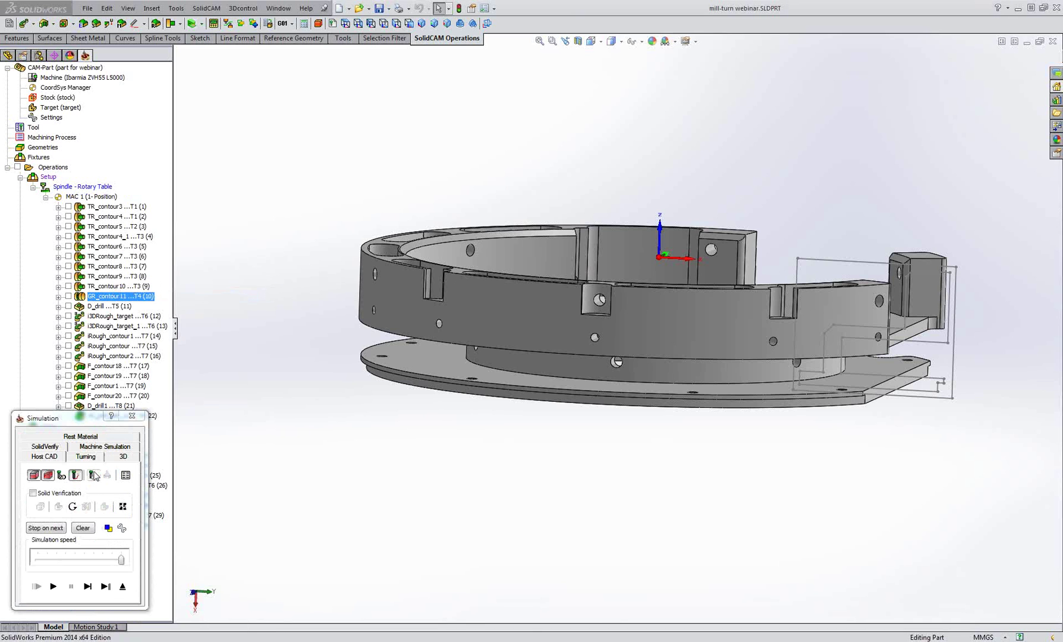
Check the 2D turning profile of GR_contour11, play its groove tool path on the model in Host CAD mode, and exit
{"action": "left_click", "coordinate": [89, 456]}
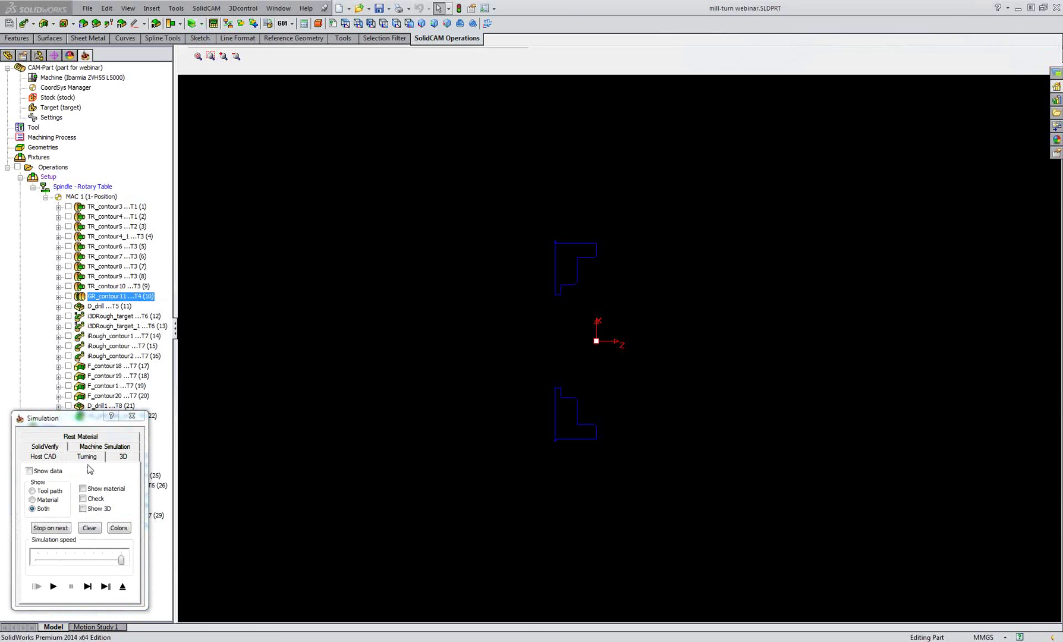
{"action": "left_click", "coordinate": [53, 457]}
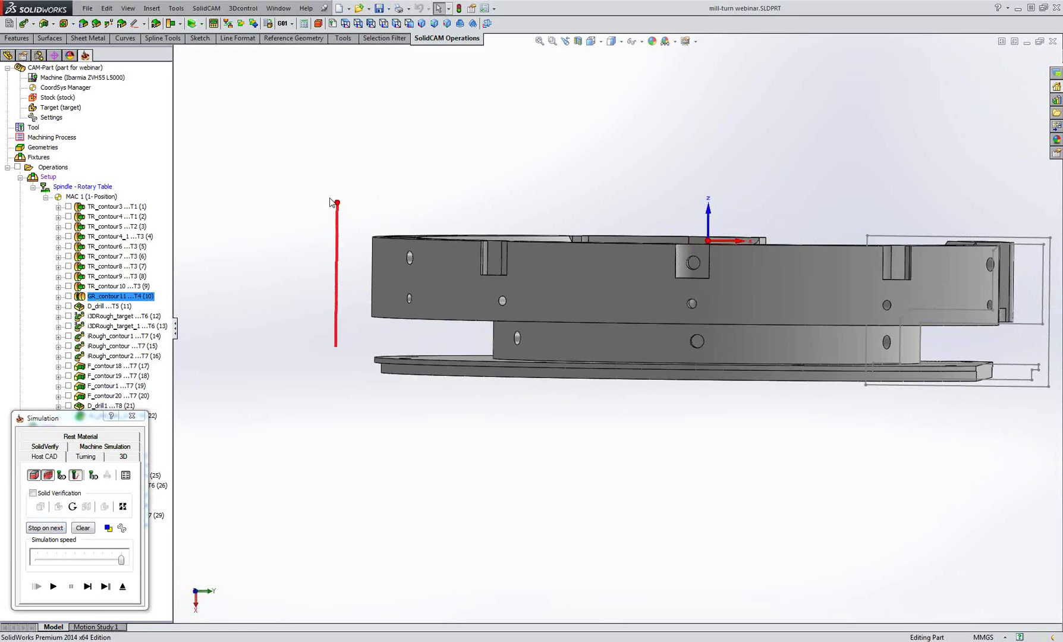
{"action": "left_click", "coordinate": [87, 586]}
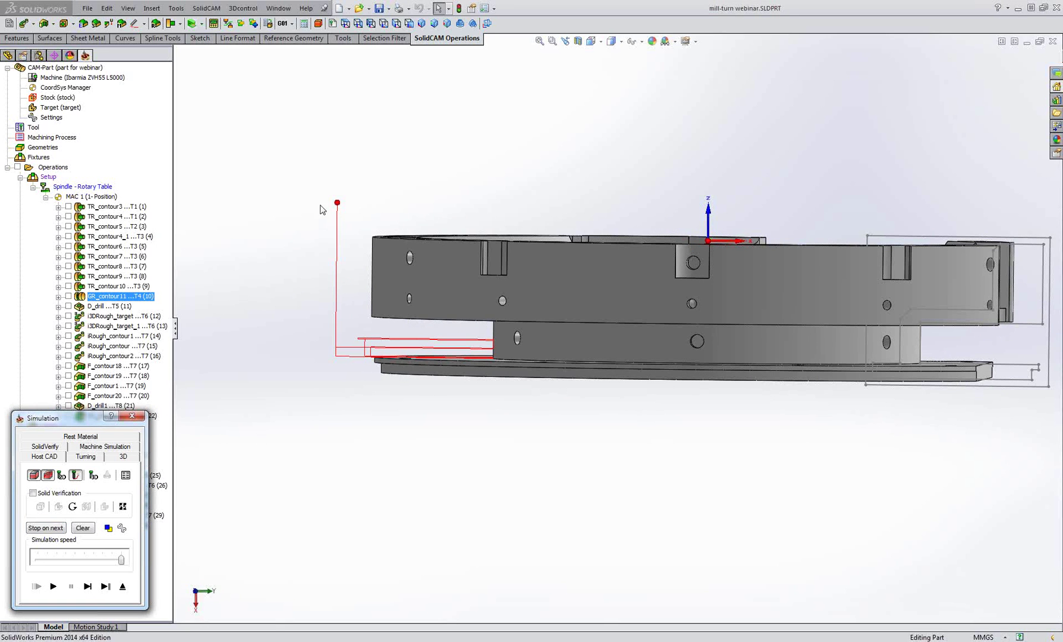
{"action": "left_click", "coordinate": [123, 587]}
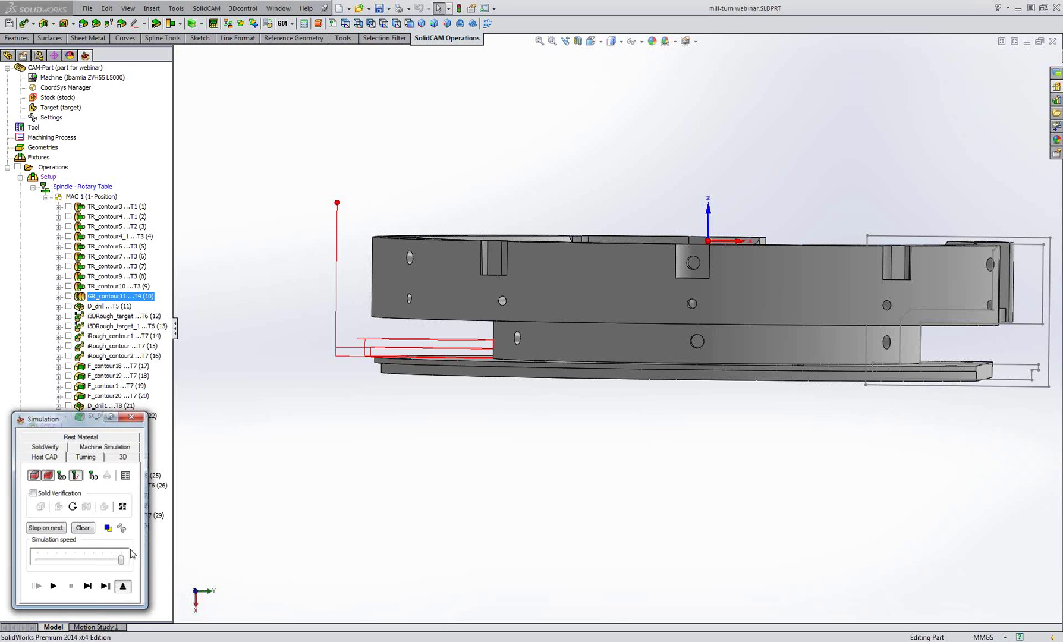
Select all operations from TR_contour3 to GR_contour11 and open them together in Machine Simulation
{"action": "left_click", "coordinate": [111, 206], "text": "shift"}
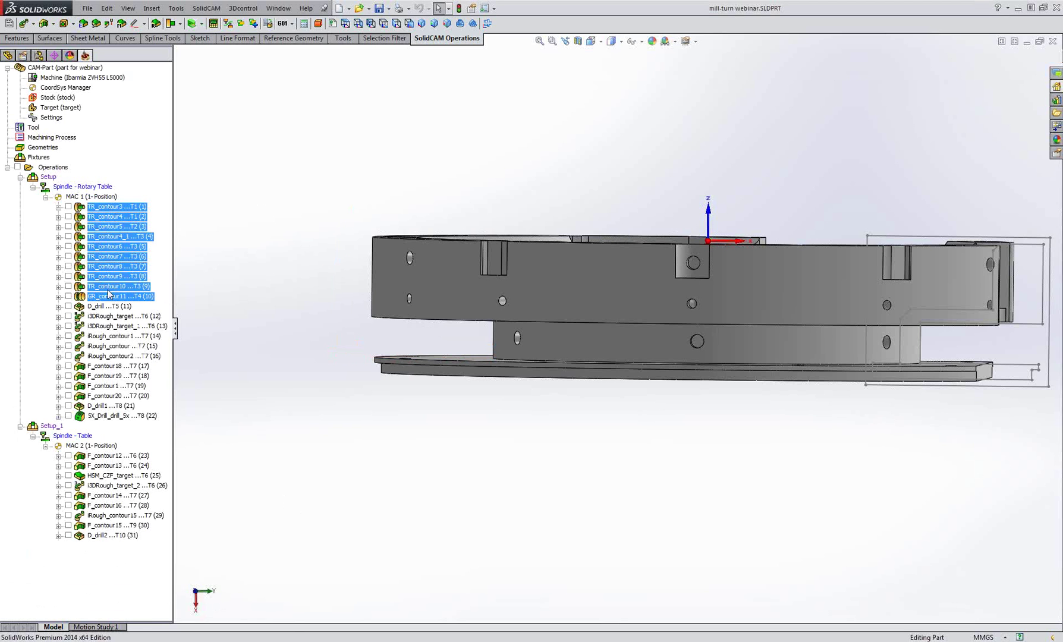
{"action": "right_click", "coordinate": [123, 257]}
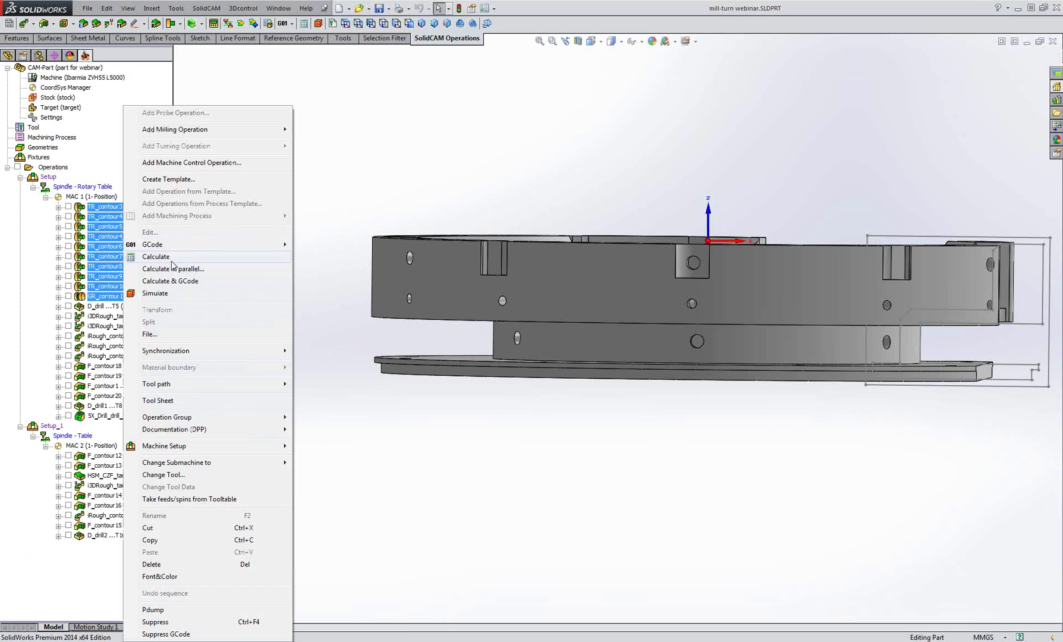
{"action": "left_click", "coordinate": [184, 293]}
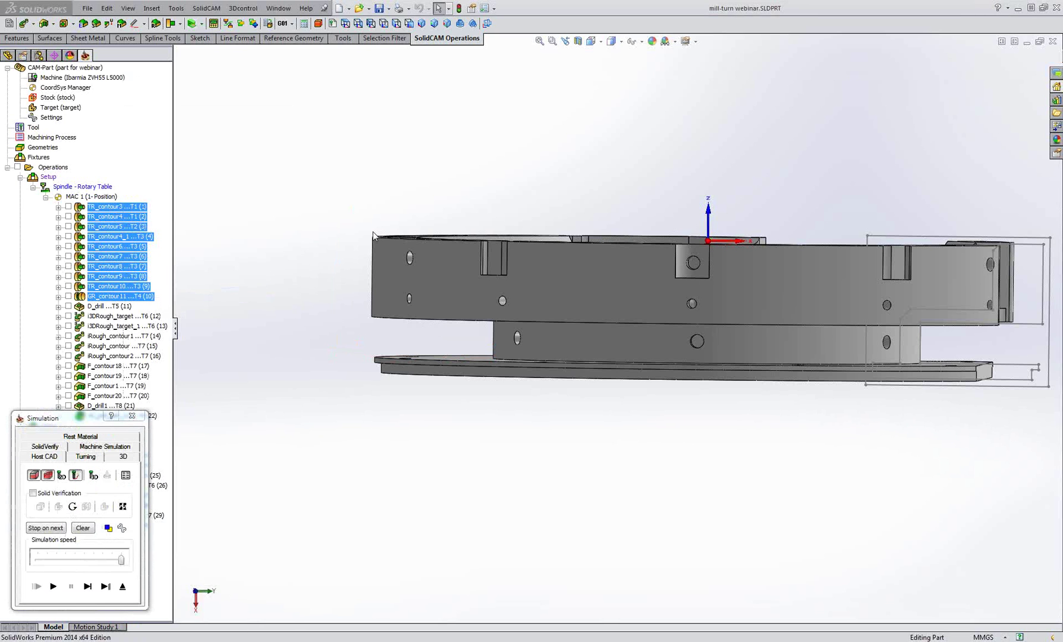
{"action": "left_click", "coordinate": [127, 446]}
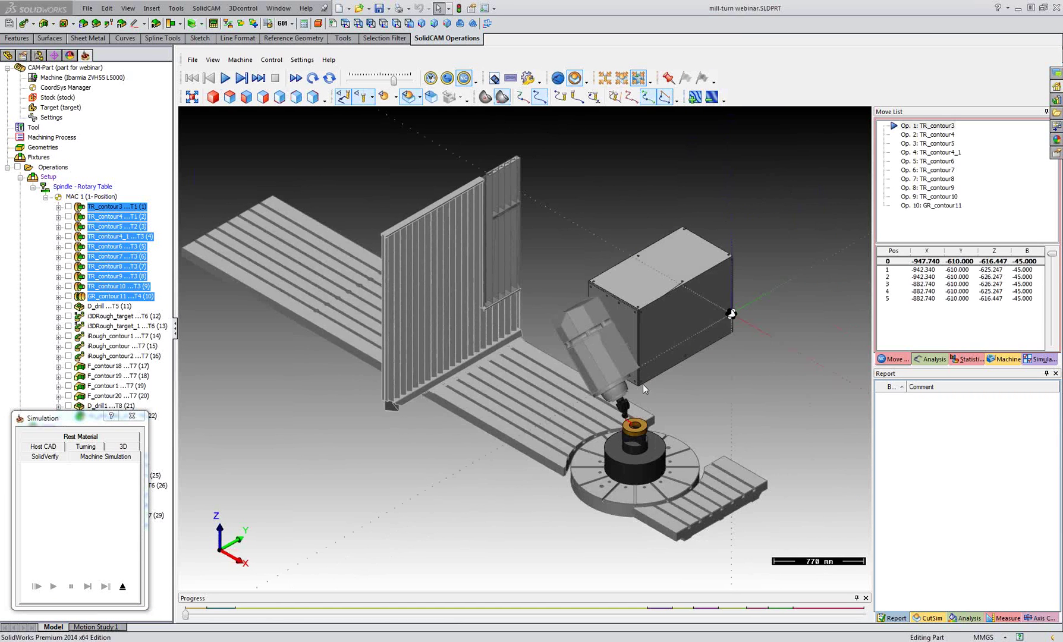
Make the stock semi-transparent, show the target part inside it, and adjust the toolpath display around the workpiece
{"action": "middle_click_drag", "start_coordinate": [641, 378], "coordinate": [684, 362]}
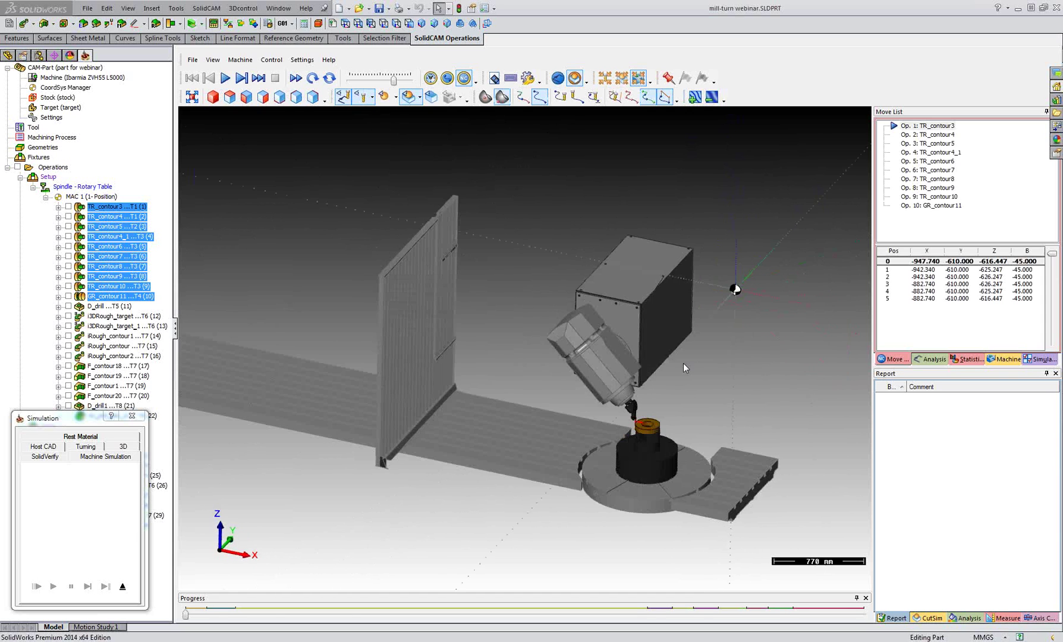
{"action": "scroll", "coordinate": [676, 361], "scroll_direction": "up", "scroll_amount": 1}
{"action": "scroll", "coordinate": [676, 360], "scroll_direction": "up", "scroll_amount": 15}
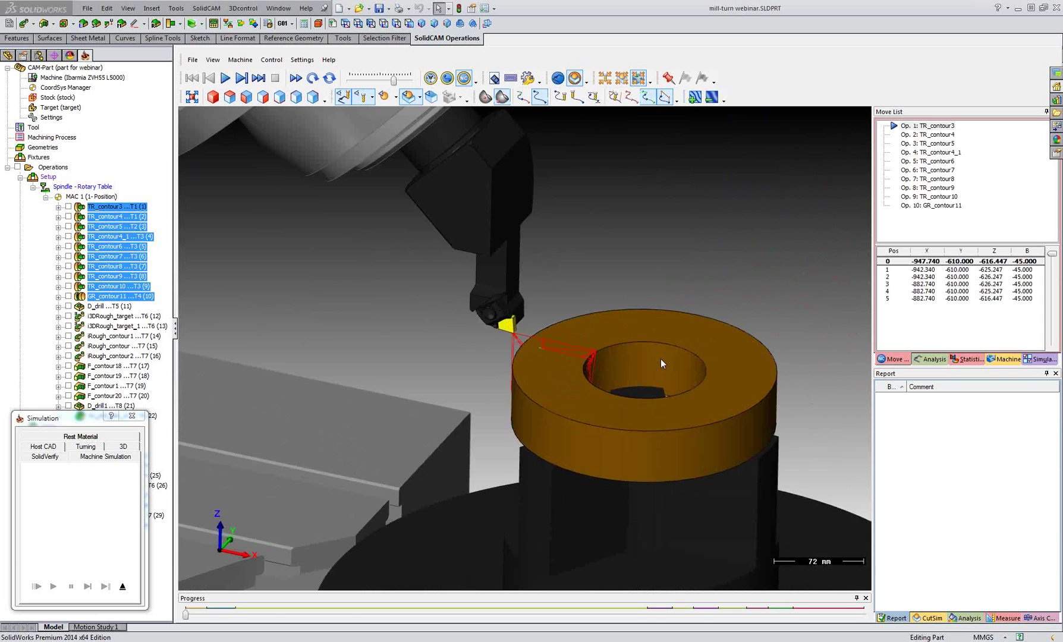
{"action": "left_click", "coordinate": [407, 96]}
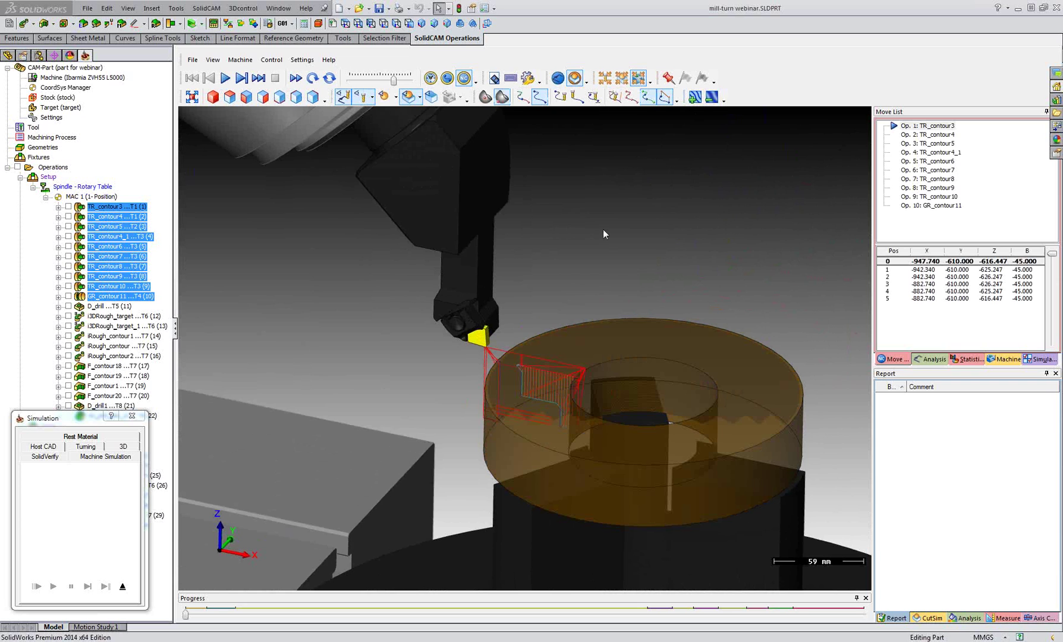
{"action": "left_click", "coordinate": [384, 99]}
{"action": "middle_click_drag", "start_coordinate": [623, 302], "coordinate": [653, 348]}
{"action": "left_click", "coordinate": [540, 100]}
Step the machine simulation through the TR_contour3 moves up to position 4, watching the insert cross the part's upper face
{"action": "scroll", "coordinate": [625, 193], "scroll_direction": "down", "scroll_amount": 3}
{"action": "scroll", "coordinate": [571, 301], "scroll_direction": "down", "scroll_amount": 1}
{"action": "middle_click_drag", "start_coordinate": [568, 289], "coordinate": [652, 495]}
{"action": "scroll", "coordinate": [570, 302], "scroll_direction": "down", "scroll_amount": 3}
{"action": "scroll", "coordinate": [641, 432], "scroll_direction": "up", "scroll_amount": 2}
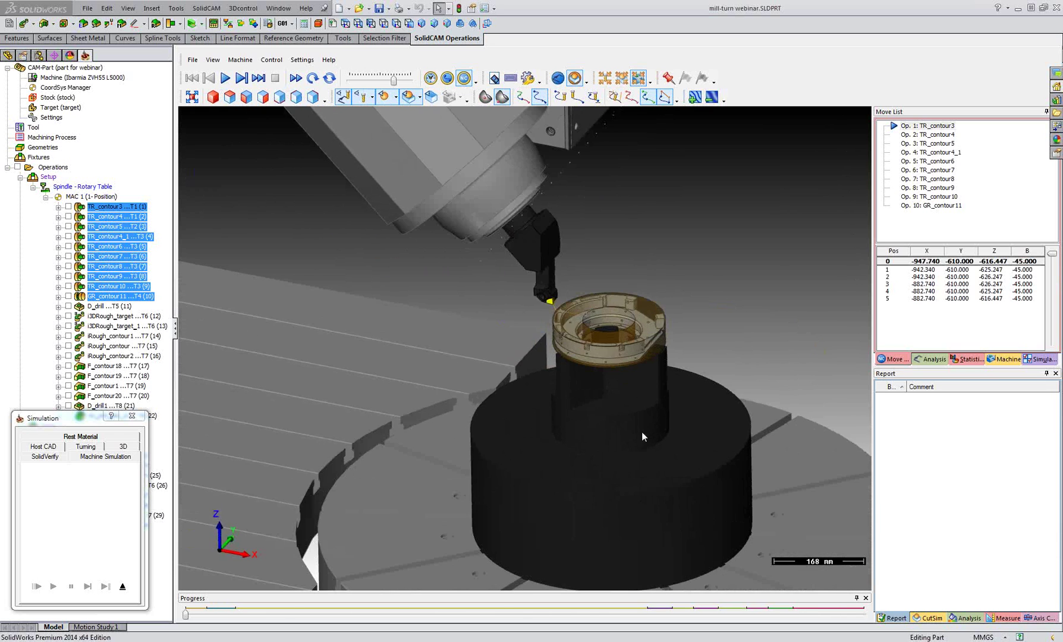
{"action": "scroll", "coordinate": [524, 251], "scroll_direction": "up", "scroll_amount": 2}
{"action": "middle_click_drag", "start_coordinate": [524, 251], "coordinate": [542, 321]}
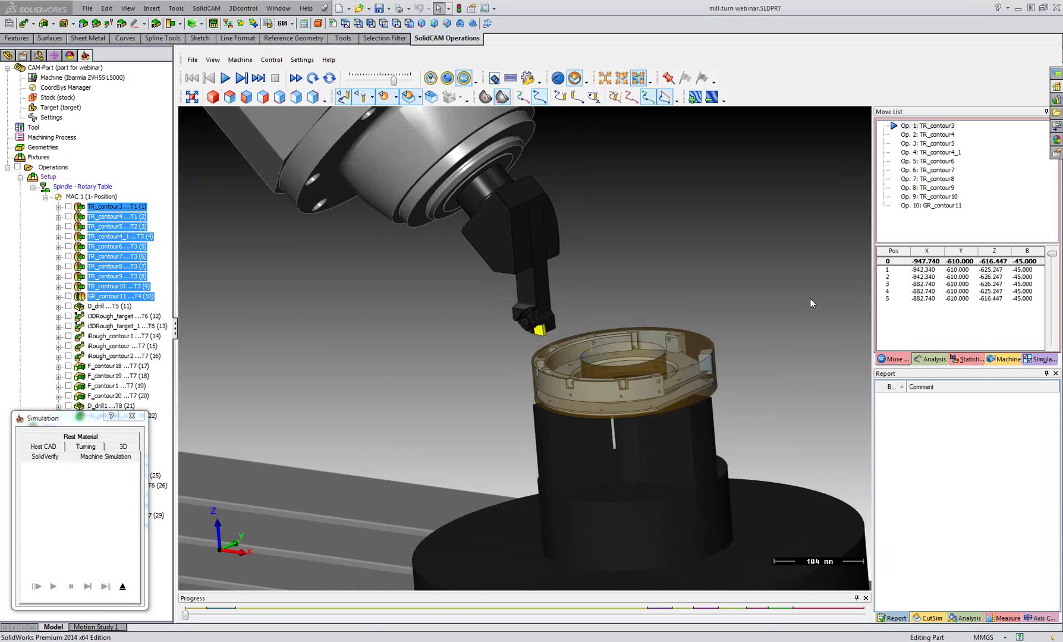
{"action": "left_click", "coordinate": [941, 270]}
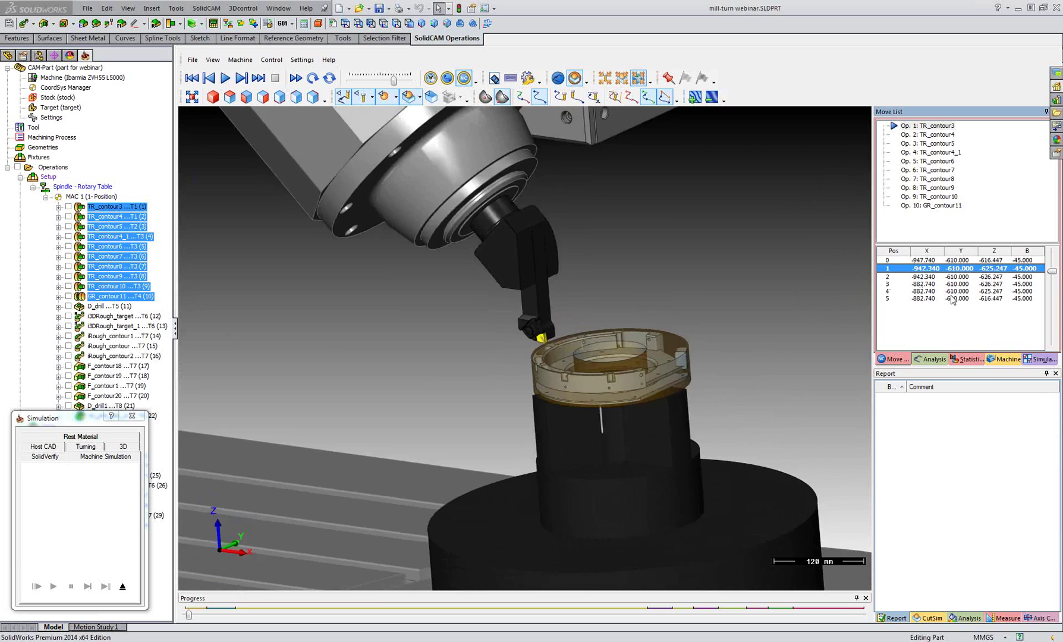
{"action": "scroll", "coordinate": [783, 289], "scroll_direction": "up", "scroll_amount": 2}
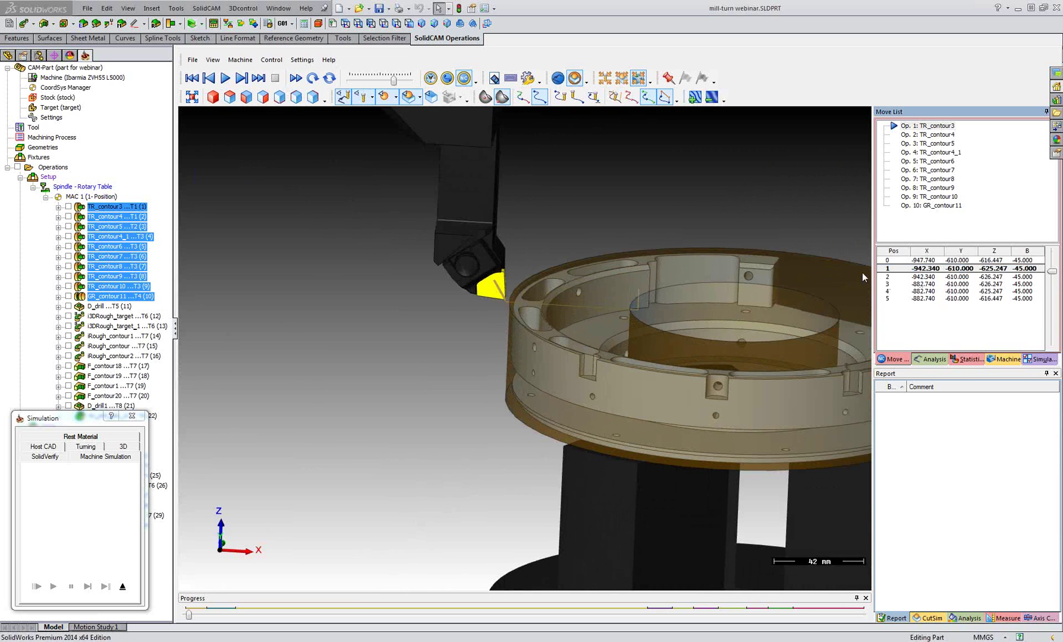
{"action": "scroll", "coordinate": [958, 297], "scroll_direction": "down", "scroll_amount": 2}
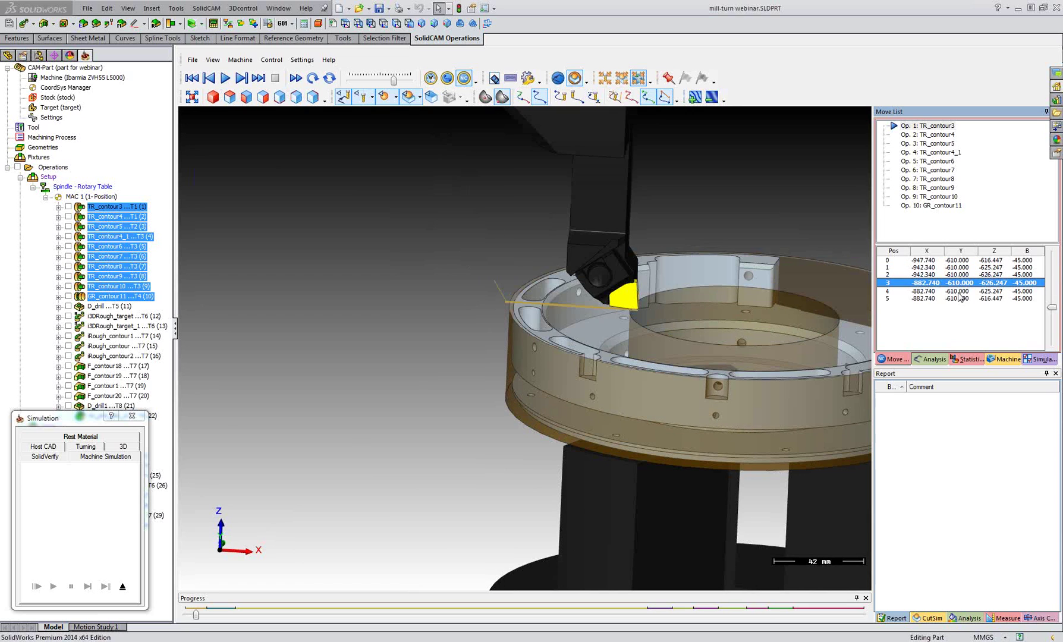
{"action": "scroll", "coordinate": [959, 297], "scroll_direction": "down", "scroll_amount": 1}
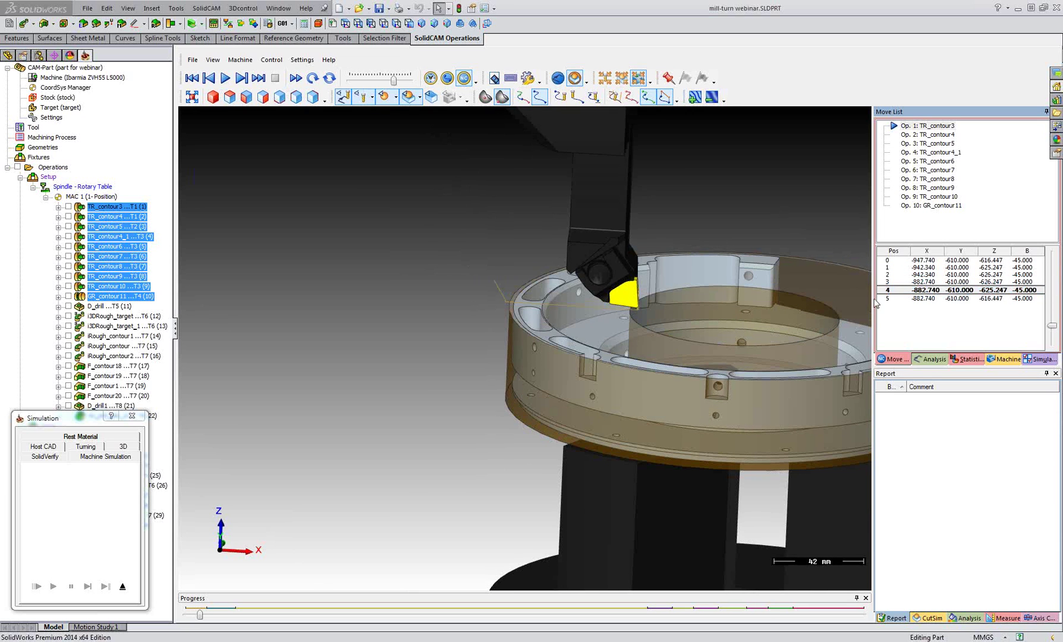
Advance the simulation to TR_contour4 and step through its outer-diameter moves to position 6
{"action": "scroll", "coordinate": [946, 301], "scroll_direction": "down", "scroll_amount": 3}
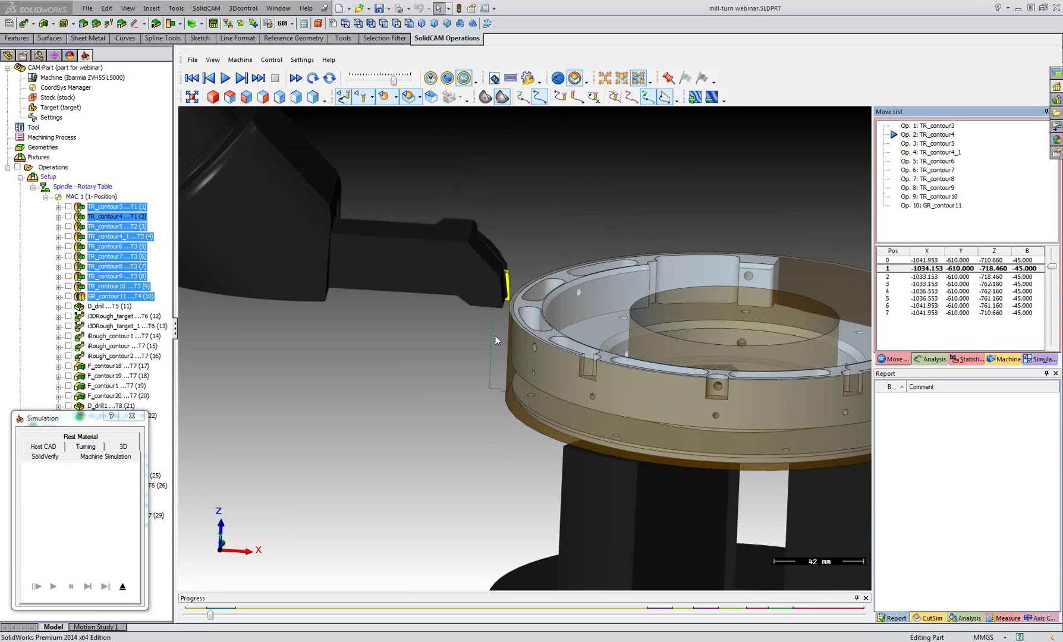
{"action": "scroll", "coordinate": [727, 378], "scroll_direction": "down", "scroll_amount": 2}
{"action": "middle_click_drag", "start_coordinate": [738, 363], "coordinate": [773, 351]}
{"action": "scroll", "coordinate": [911, 332], "scroll_direction": "down", "scroll_amount": 5}
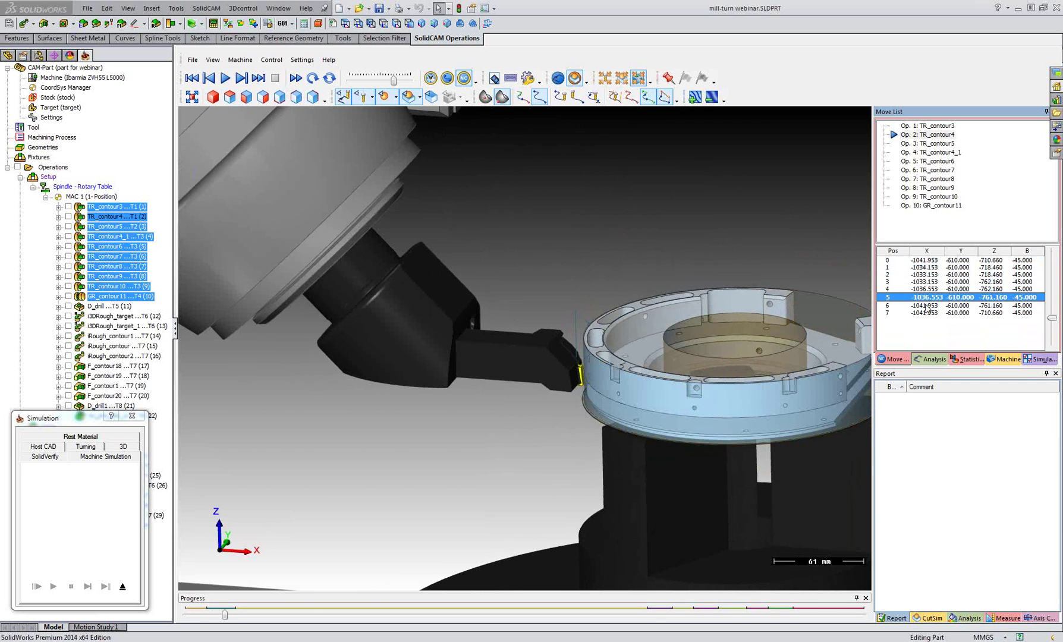
{"action": "scroll", "coordinate": [585, 358], "scroll_direction": "up", "scroll_amount": 3}
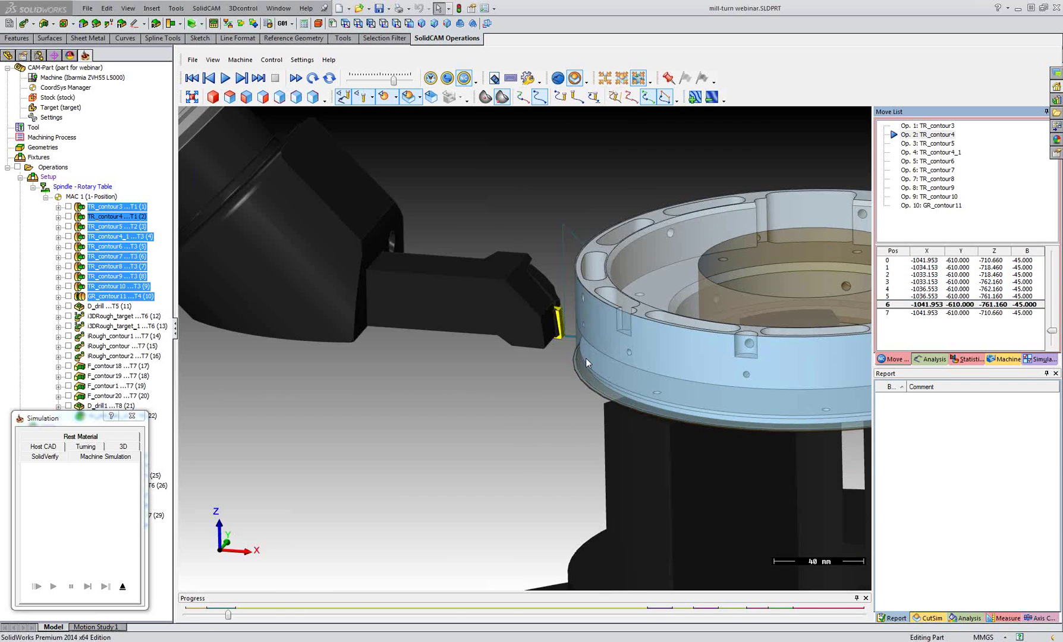
Examine the clearance between the turning tool, the part's lower flange and the fixture beneath it in TR_contour4
{"action": "scroll", "coordinate": [586, 356], "scroll_direction": "up", "scroll_amount": 8}
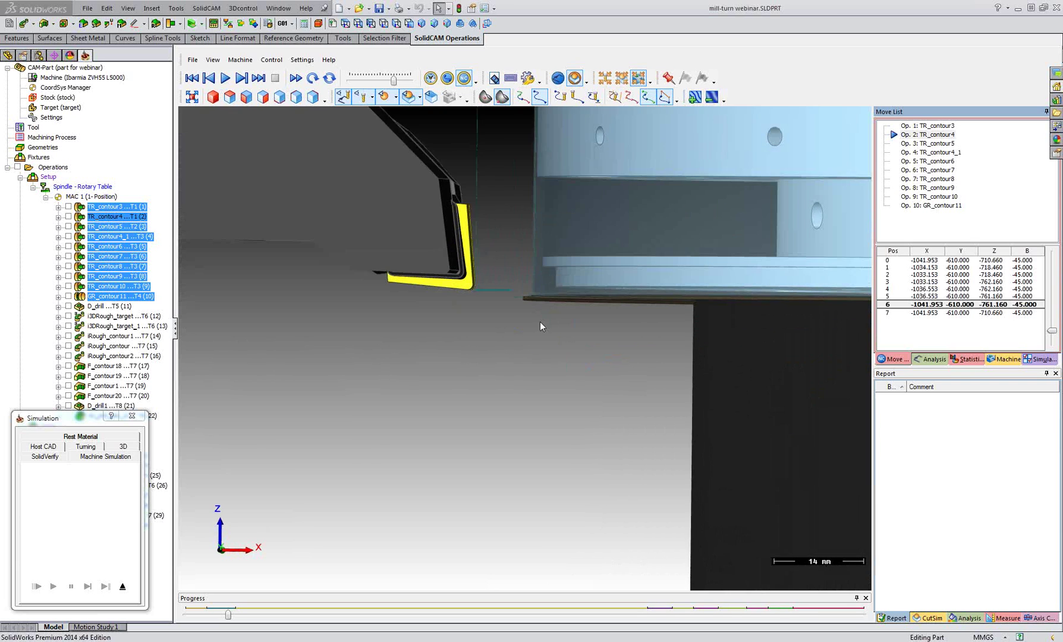
{"action": "scroll", "coordinate": [517, 284], "scroll_direction": "down", "scroll_amount": 3}
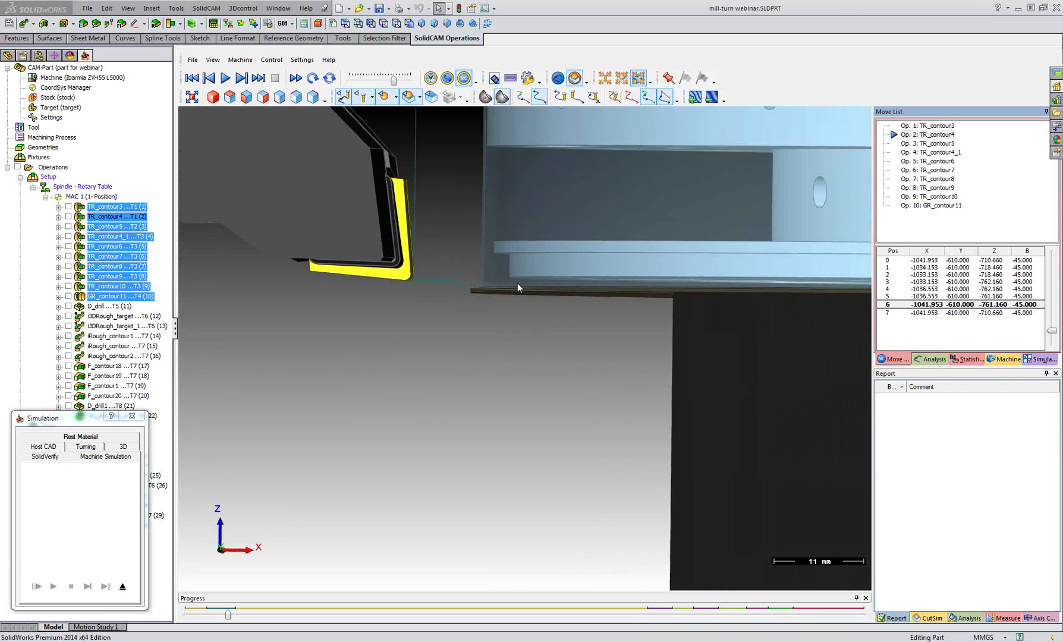
{"action": "scroll", "coordinate": [442, 304], "scroll_direction": "up", "scroll_amount": 2}
{"action": "scroll", "coordinate": [585, 328], "scroll_direction": "down", "scroll_amount": 3}
{"action": "middle_click_drag", "start_coordinate": [585, 329], "coordinate": [641, 393]}
{"action": "scroll", "coordinate": [641, 393], "scroll_direction": "down", "scroll_amount": 4}
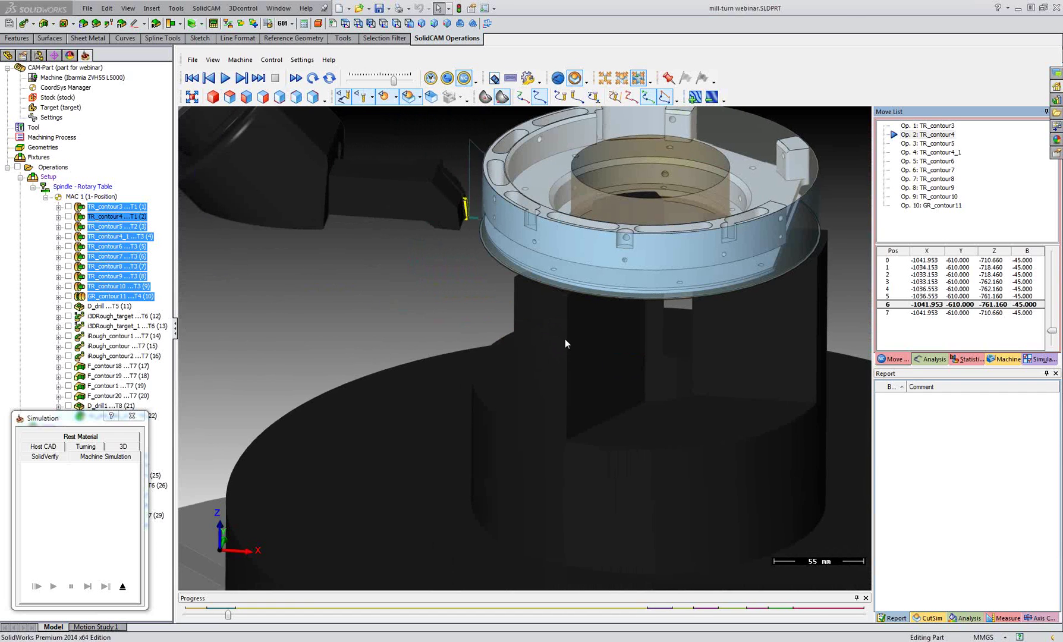
{"action": "scroll", "coordinate": [565, 339], "scroll_direction": "up", "scroll_amount": 5}
{"action": "scroll", "coordinate": [512, 235], "scroll_direction": "up", "scroll_amount": 2}
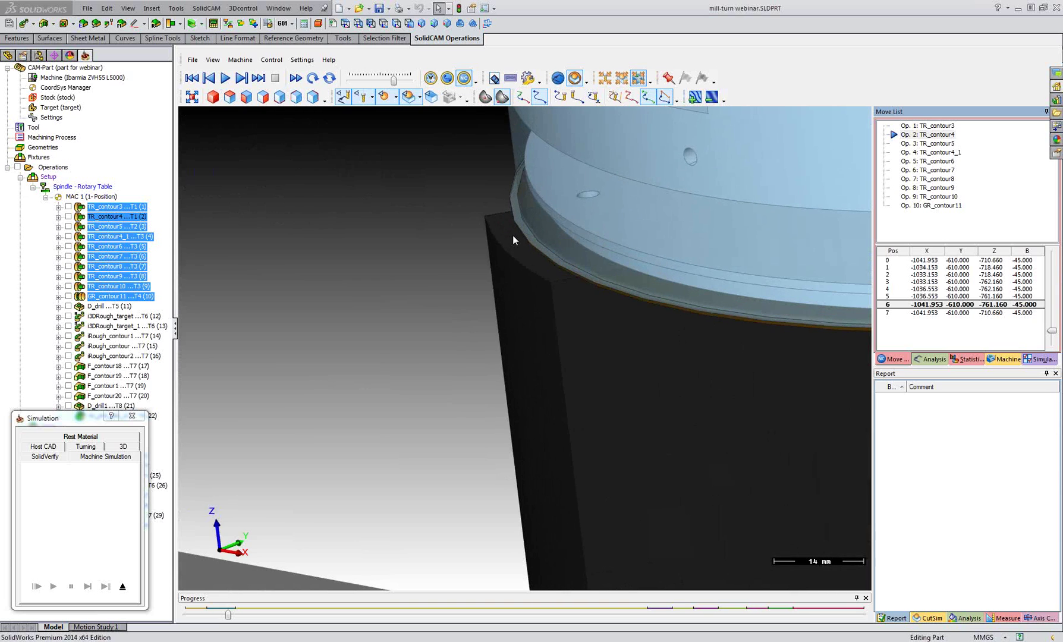
{"action": "middle_click_drag", "start_coordinate": [505, 216], "coordinate": [515, 257]}
{"action": "scroll", "coordinate": [515, 256], "scroll_direction": "down", "scroll_amount": 4}
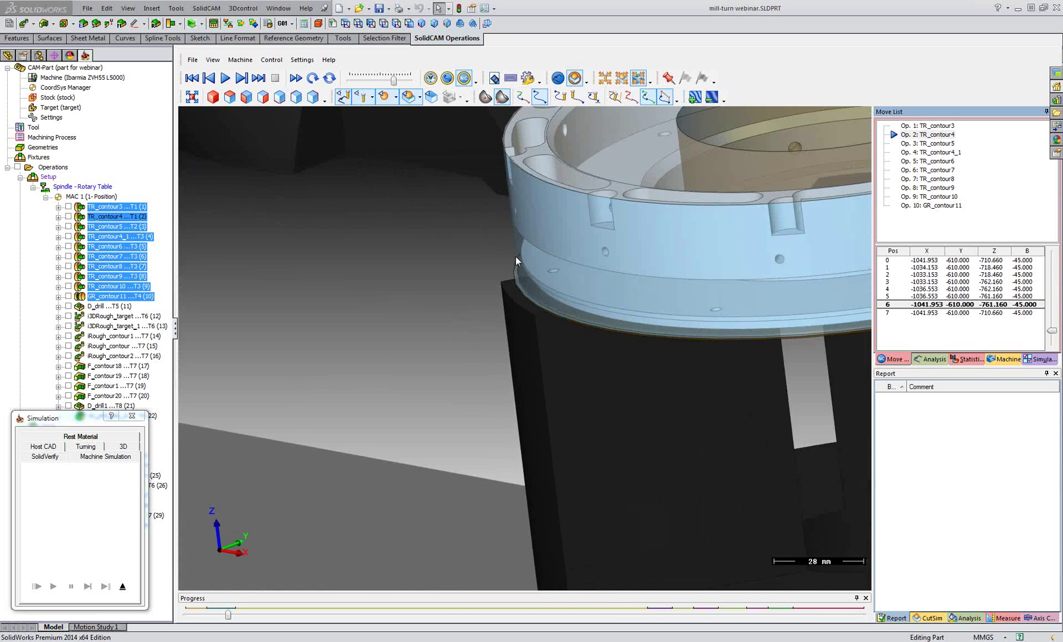
{"action": "scroll", "coordinate": [515, 254], "scroll_direction": "up", "scroll_amount": 8}
{"action": "middle_click_drag", "start_coordinate": [503, 233], "coordinate": [500, 274]}
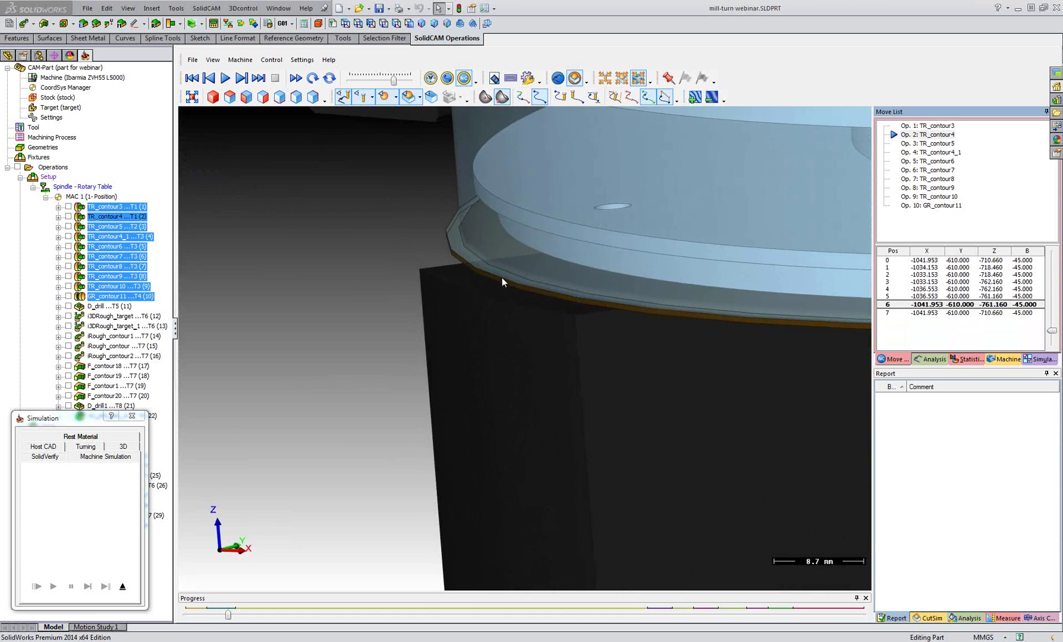
{"action": "middle_click_drag", "start_coordinate": [535, 294], "coordinate": [522, 310]}
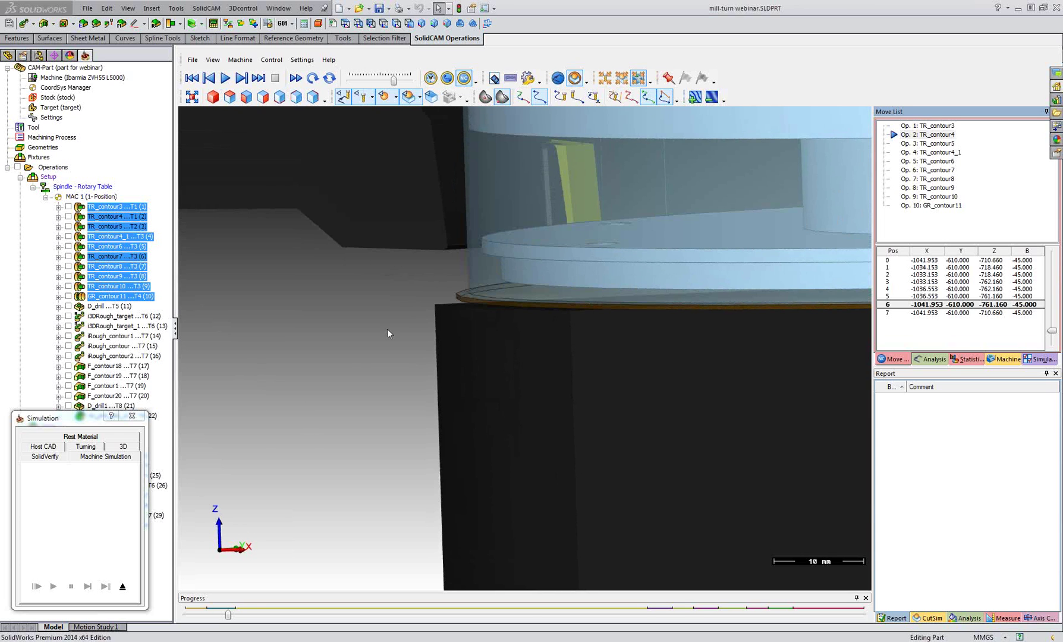
Finish the TR_contour4 moves and advance the simulation through TR_contour5 to the start of TR_contour4_1
{"action": "left_click", "coordinate": [915, 326]}
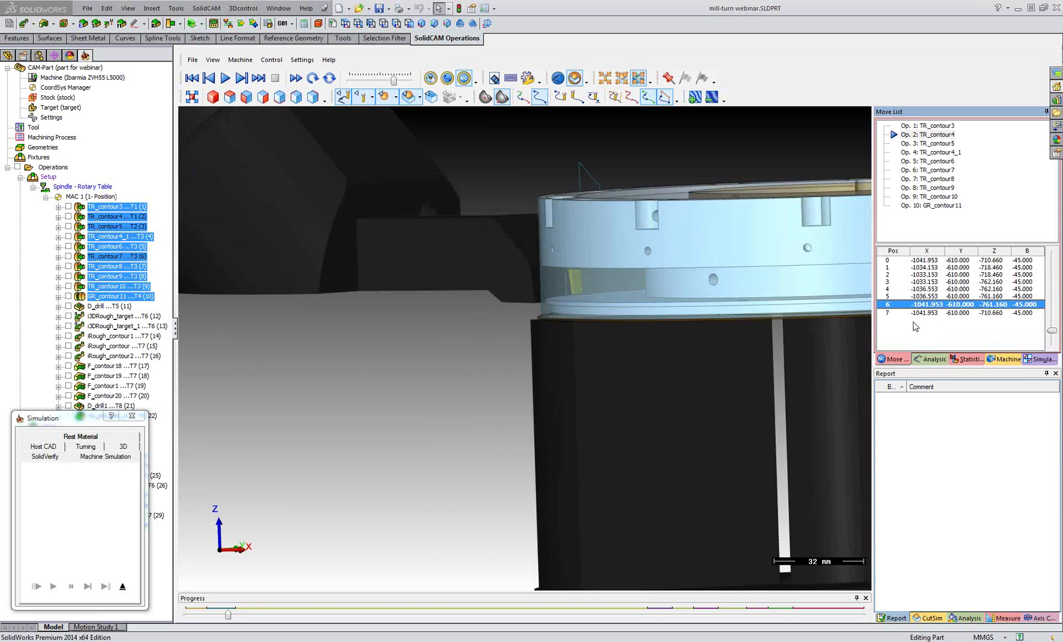
{"action": "left_click", "coordinate": [945, 313]}
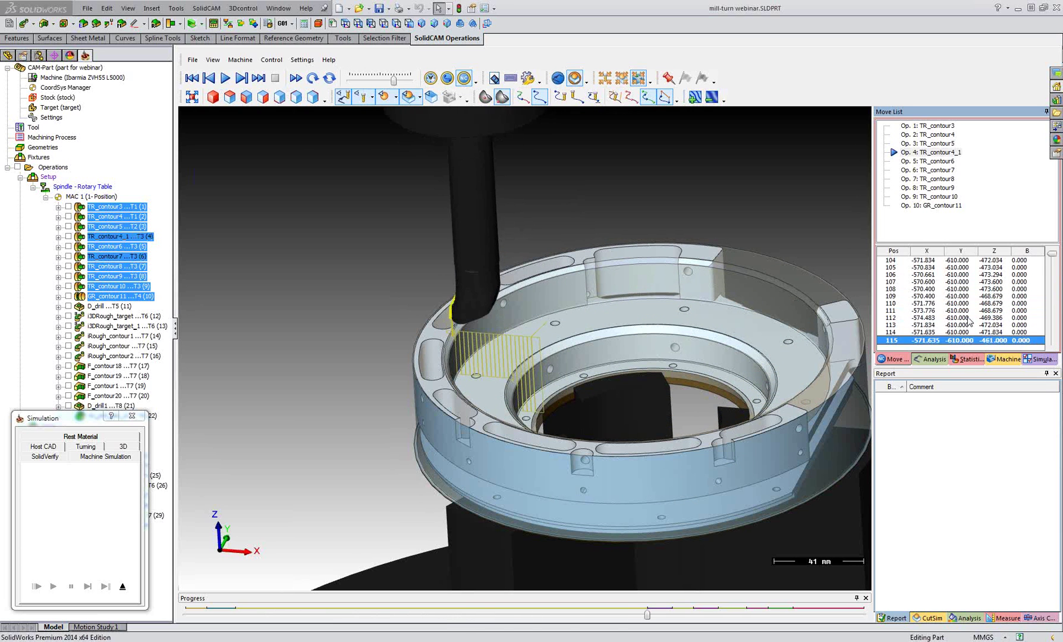
{"action": "scroll", "coordinate": [629, 336], "scroll_direction": "down", "scroll_amount": 2}
{"action": "scroll", "coordinate": [439, 323], "scroll_direction": "up", "scroll_amount": 2}
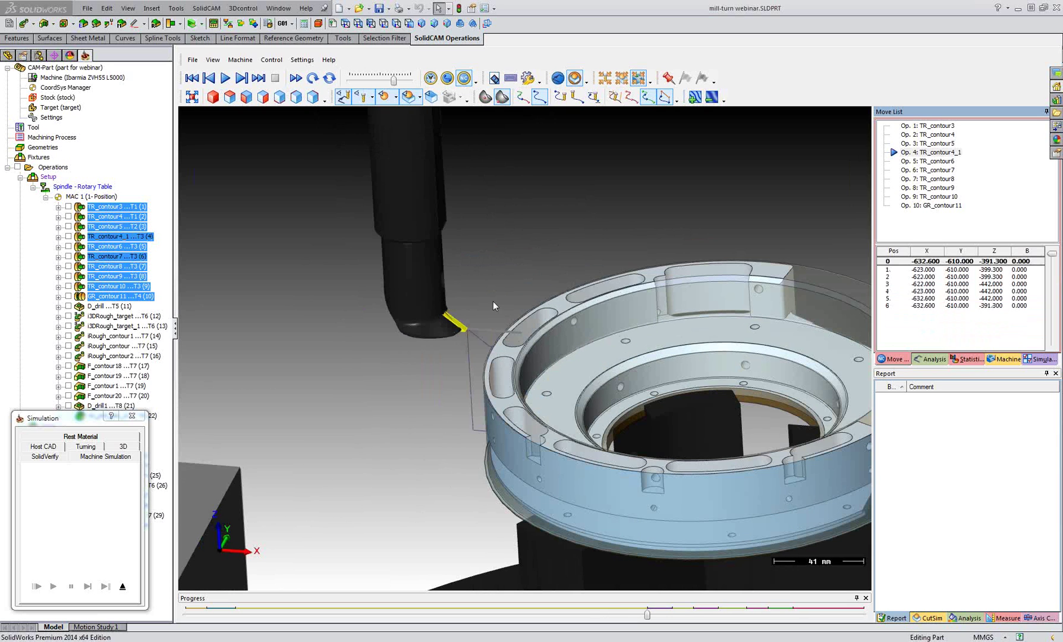
Inspect the vertical boring bar and step through the TR_contour4_1 moves to position 5
{"action": "scroll", "coordinate": [493, 301], "scroll_direction": "up", "scroll_amount": 1}
{"action": "scroll", "coordinate": [510, 298], "scroll_direction": "down", "scroll_amount": 3}
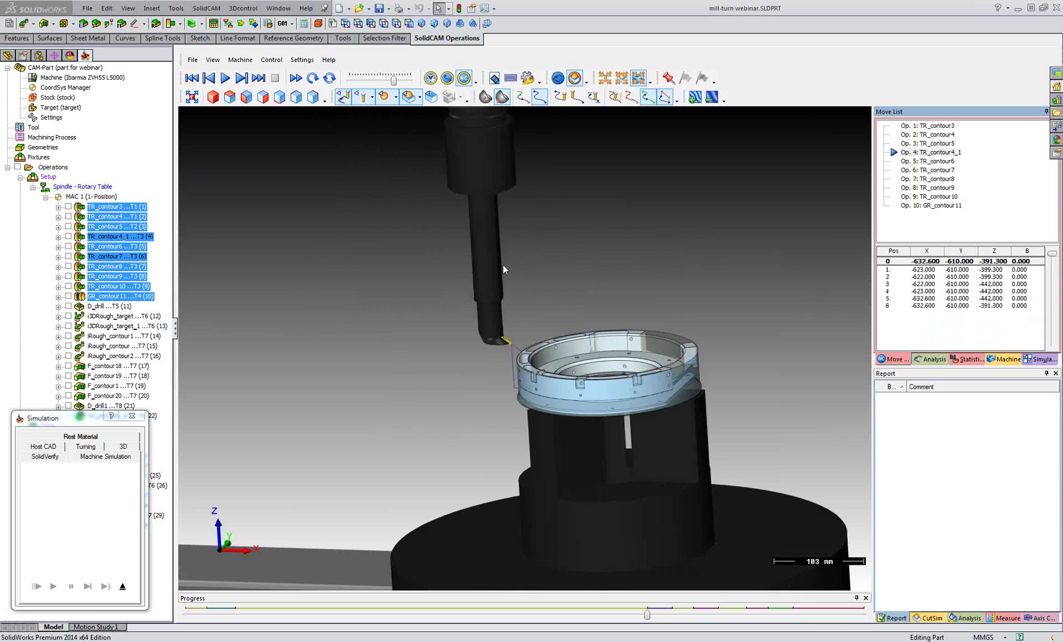
{"action": "left_click_drag", "start_coordinate": [447, 264], "coordinate": [497, 259]}
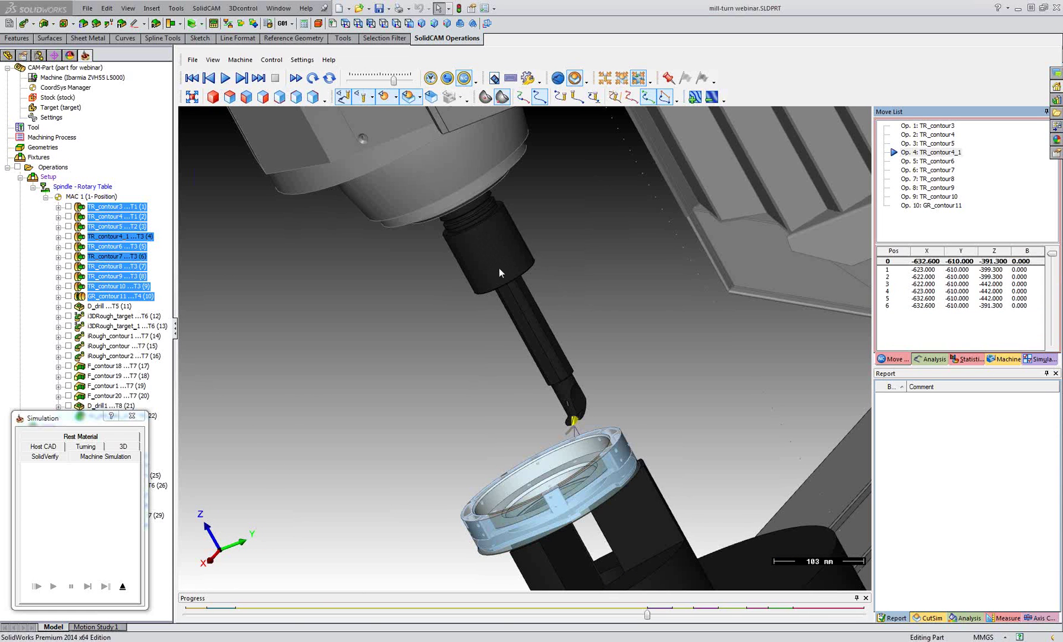
{"action": "left_click_drag", "start_coordinate": [536, 374], "coordinate": [660, 279]}
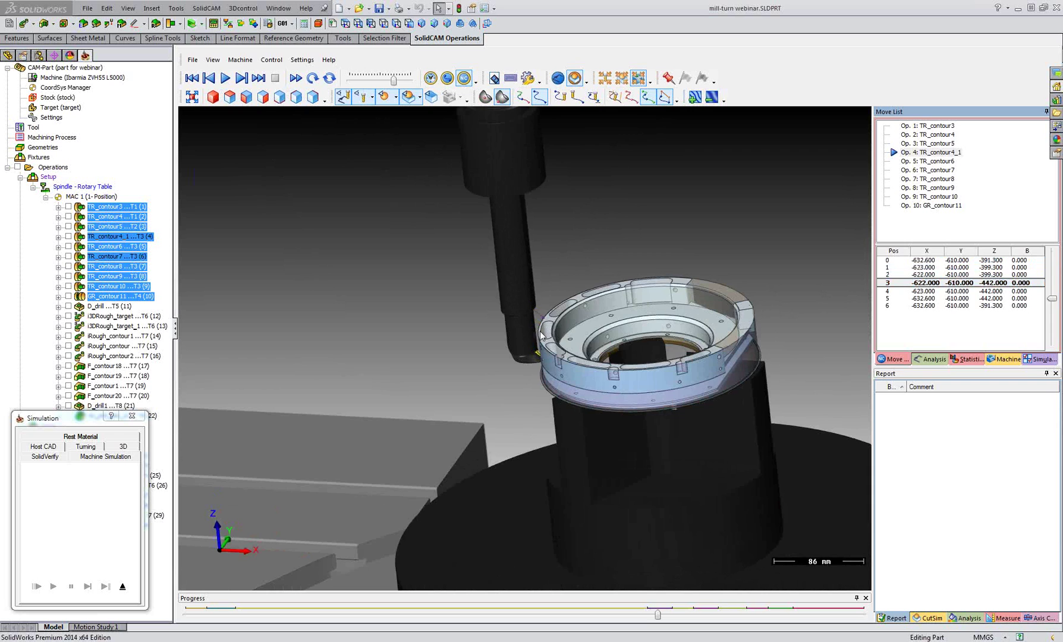
{"action": "scroll", "coordinate": [544, 360], "scroll_direction": "up", "scroll_amount": 4}
{"action": "scroll", "coordinate": [540, 376], "scroll_direction": "up", "scroll_amount": 4}
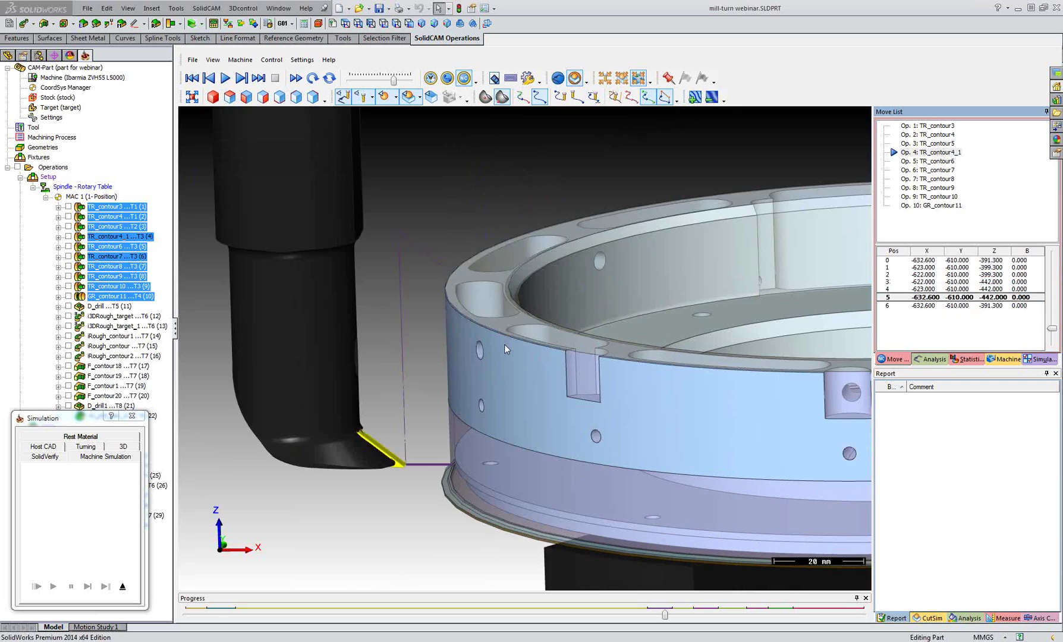
Advance the simulation to TR_contour6 and step its tilted boring bar across the ring's rim to position 4
{"action": "scroll", "coordinate": [504, 344], "scroll_direction": "down", "scroll_amount": 4}
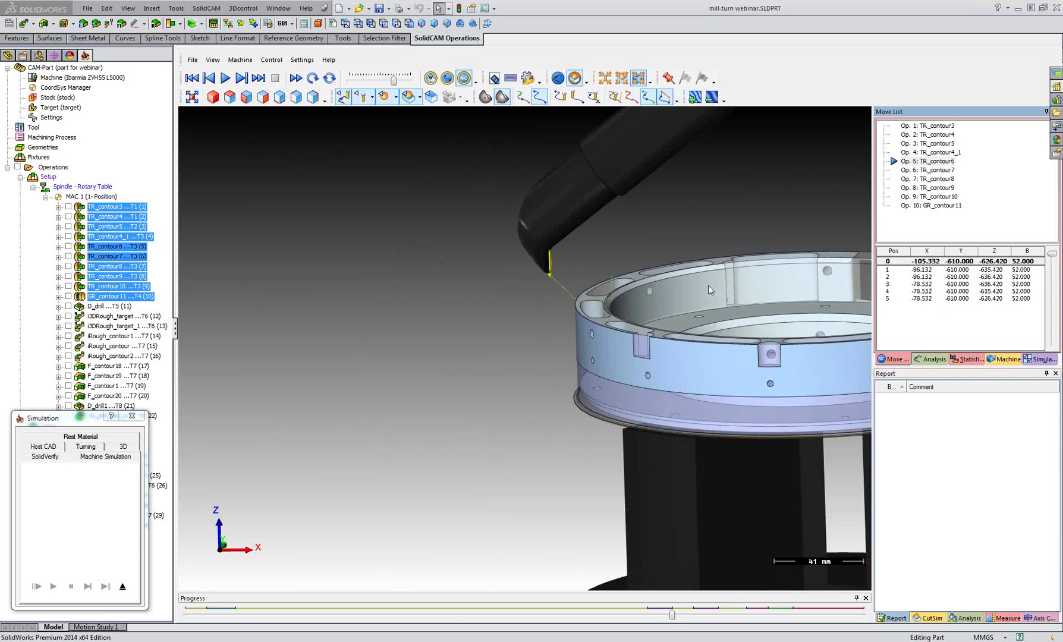
{"action": "scroll", "coordinate": [709, 284], "scroll_direction": "down", "scroll_amount": 4}
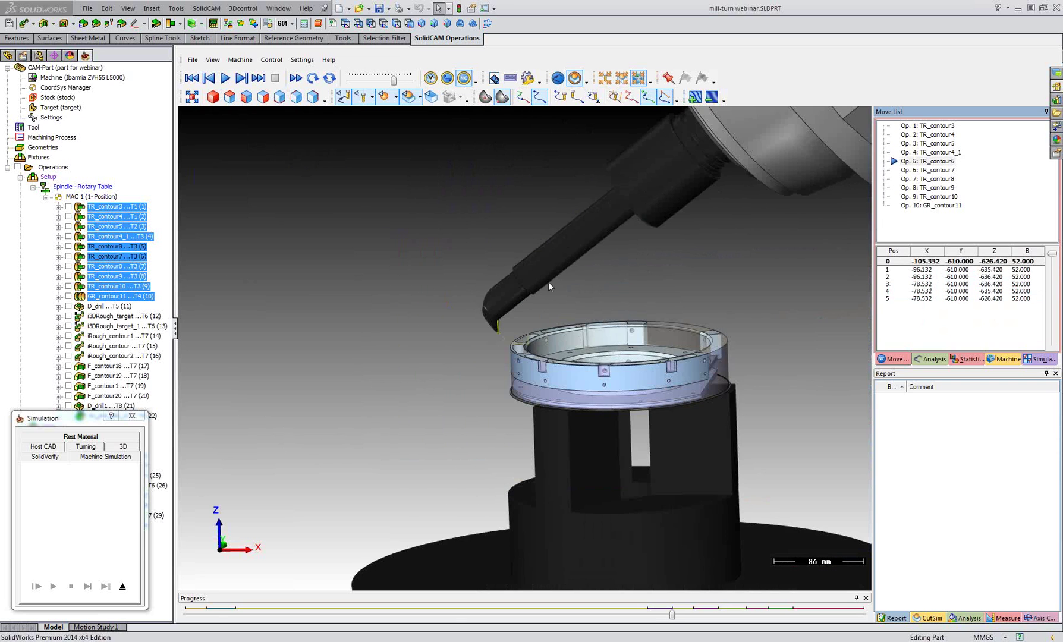
{"action": "scroll", "coordinate": [450, 304], "scroll_direction": "up", "scroll_amount": 8}
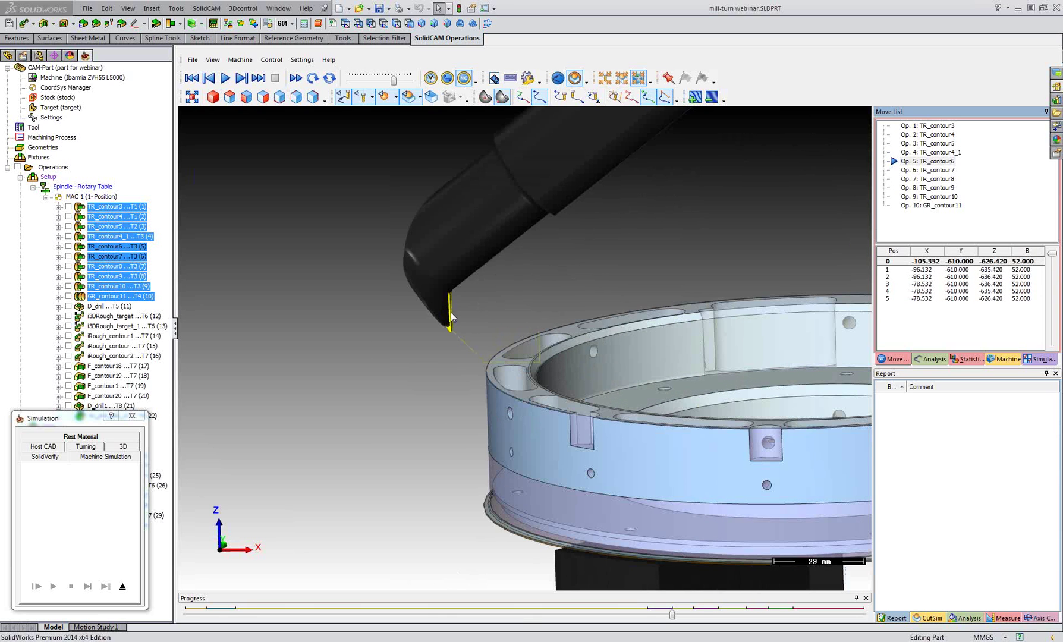
{"action": "scroll", "coordinate": [451, 313], "scroll_direction": "up", "scroll_amount": 2}
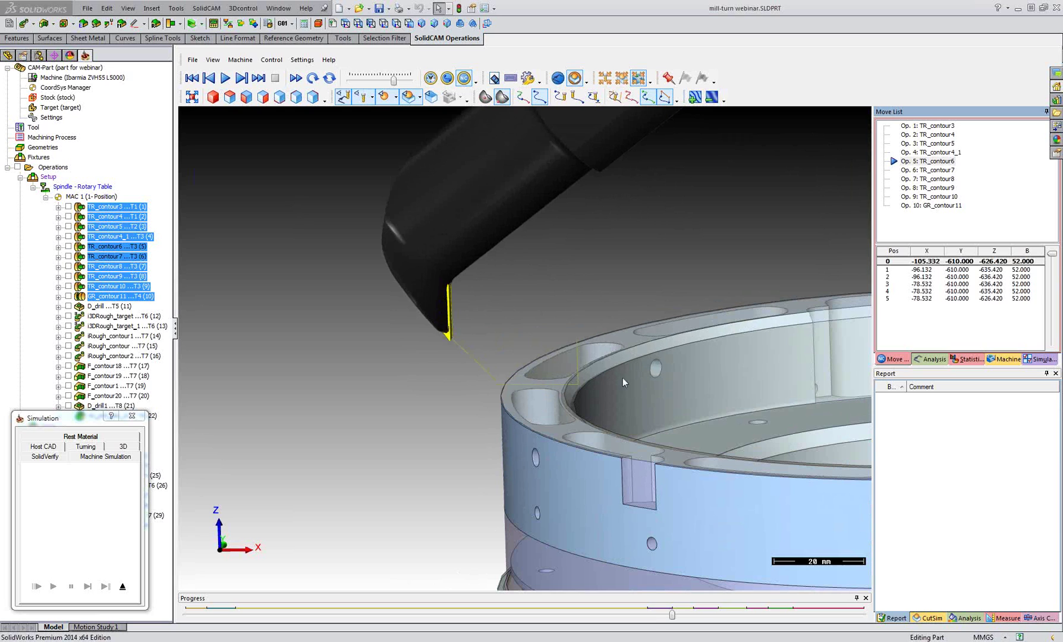
{"action": "key", "text": "Down"}
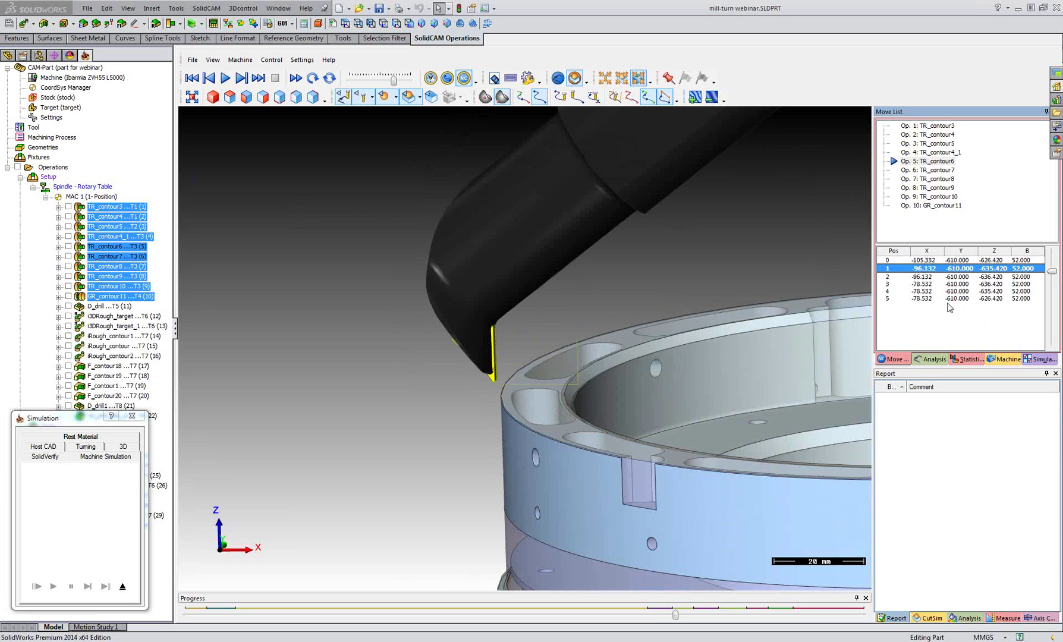
{"action": "key", "text": "Down"}
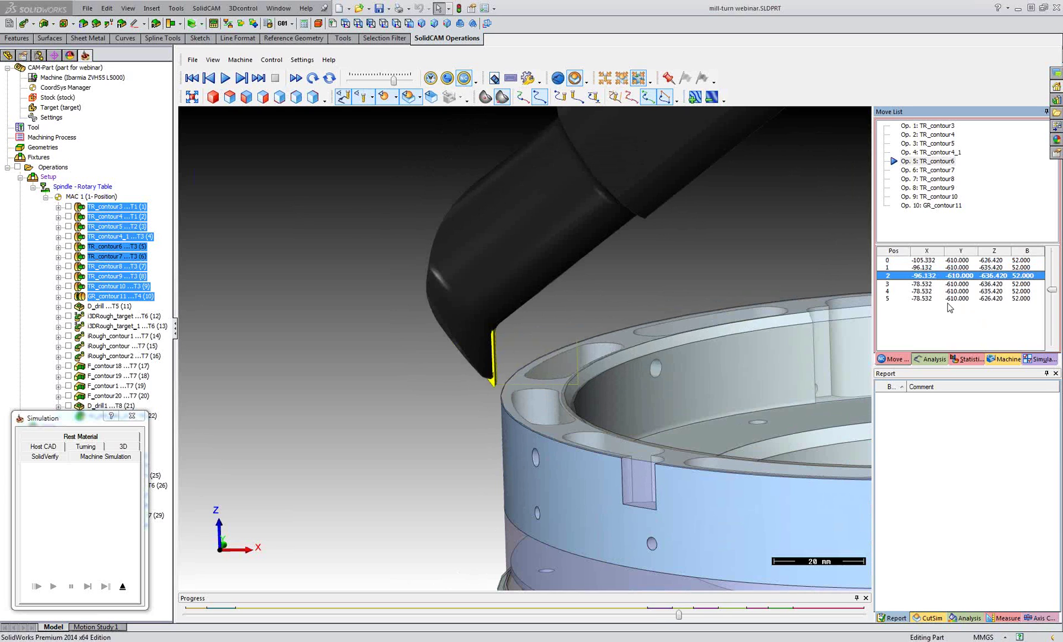
{"action": "key", "text": "Down"}
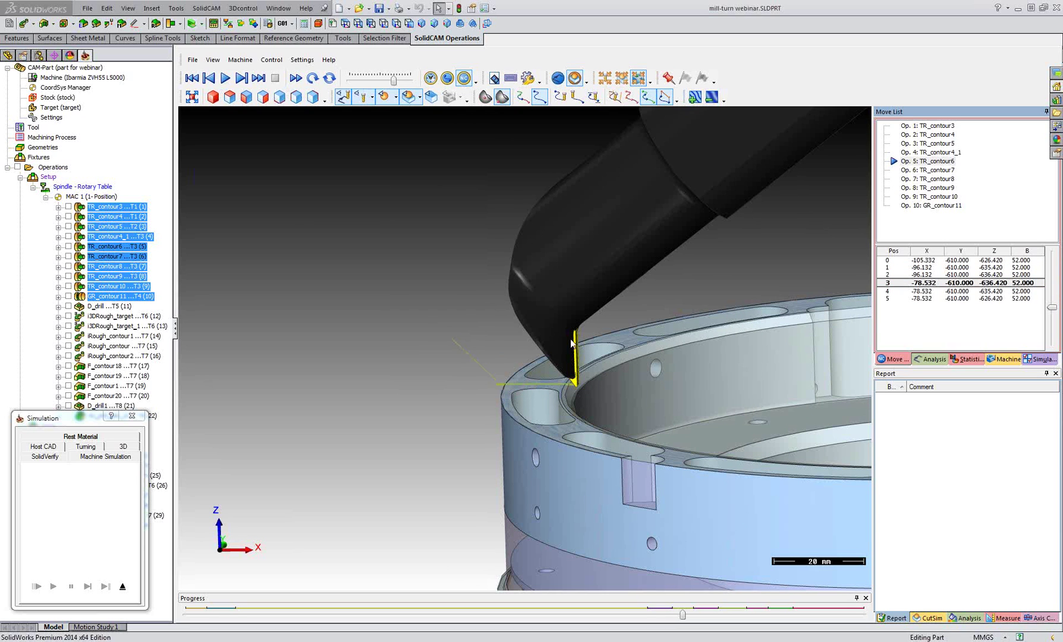
{"action": "key", "text": "Down"}
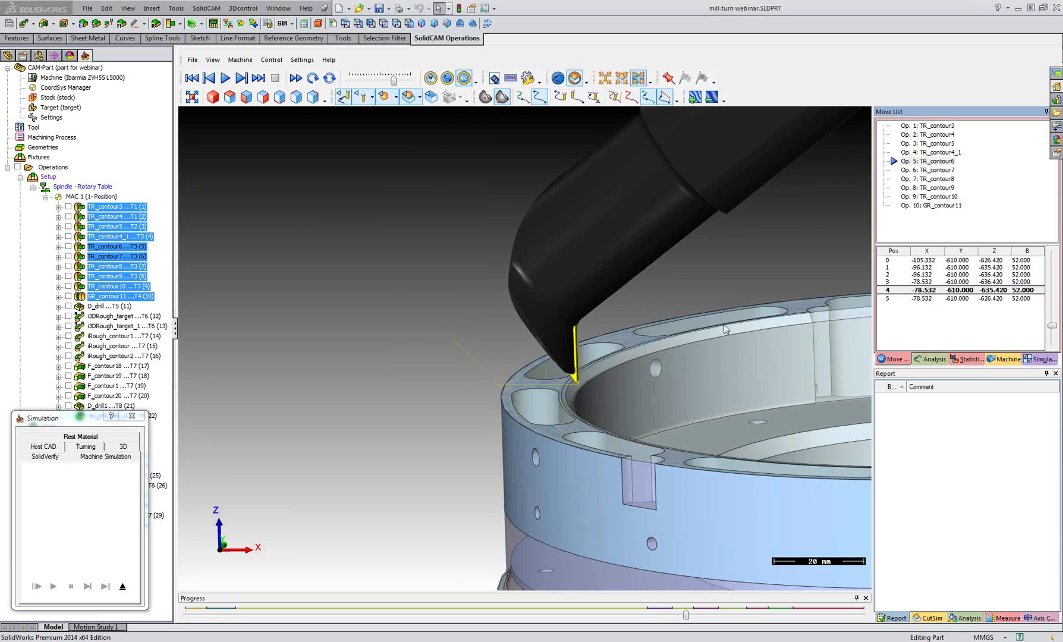
{"action": "scroll", "coordinate": [740, 333], "scroll_direction": "down", "scroll_amount": 8}
{"action": "middle_click_drag", "start_coordinate": [722, 354], "coordinate": [580, 394]}
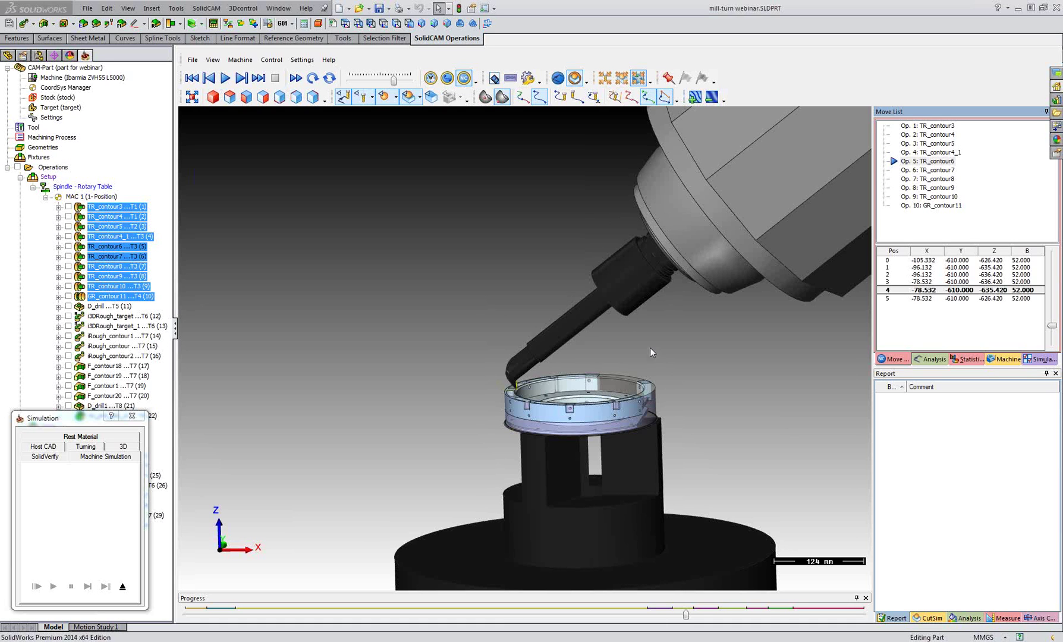
Advance the simulation to TR_contour7 and step its vertical boring bar to position 3 at the ring's inner wall
{"action": "middle_click_drag", "start_coordinate": [647, 343], "coordinate": [632, 367]}
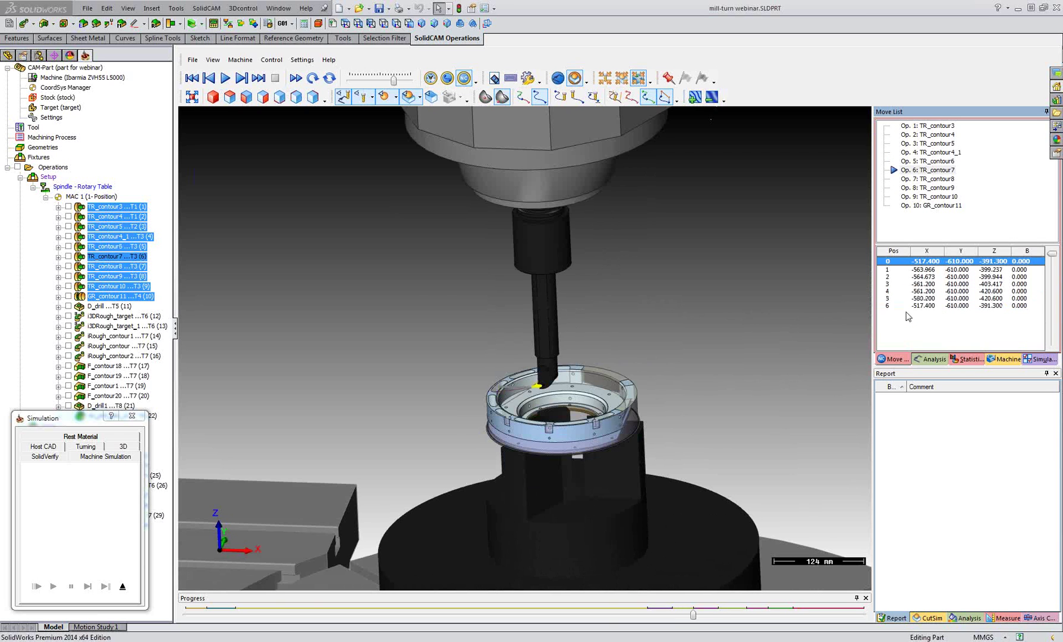
{"action": "scroll", "coordinate": [561, 415], "scroll_direction": "up", "scroll_amount": 5}
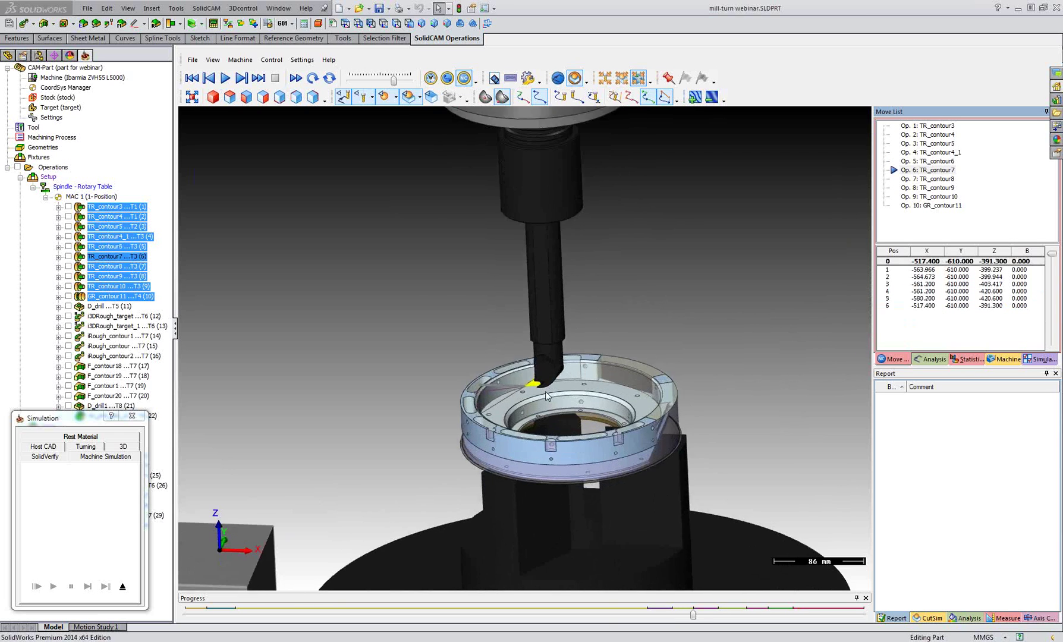
{"action": "scroll", "coordinate": [491, 408], "scroll_direction": "up", "scroll_amount": 3}
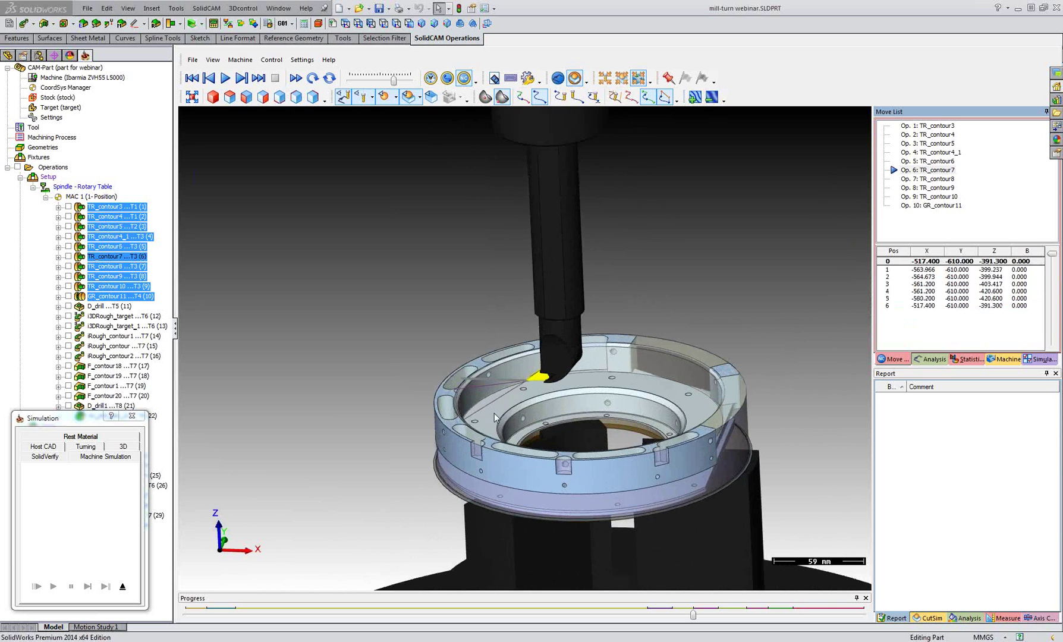
{"action": "scroll", "coordinate": [495, 414], "scroll_direction": "up", "scroll_amount": 2}
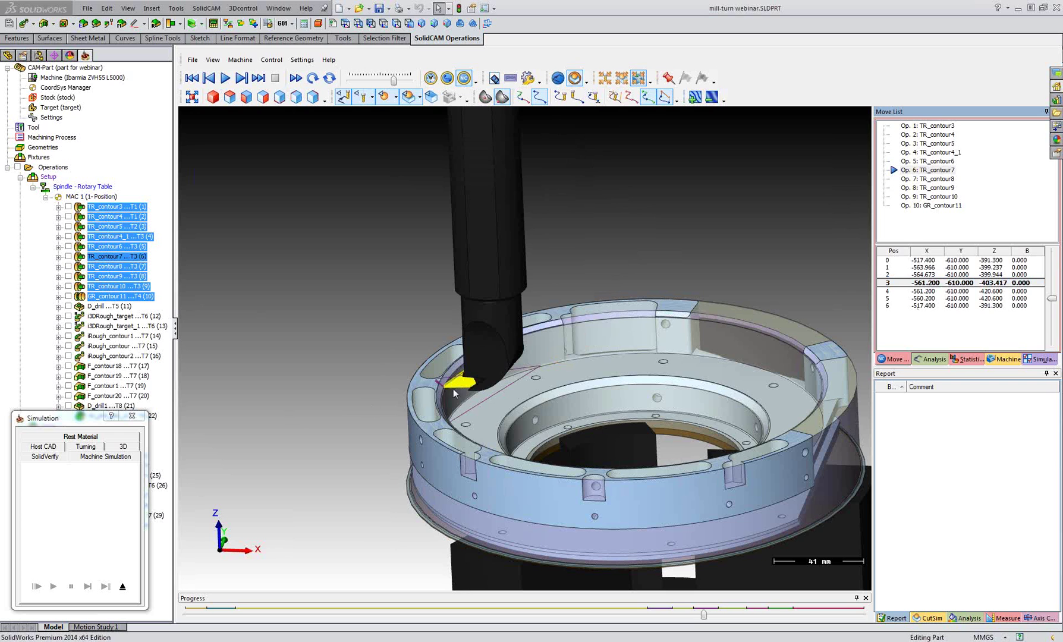
{"action": "scroll", "coordinate": [485, 400], "scroll_direction": "up", "scroll_amount": 7}
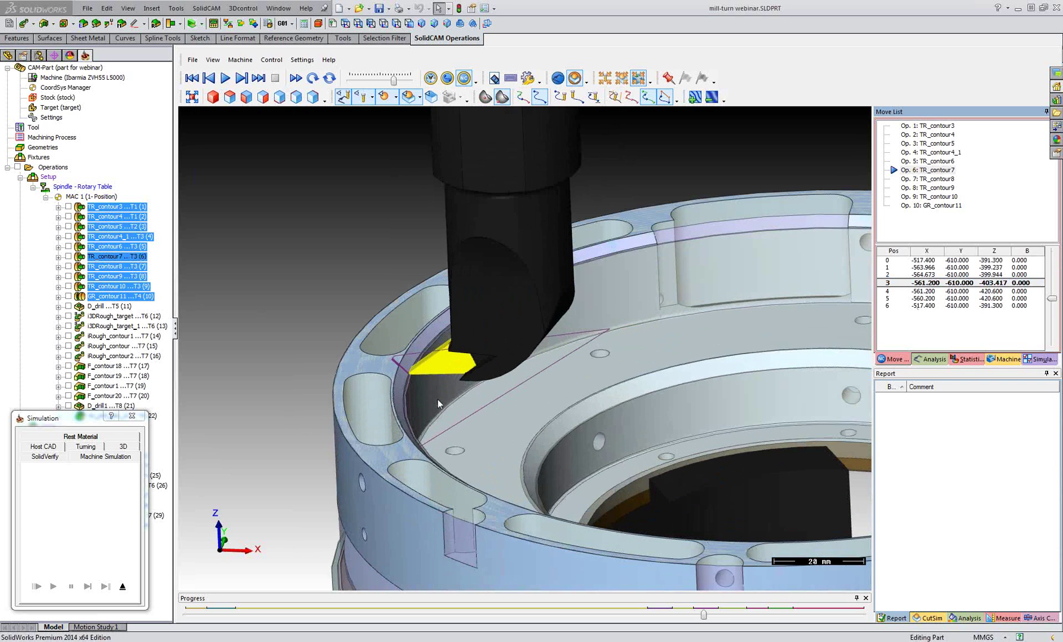
Finish the TR_contour7 and TR_contour8 moves, checking the boring bar's clearance above the ring's inner floor
{"action": "left_click", "coordinate": [957, 305]}
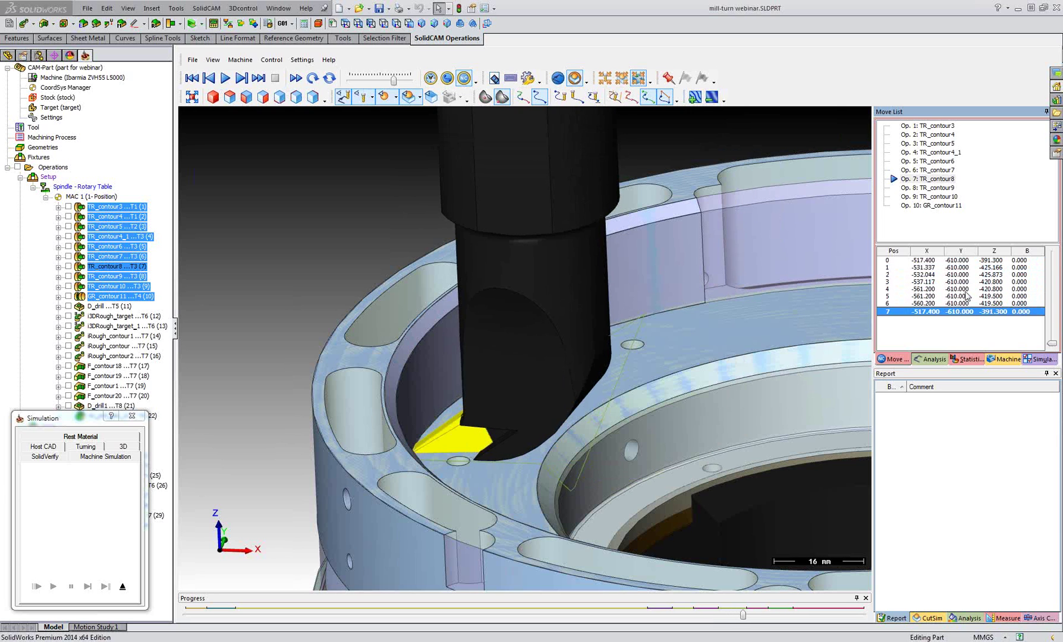
{"action": "middle_click_drag", "start_coordinate": [678, 450], "coordinate": [566, 384]}
{"action": "scroll", "coordinate": [552, 299], "scroll_direction": "down", "scroll_amount": 2}
{"action": "scroll", "coordinate": [553, 300], "scroll_direction": "down", "scroll_amount": 3}
{"action": "mouse_move", "coordinate": [559, 354]}
{"action": "middle_click_drag", "start_coordinate": [528, 339], "coordinate": [531, 363]}
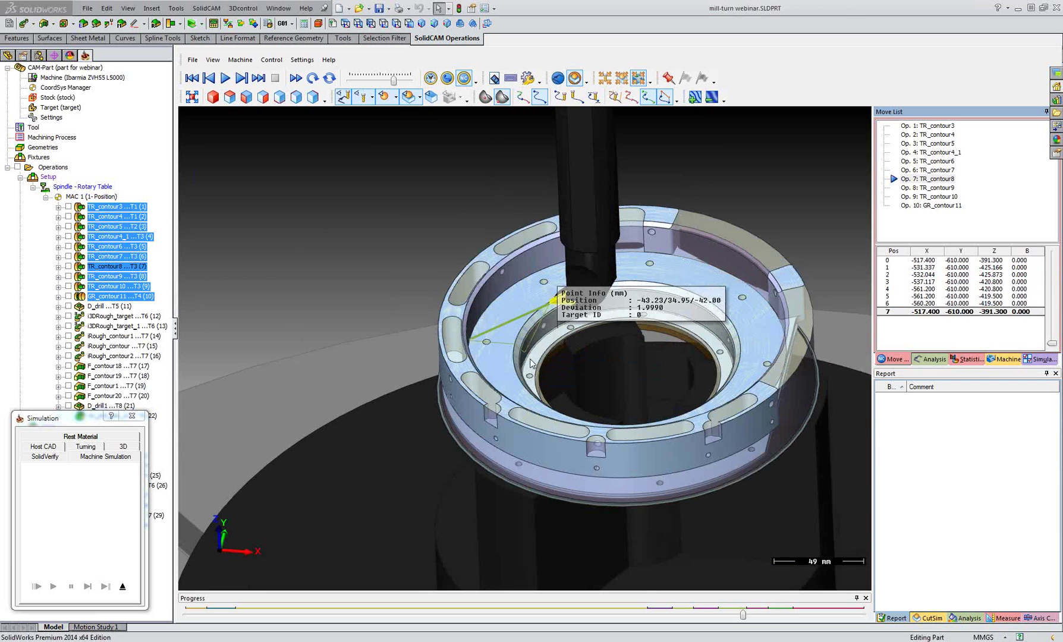
{"action": "scroll", "coordinate": [531, 364], "scroll_direction": "up", "scroll_amount": 2}
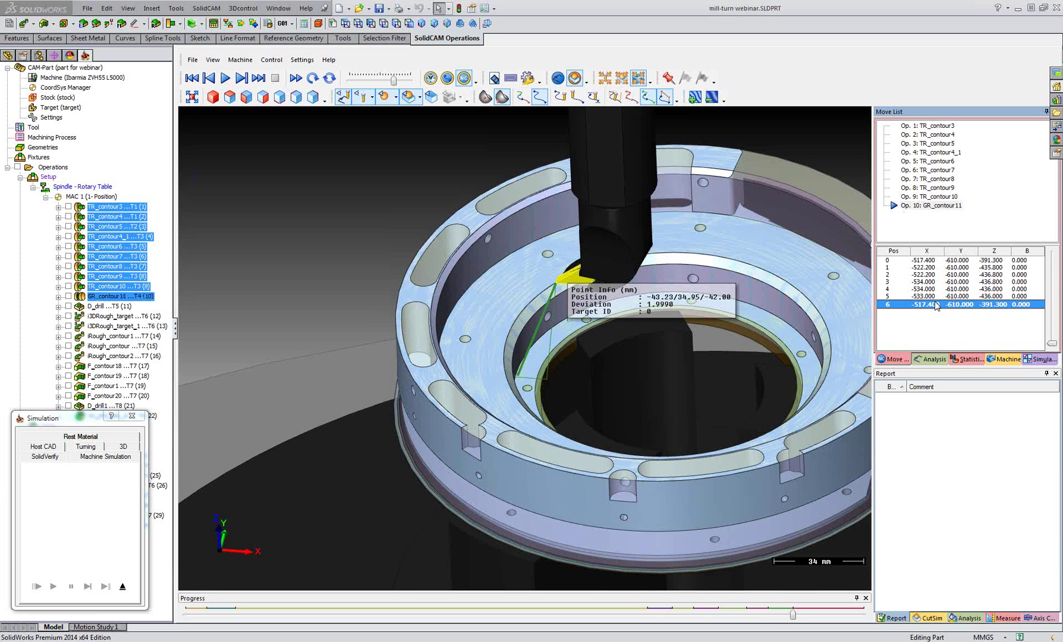
Advance to GR_contour11 and step its horizontal grooving tool through the outer groove above the flange to position 20
{"action": "scroll", "coordinate": [434, 310], "scroll_direction": "down", "scroll_amount": 8}
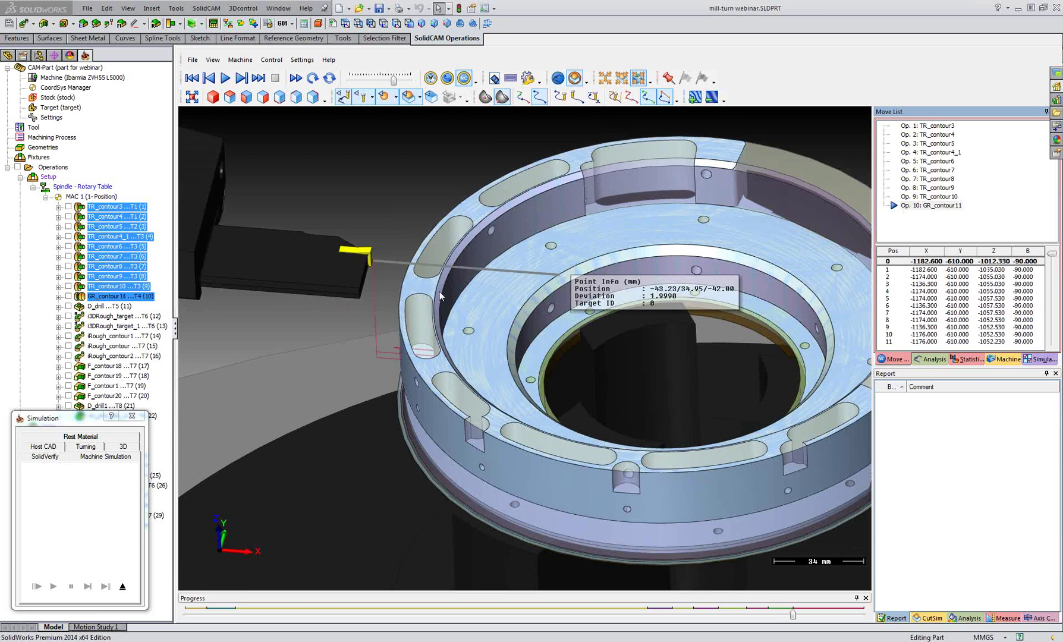
{"action": "middle_click_drag", "start_coordinate": [553, 343], "coordinate": [578, 380]}
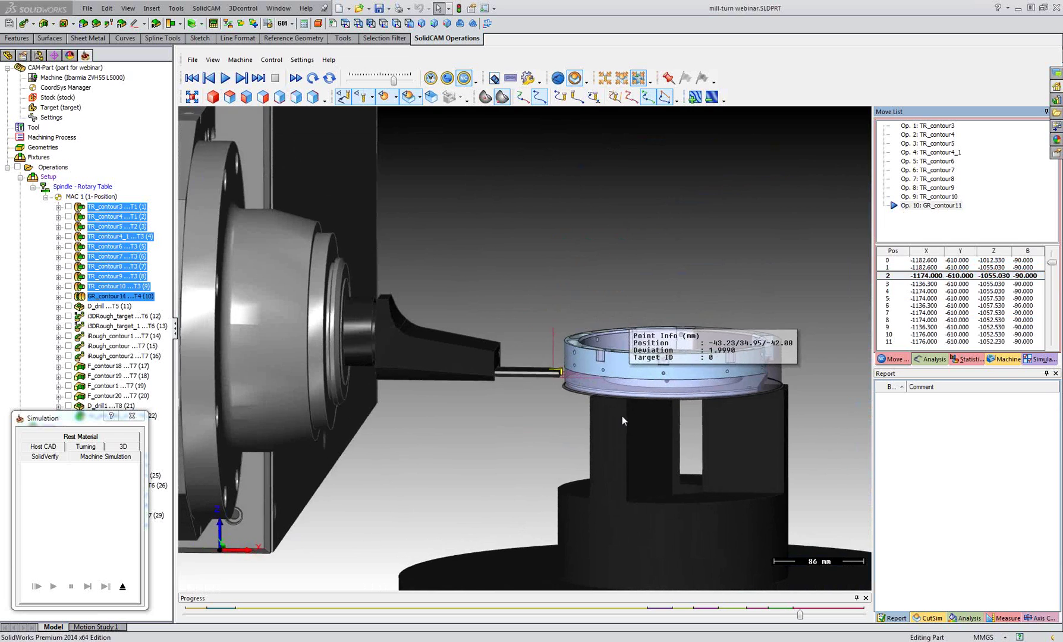
{"action": "scroll", "coordinate": [551, 379], "scroll_direction": "up", "scroll_amount": 10}
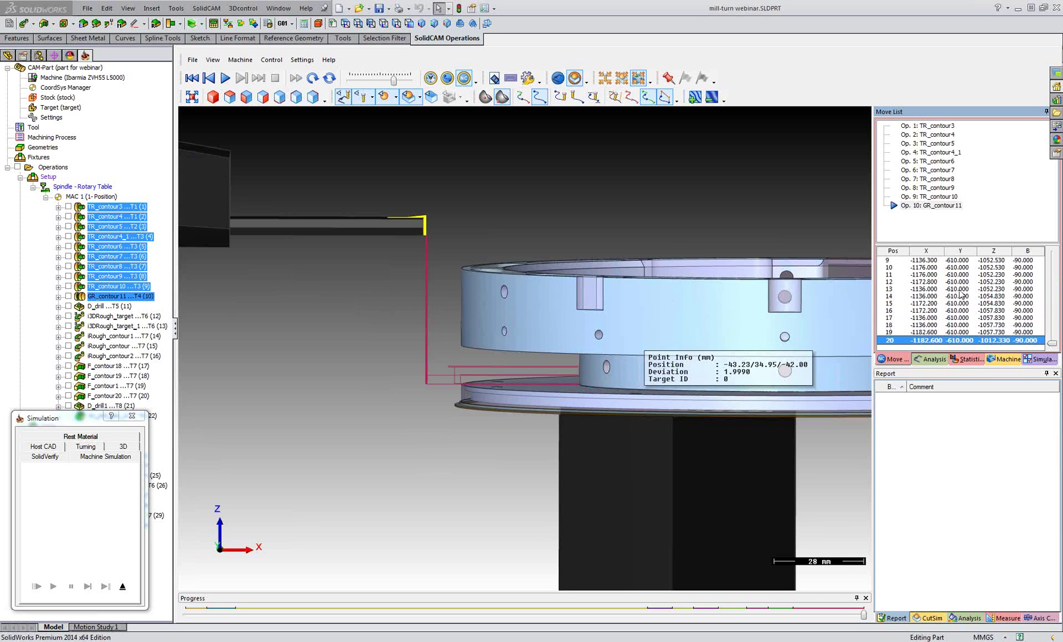
Review the whole machine with the head horizontal beside the rotary table, and exit the simulation
{"action": "scroll", "coordinate": [550, 312], "scroll_direction": "down", "scroll_amount": 6}
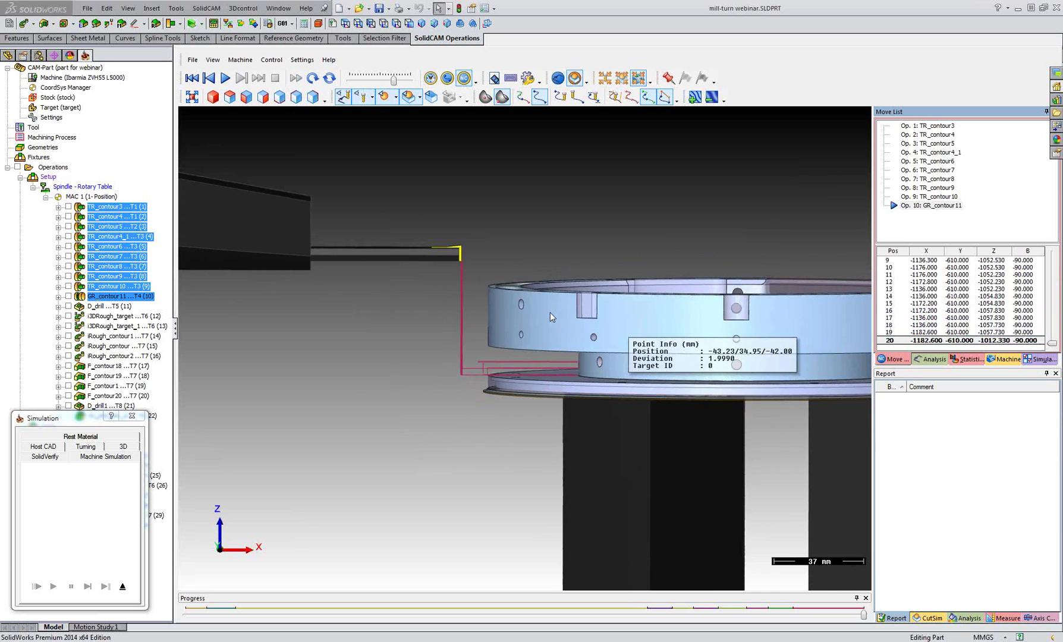
{"action": "middle_click_drag", "start_coordinate": [551, 311], "coordinate": [637, 406]}
{"action": "scroll", "coordinate": [637, 402], "scroll_direction": "down", "scroll_amount": 8}
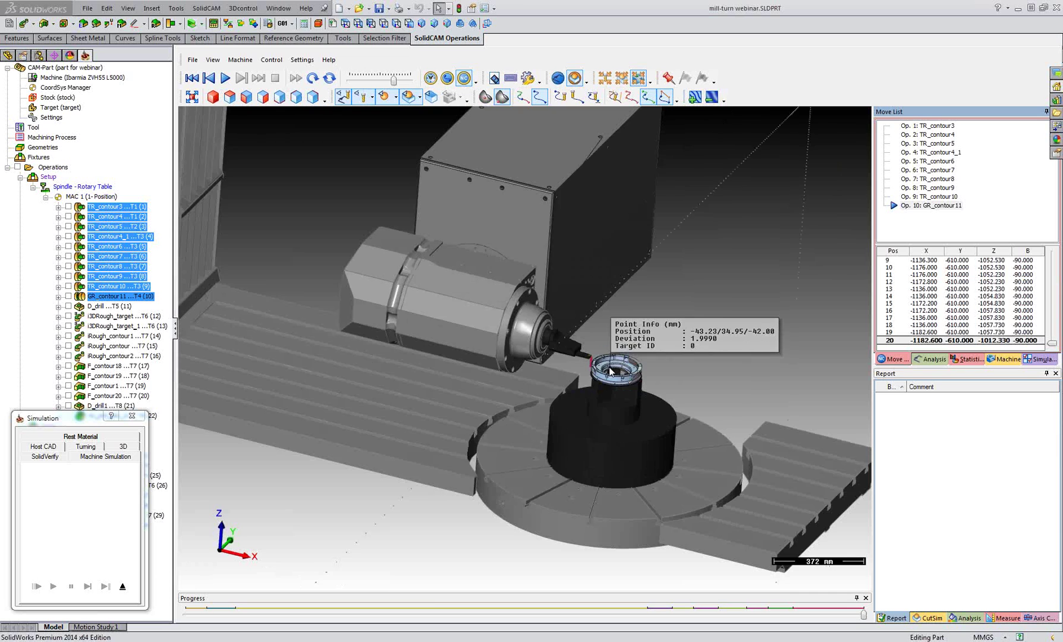
{"action": "middle_click_drag", "start_coordinate": [610, 371], "coordinate": [603, 374]}
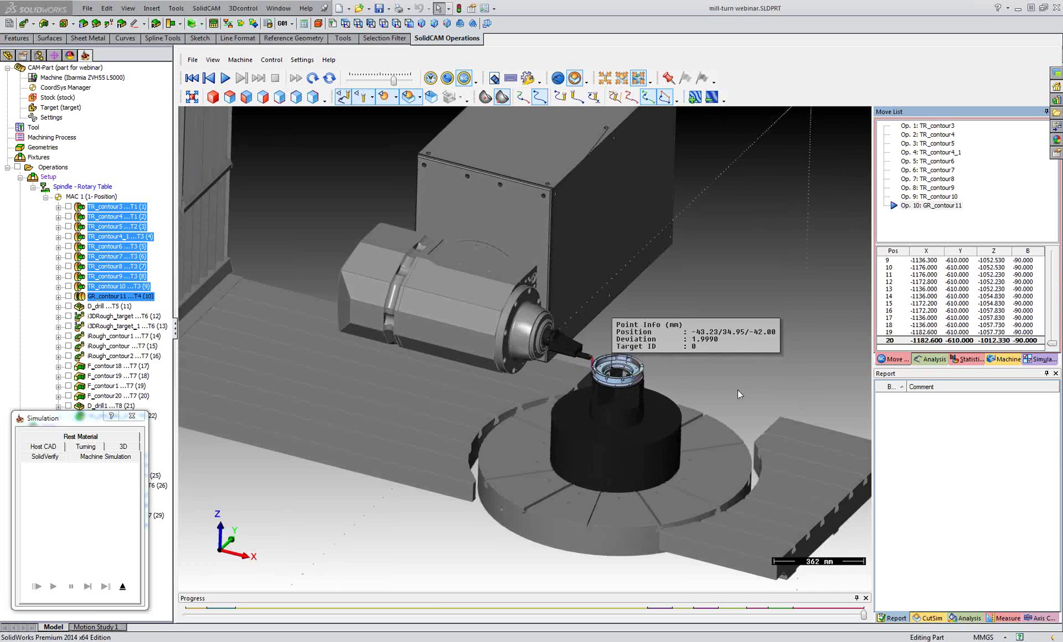
{"action": "left_click", "coordinate": [125, 588]}
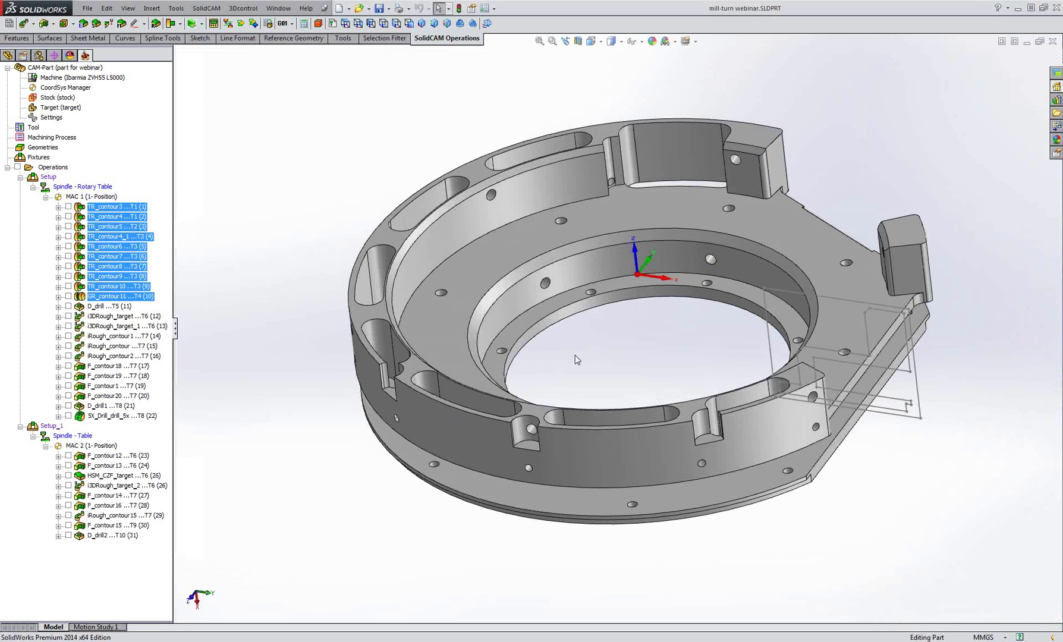
Start the machine simulation for the D_drill operation
{"action": "left_click", "coordinate": [110, 306]}
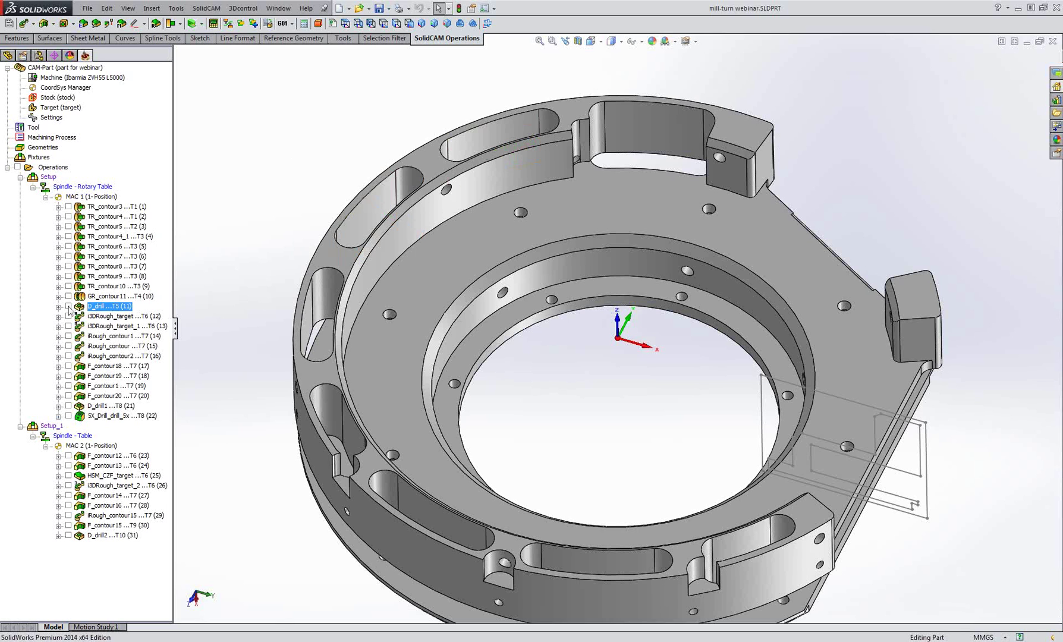
{"action": "right_click", "coordinate": [89, 305]}
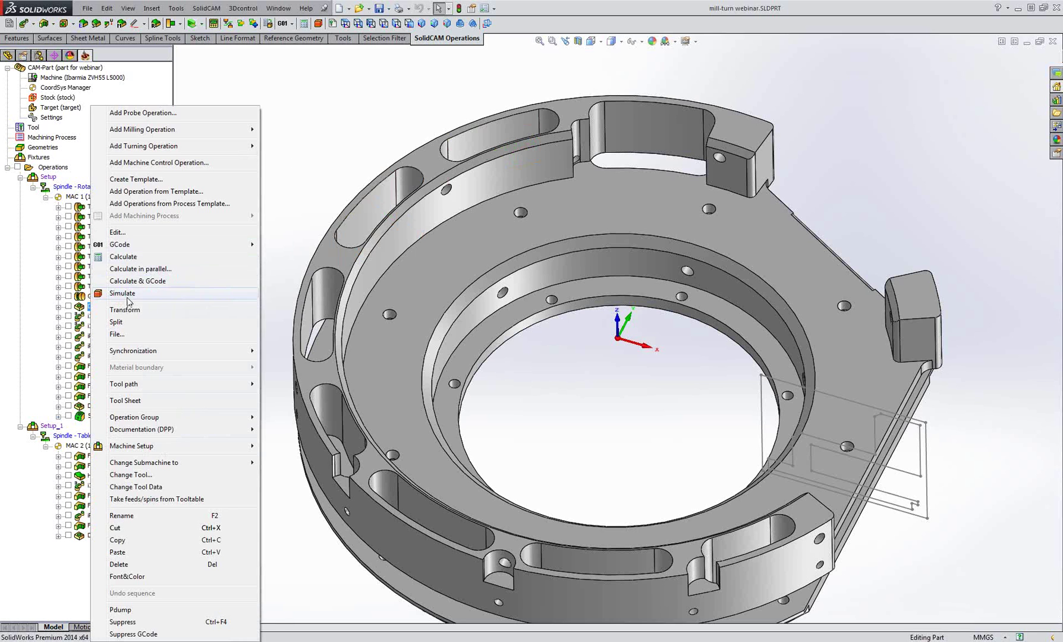
{"action": "left_click", "coordinate": [126, 295]}
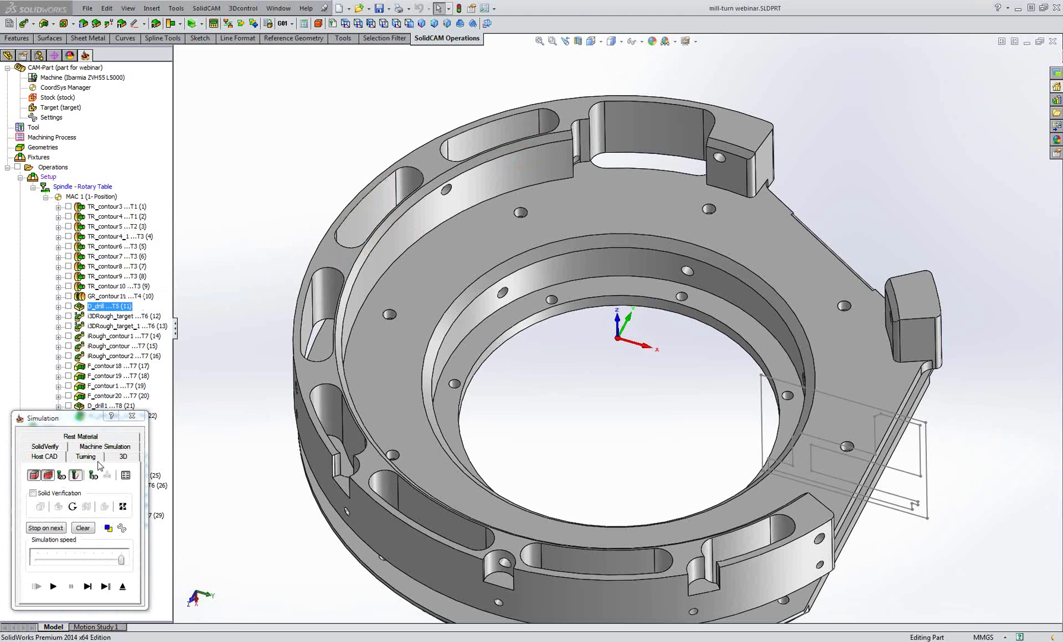
{"action": "left_click", "coordinate": [104, 447]}
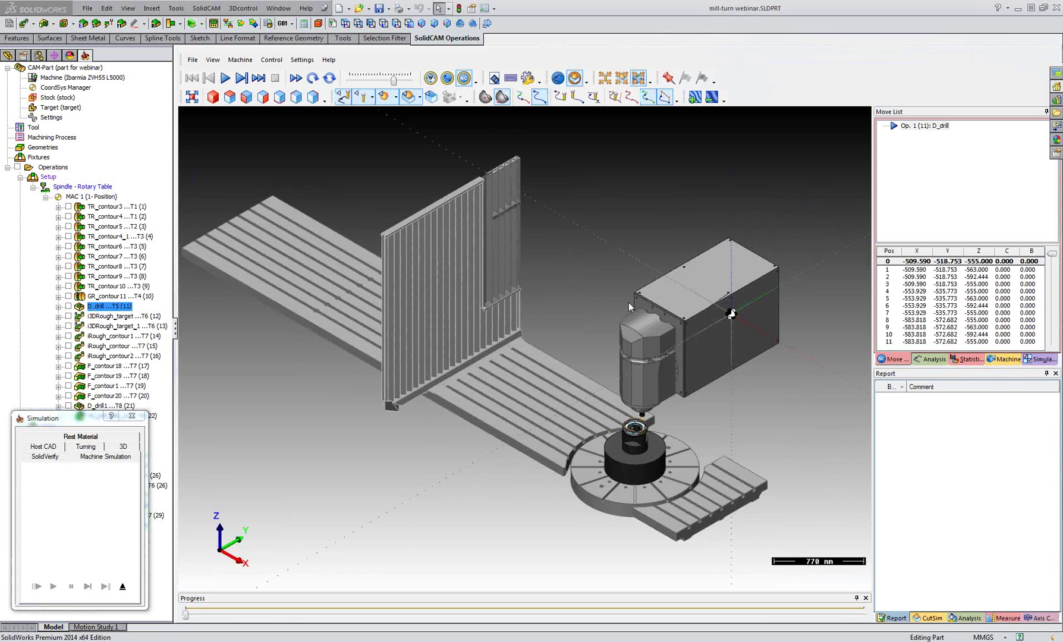
Inspect the drill above the ring and step the D_drill moves to position 12
{"action": "middle_click_drag", "start_coordinate": [628, 302], "coordinate": [713, 382]}
{"action": "scroll", "coordinate": [627, 363], "scroll_direction": "up", "scroll_amount": 10}
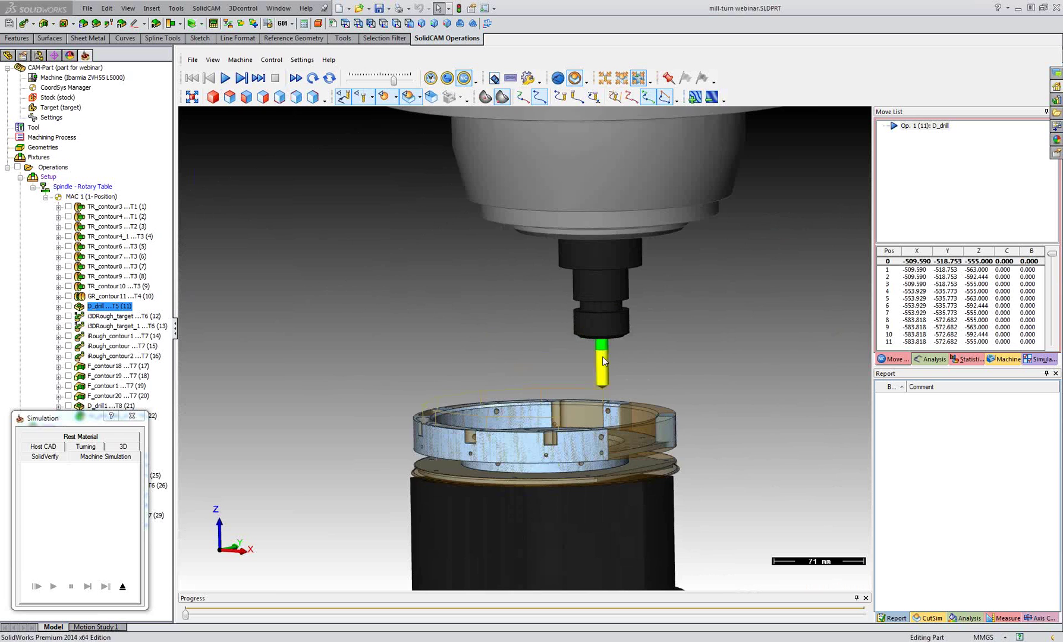
{"action": "scroll", "coordinate": [602, 356], "scroll_direction": "up", "scroll_amount": 5}
{"action": "middle_click_drag", "start_coordinate": [590, 319], "coordinate": [595, 387]}
{"action": "scroll", "coordinate": [613, 402], "scroll_direction": "down", "scroll_amount": 2}
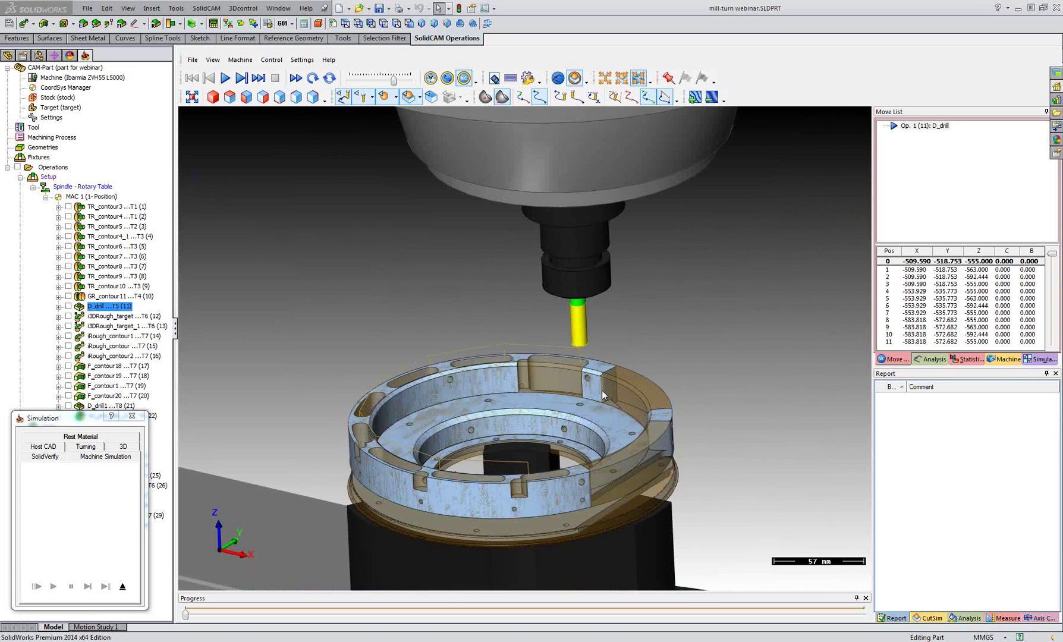
{"action": "middle_click_drag", "start_coordinate": [601, 391], "coordinate": [762, 357]}
{"action": "scroll", "coordinate": [762, 357], "scroll_direction": "down", "scroll_amount": 1}
{"action": "left_click", "coordinate": [966, 283]}
{"action": "scroll", "coordinate": [966, 309], "scroll_direction": "down", "scroll_amount": 9}
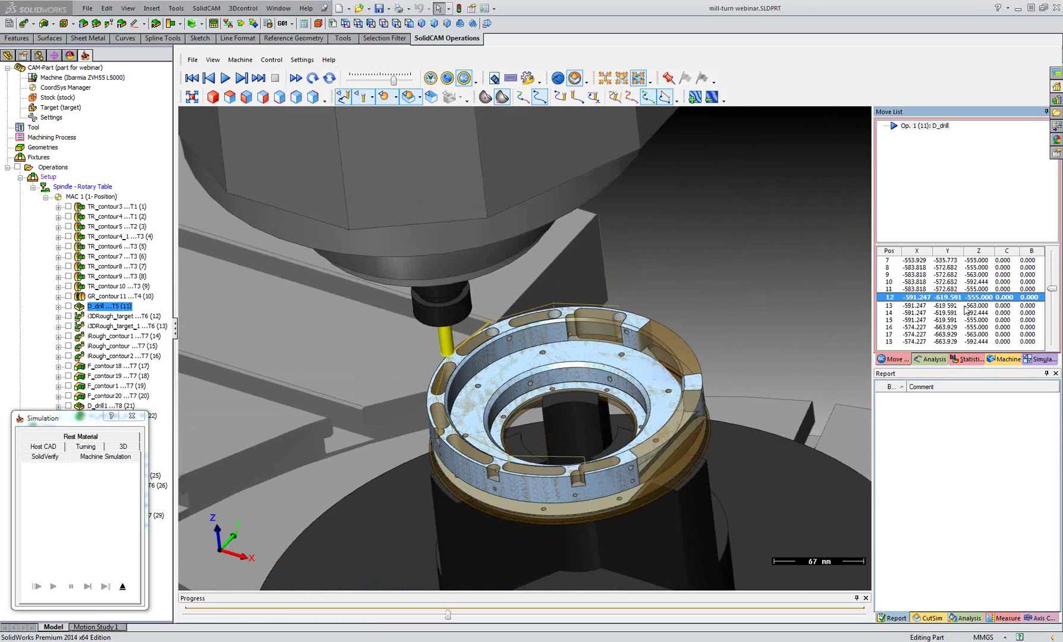
Step the D_drill moves to the final position 31 and examine the drilled holes around the ring's rim
{"action": "scroll", "coordinate": [945, 308], "scroll_direction": "down", "scroll_amount": 1}
{"action": "scroll", "coordinate": [931, 305], "scroll_direction": "down", "scroll_amount": 11}
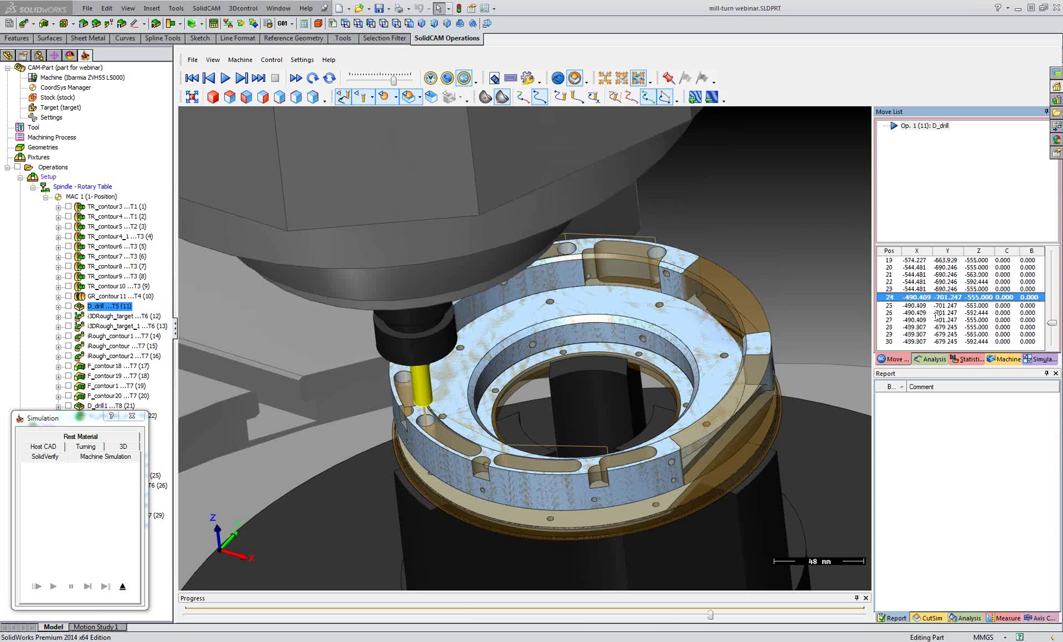
{"action": "scroll", "coordinate": [936, 315], "scroll_direction": "down", "scroll_amount": 7}
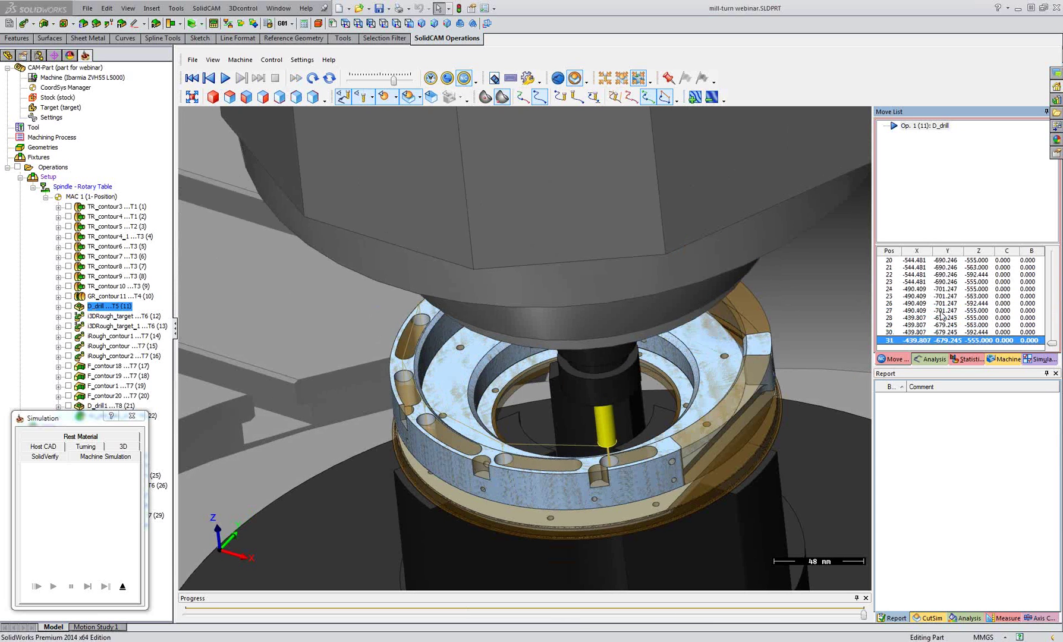
{"action": "middle_click_drag", "start_coordinate": [215, 318], "coordinate": [212, 298]}
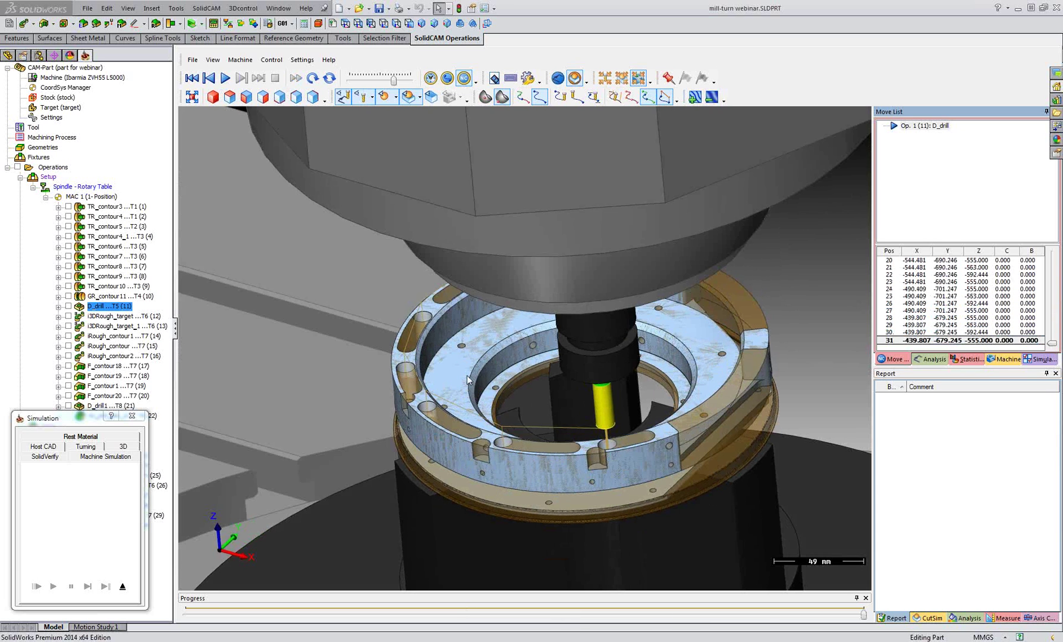
{"action": "middle_click_drag", "start_coordinate": [630, 377], "coordinate": [685, 294]}
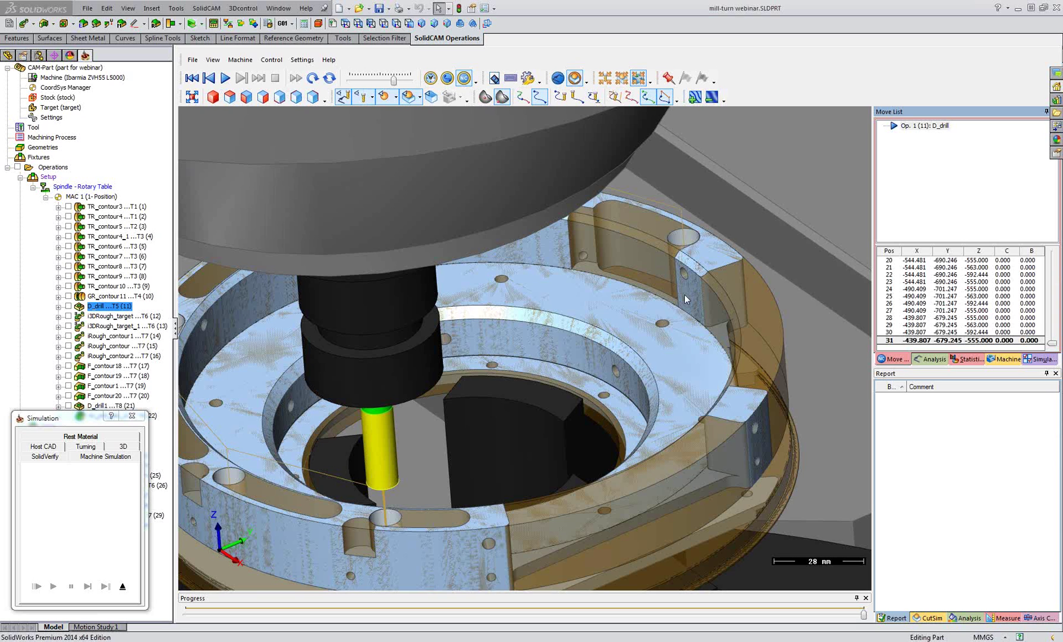
{"action": "middle_click_drag", "start_coordinate": [684, 293], "coordinate": [705, 383]}
{"action": "scroll", "coordinate": [705, 383], "scroll_direction": "down", "scroll_amount": 1}
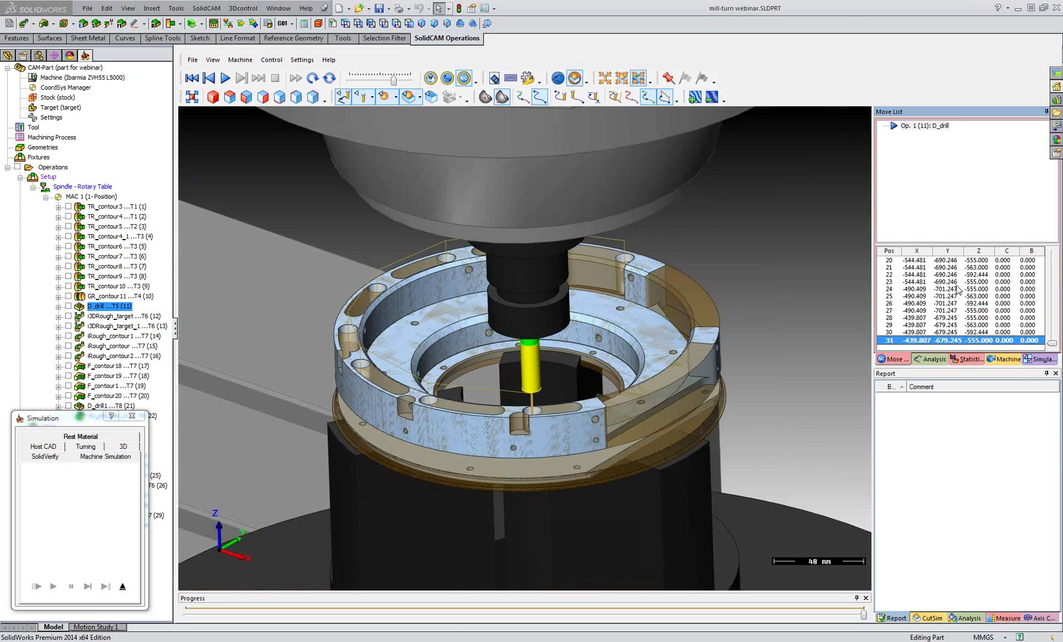
Load i3DRough_target into the simulation, change its toolpath display and step the end mill to position 3
{"action": "left_click", "coordinate": [125, 316]}
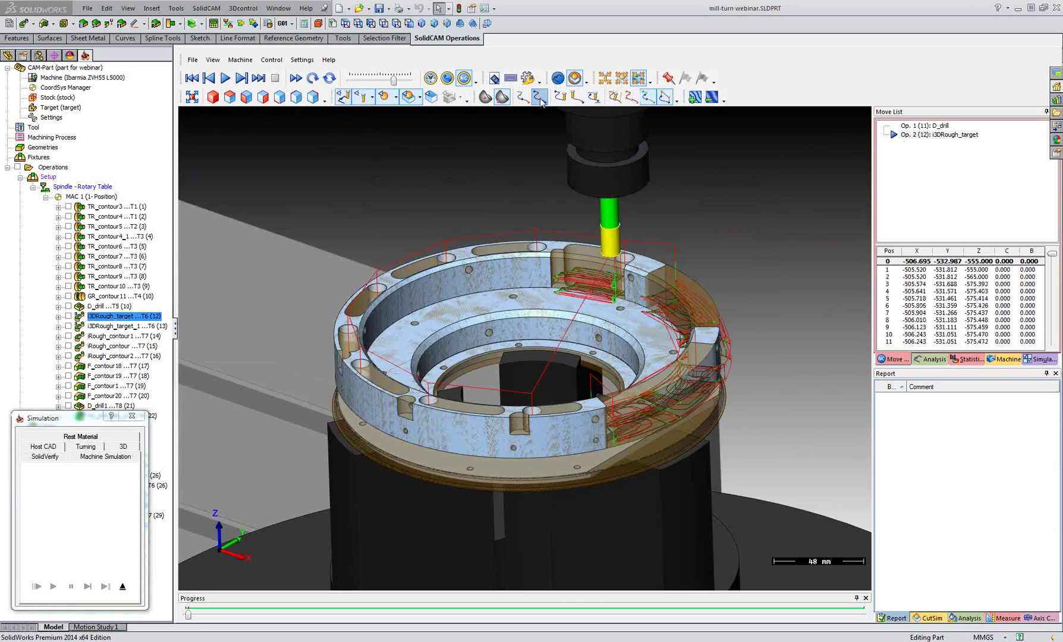
{"action": "left_click", "coordinate": [538, 103]}
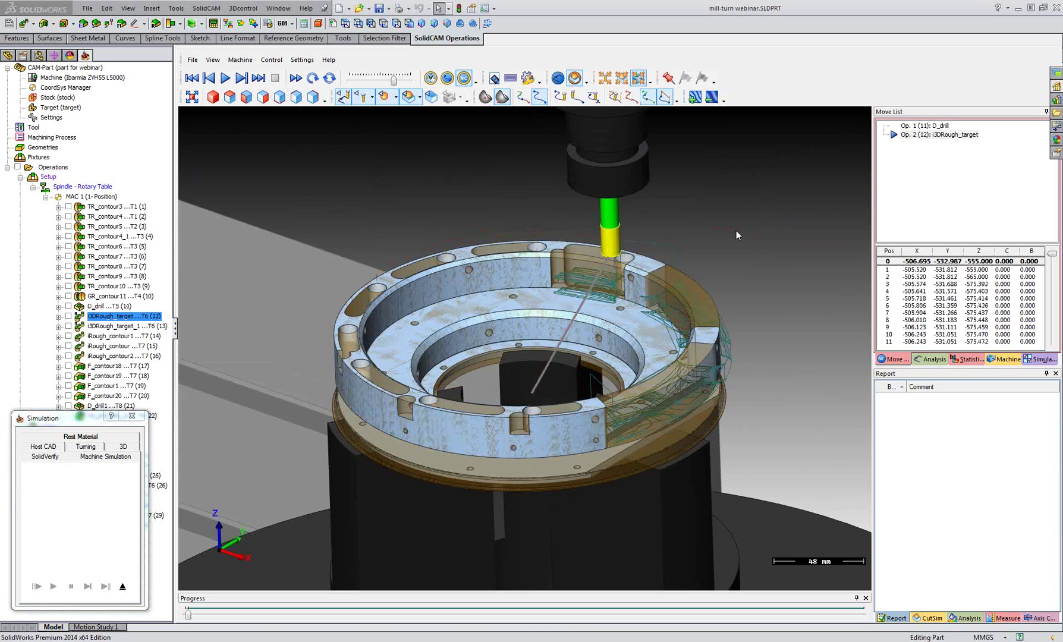
{"action": "scroll", "coordinate": [735, 231], "scroll_direction": "up", "scroll_amount": 2}
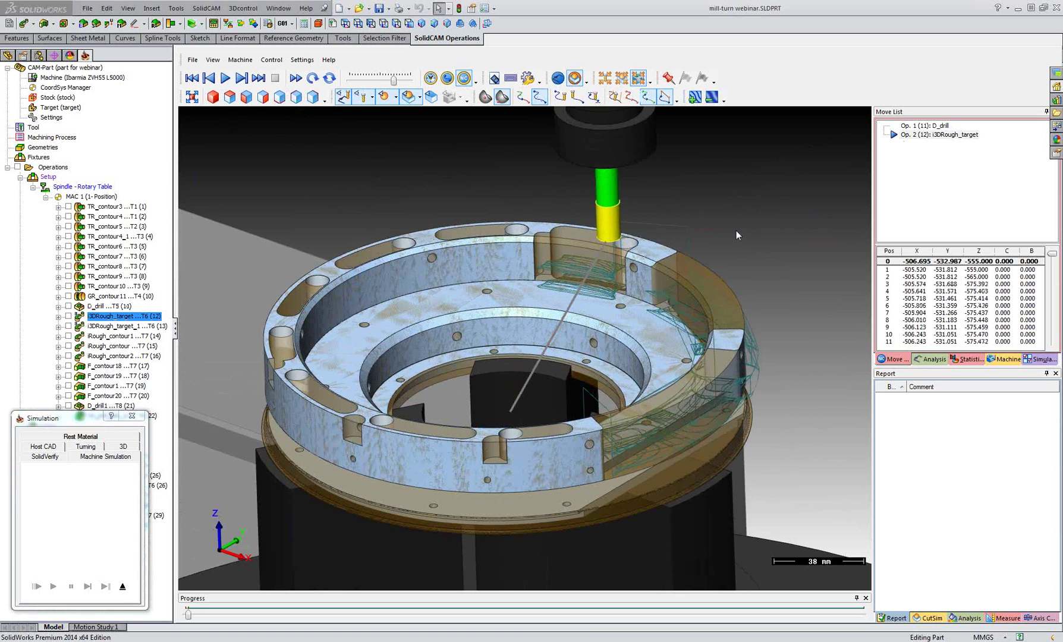
{"action": "scroll", "coordinate": [736, 230], "scroll_direction": "up", "scroll_amount": 2}
{"action": "left_click", "coordinate": [939, 270]}
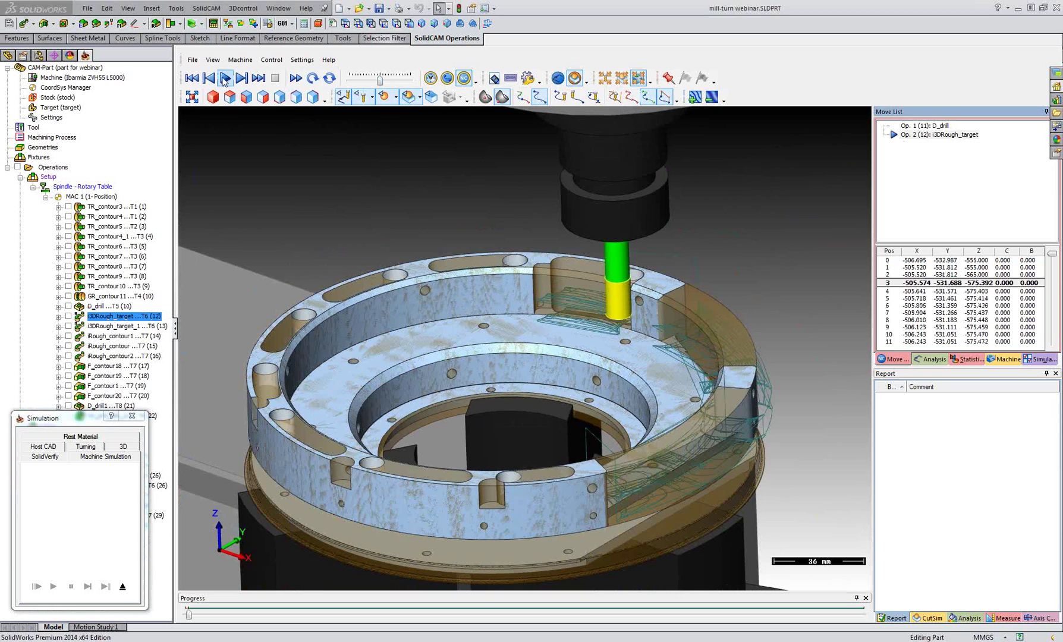
Play the i3DRough_target simulation to its final position 7221, inspecting the milled rim pocket and cut-out side of the ring
{"action": "left_click", "coordinate": [225, 77]}
{"action": "left_click", "coordinate": [233, 97]}
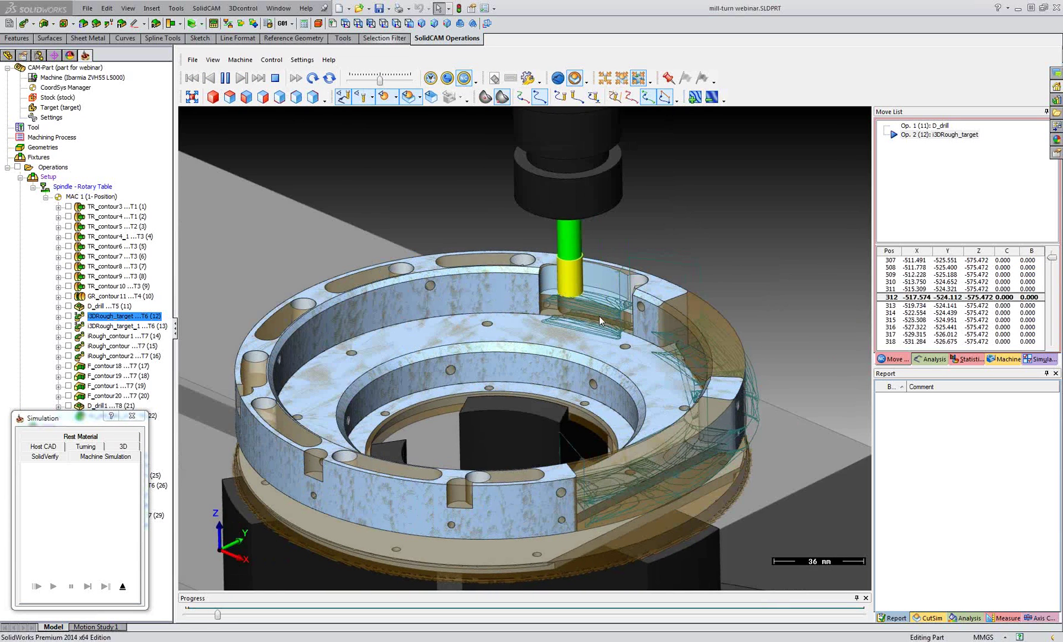
{"action": "scroll", "coordinate": [600, 318], "scroll_direction": "up", "scroll_amount": 2}
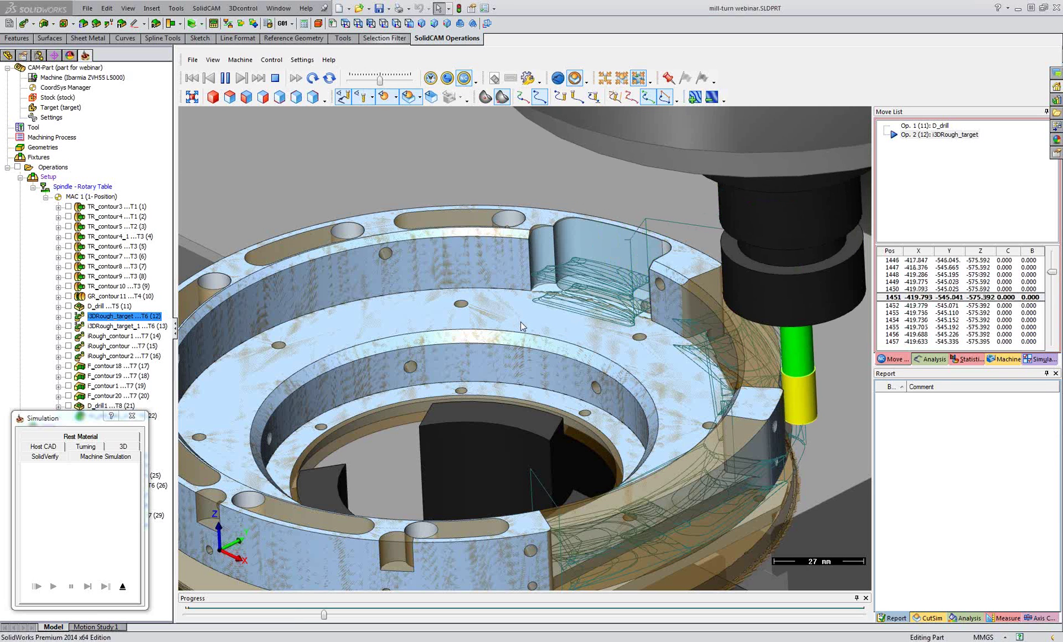
{"action": "scroll", "coordinate": [522, 326], "scroll_direction": "up", "scroll_amount": 1}
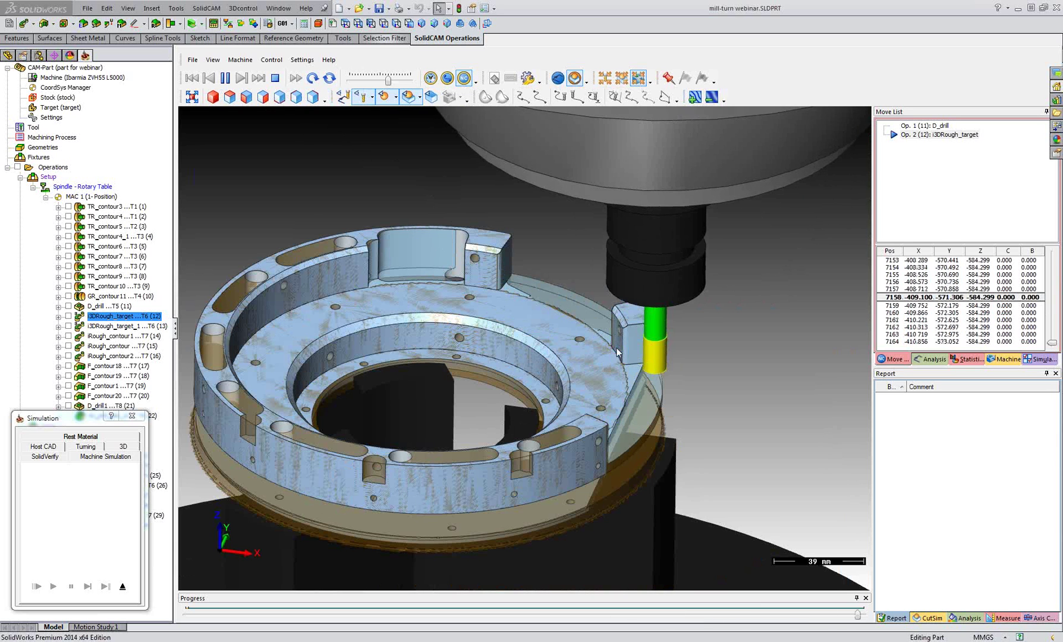
{"action": "middle_click_drag", "start_coordinate": [617, 352], "coordinate": [563, 371]}
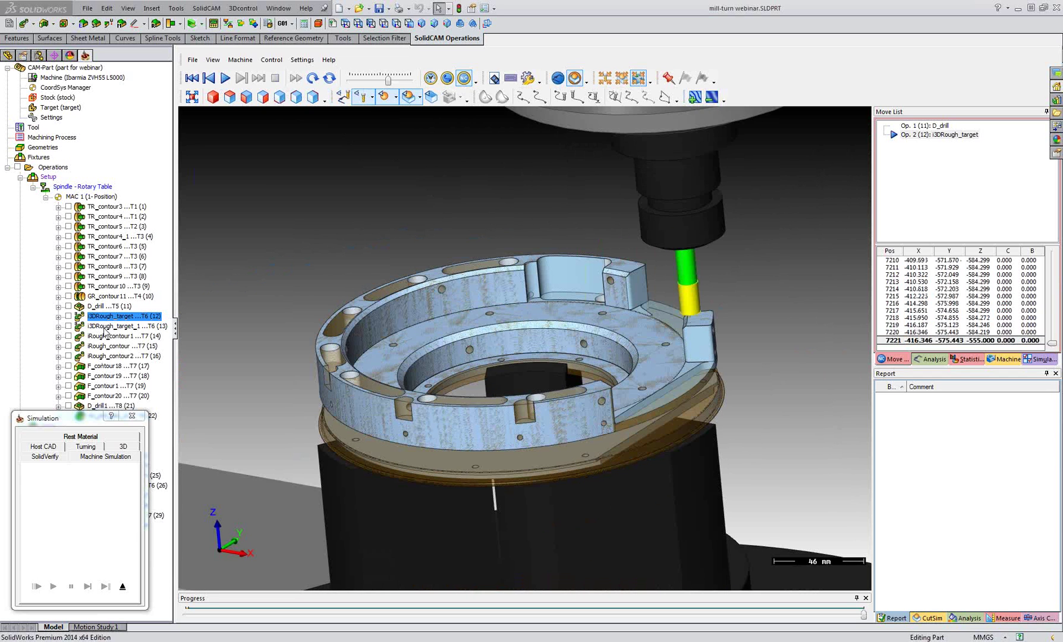
Inspect the rim blocks and cut-out side of the ring after the i3DRough_target roughing, from close up and from above
{"action": "middle_click_drag", "start_coordinate": [488, 363], "coordinate": [628, 422]}
{"action": "scroll", "coordinate": [628, 422], "scroll_direction": "up", "scroll_amount": 5}
{"action": "middle_click_drag", "start_coordinate": [632, 379], "coordinate": [695, 318]}
{"action": "scroll", "coordinate": [671, 295], "scroll_direction": "down", "scroll_amount": 1}
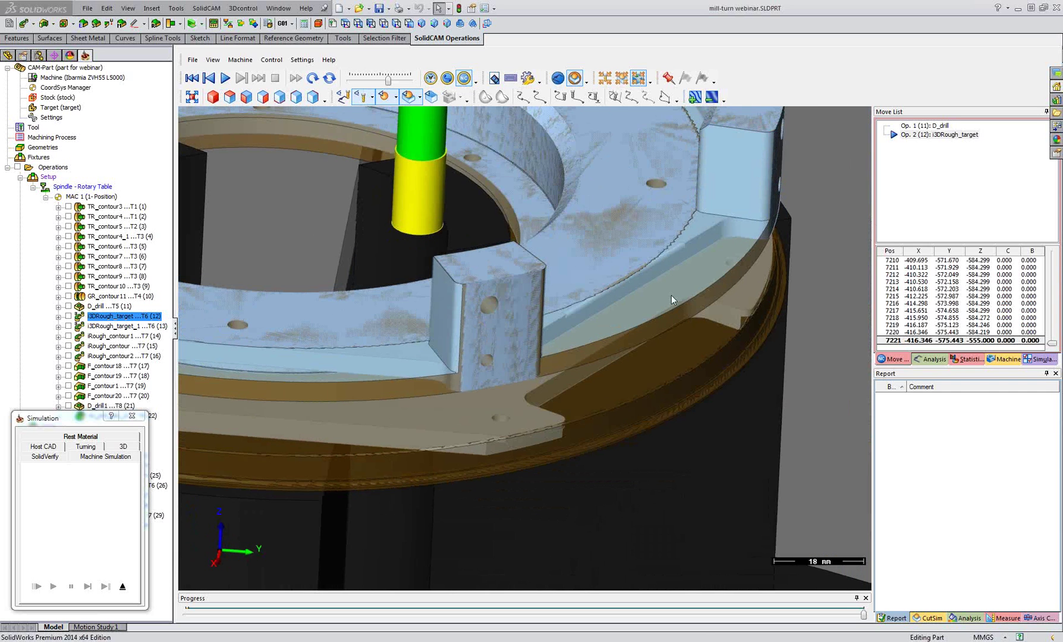
{"action": "scroll", "coordinate": [686, 340], "scroll_direction": "down", "scroll_amount": 2}
{"action": "scroll", "coordinate": [686, 340], "scroll_direction": "down", "scroll_amount": 2}
{"action": "middle_click_drag", "start_coordinate": [681, 342], "coordinate": [482, 300]}
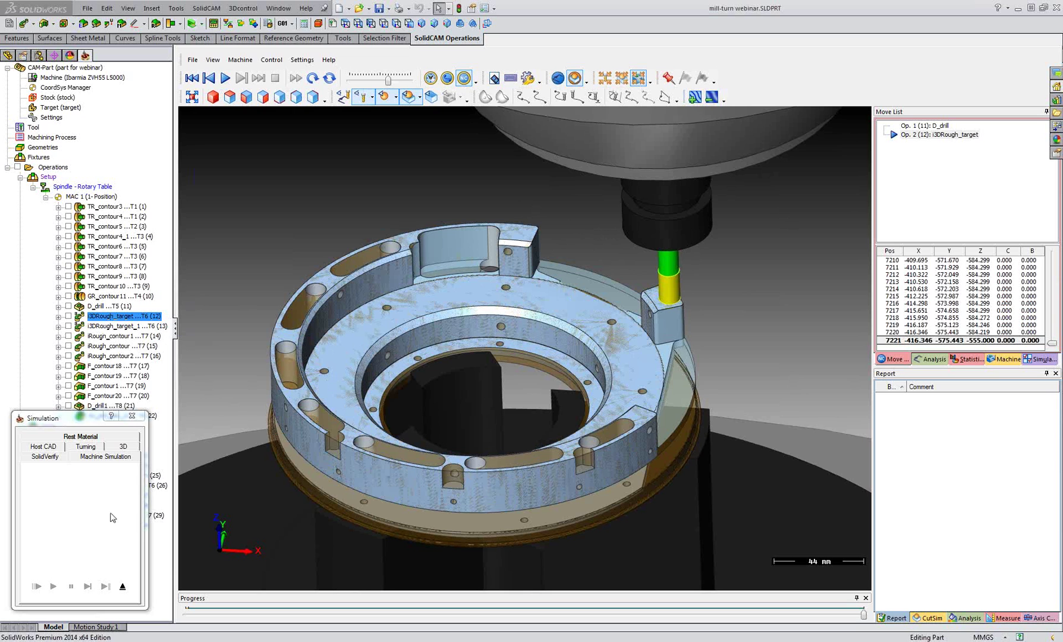
Load i3DRough_target_1 into the simulation, play it to its final position 1184 and inspect the ring's cut-out side and rim
{"action": "left_click", "coordinate": [92, 580]}
{"action": "left_click", "coordinate": [90, 327], "text": "ctrl"}
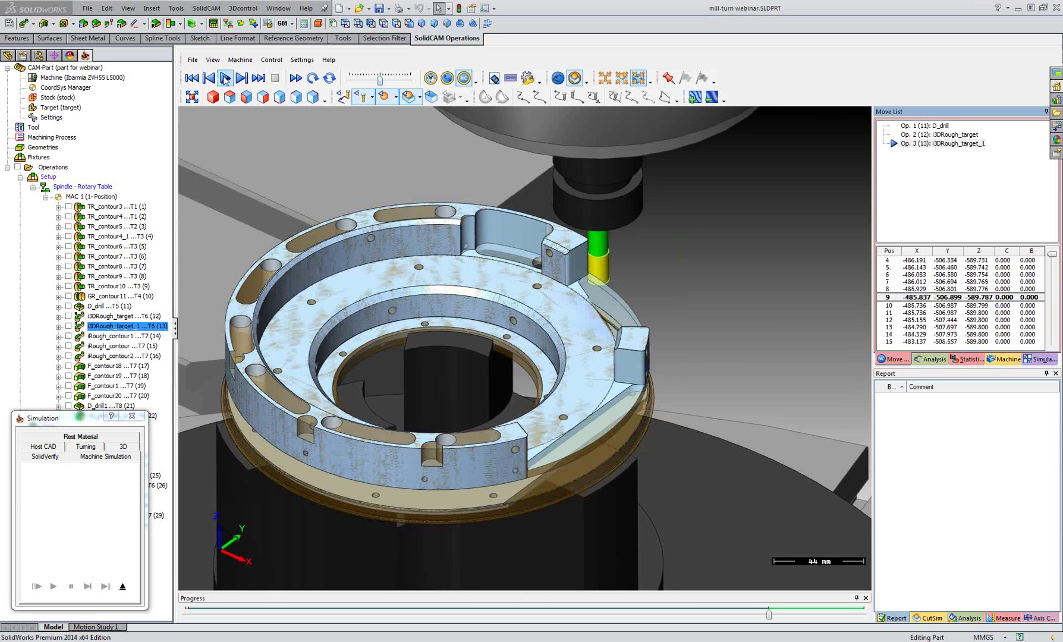
{"action": "left_click", "coordinate": [225, 78]}
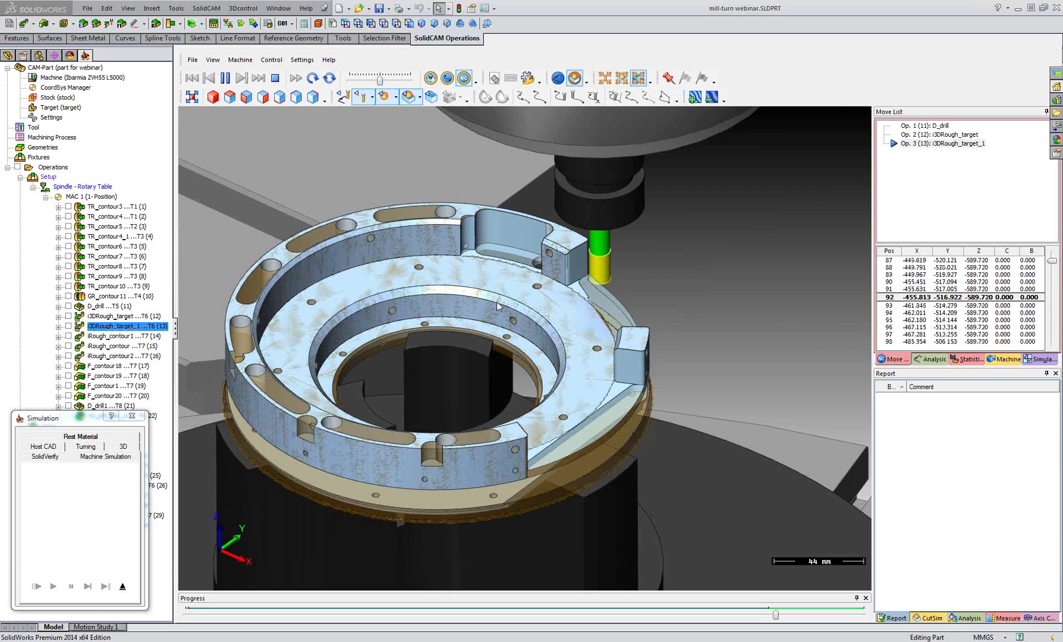
{"action": "middle_click_drag", "start_coordinate": [640, 387], "coordinate": [657, 386]}
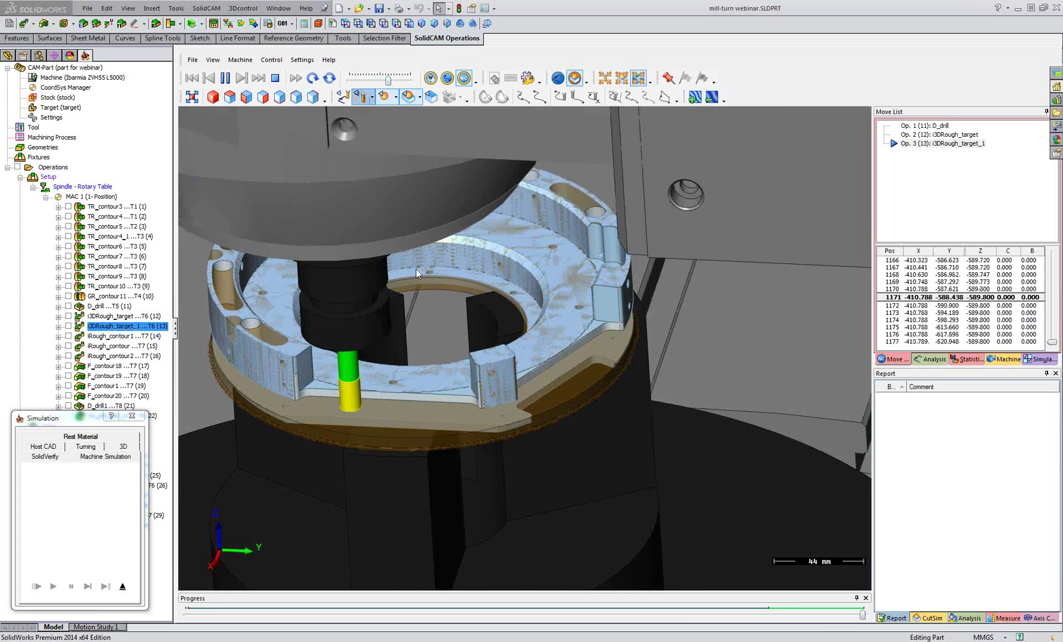
{"action": "middle_click_drag", "start_coordinate": [417, 278], "coordinate": [571, 388]}
{"action": "scroll", "coordinate": [595, 406], "scroll_direction": "down", "scroll_amount": 2}
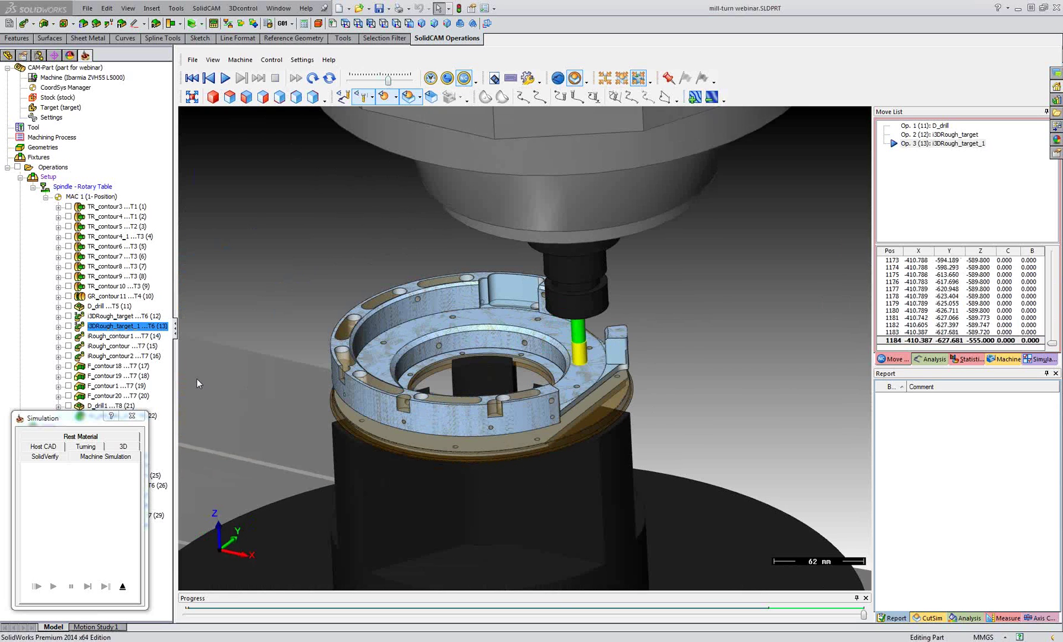
{"action": "scroll", "coordinate": [196, 378], "scroll_direction": "up", "scroll_amount": 1}
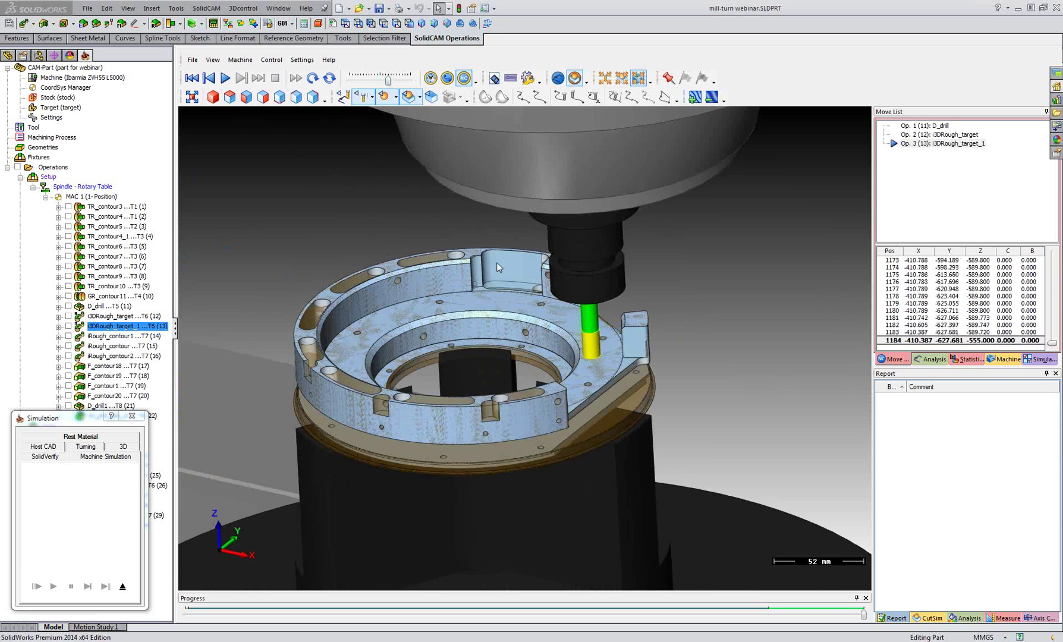
{"action": "scroll", "coordinate": [438, 256], "scroll_direction": "up", "scroll_amount": 2}
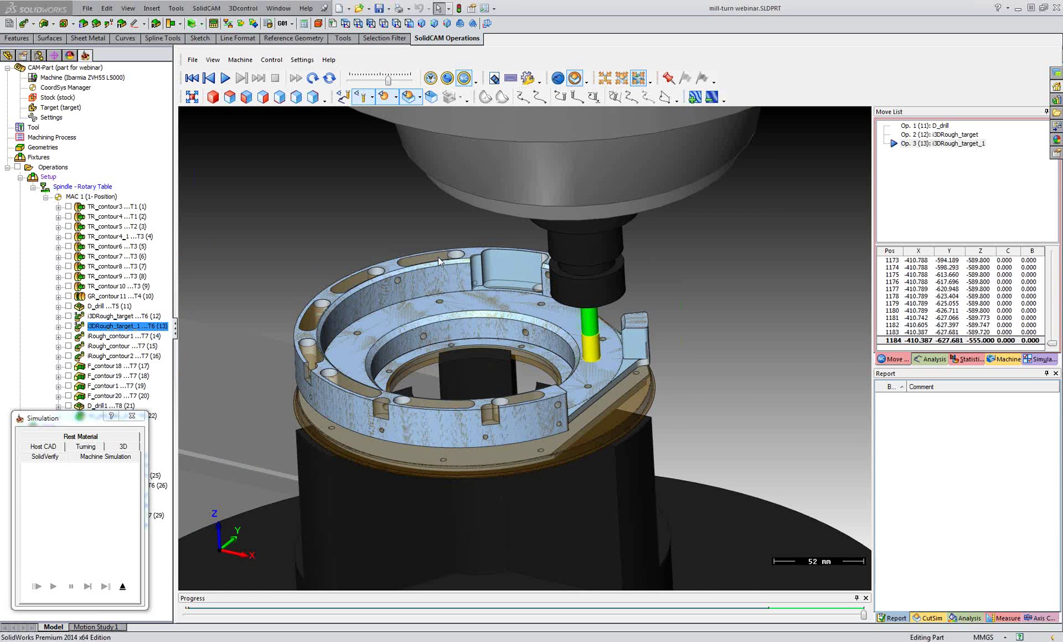
{"action": "scroll", "coordinate": [427, 248], "scroll_direction": "up", "scroll_amount": 1}
{"action": "scroll", "coordinate": [335, 274], "scroll_direction": "up", "scroll_amount": 2}
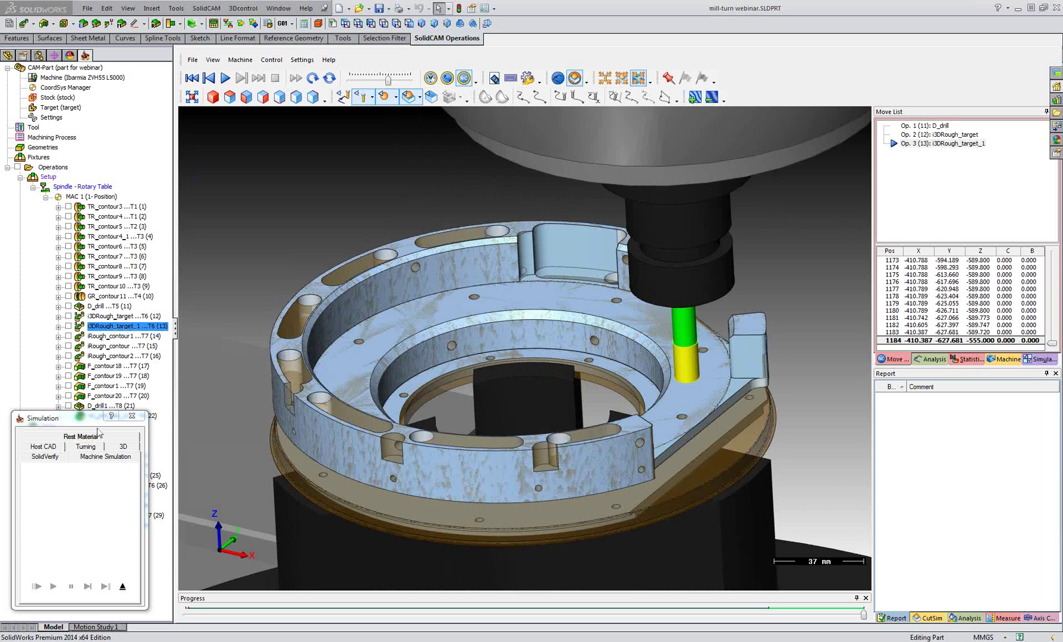
Load iRough_contour1 and play the rim slot roughing to its final position 28921, raising the simulation speed during playback and lowering it at the end
{"action": "left_click", "coordinate": [109, 337], "text": "ctrl"}
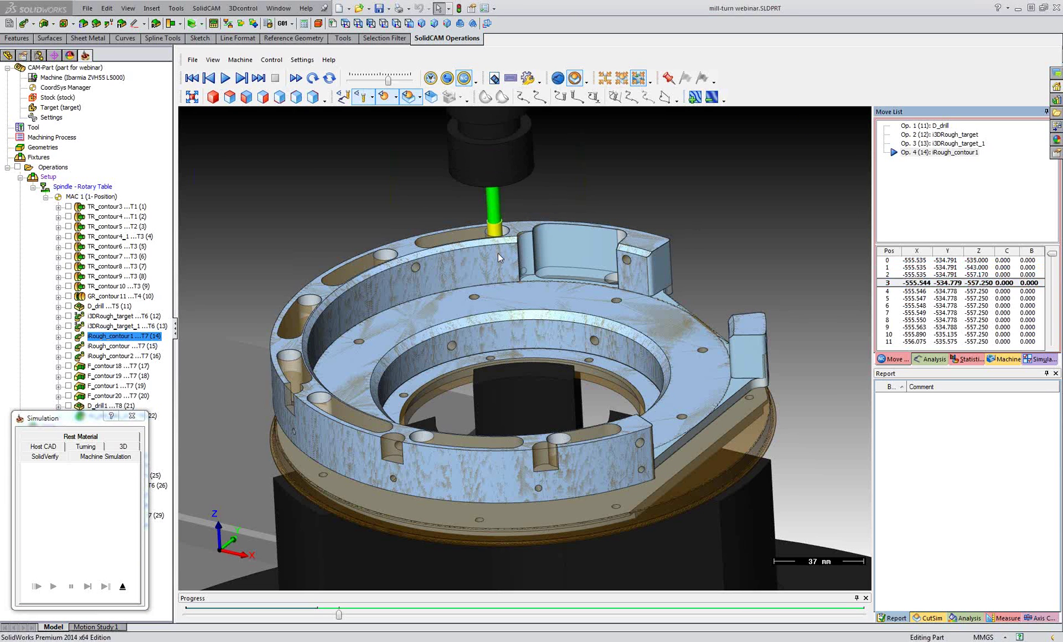
{"action": "mouse_move", "coordinate": [498, 253]}
{"action": "middle_mouse_down"}
{"action": "mouse_move", "coordinate": [501, 261]}
{"action": "mouse_move", "coordinate": [497, 238]}
{"action": "middle_mouse_up"}
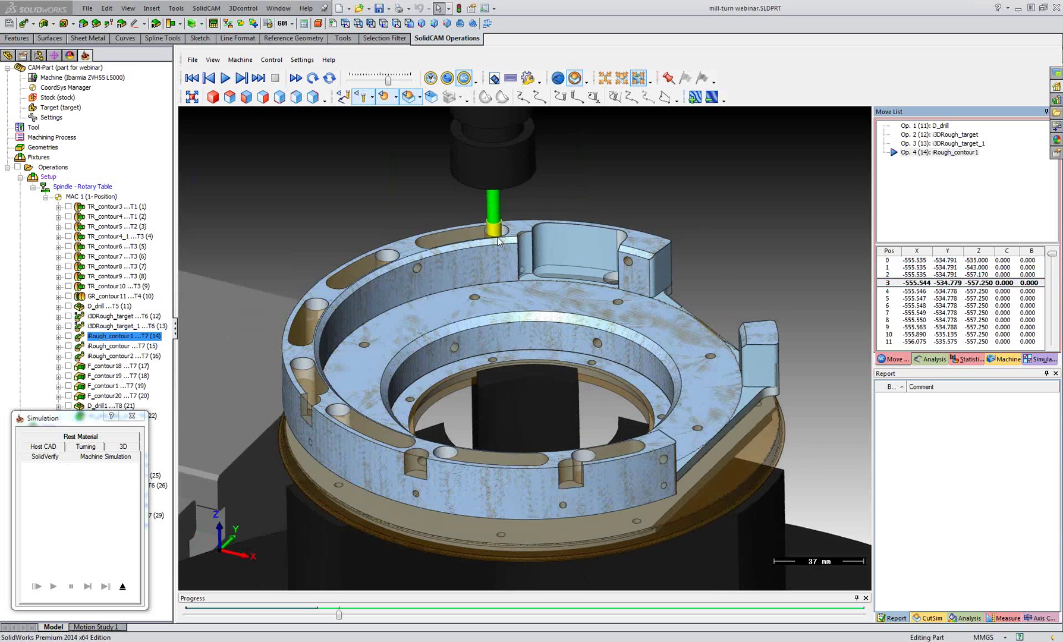
{"action": "scroll", "coordinate": [498, 241], "scroll_direction": "up", "scroll_amount": 3}
{"action": "scroll", "coordinate": [498, 241], "scroll_direction": "down", "scroll_amount": 2}
{"action": "left_click", "coordinate": [224, 77]}
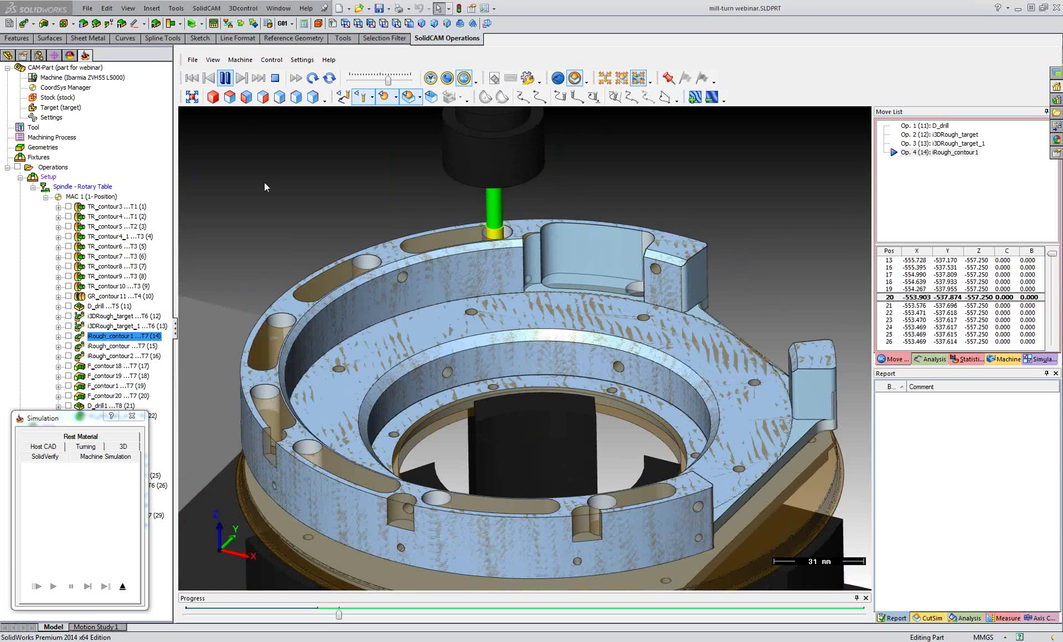
{"action": "left_click", "coordinate": [402, 81]}
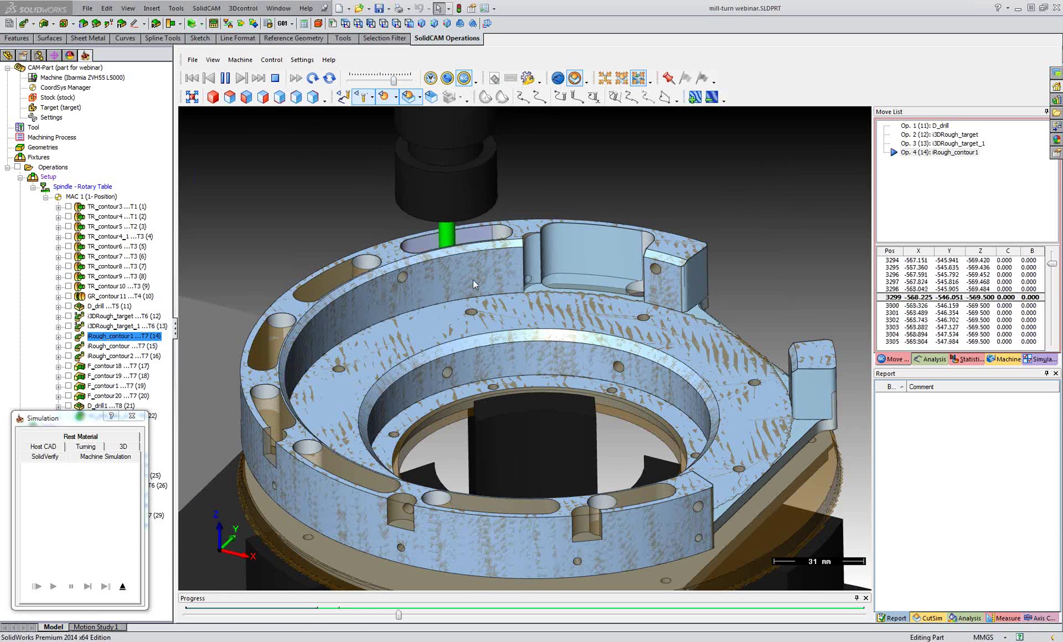
{"action": "middle_click_drag", "start_coordinate": [411, 301], "coordinate": [492, 301]}
{"action": "scroll", "coordinate": [492, 301], "scroll_direction": "down", "scroll_amount": 2}
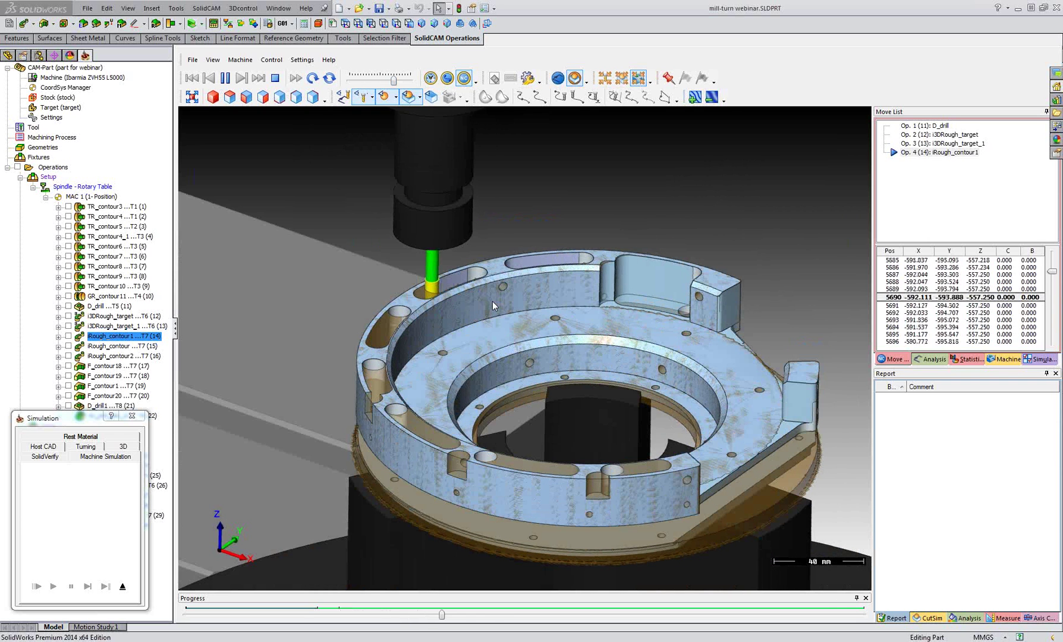
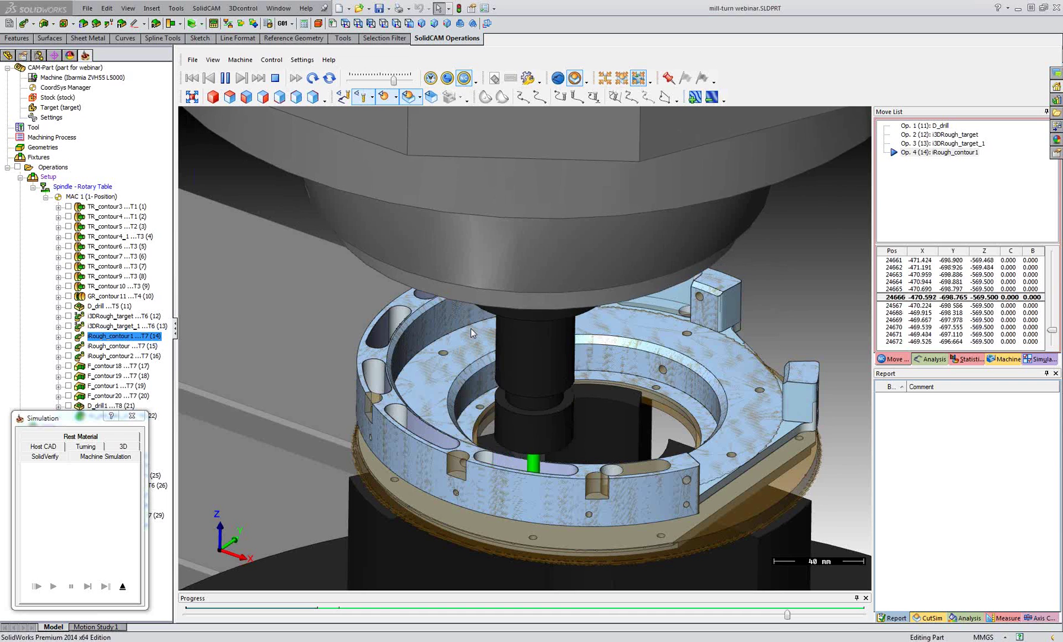
{"action": "left_click", "coordinate": [380, 76]}
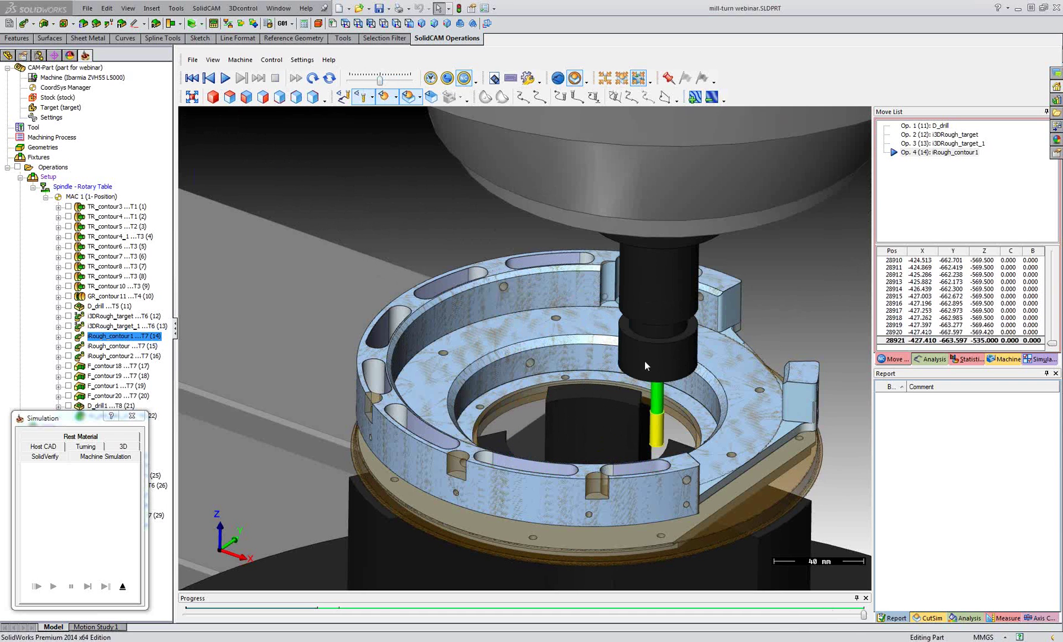
Inspect the roughed rim slots, the large rim pocket and the cut-out side of the ring
{"action": "middle_click_drag", "start_coordinate": [676, 372], "coordinate": [668, 368]}
{"action": "scroll", "coordinate": [668, 368], "scroll_direction": "up", "scroll_amount": 2}
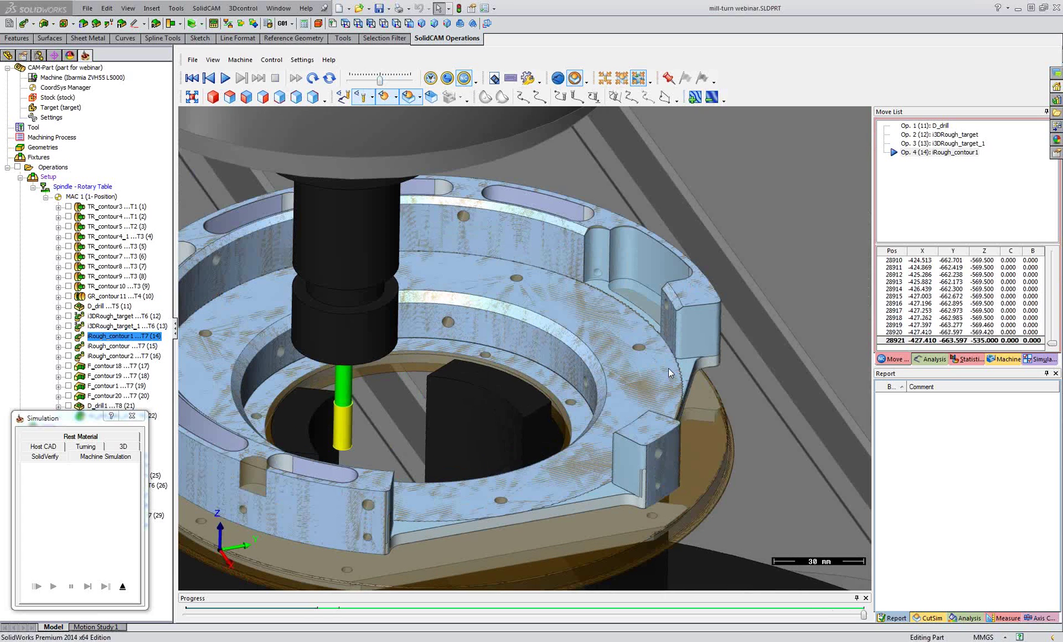
{"action": "scroll", "coordinate": [669, 367], "scroll_direction": "up", "scroll_amount": 3}
{"action": "middle_click_drag", "start_coordinate": [602, 288], "coordinate": [601, 323]}
{"action": "scroll", "coordinate": [601, 323], "scroll_direction": "down", "scroll_amount": 5}
{"action": "middle_click_drag", "start_coordinate": [506, 423], "coordinate": [657, 307]}
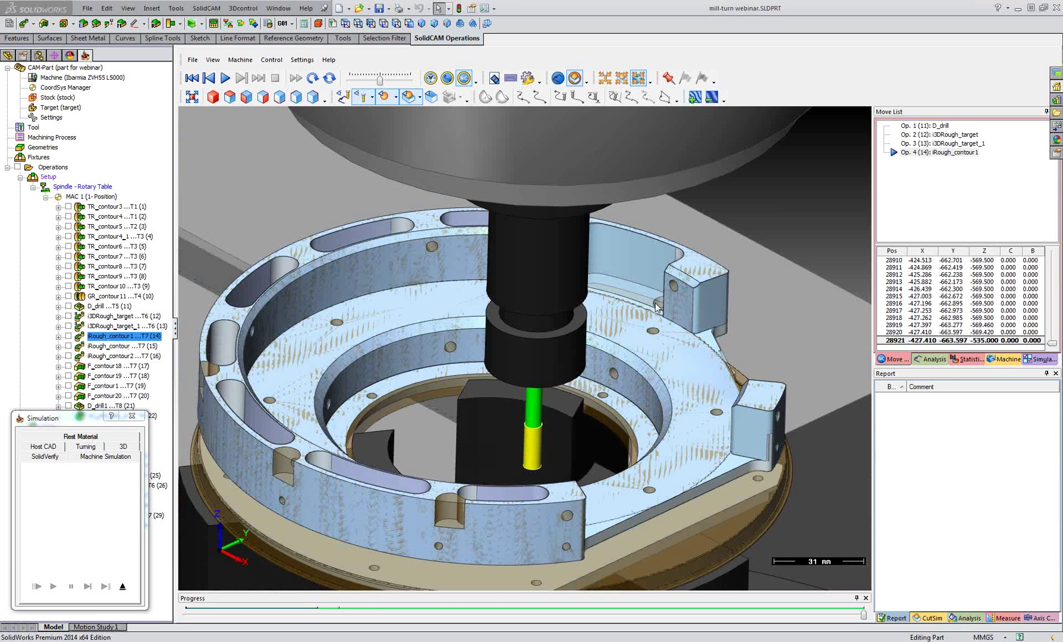
Load iRough_contour into the simulation and play the roughing of the large rim pocket at increased speed
{"action": "left_click", "coordinate": [97, 348]}
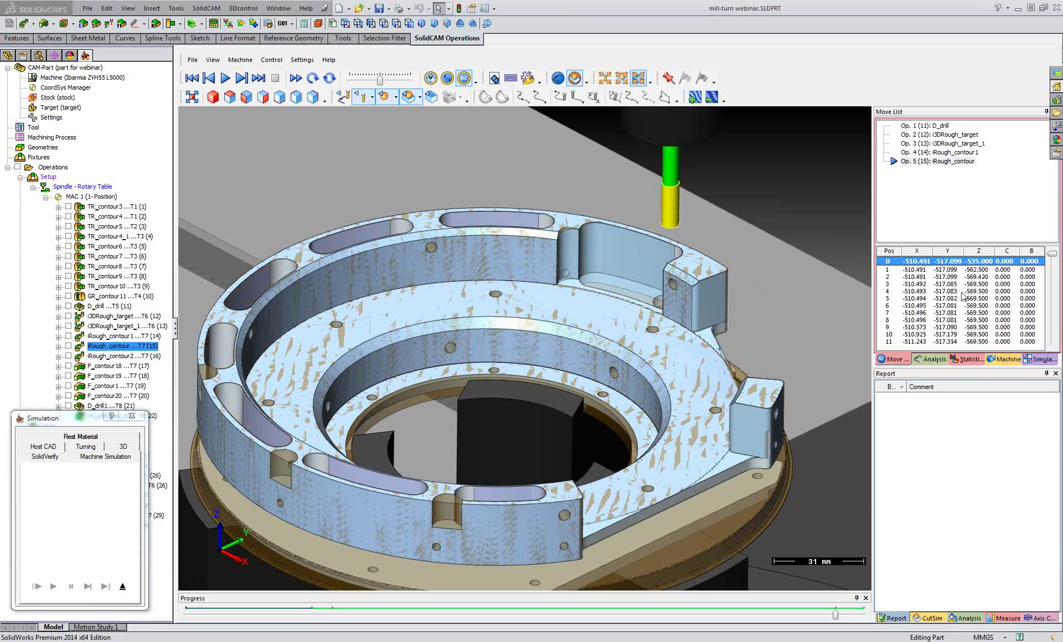
{"action": "left_click", "coordinate": [225, 78]}
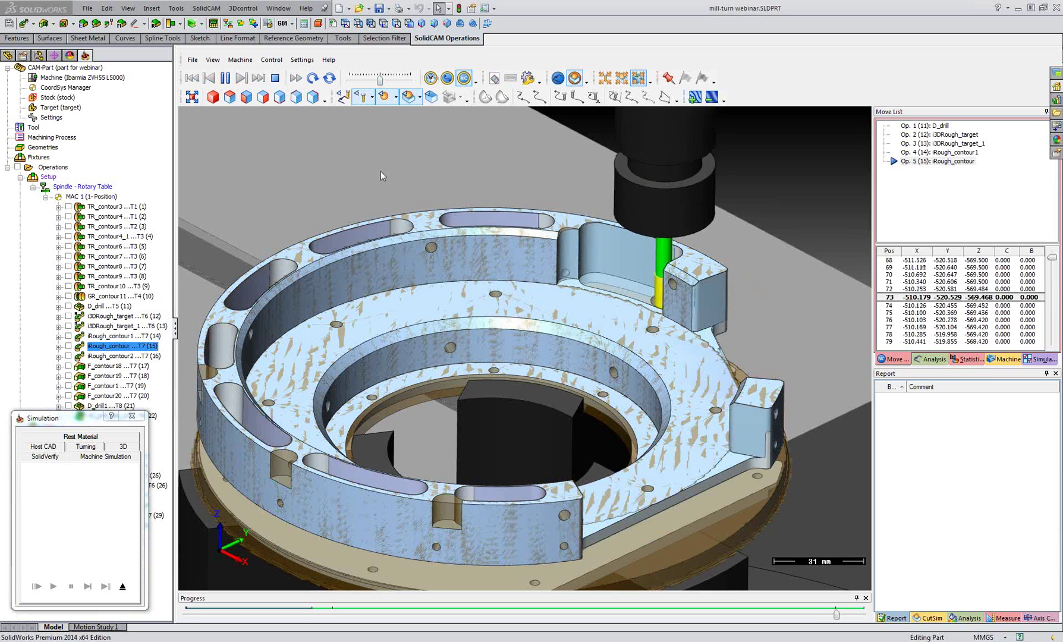
{"action": "scroll", "coordinate": [367, 82], "scroll_direction": "up", "scroll_amount": 3}
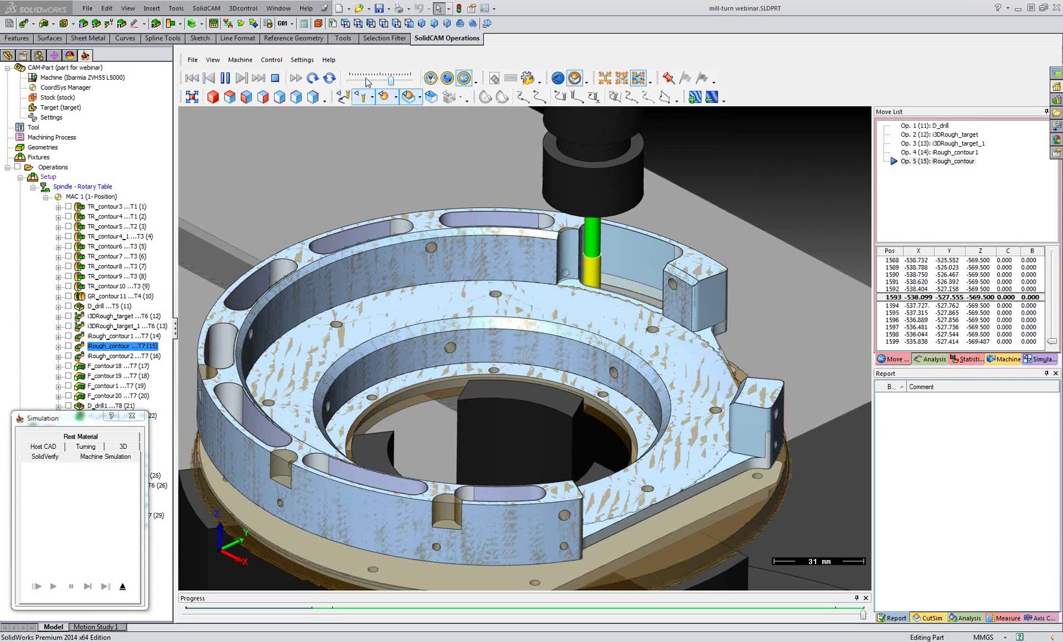
Load iRough_contour2, play the rim notch roughing to its final position 891 and inspect the notches and the tool's clearance
{"action": "middle_click_drag", "start_coordinate": [504, 253], "coordinate": [279, 288]}
{"action": "scroll", "coordinate": [515, 366], "scroll_direction": "up", "scroll_amount": 3}
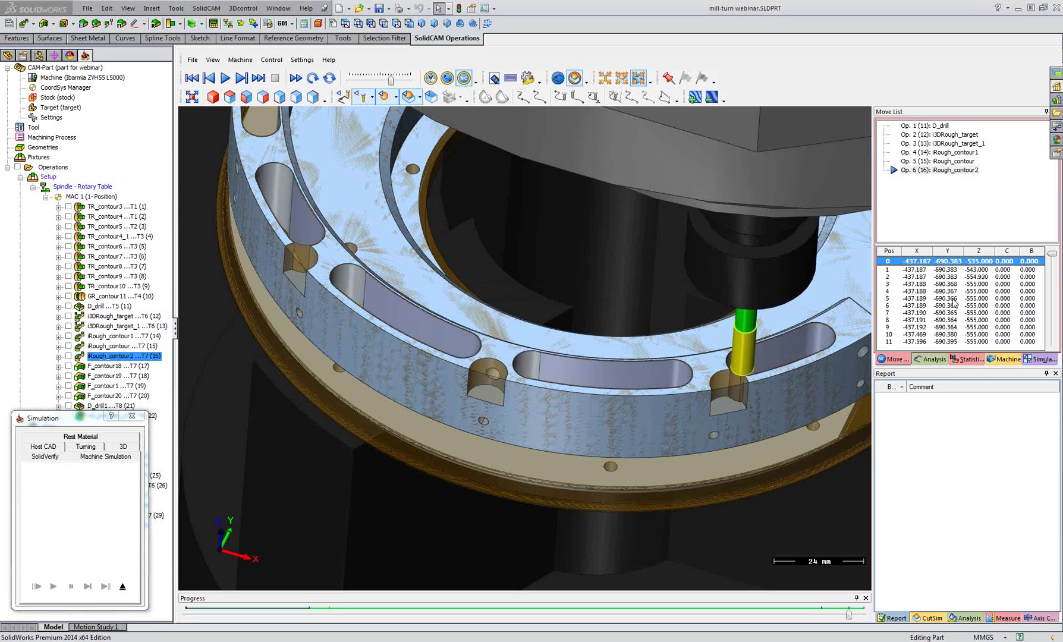
{"action": "left_click", "coordinate": [226, 78]}
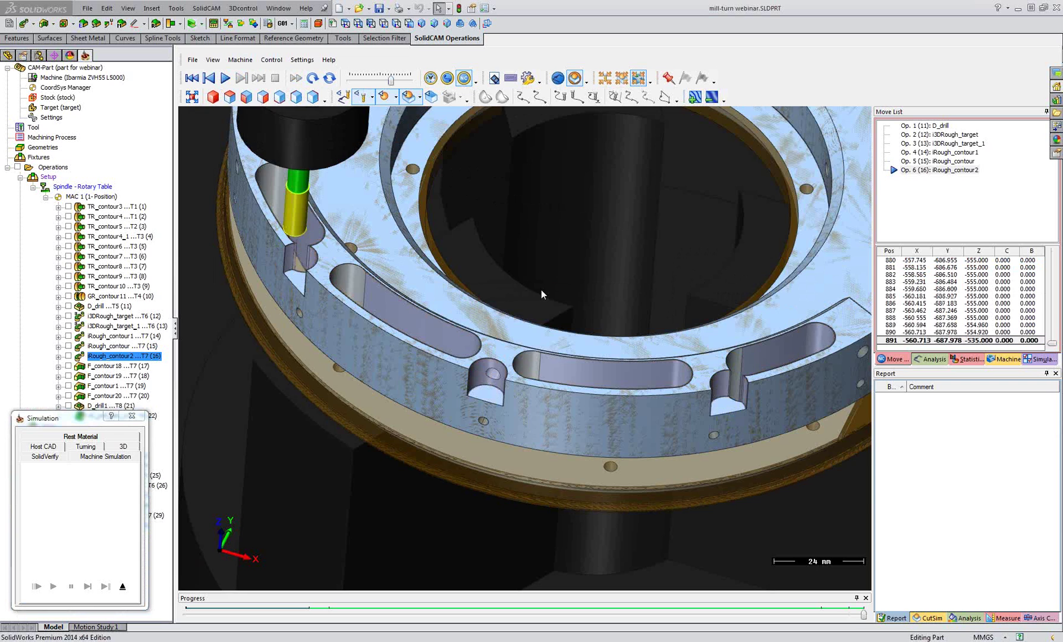
{"action": "scroll", "coordinate": [548, 385], "scroll_direction": "up", "scroll_amount": 3}
{"action": "scroll", "coordinate": [548, 384], "scroll_direction": "down", "scroll_amount": 6}
{"action": "mouse_move", "coordinate": [548, 383]}
{"action": "middle_mouse_down"}
{"action": "mouse_move", "coordinate": [546, 363]}
{"action": "mouse_move", "coordinate": [531, 389]}
{"action": "middle_mouse_up"}
{"action": "scroll", "coordinate": [544, 384], "scroll_direction": "down", "scroll_amount": 3}
{"action": "scroll", "coordinate": [531, 388], "scroll_direction": "up", "scroll_amount": 1}
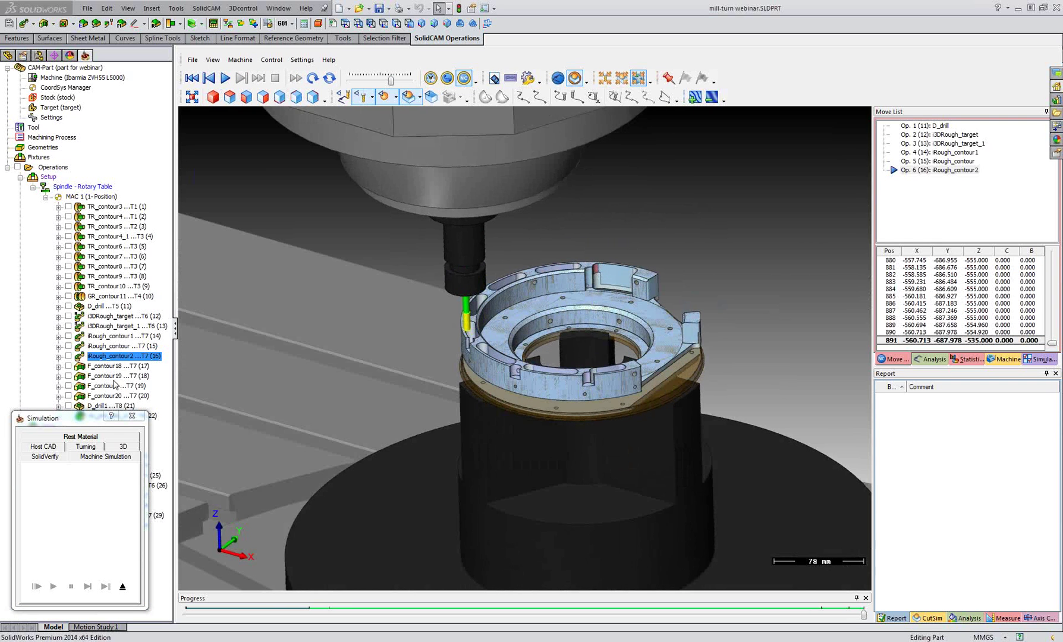
Exit the simulation and start a new one covering operations F_contour18, F_contour19, F_contour1 and F_contour20
{"action": "left_click", "coordinate": [81, 367]}
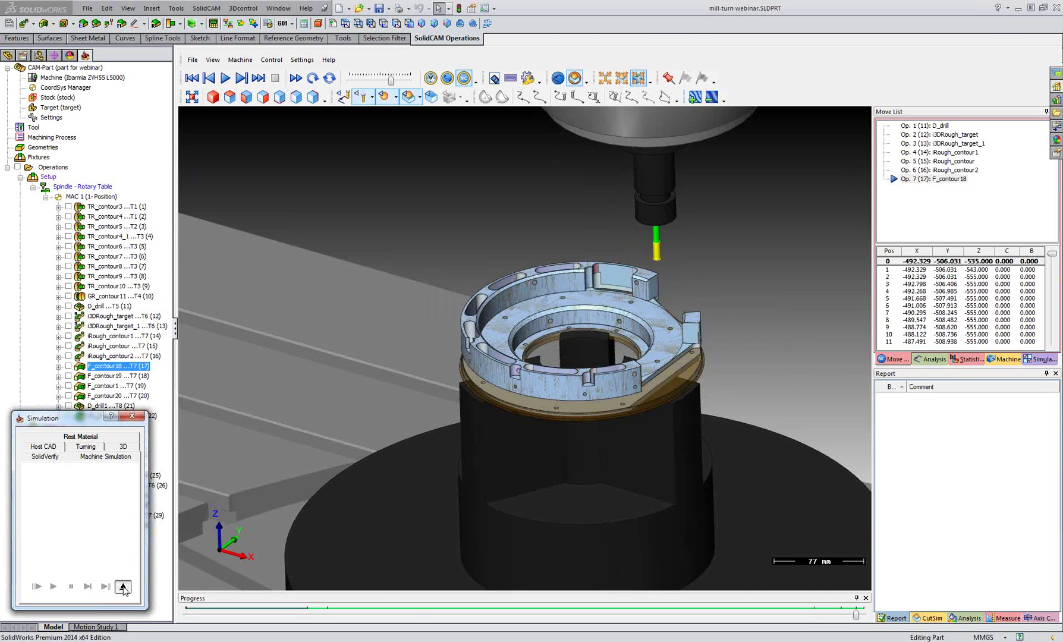
{"action": "left_click", "coordinate": [123, 587]}
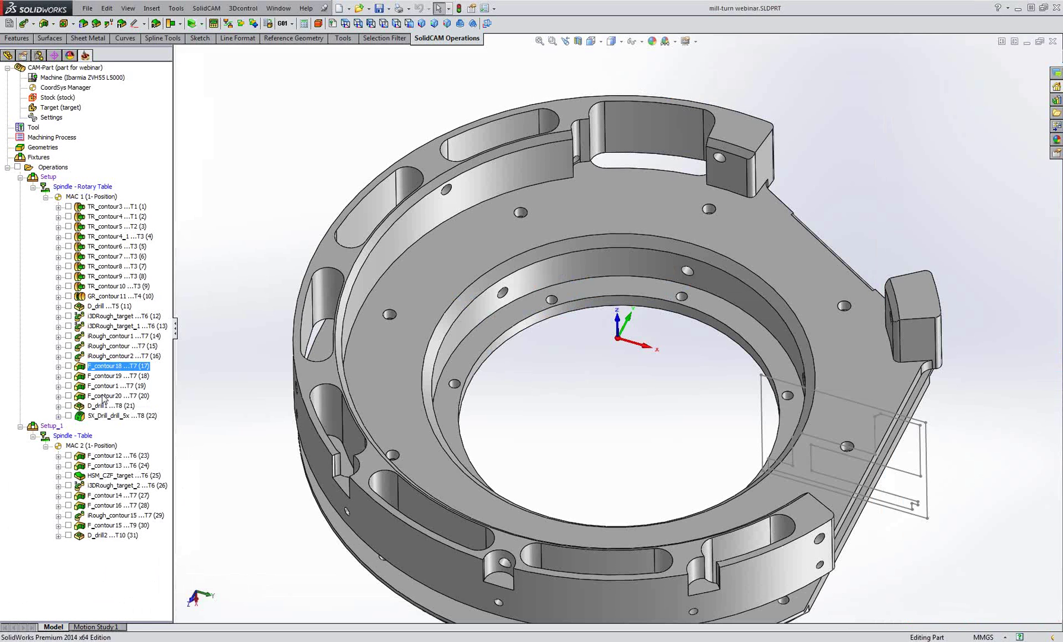
{"action": "left_click", "coordinate": [103, 397], "text": "shift"}
{"action": "right_click", "coordinate": [105, 397]}
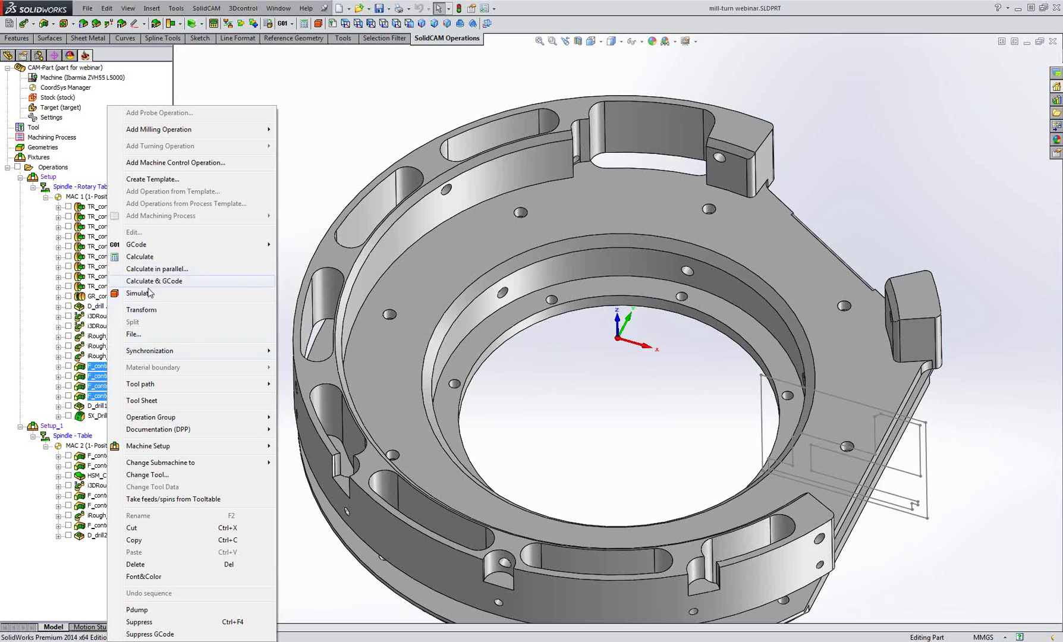
{"action": "left_click", "coordinate": [208, 295]}
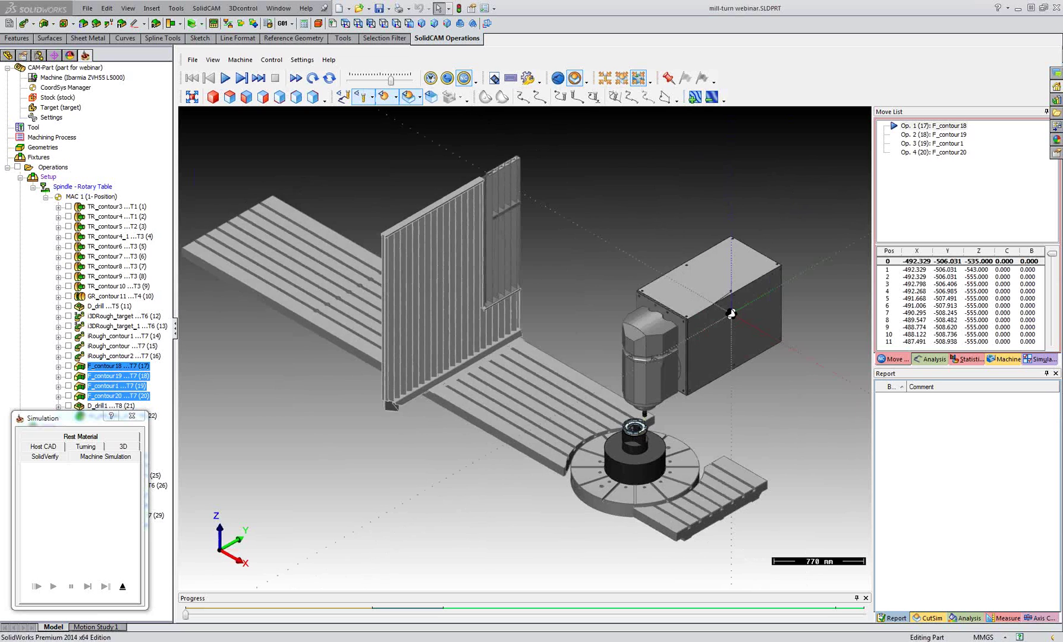
Play the contour finishing operations to F_contour20's final position 68 and inspect the finished rim pocket and notches
{"action": "middle_click_drag", "start_coordinate": [634, 465], "coordinate": [647, 445]}
{"action": "scroll", "coordinate": [645, 445], "scroll_direction": "up", "scroll_amount": 2}
{"action": "scroll", "coordinate": [644, 444], "scroll_direction": "up", "scroll_amount": 10}
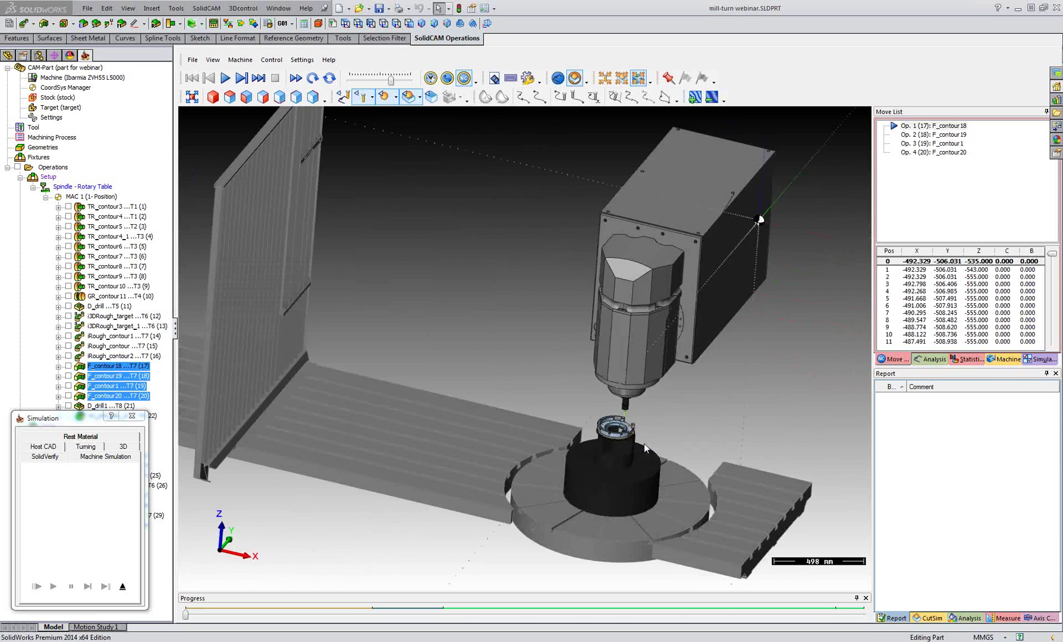
{"action": "scroll", "coordinate": [638, 431], "scroll_direction": "up", "scroll_amount": 3}
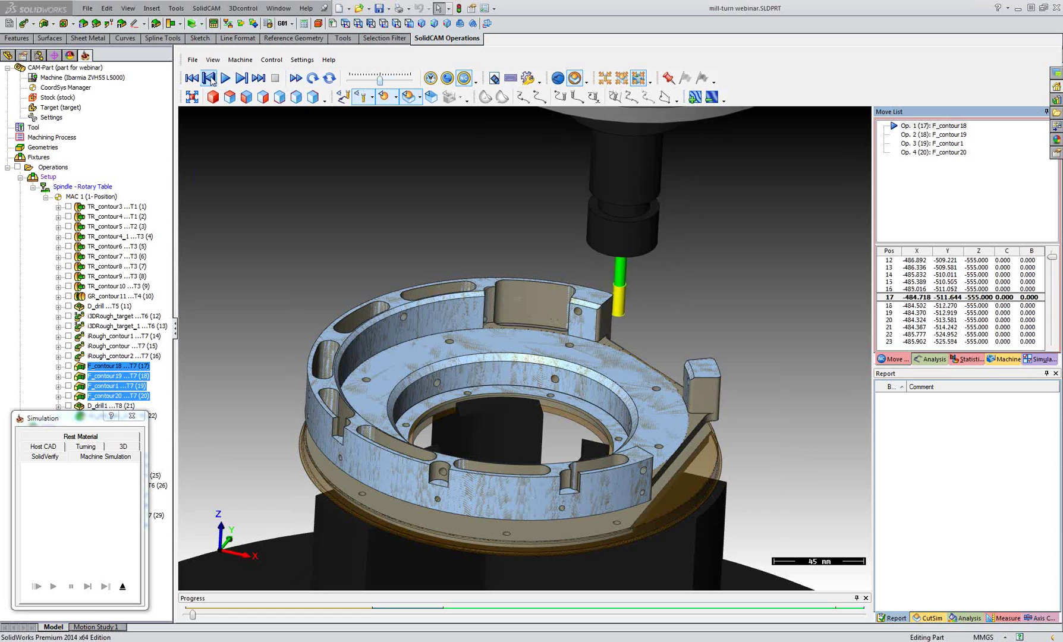
{"action": "left_click", "coordinate": [226, 79]}
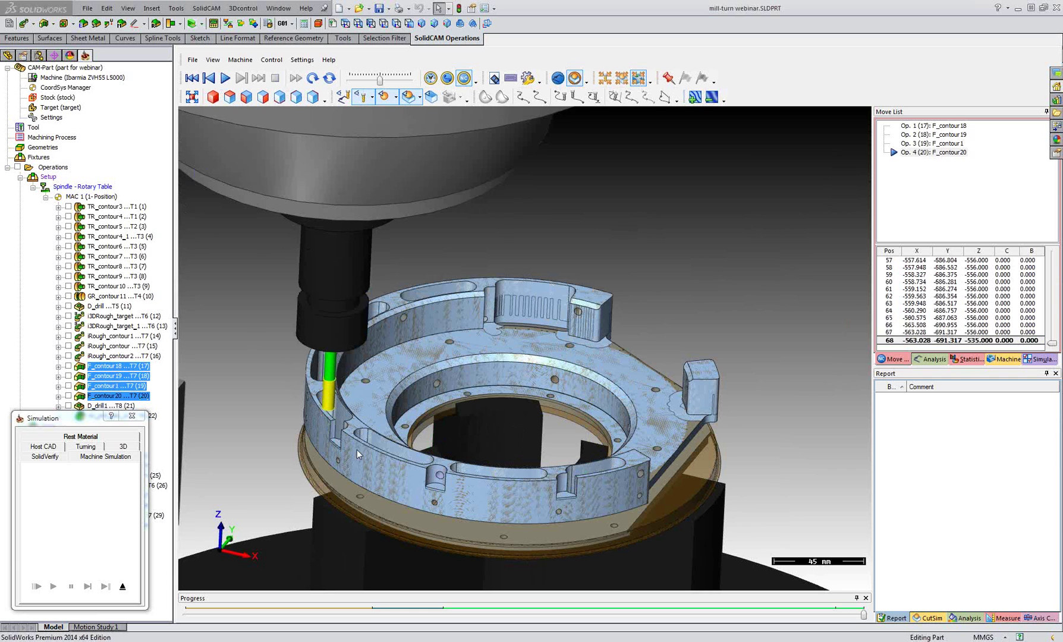
{"action": "scroll", "coordinate": [441, 458], "scroll_direction": "up", "scroll_amount": 2}
{"action": "scroll", "coordinate": [441, 458], "scroll_direction": "down", "scroll_amount": 5}
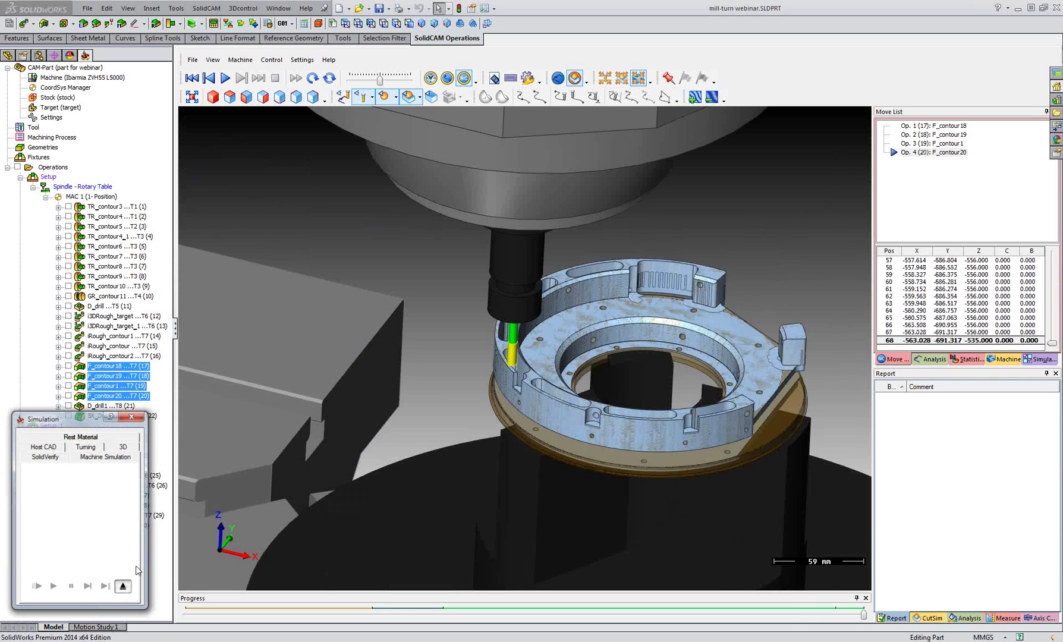
Exit the machine simulation and play the toolpath simulation of the D_drill1 operation on the CAD model
{"action": "left_click", "coordinate": [123, 586]}
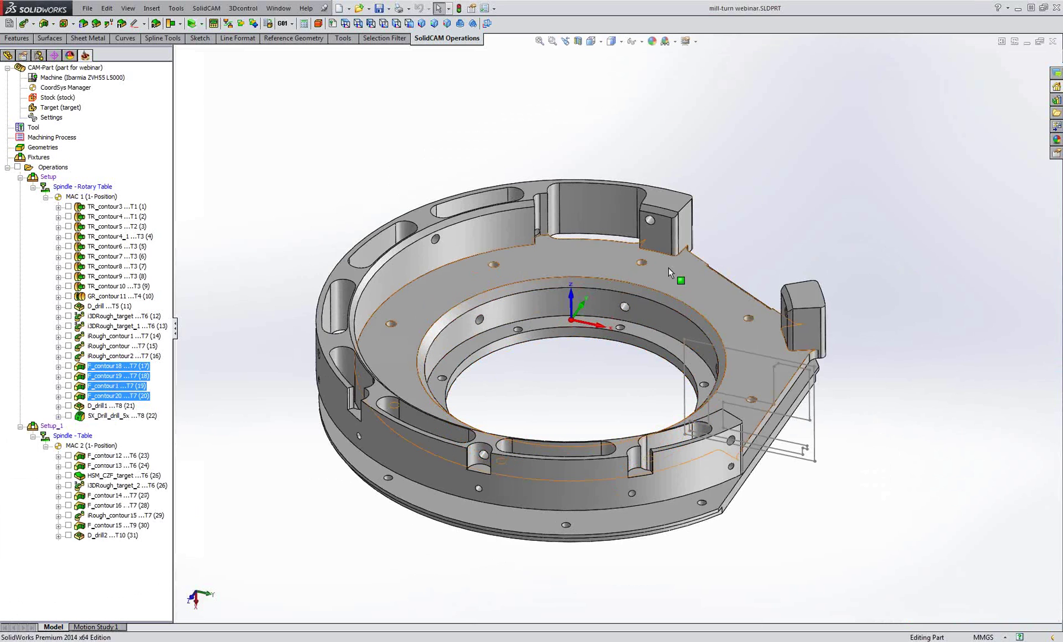
{"action": "left_click", "coordinate": [123, 396]}
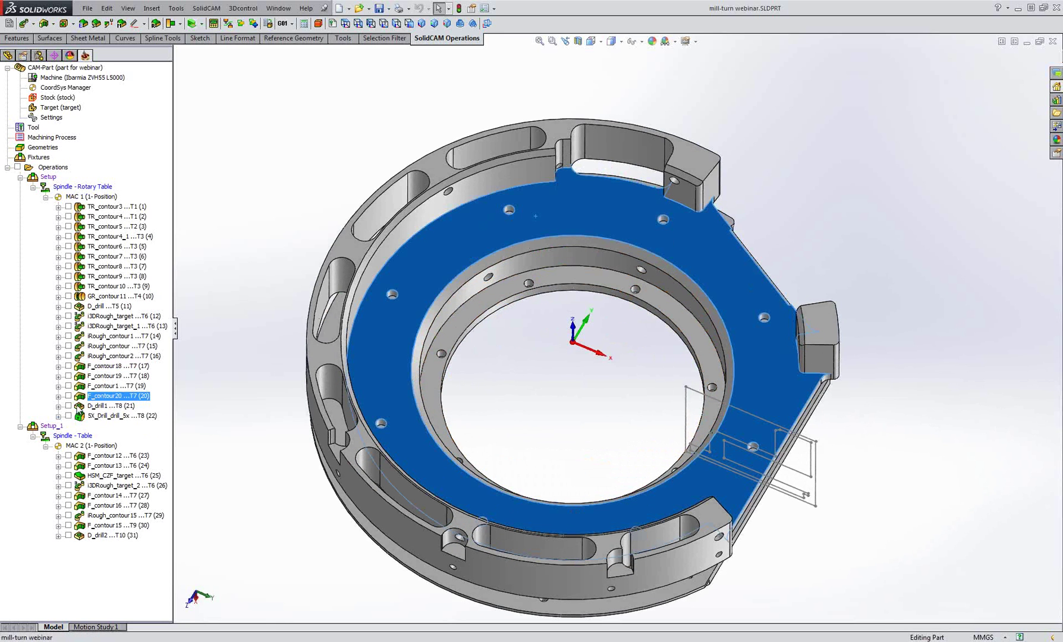
{"action": "left_click", "coordinate": [98, 408]}
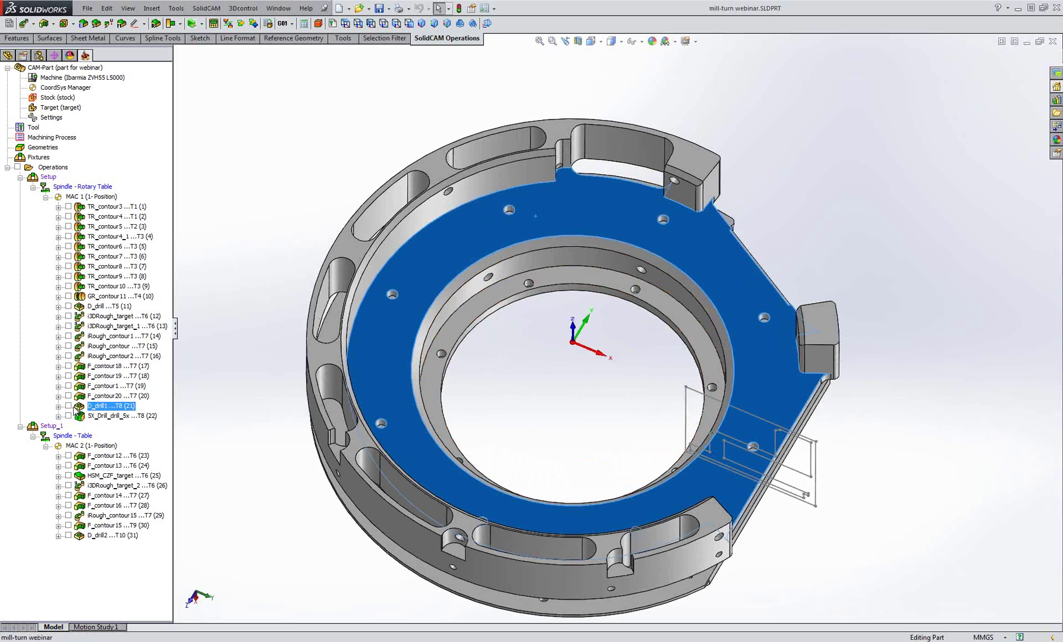
{"action": "right_click", "coordinate": [101, 408]}
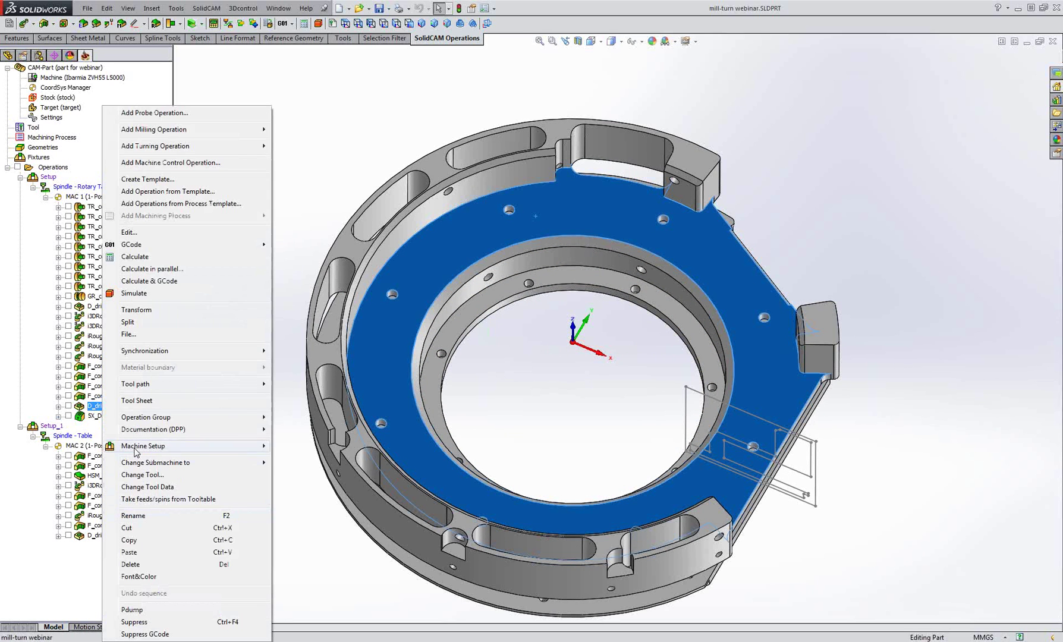
{"action": "left_click", "coordinate": [148, 295]}
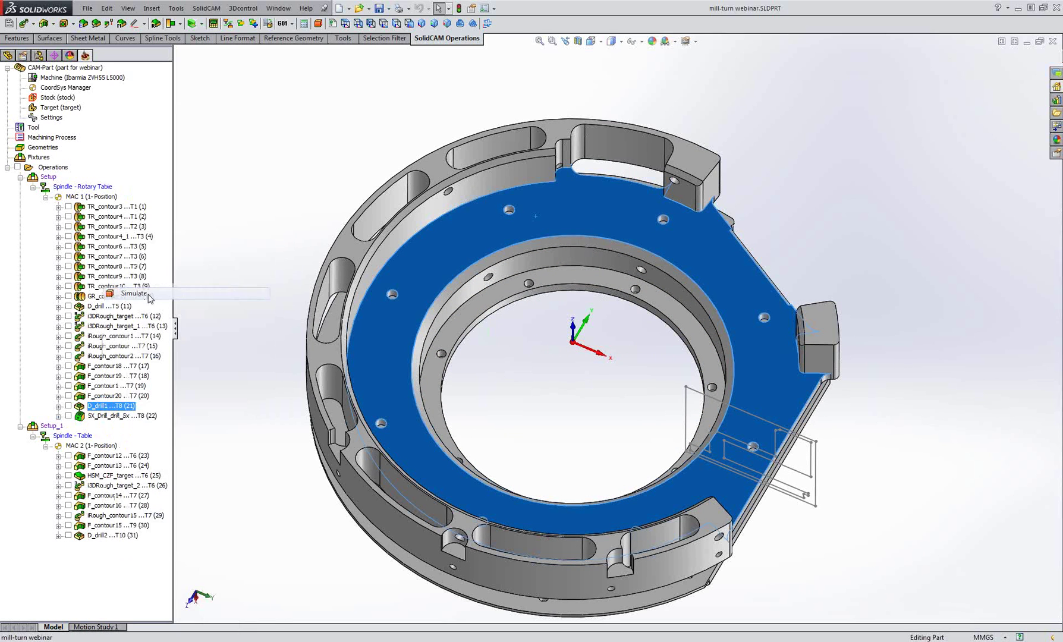
{"action": "left_click", "coordinate": [54, 586]}
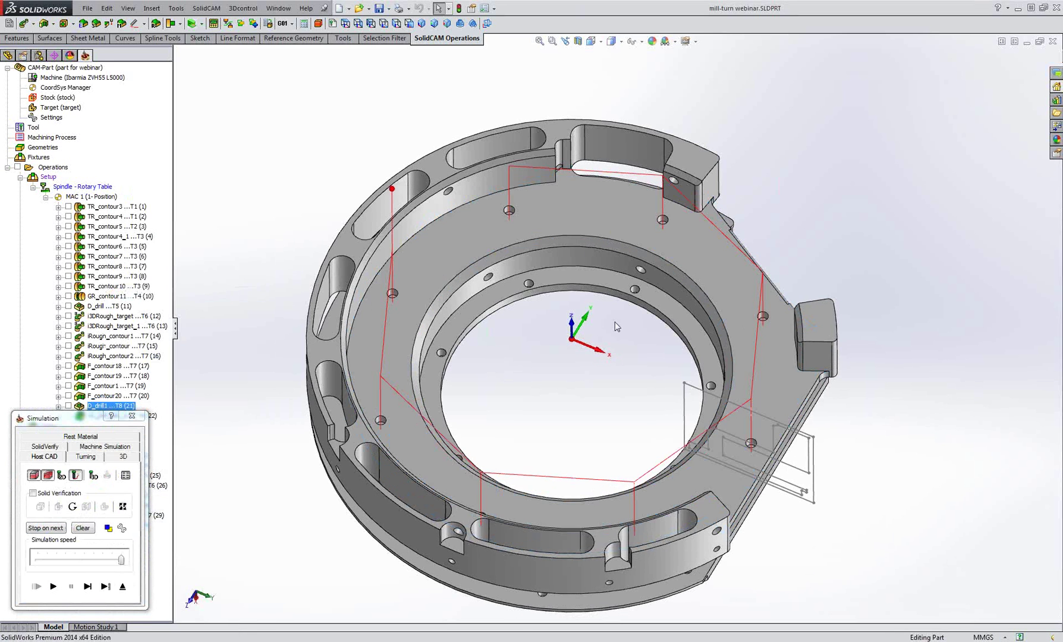
{"action": "middle_click_drag", "start_coordinate": [420, 476], "coordinate": [419, 447]}
{"action": "left_click", "coordinate": [123, 587]}
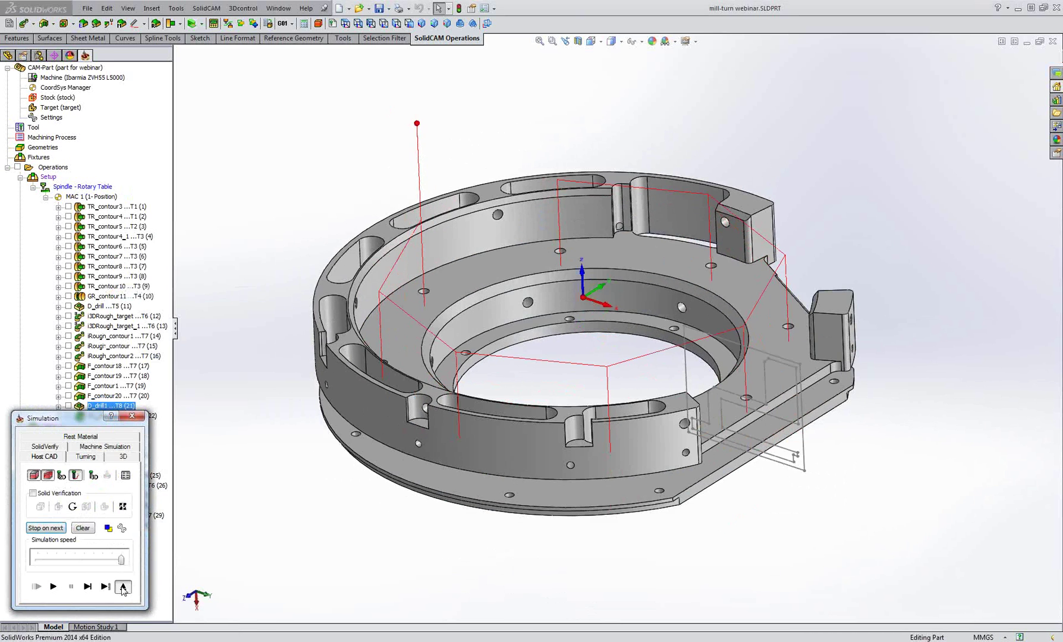
Look over the radial holes around the ring and open the drill geometry of the 5X_Drill_drill_5x operation
{"action": "middle_click_drag", "start_coordinate": [504, 426], "coordinate": [512, 362]}
{"action": "scroll", "coordinate": [512, 363], "scroll_direction": "down", "scroll_amount": 4}
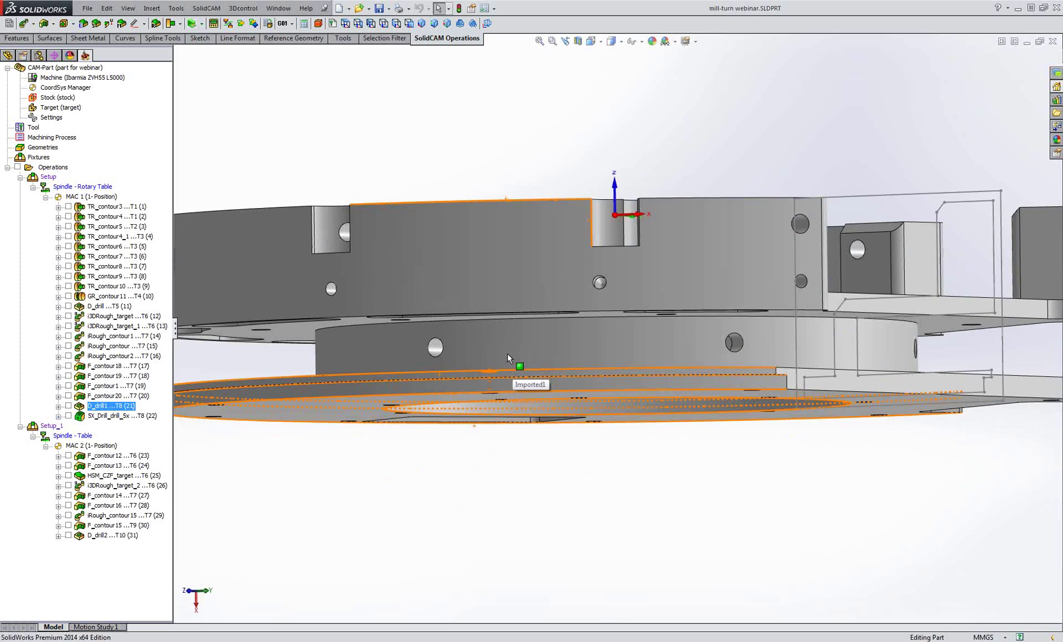
{"action": "scroll", "coordinate": [532, 354], "scroll_direction": "up", "scroll_amount": 3}
{"action": "middle_click_drag", "start_coordinate": [543, 393], "coordinate": [526, 589]}
{"action": "left_click", "coordinate": [569, 509]}
{"action": "left_click", "coordinate": [562, 543]}
{"action": "scroll", "coordinate": [526, 588], "scroll_direction": "up", "scroll_amount": 2}
{"action": "double_click", "coordinate": [119, 416]}
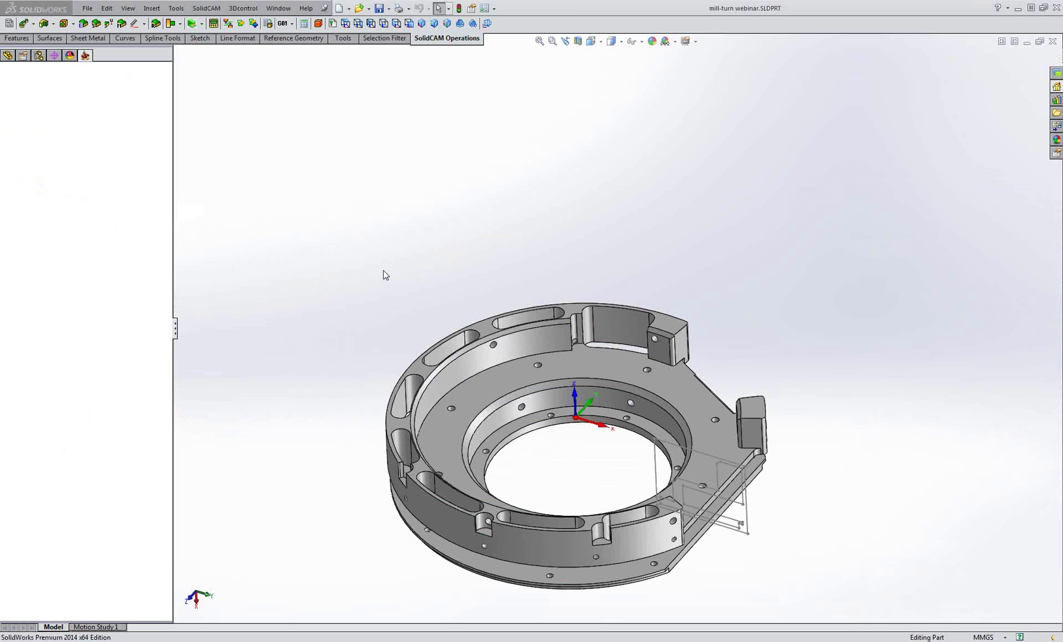
{"action": "left_click", "coordinate": [231, 139]}
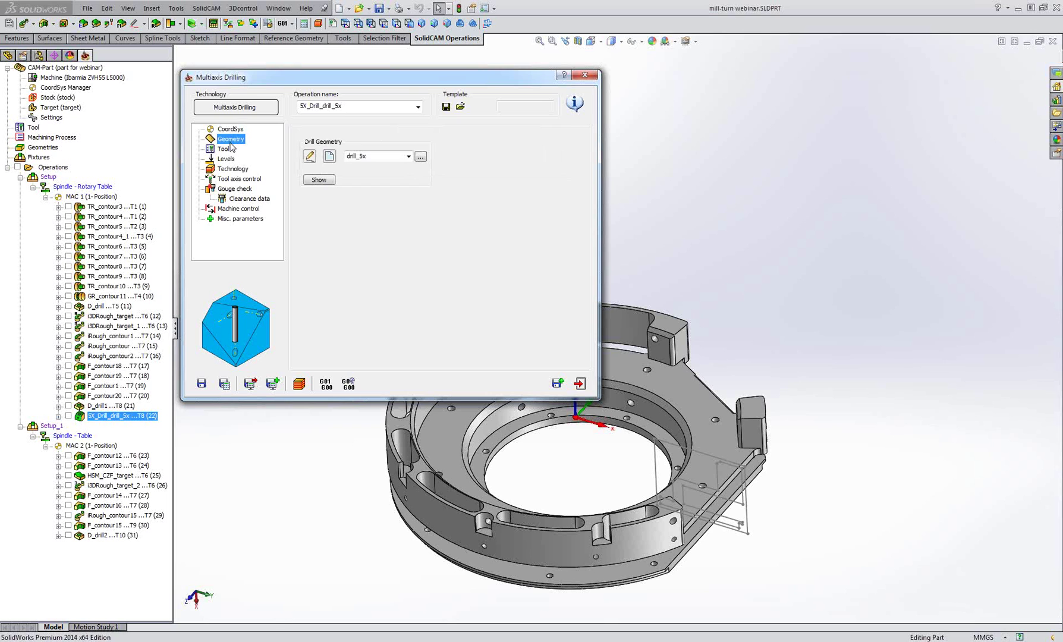
{"action": "left_click", "coordinate": [310, 157]}
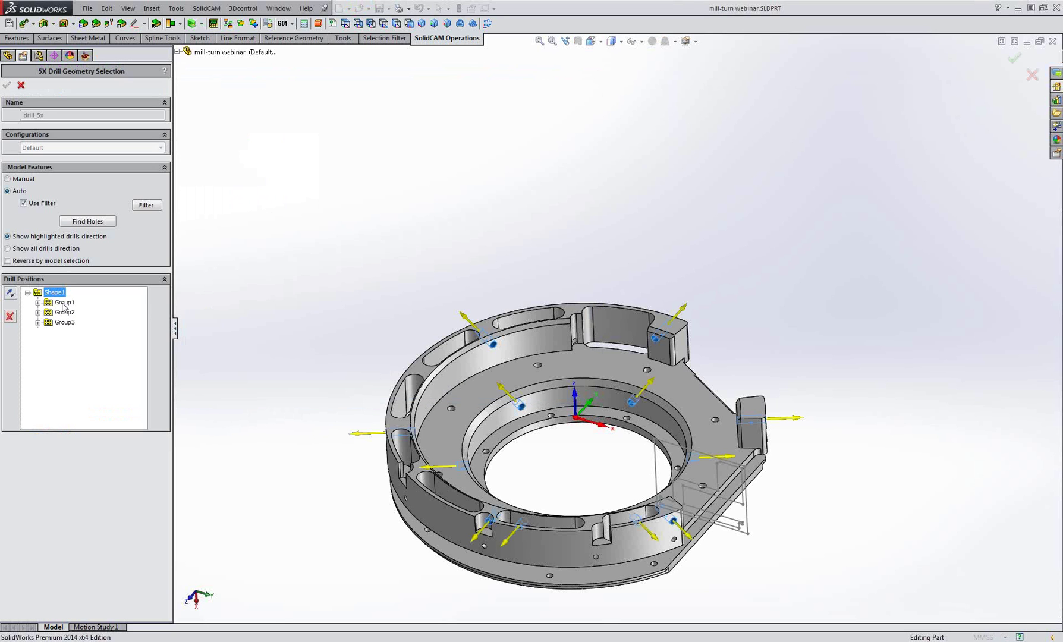
Examine the hole positions and drilling directions of Group1, Group2 and Group3, and close the geometry selection without changes
{"action": "left_click", "coordinate": [64, 302]}
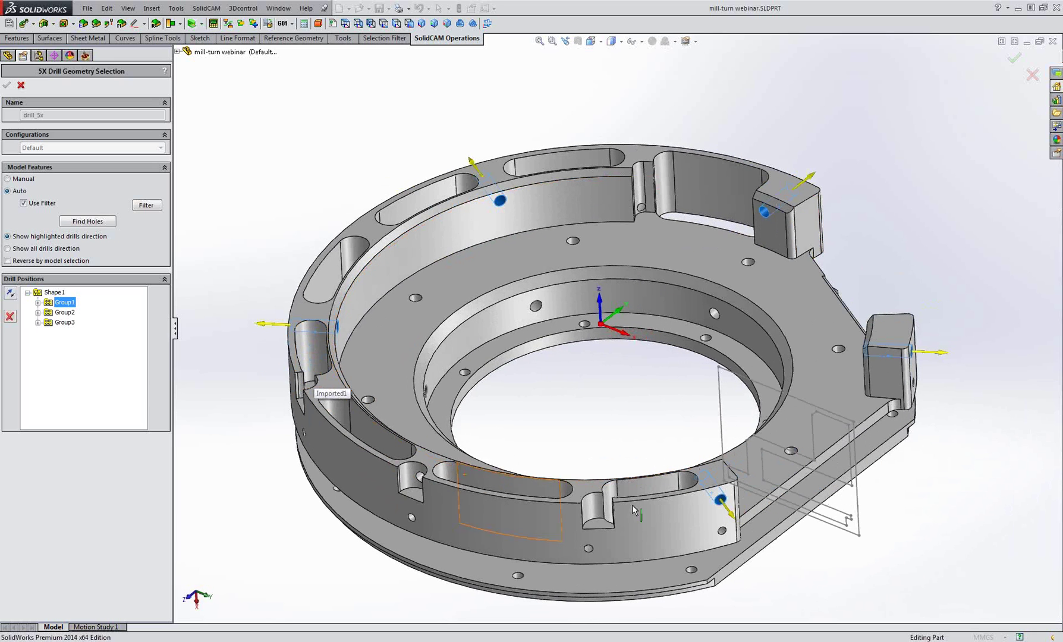
{"action": "left_click", "coordinate": [65, 312]}
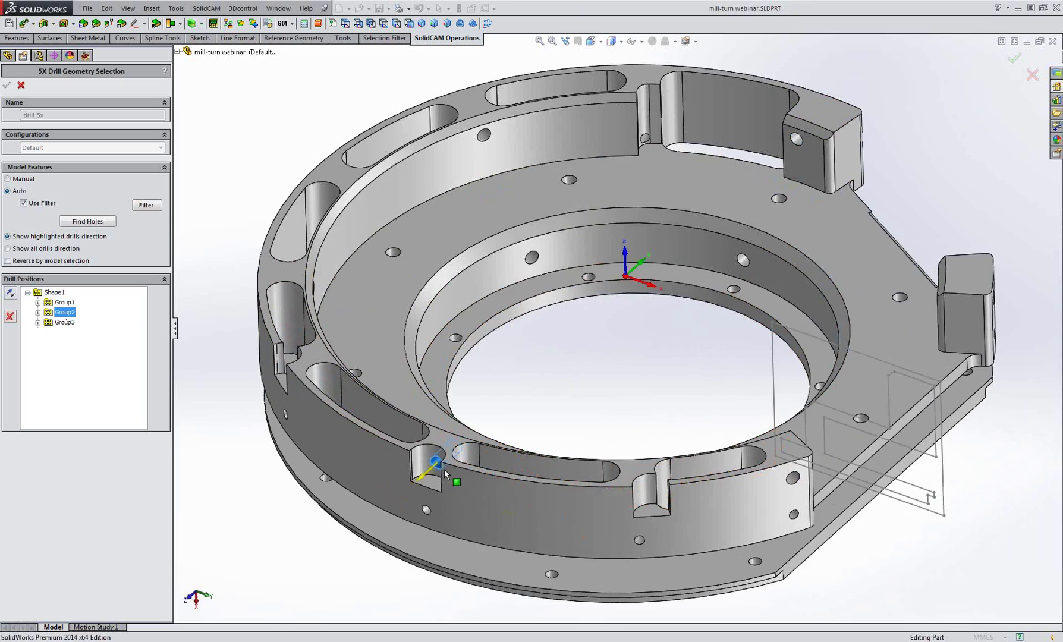
{"action": "scroll", "coordinate": [444, 469], "scroll_direction": "up", "scroll_amount": 5}
{"action": "middle_click_drag", "start_coordinate": [488, 449], "coordinate": [524, 373]}
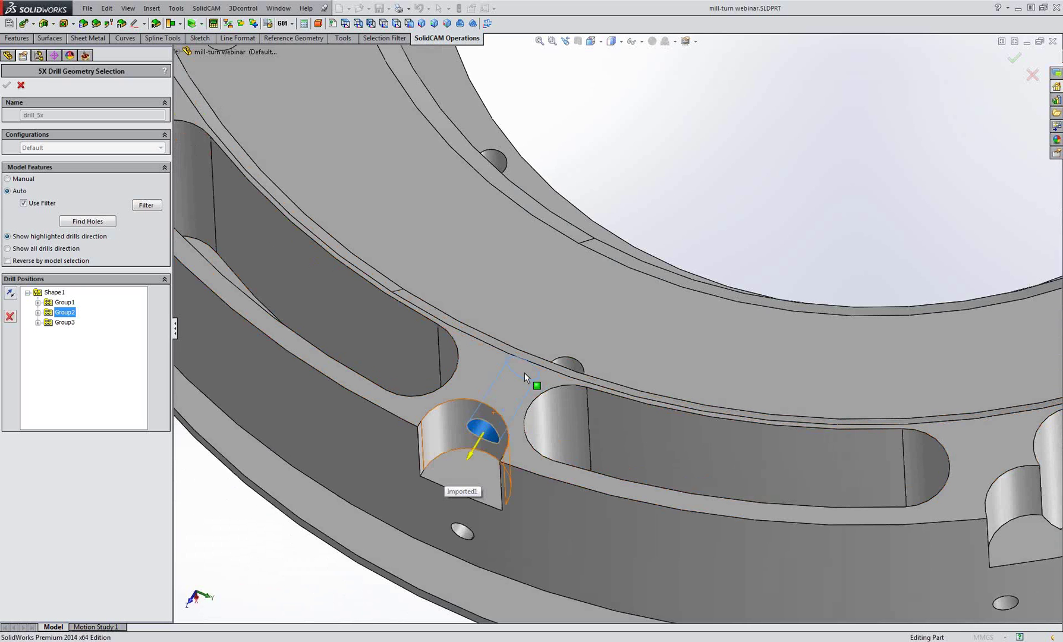
{"action": "middle_click_drag", "start_coordinate": [524, 373], "coordinate": [523, 366]}
{"action": "scroll", "coordinate": [523, 366], "scroll_direction": "down", "scroll_amount": 5}
{"action": "left_click", "coordinate": [65, 324]}
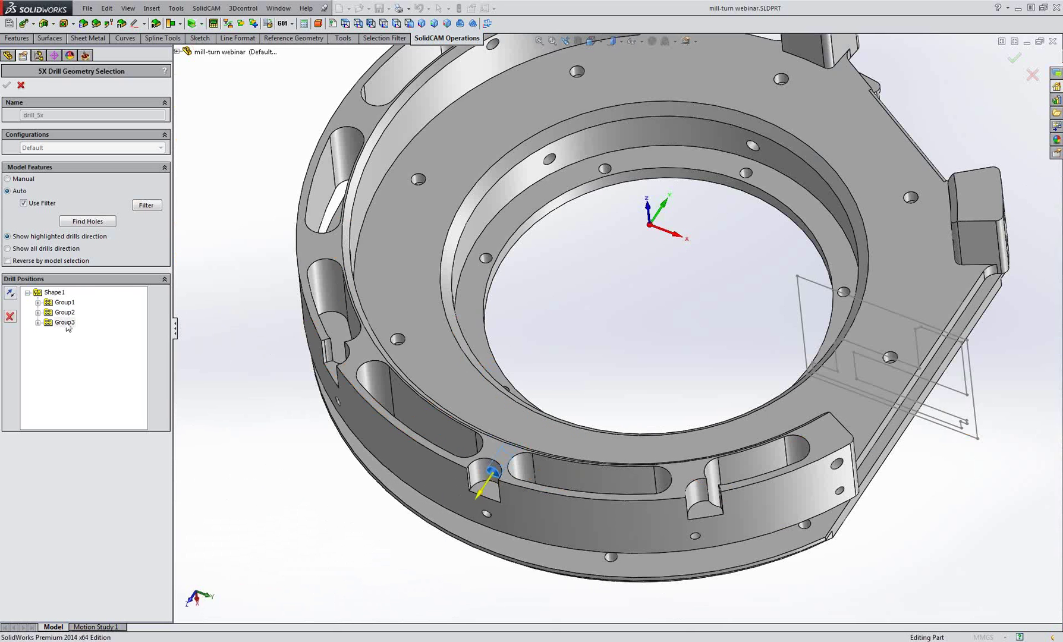
{"action": "middle_click_drag", "start_coordinate": [559, 312], "coordinate": [463, 383]}
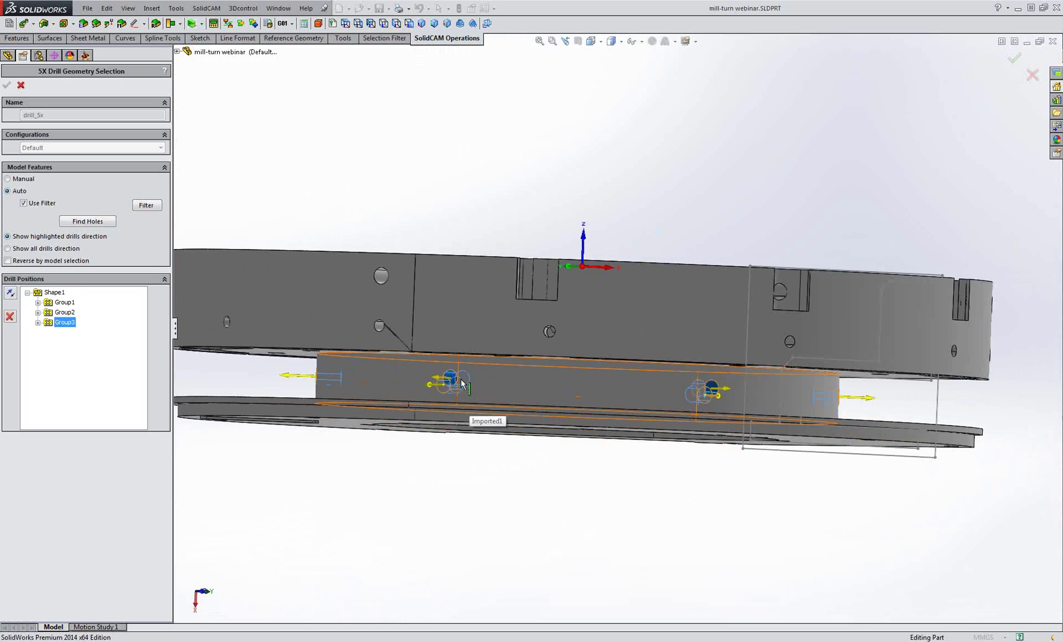
{"action": "middle_click_drag", "start_coordinate": [463, 384], "coordinate": [637, 390]}
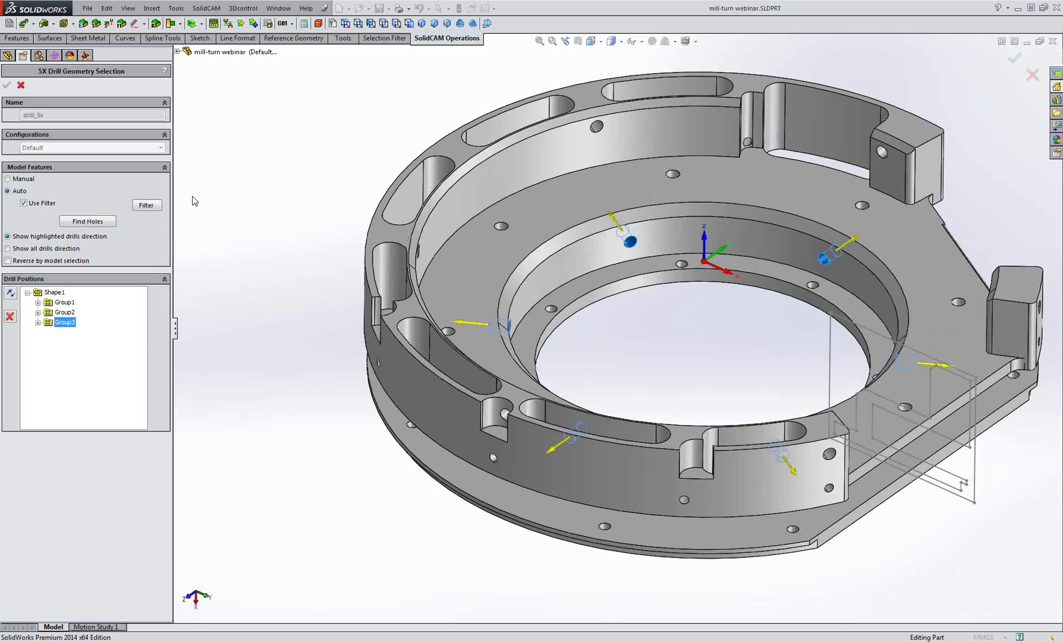
{"action": "left_click", "coordinate": [21, 86]}
Edit the multiaxis drilling depths in the operation's levels, setting the delta start to 0 for all holes
{"action": "left_click", "coordinate": [226, 159]}
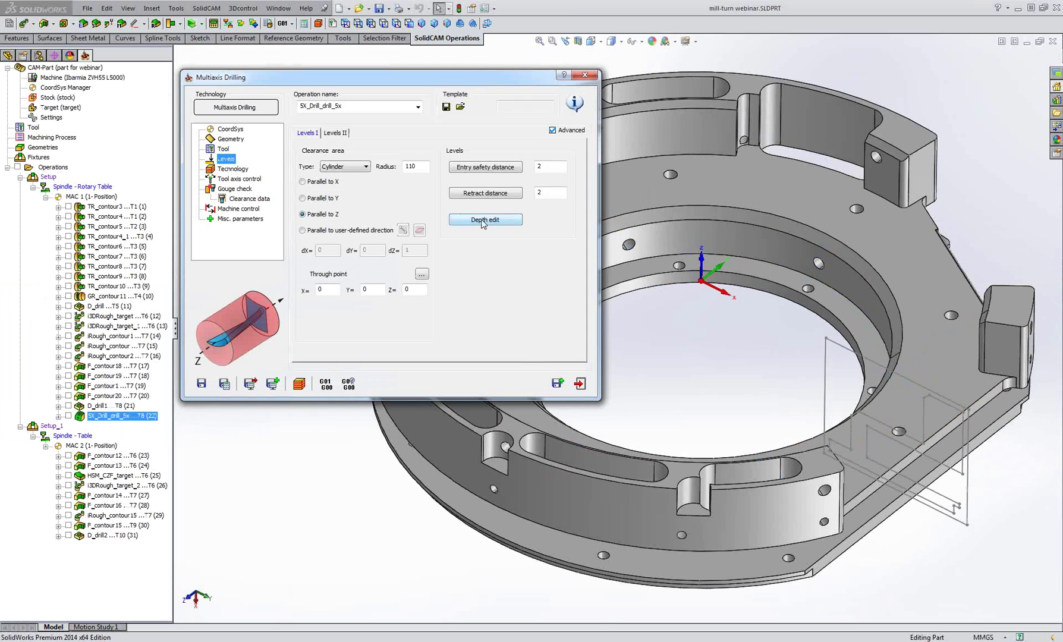
{"action": "left_click", "coordinate": [491, 224]}
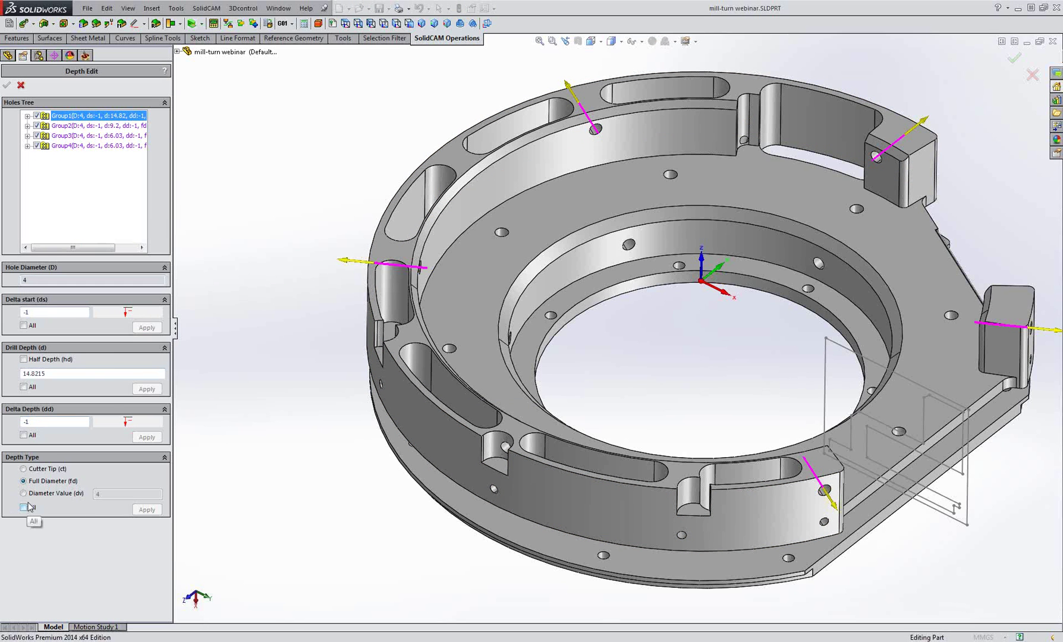
{"action": "left_click", "coordinate": [36, 309]}
{"action": "left_click_drag", "start_coordinate": [37, 310], "coordinate": [17, 309]}
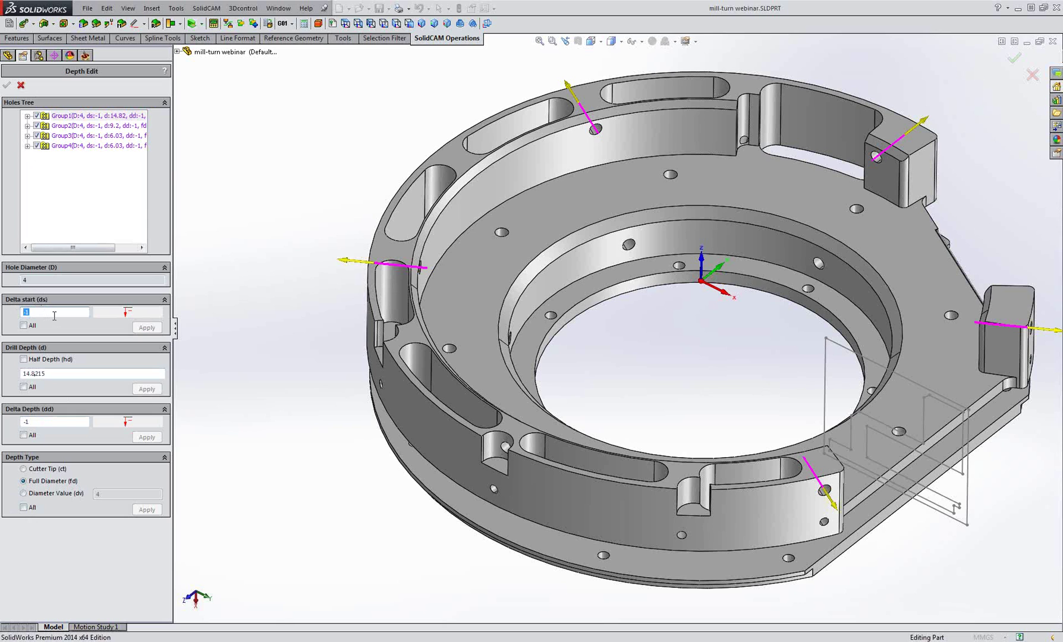
{"action": "type", "text": "0"}
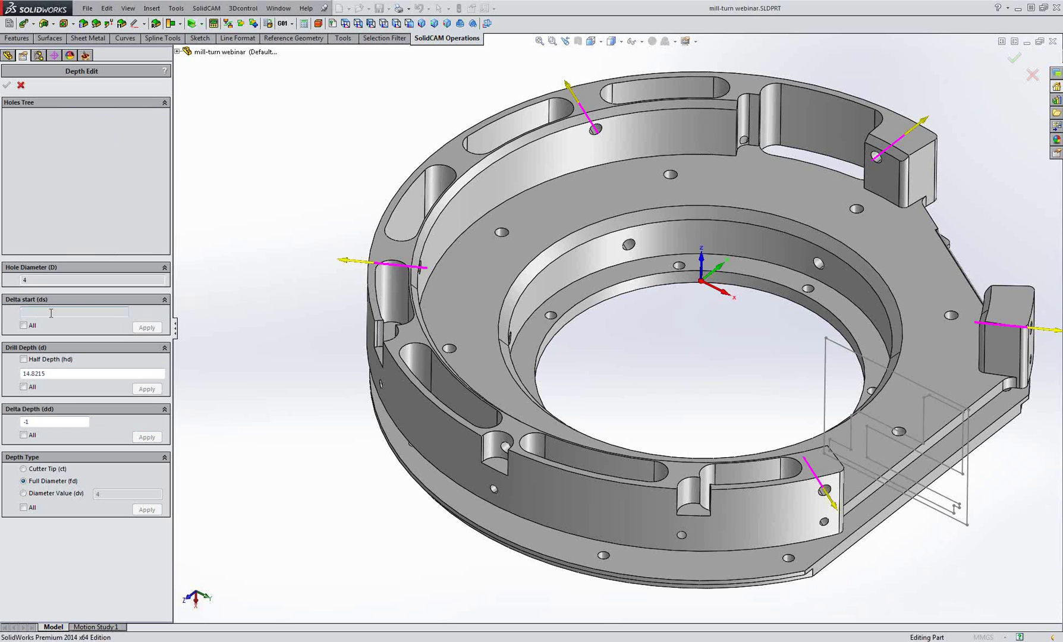
{"action": "left_click", "coordinate": [23, 325]}
{"action": "left_click", "coordinate": [147, 327]}
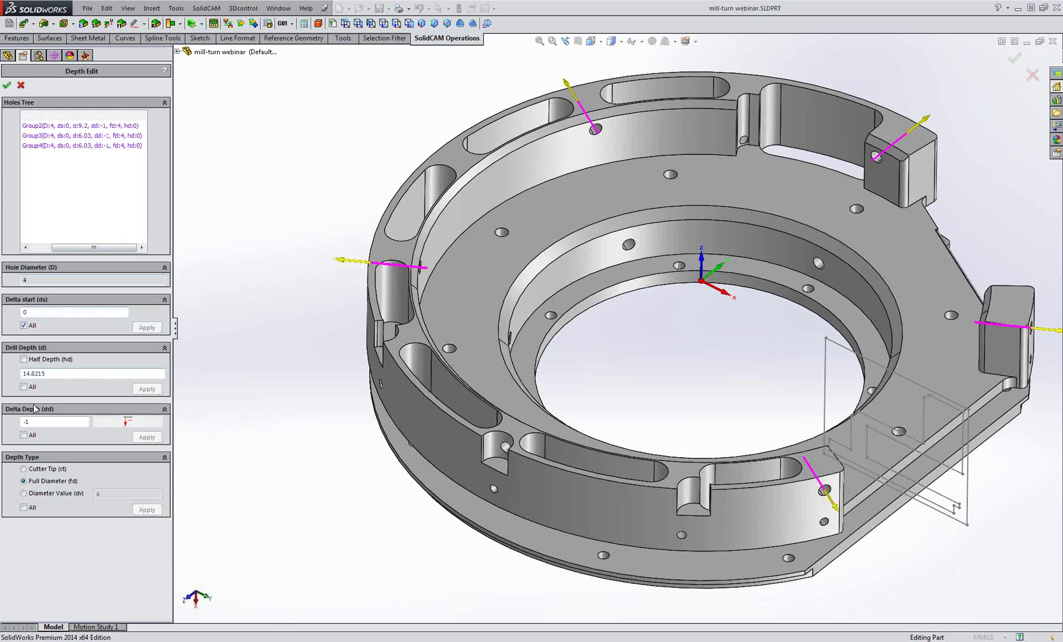
{"action": "left_click_drag", "start_coordinate": [35, 424], "coordinate": [22, 423]}
{"action": "left_click", "coordinate": [6, 85]}
Start the machine simulation of the 5X_Drill_drill_5x operation with a close view of the spindle and part
{"action": "left_click", "coordinate": [299, 383]}
{"action": "left_click", "coordinate": [394, 248]}
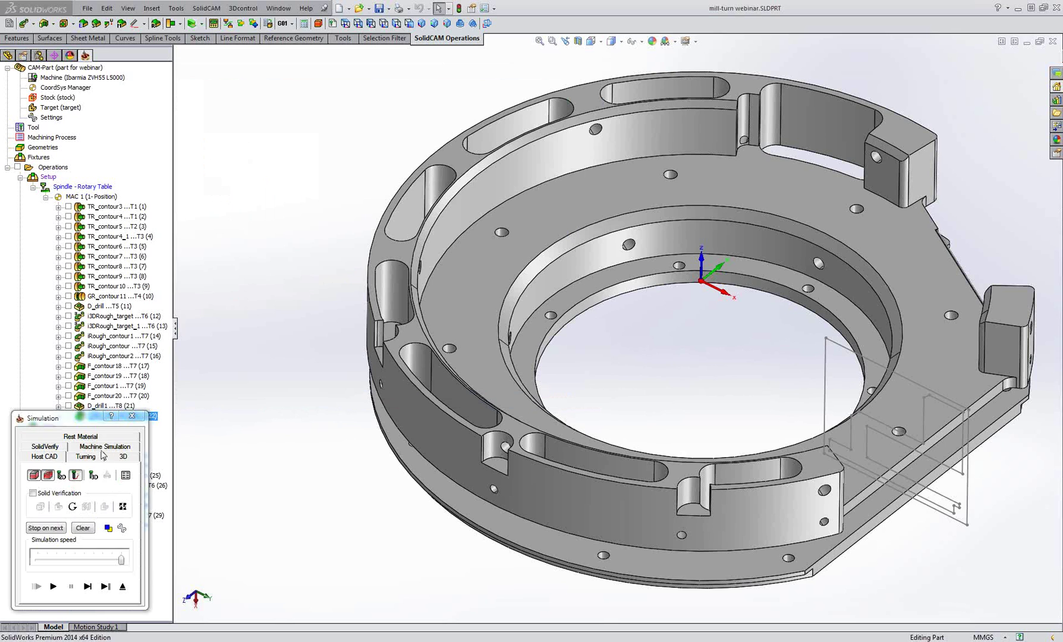
{"action": "left_click", "coordinate": [105, 448]}
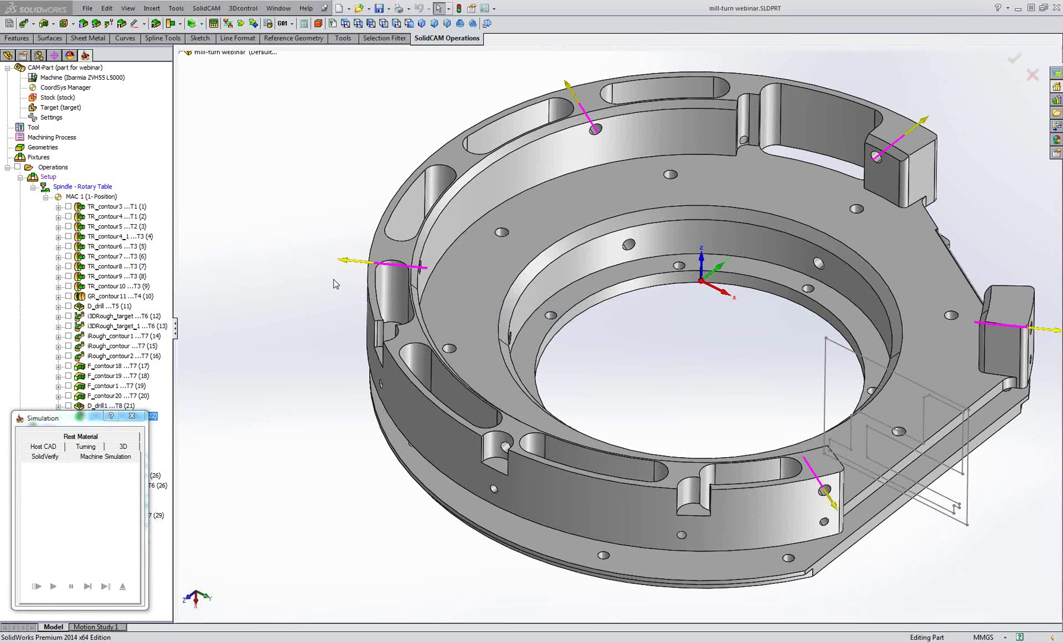
{"action": "left_click", "coordinate": [79, 460]}
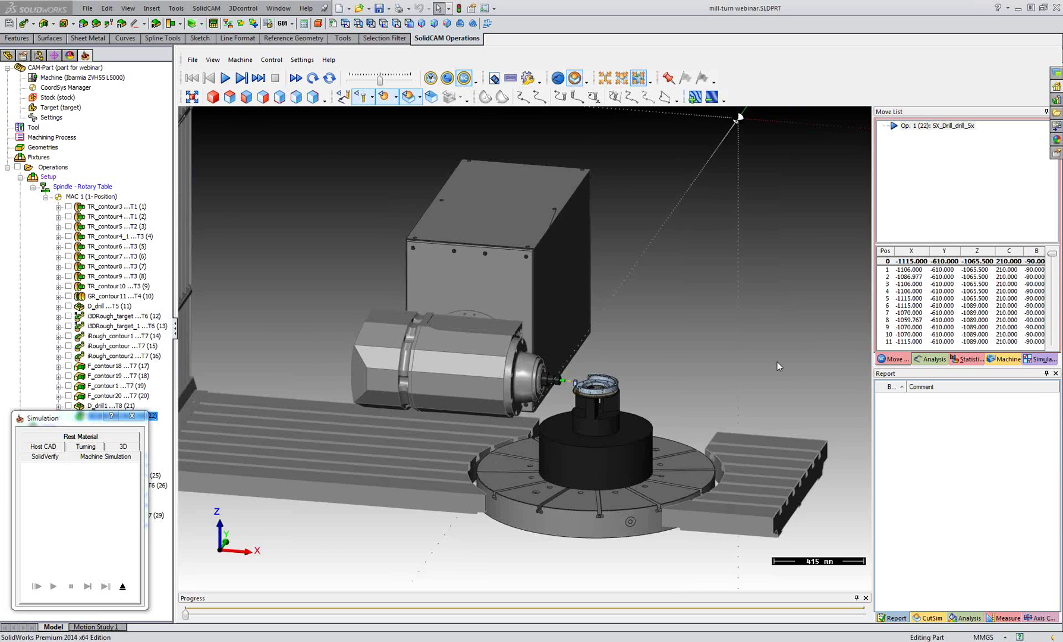
{"action": "mouse_move", "coordinate": [83, 418]}
{"action": "left_mouse_down"}
{"action": "mouse_move", "coordinate": [163, 429]}
{"action": "mouse_move", "coordinate": [89, 410]}
{"action": "left_mouse_up"}
{"action": "left_click", "coordinate": [617, 281]}
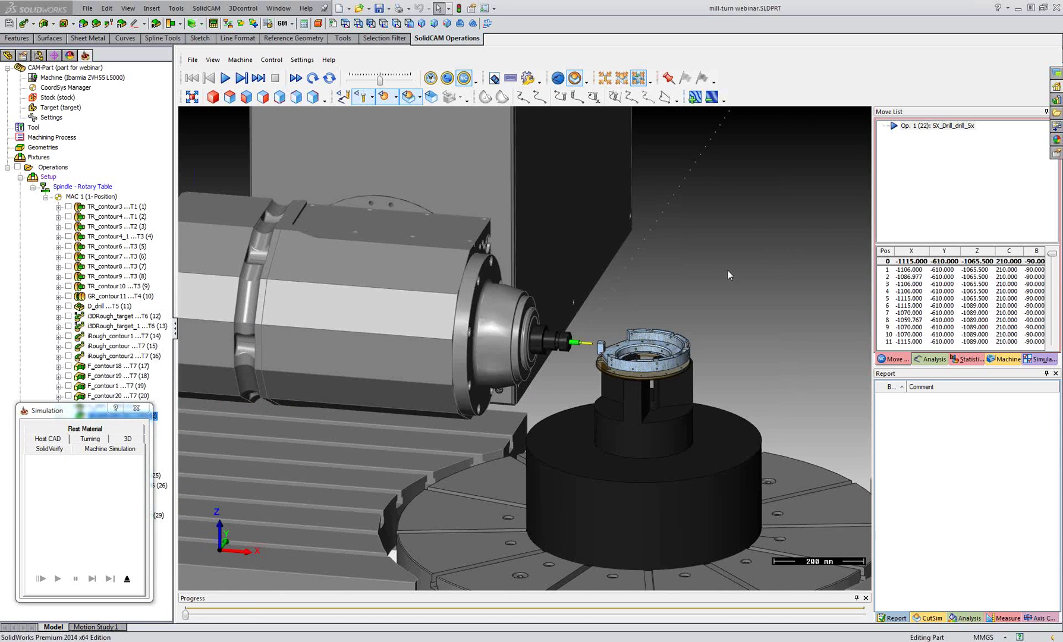
Play the multiaxis drilling through to its last position, check the tool's approach to the ring, and exit the simulation
{"action": "scroll", "coordinate": [947, 299], "scroll_direction": "down", "scroll_amount": 1}
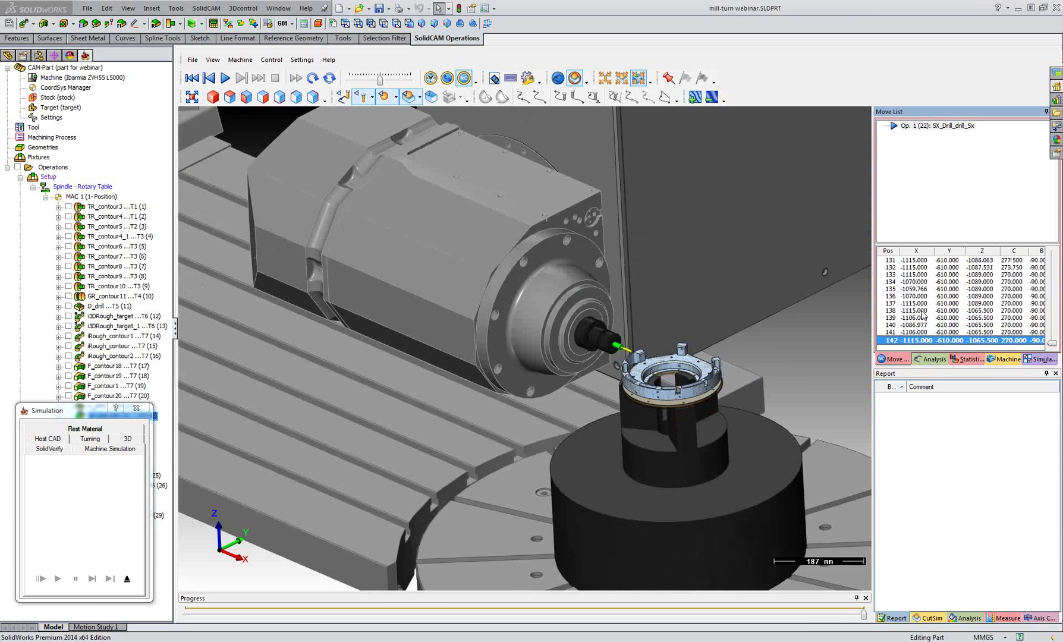
{"action": "scroll", "coordinate": [661, 322], "scroll_direction": "down", "scroll_amount": 5}
{"action": "left_click", "coordinate": [128, 583]}
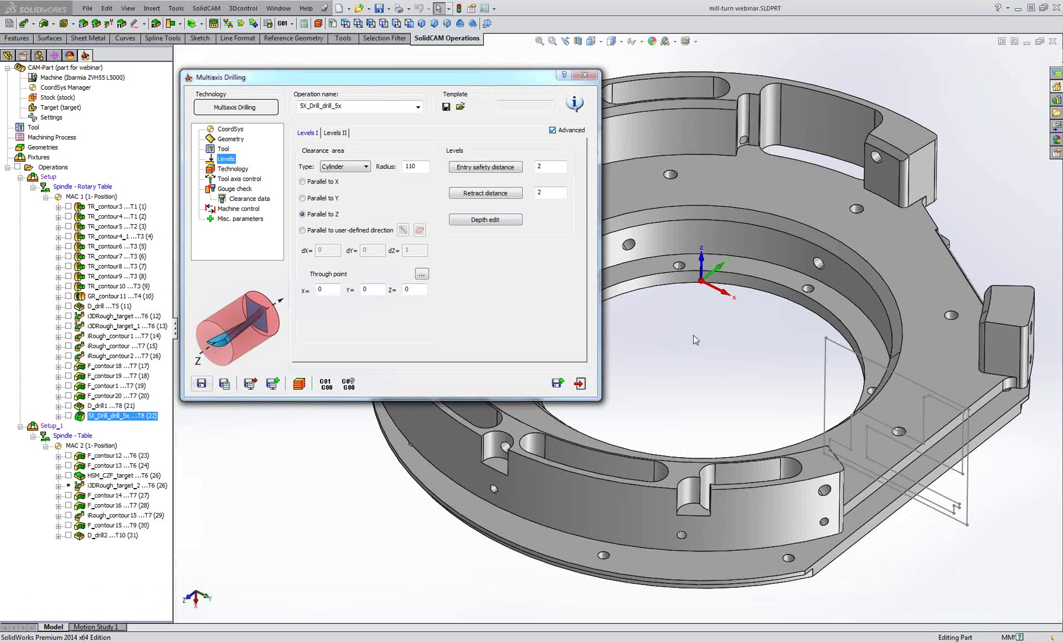
Inspect the radial holes in the ring's outer wall up close and close the multiaxis drilling operation
{"action": "scroll", "coordinate": [580, 491], "scroll_direction": "down", "scroll_amount": 3}
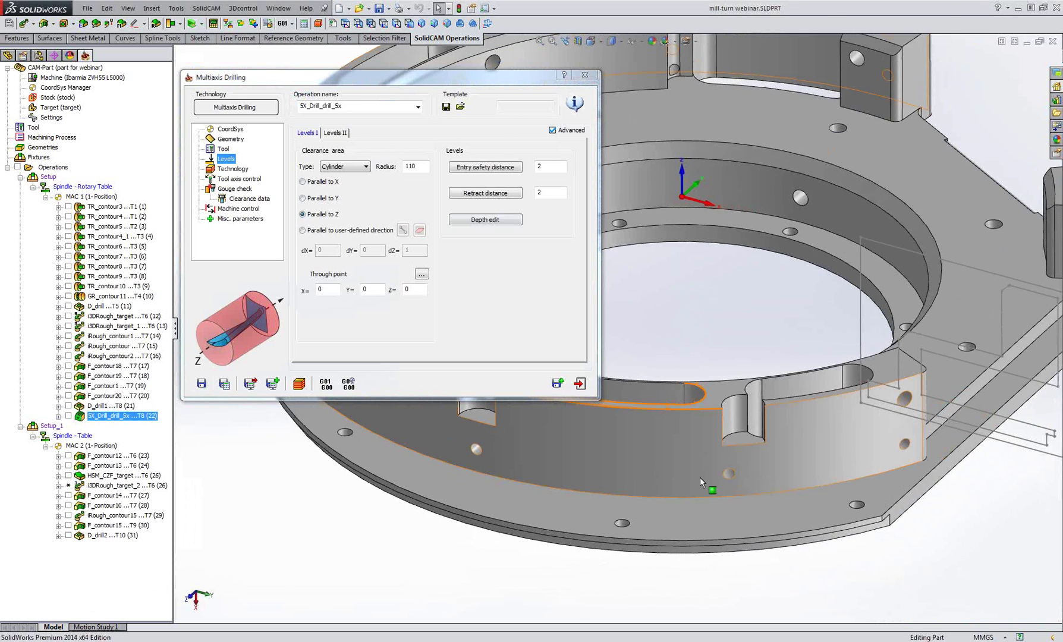
{"action": "scroll", "coordinate": [700, 477], "scroll_direction": "down", "scroll_amount": 2}
{"action": "left_click", "coordinate": [759, 464]}
{"action": "scroll", "coordinate": [761, 468], "scroll_direction": "up", "scroll_amount": 5}
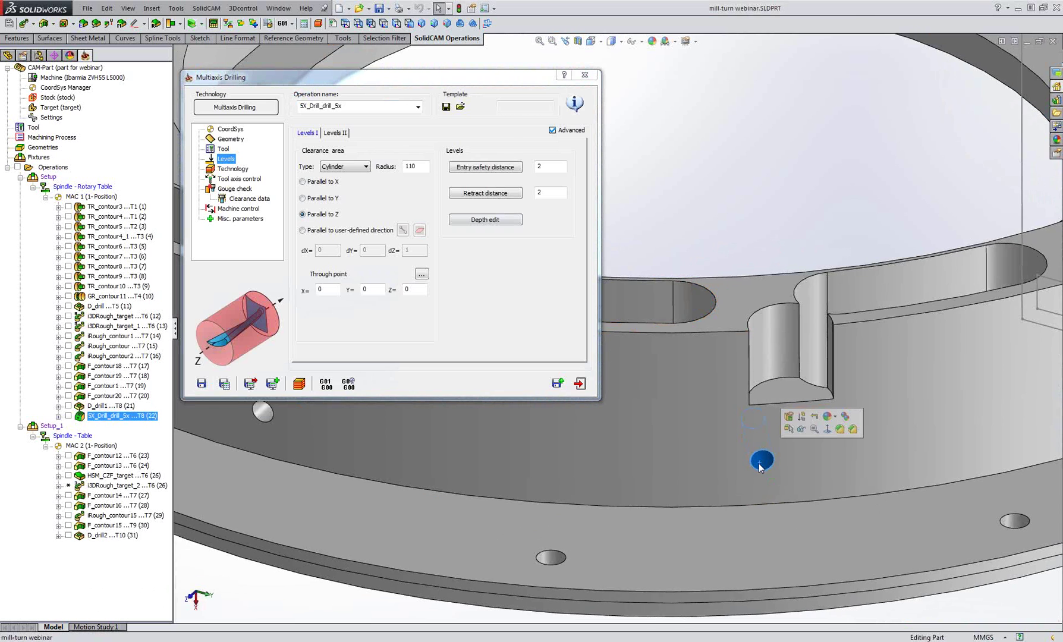
{"action": "scroll", "coordinate": [877, 480], "scroll_direction": "down", "scroll_amount": 5}
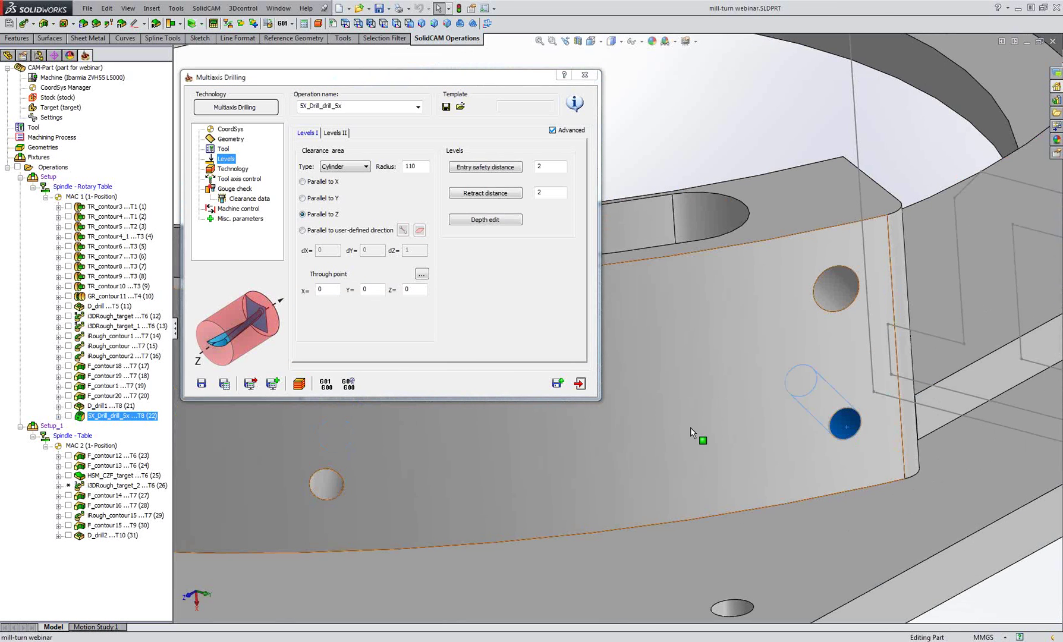
{"action": "scroll", "coordinate": [691, 427], "scroll_direction": "up", "scroll_amount": 5}
{"action": "scroll", "coordinate": [702, 357], "scroll_direction": "down", "scroll_amount": 2}
{"action": "middle_click_drag", "start_coordinate": [686, 285], "coordinate": [705, 325]}
{"action": "left_click", "coordinate": [584, 387]}
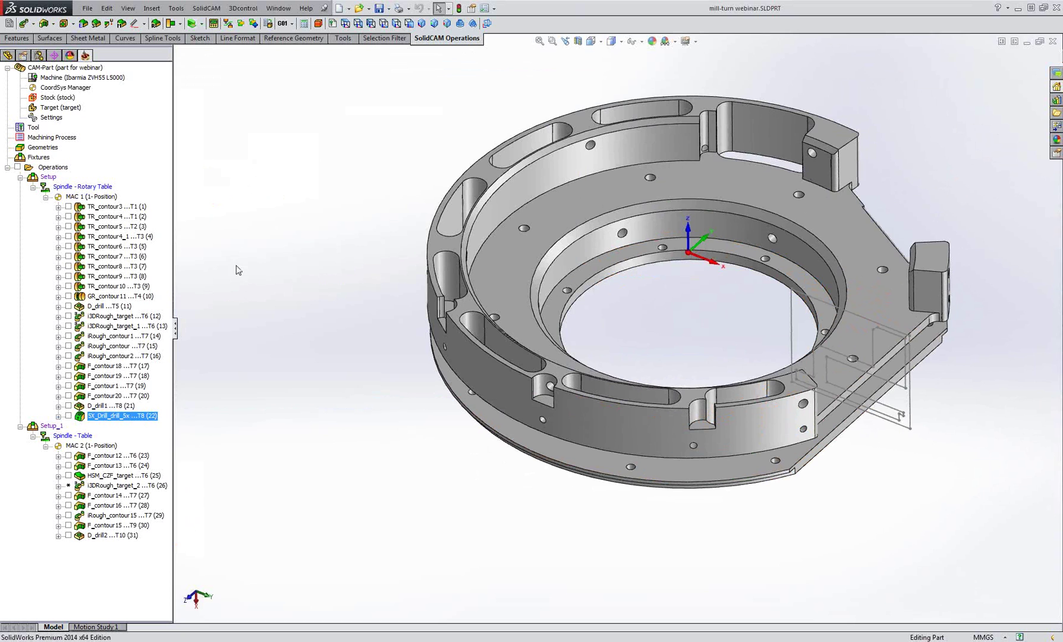
Review the Spindle - Table submachine, home position and fixture in Setup_1's machine setup, and close it without changes
{"action": "left_click", "coordinate": [51, 425]}
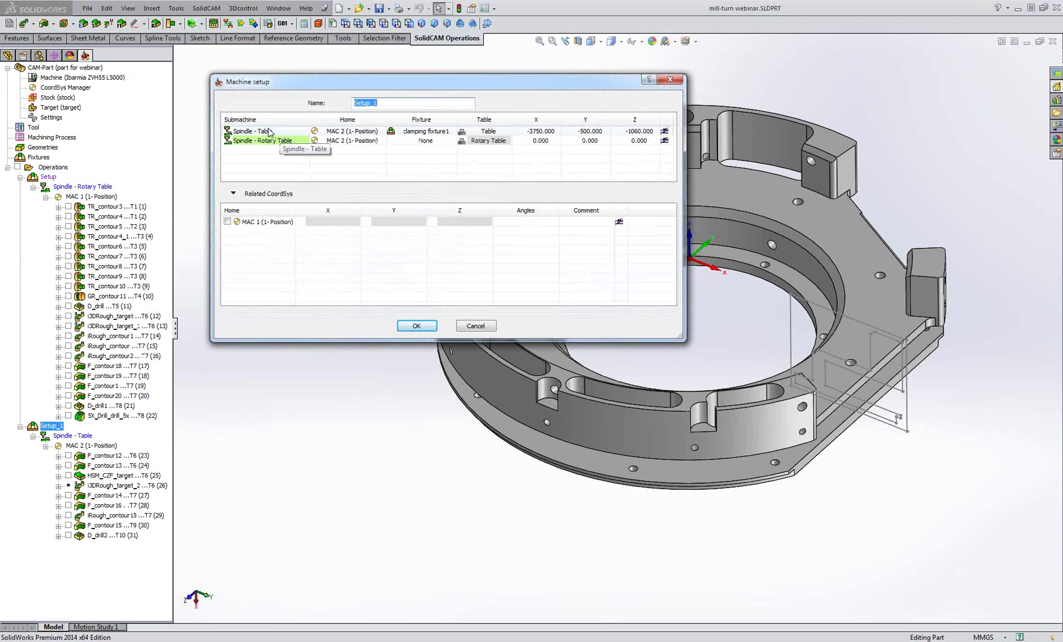
{"action": "left_click", "coordinate": [274, 133]}
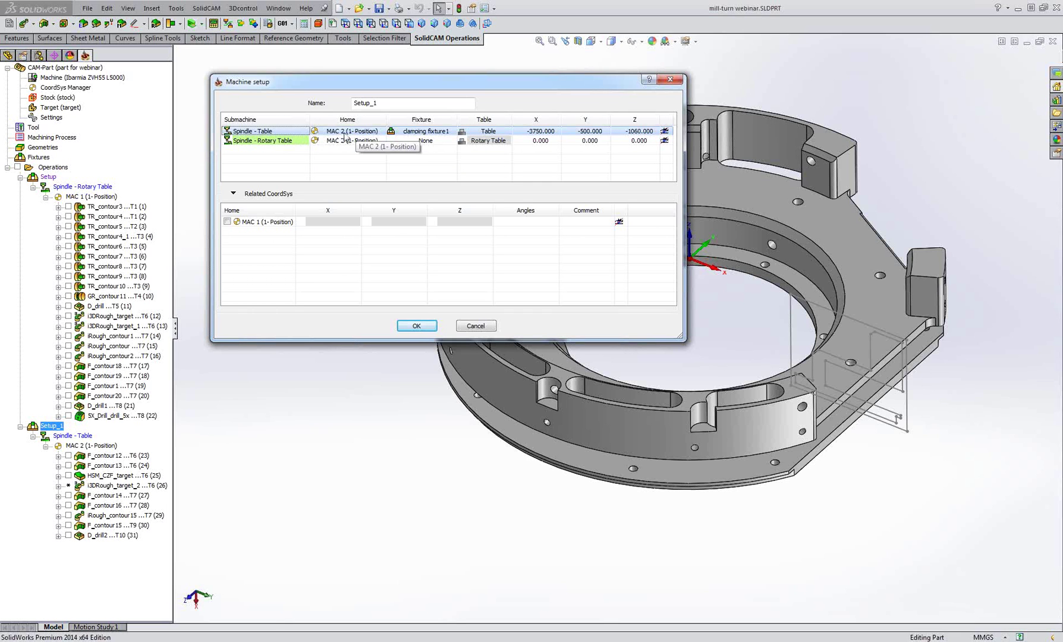
{"action": "left_click", "coordinate": [474, 326]}
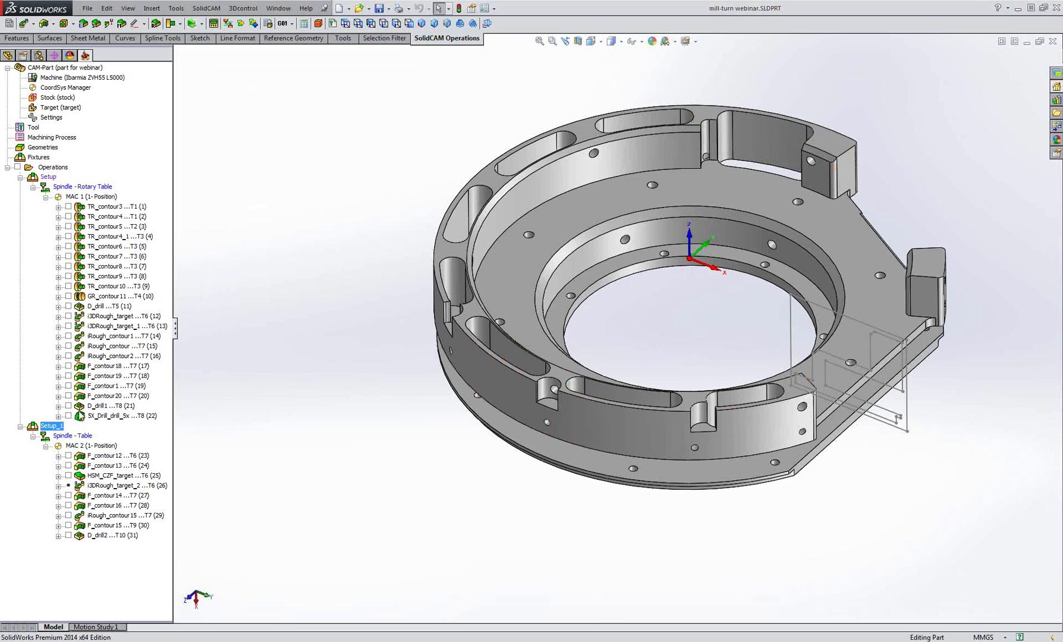
Show the part in the MAC 2 position and examine the face machined in the second setup
{"action": "left_click", "coordinate": [89, 445]}
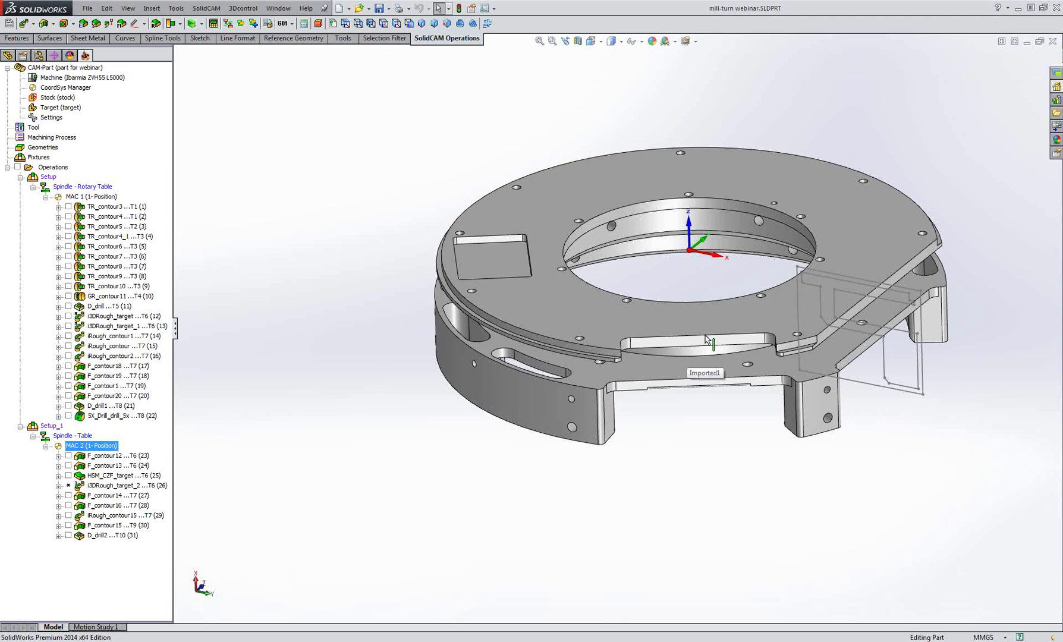
{"action": "middle_click_drag", "start_coordinate": [677, 320], "coordinate": [605, 321]}
{"action": "scroll", "coordinate": [589, 274], "scroll_direction": "up", "scroll_amount": 2}
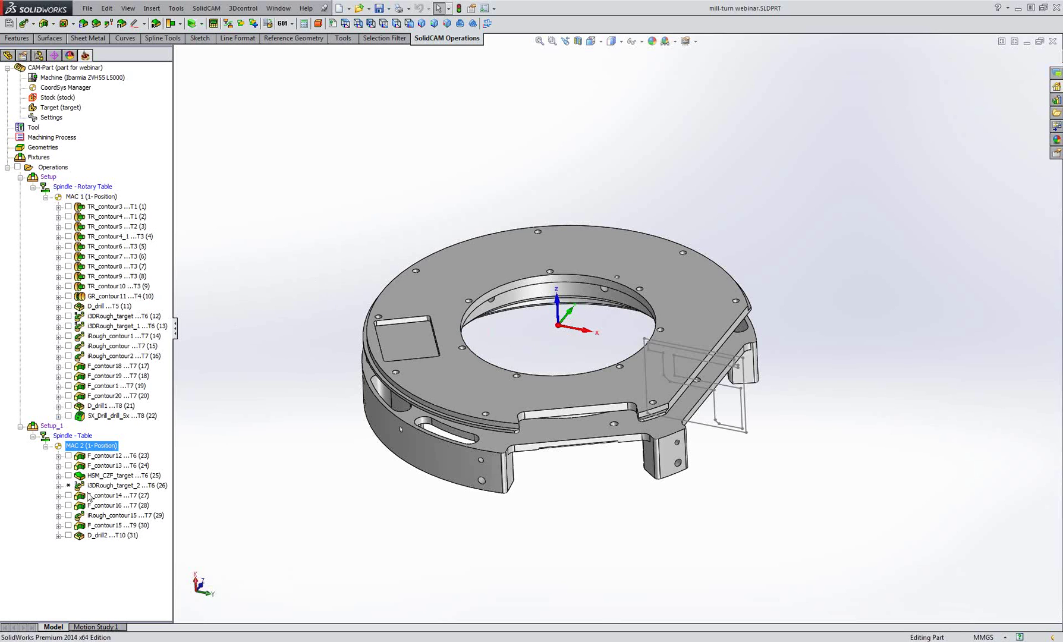
Calculate the i3DRough_target_2 operation in Setup_1
{"action": "left_click", "coordinate": [106, 488]}
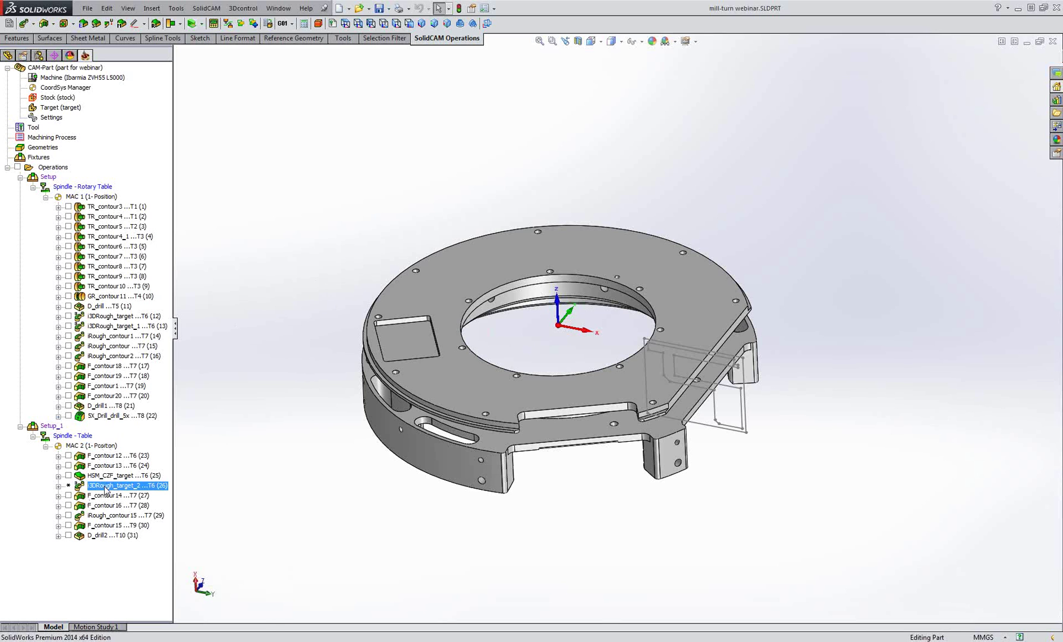
{"action": "double_click", "coordinate": [106, 489]}
{"action": "right_click", "coordinate": [106, 490]}
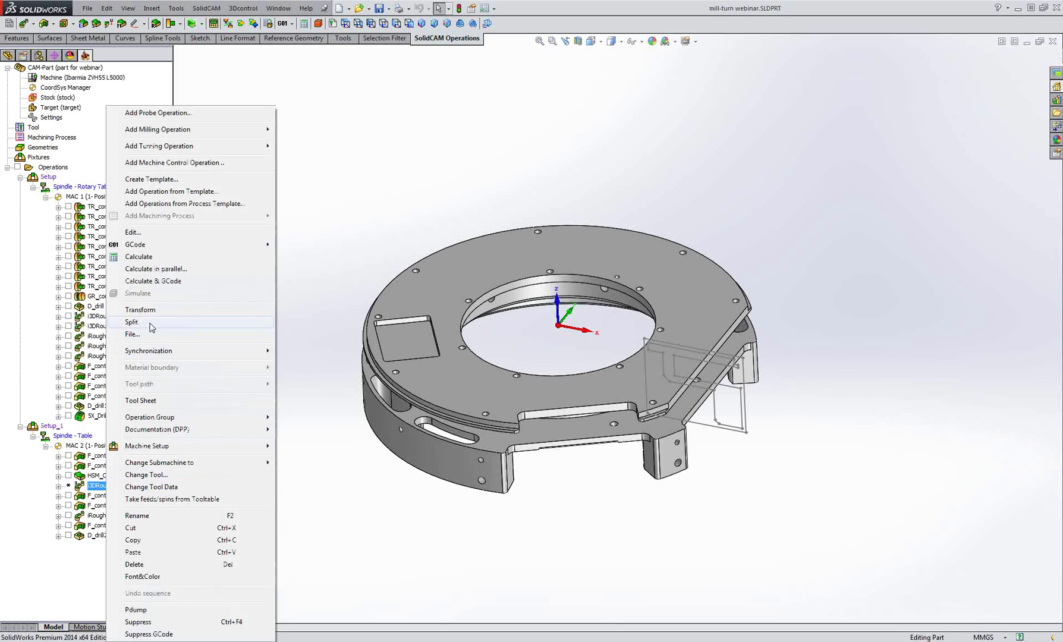
{"action": "left_click", "coordinate": [141, 256]}
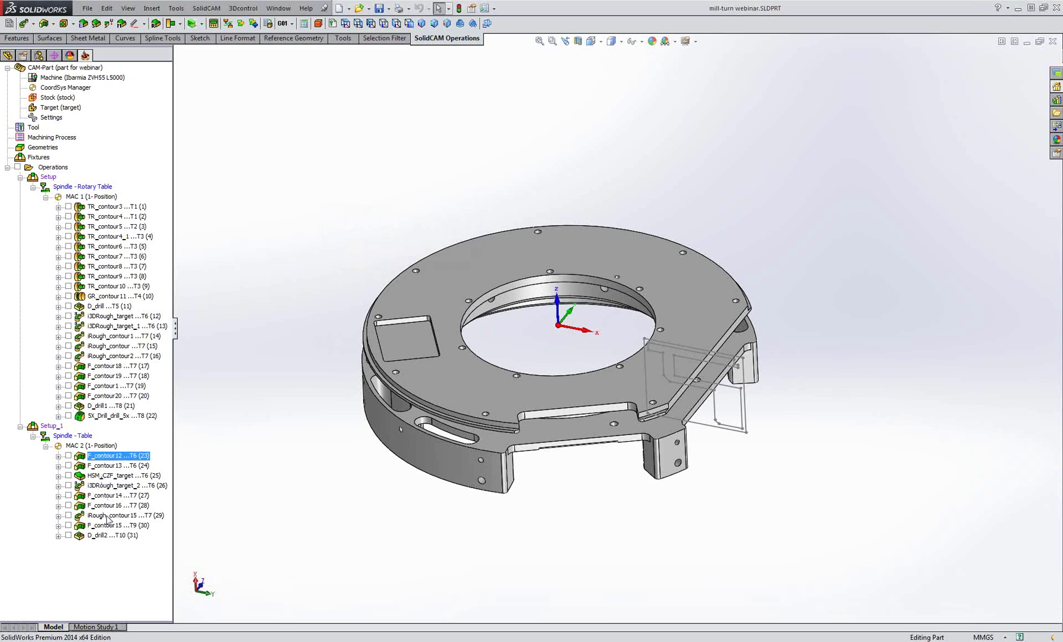
Start the machine simulation for all Setup_1 operations, from F_contour12 through D_drill2
{"action": "left_click", "coordinate": [104, 535], "text": "shift"}
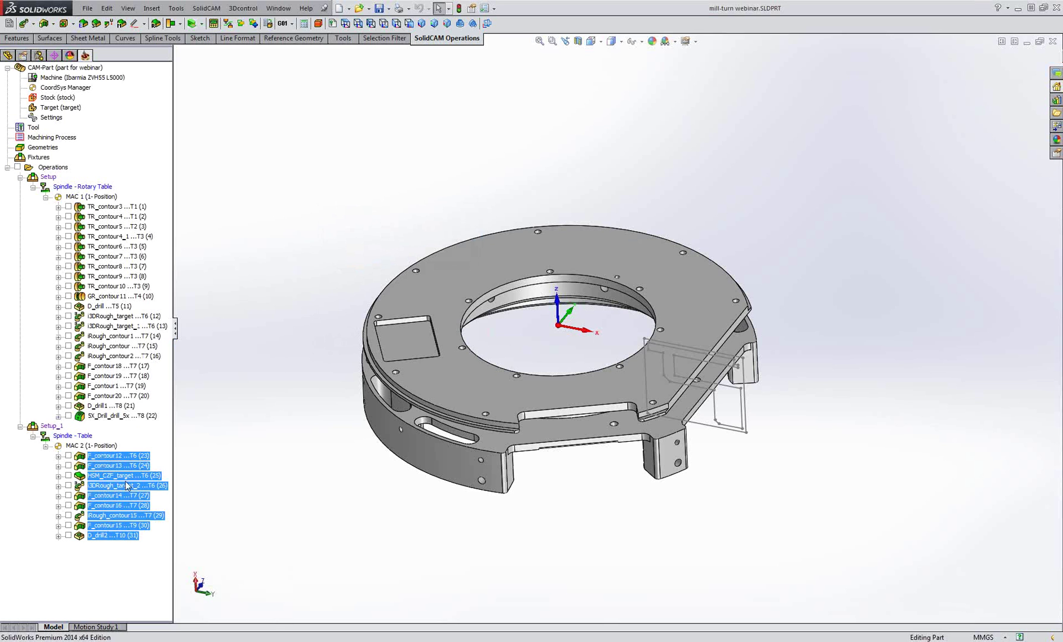
{"action": "right_click", "coordinate": [109, 536]}
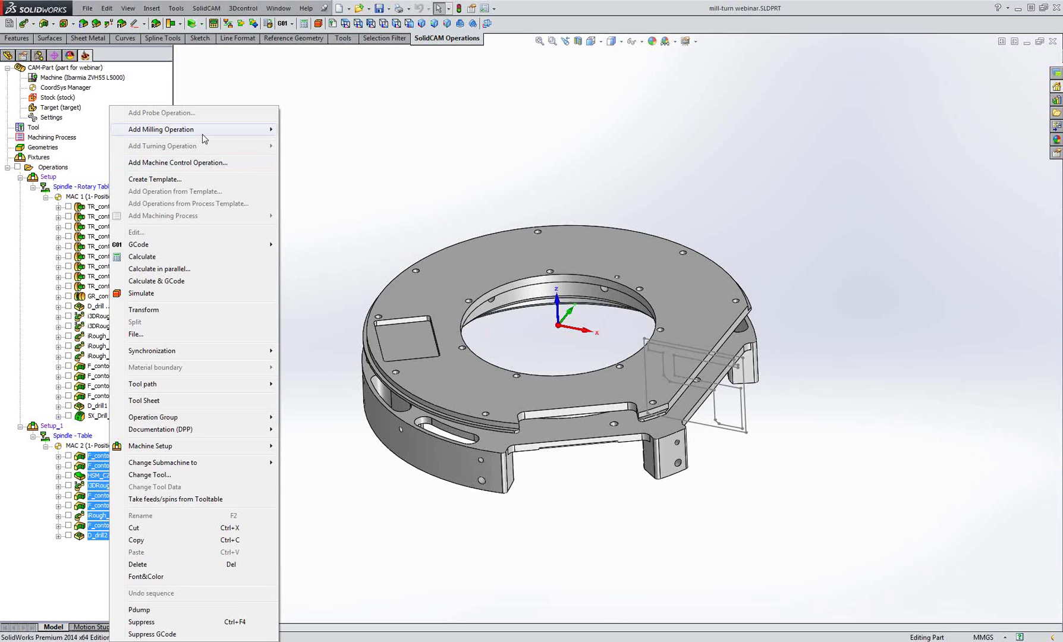
{"action": "mouse_move", "coordinate": [201, 134]}
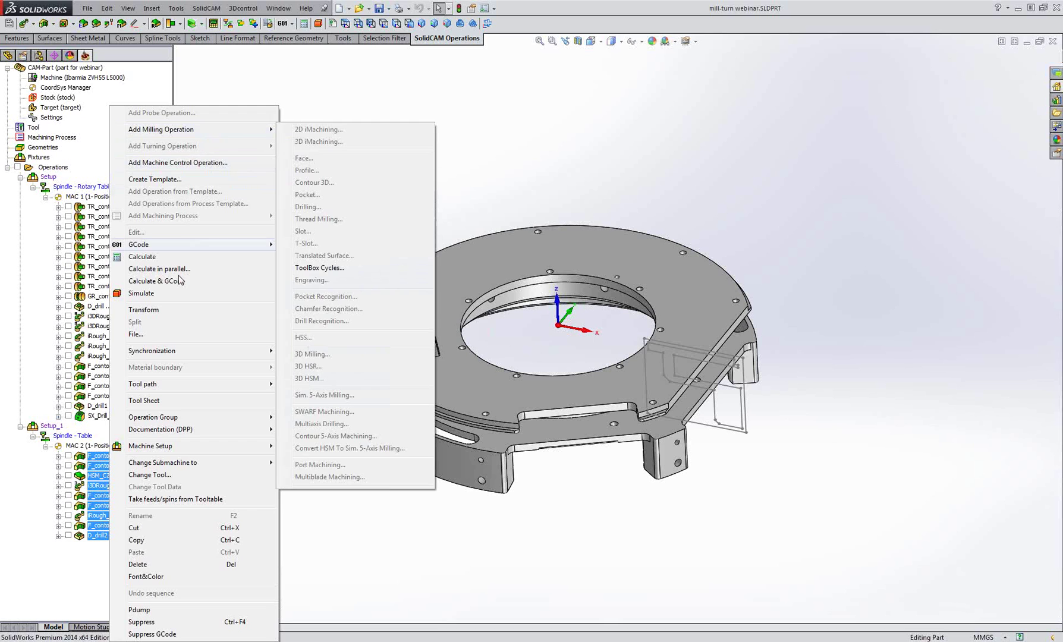
{"action": "left_click", "coordinate": [164, 293]}
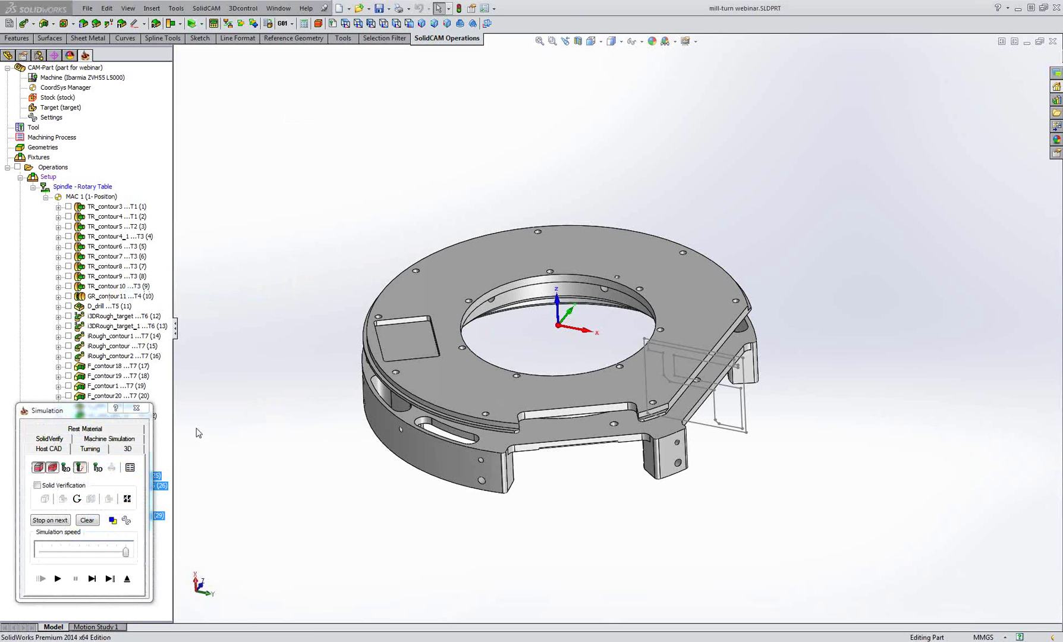
{"action": "left_click", "coordinate": [131, 441]}
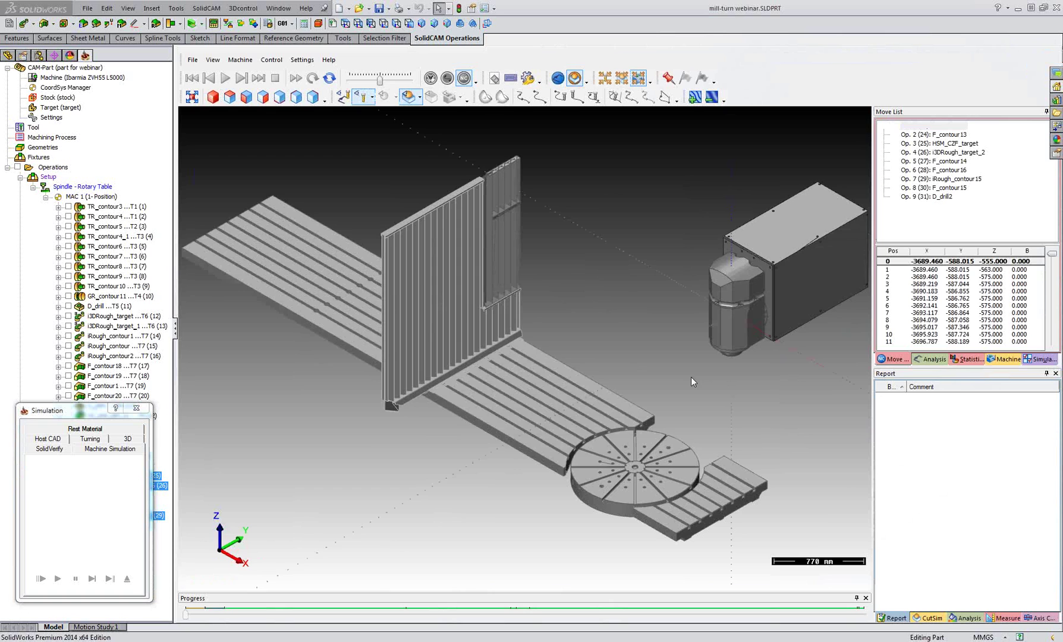
Examine the spindle, the clamped part and its fixture on the fixed table from several angles and distances
{"action": "middle_click_drag", "start_coordinate": [664, 378], "coordinate": [425, 378]}
{"action": "scroll", "coordinate": [425, 378], "scroll_direction": "up", "scroll_amount": 5}
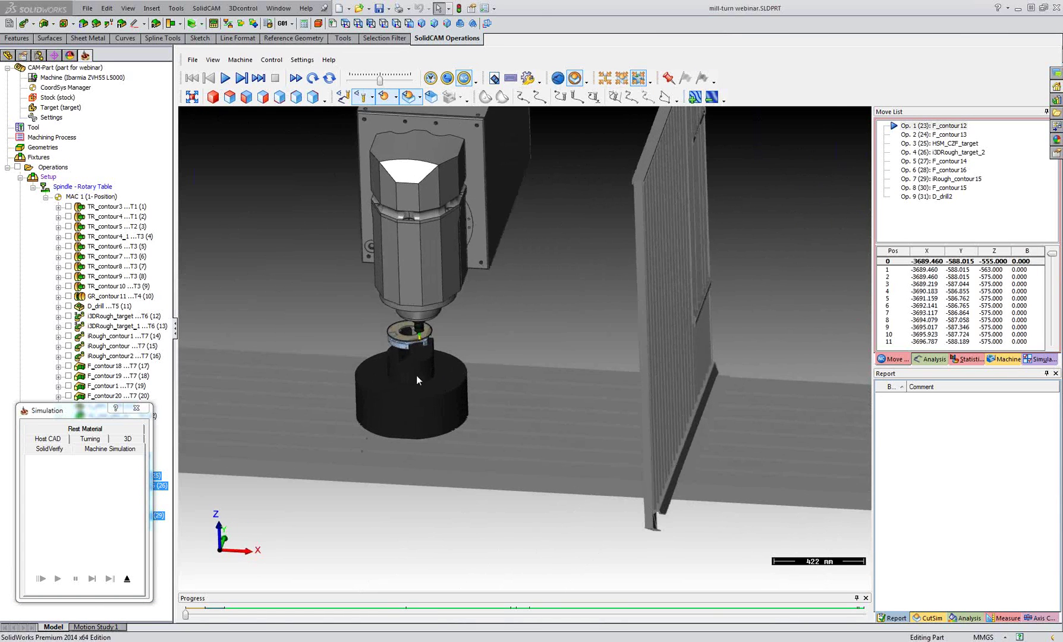
{"action": "scroll", "coordinate": [423, 388], "scroll_direction": "up", "scroll_amount": 3}
{"action": "scroll", "coordinate": [538, 254], "scroll_direction": "down", "scroll_amount": 2}
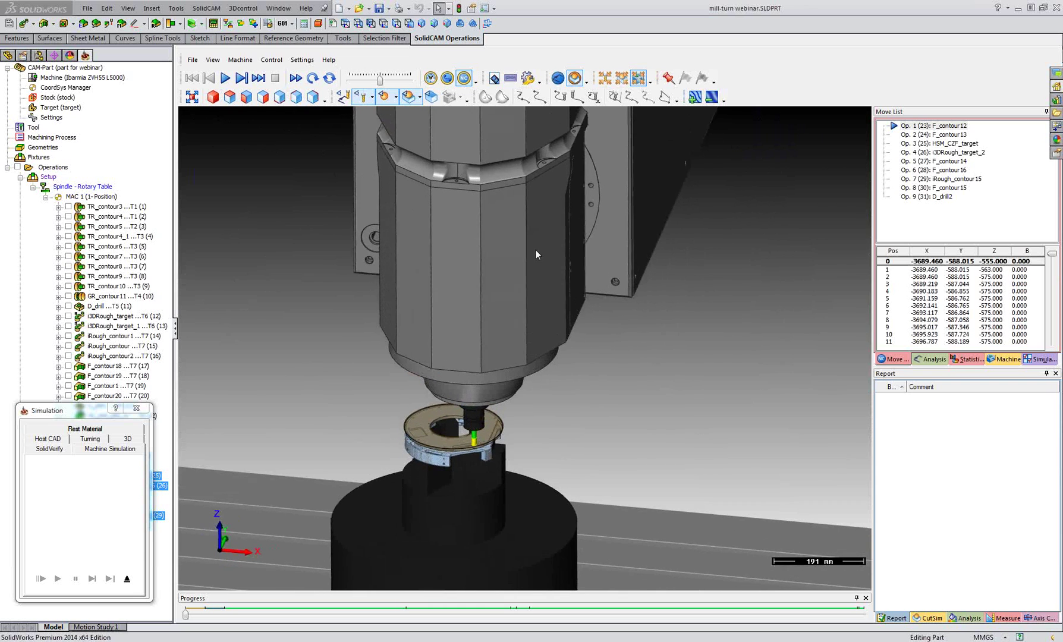
{"action": "middle_click_drag", "start_coordinate": [588, 278], "coordinate": [618, 305]}
{"action": "scroll", "coordinate": [618, 305], "scroll_direction": "down", "scroll_amount": 2}
{"action": "middle_click_drag", "start_coordinate": [436, 346], "coordinate": [431, 346]}
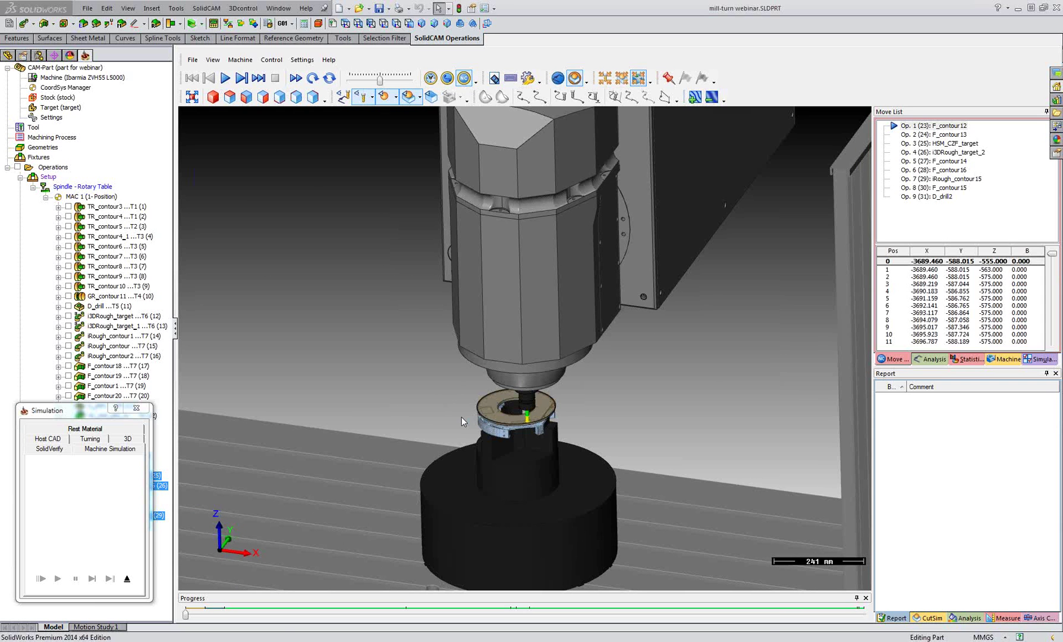
{"action": "middle_click_drag", "start_coordinate": [462, 416], "coordinate": [423, 291]}
{"action": "scroll", "coordinate": [449, 440], "scroll_direction": "up", "scroll_amount": 2}
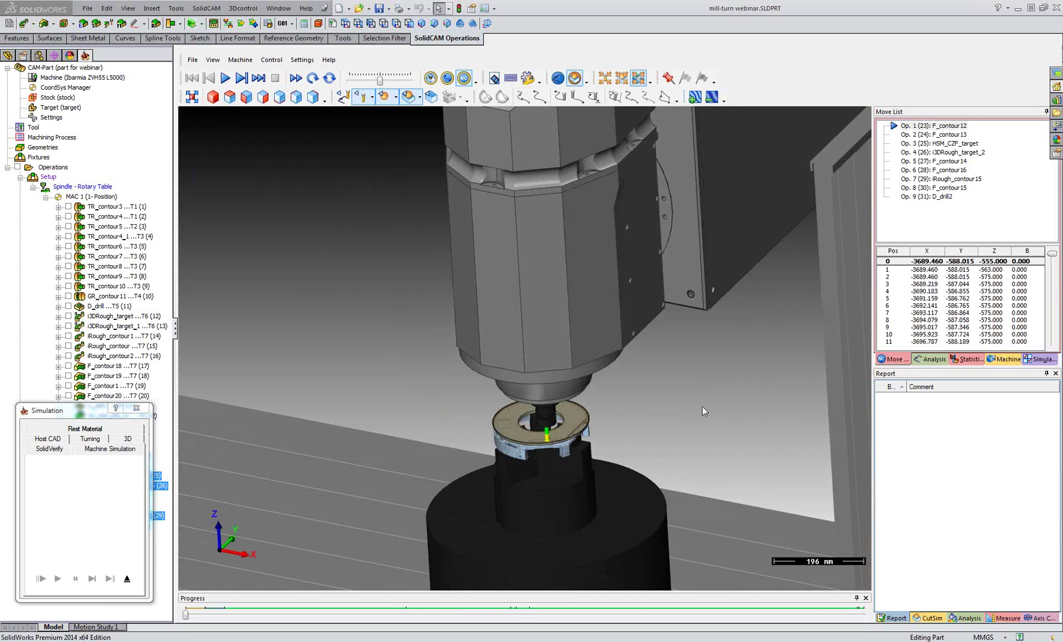
{"action": "scroll", "coordinate": [607, 306], "scroll_direction": "down", "scroll_amount": 5}
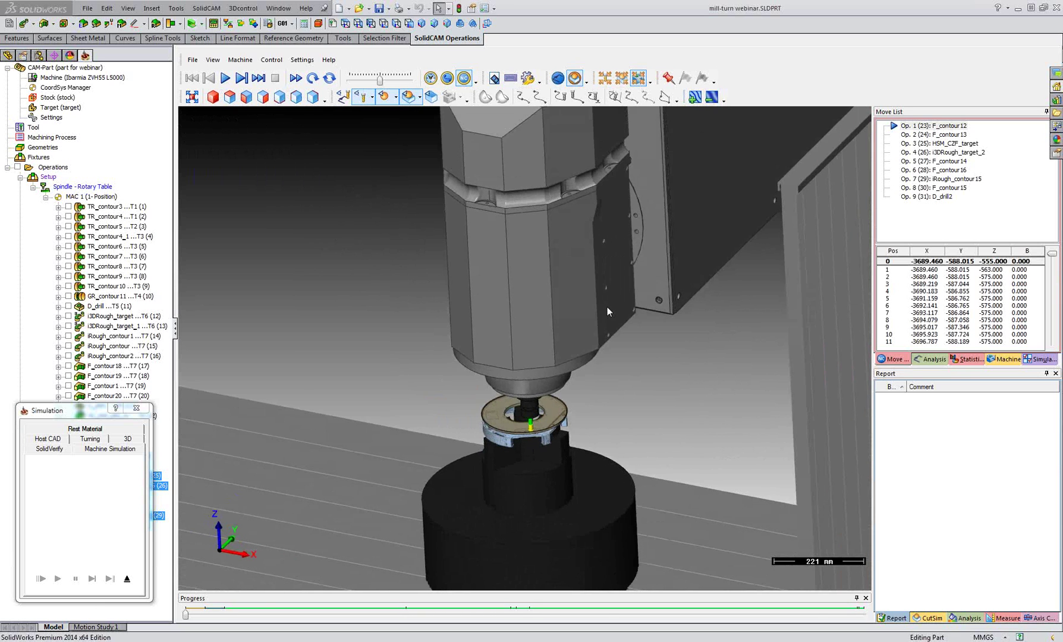
{"action": "scroll", "coordinate": [568, 383], "scroll_direction": "up", "scroll_amount": 5}
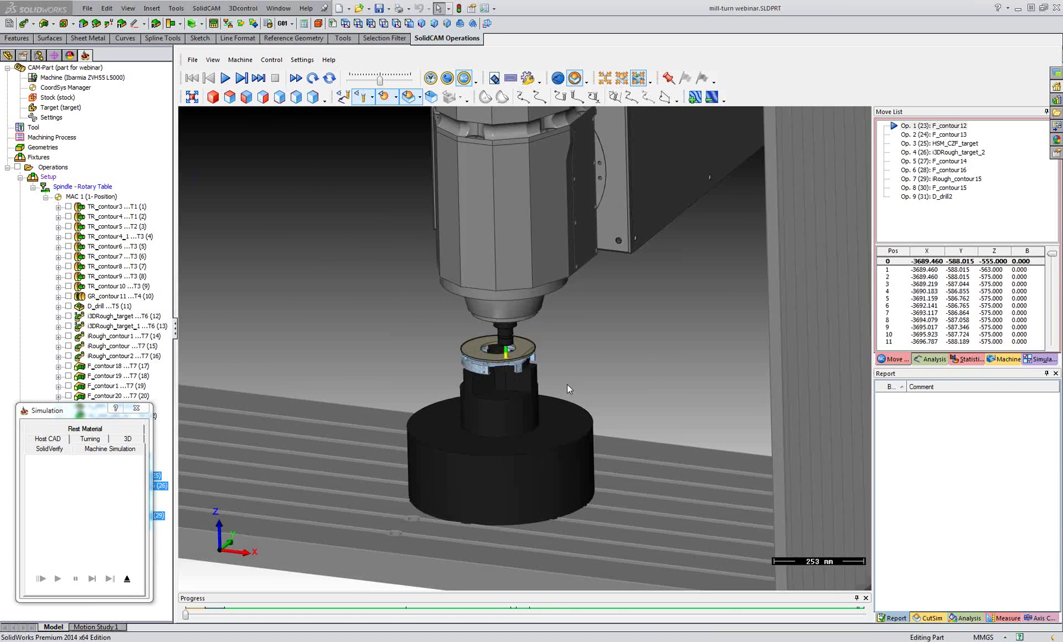
Inspect the cutter, the leftover stock and the ring's rim up close before cutting begins
{"action": "scroll", "coordinate": [581, 367], "scroll_direction": "up", "scroll_amount": 10}
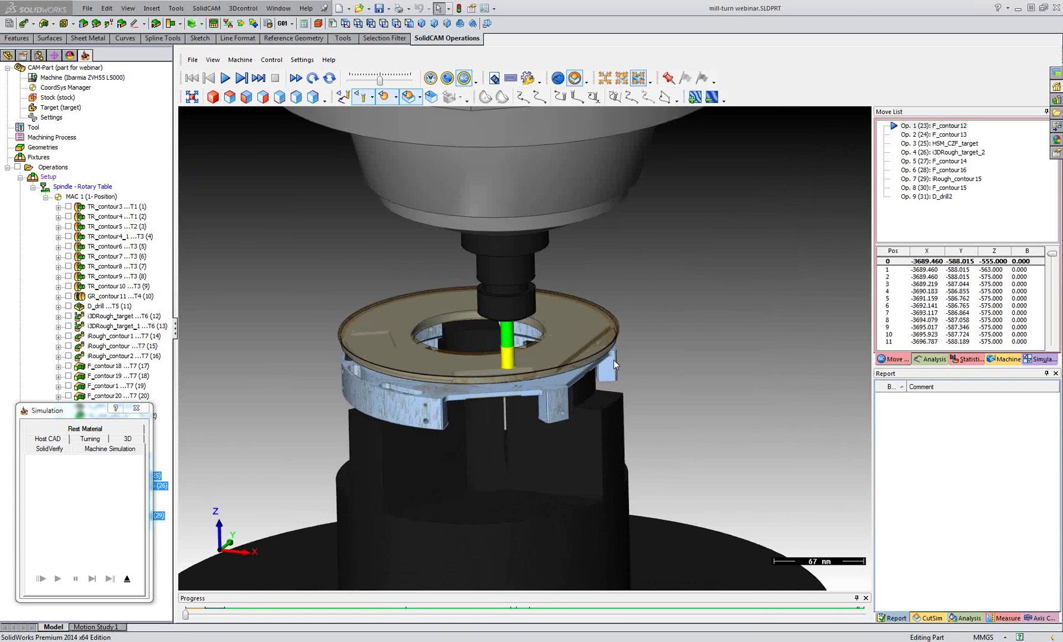
{"action": "scroll", "coordinate": [754, 428], "scroll_direction": "up", "scroll_amount": 3}
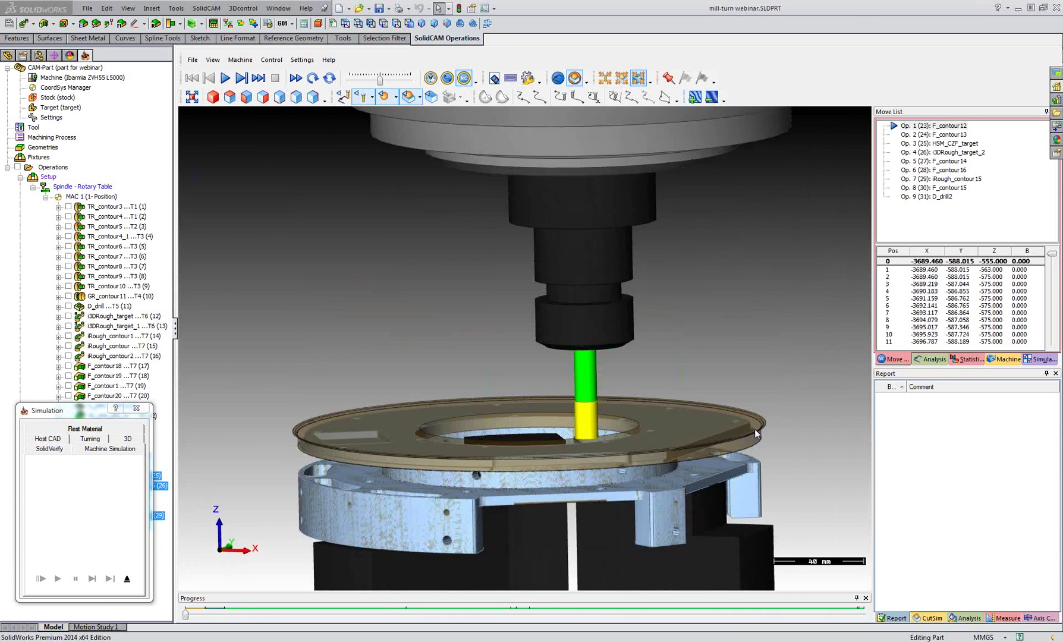
{"action": "scroll", "coordinate": [765, 426], "scroll_direction": "up", "scroll_amount": 4}
{"action": "scroll", "coordinate": [761, 420], "scroll_direction": "down", "scroll_amount": 2}
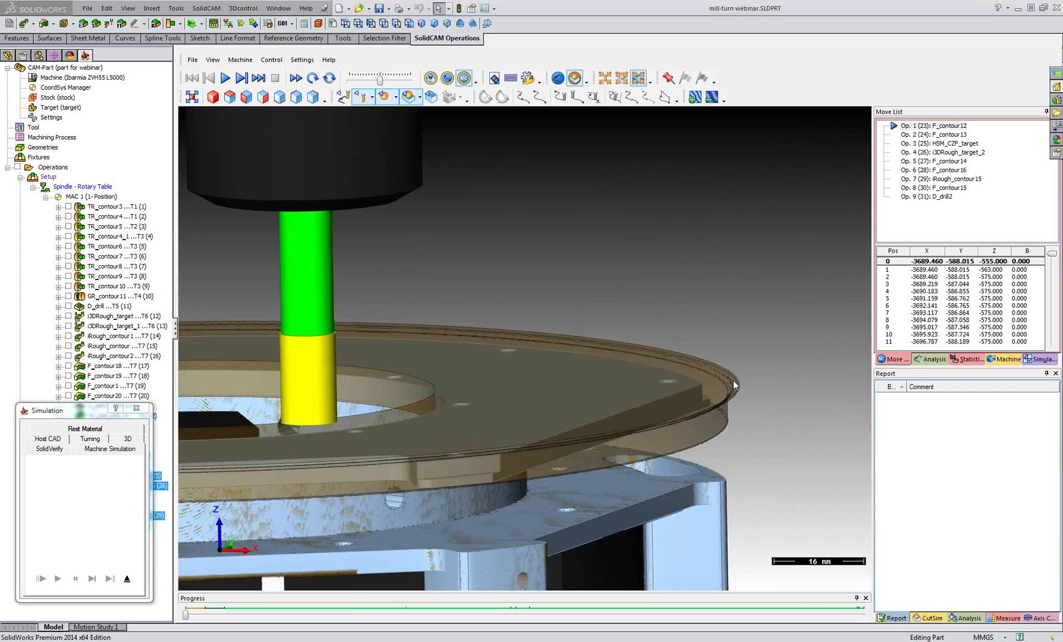
{"action": "scroll", "coordinate": [736, 382], "scroll_direction": "down", "scroll_amount": 3}
{"action": "scroll", "coordinate": [713, 378], "scroll_direction": "down", "scroll_amount": 7}
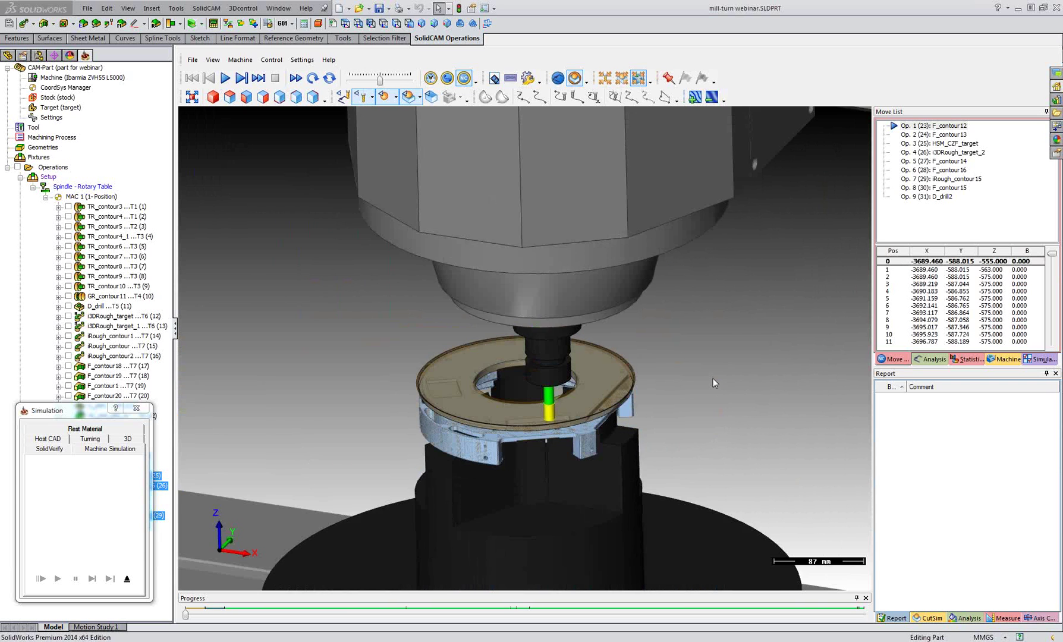
Step through the opening moves of F_contour12 and play the simulation on into F_contour13
{"action": "left_click", "coordinate": [952, 268]}
{"action": "scroll", "coordinate": [953, 292], "scroll_direction": "down", "scroll_amount": 7}
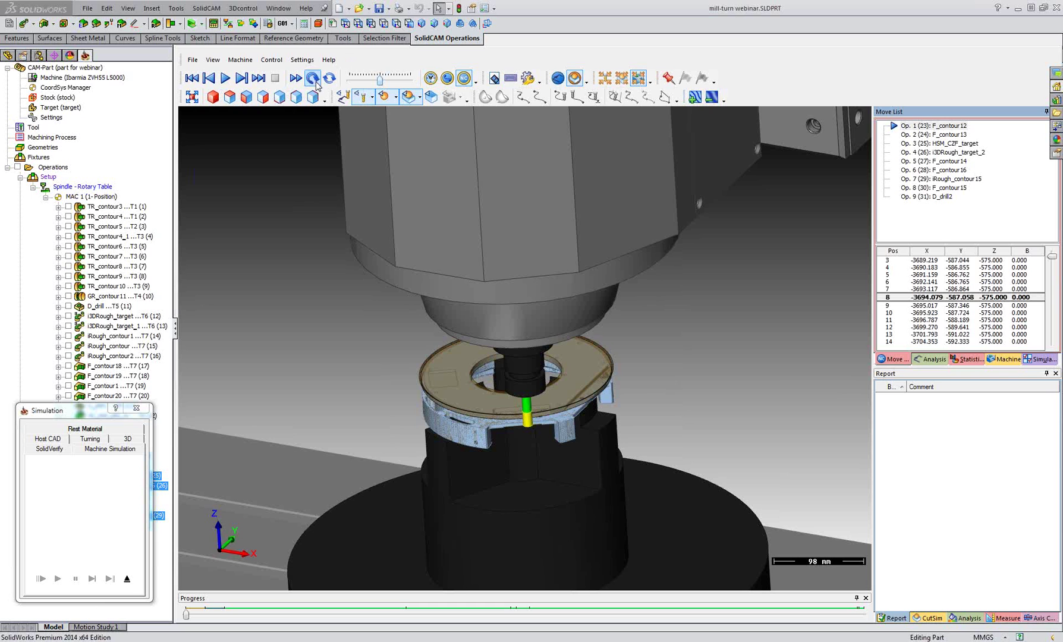
{"action": "left_click", "coordinate": [226, 79]}
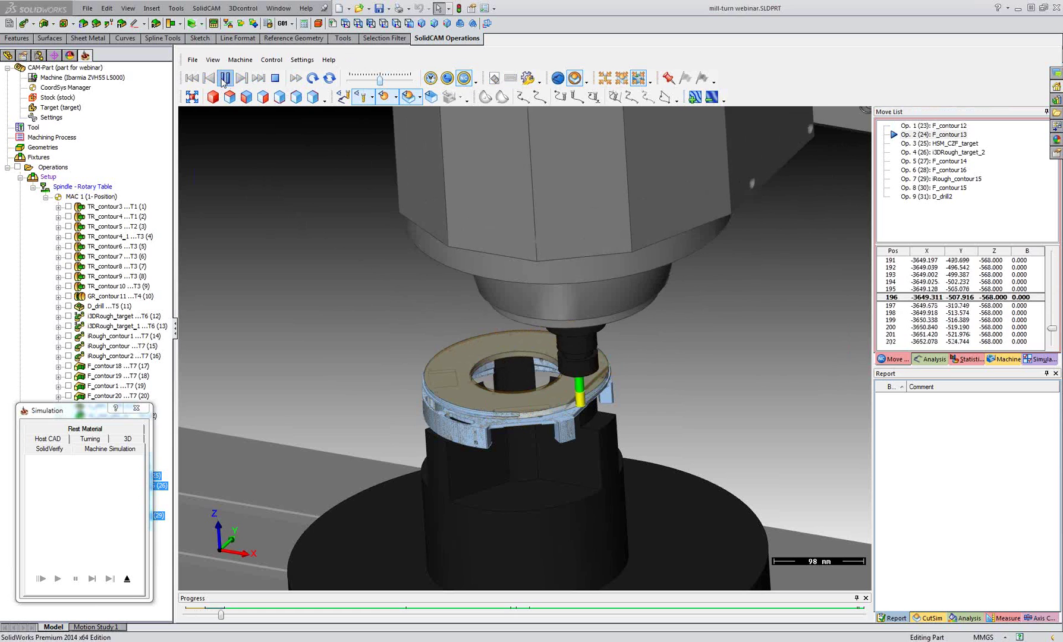
Pause the simulation, make it stop on operation change for all operations, and return to the move list
{"action": "left_click", "coordinate": [228, 81]}
{"action": "left_click", "coordinate": [1040, 359]}
{"action": "left_click", "coordinate": [900, 145]}
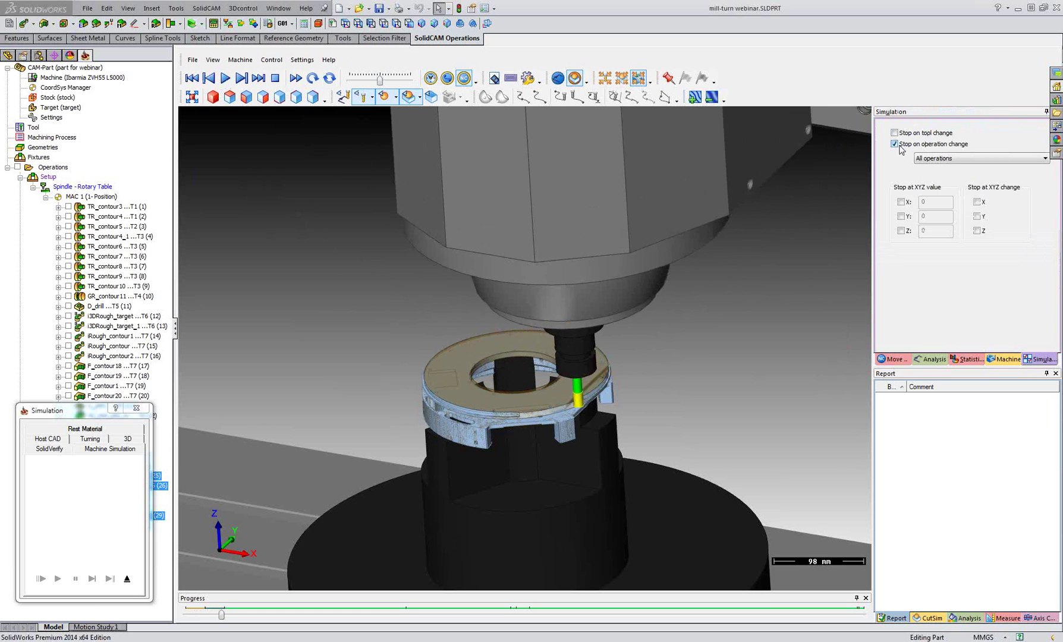
{"action": "left_click", "coordinate": [895, 359]}
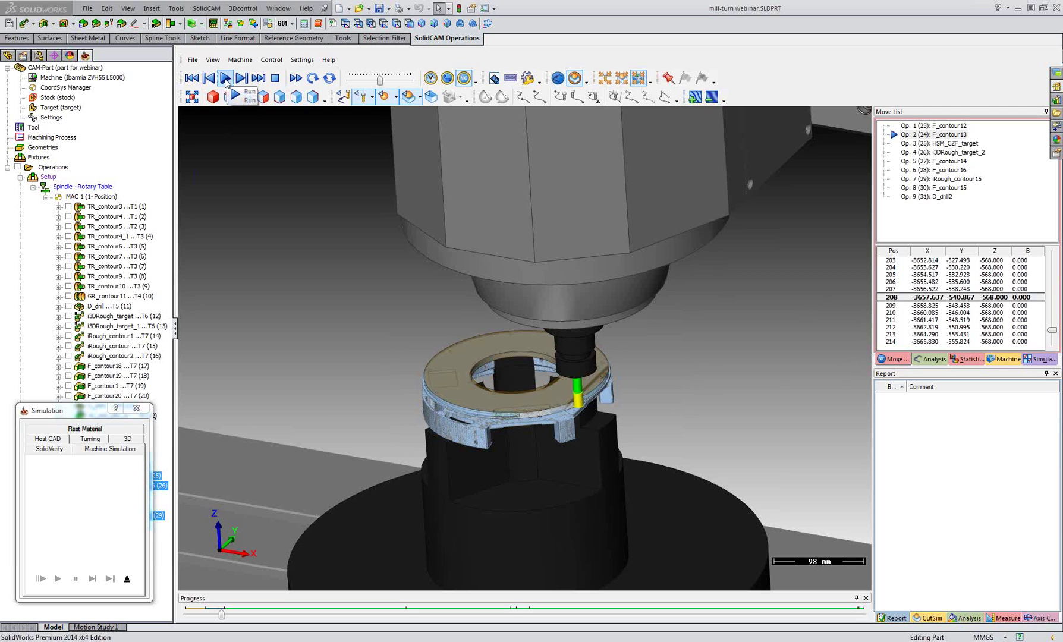
Inspect the milled outer rim and the ring's side wall up close while F_contour13 is paused
{"action": "scroll", "coordinate": [383, 316], "scroll_direction": "up", "scroll_amount": 2}
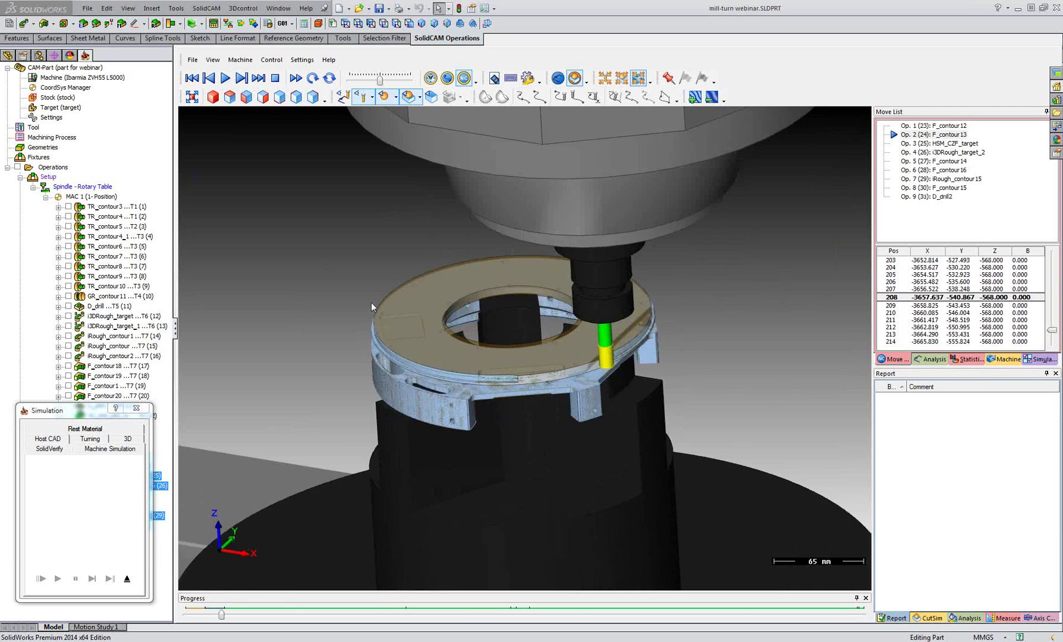
{"action": "scroll", "coordinate": [371, 302], "scroll_direction": "up", "scroll_amount": 5}
{"action": "middle_click_drag", "start_coordinate": [371, 302], "coordinate": [504, 434]}
{"action": "scroll", "coordinate": [504, 435], "scroll_direction": "down", "scroll_amount": 8}
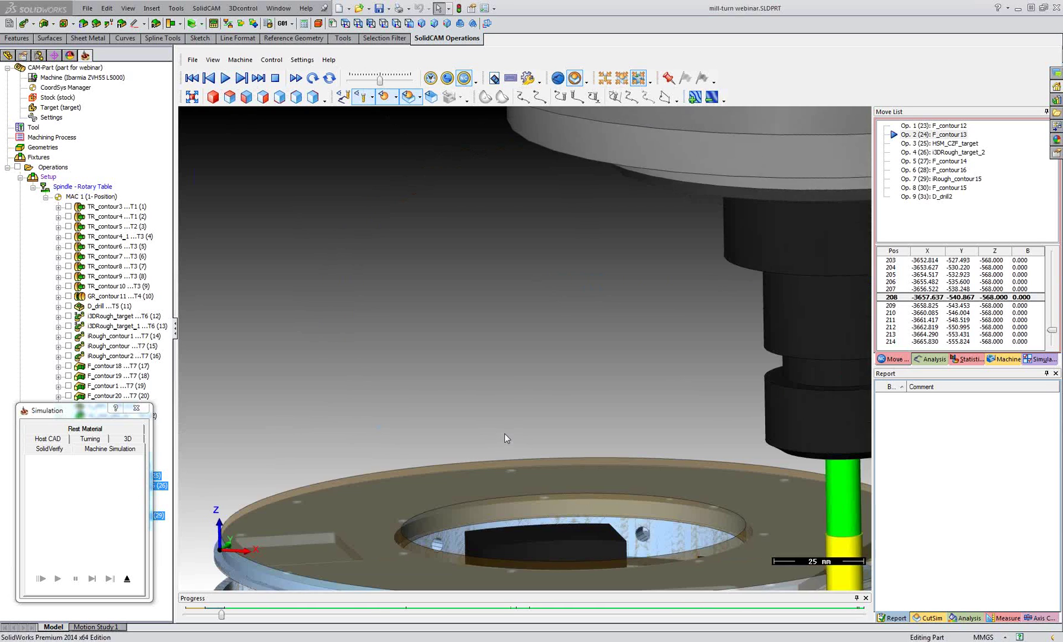
{"action": "scroll", "coordinate": [444, 407], "scroll_direction": "up", "scroll_amount": 3}
{"action": "scroll", "coordinate": [444, 406], "scroll_direction": "up", "scroll_amount": 2}
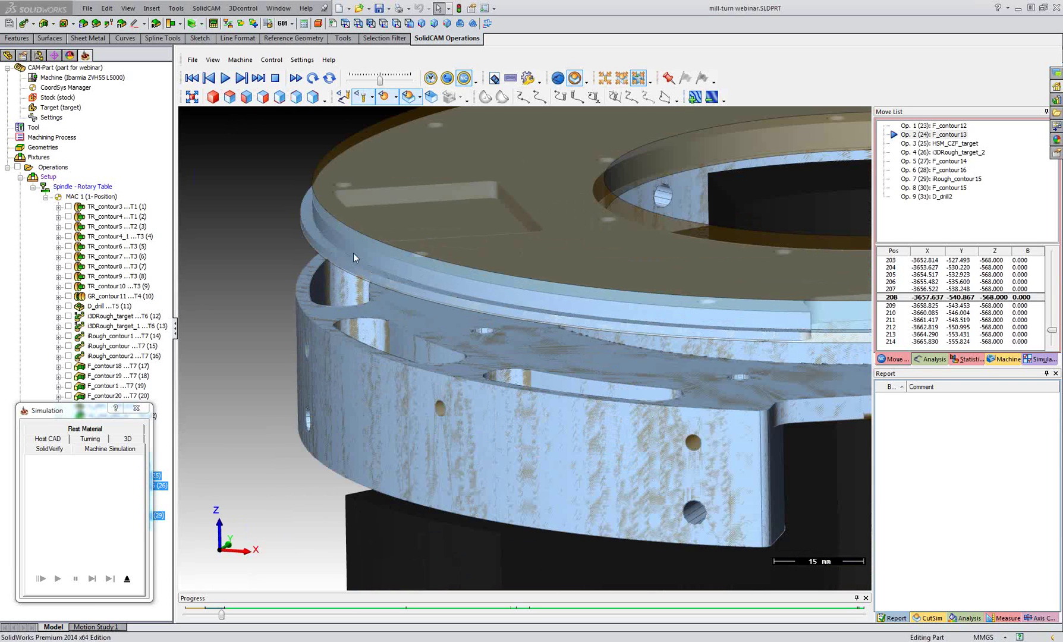
{"action": "scroll", "coordinate": [322, 228], "scroll_direction": "up", "scroll_amount": 1}
{"action": "scroll", "coordinate": [321, 228], "scroll_direction": "down", "scroll_amount": 8}
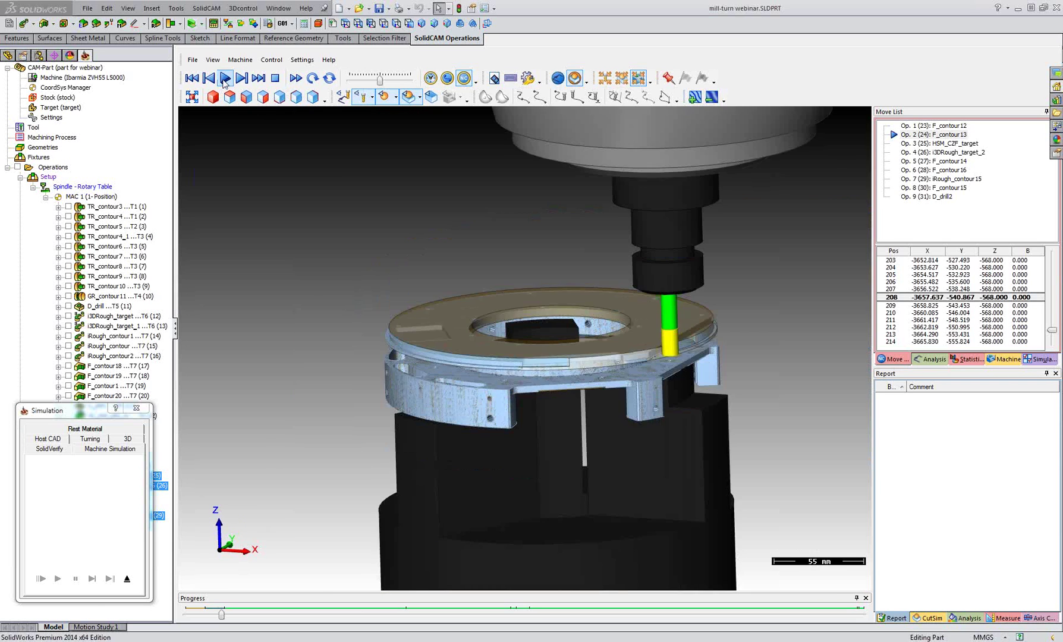
Play the rest of F_contour13 and the full HSM_CZF_target operation, temporarily raising the simulation speed for the face finishing
{"action": "left_click", "coordinate": [224, 79]}
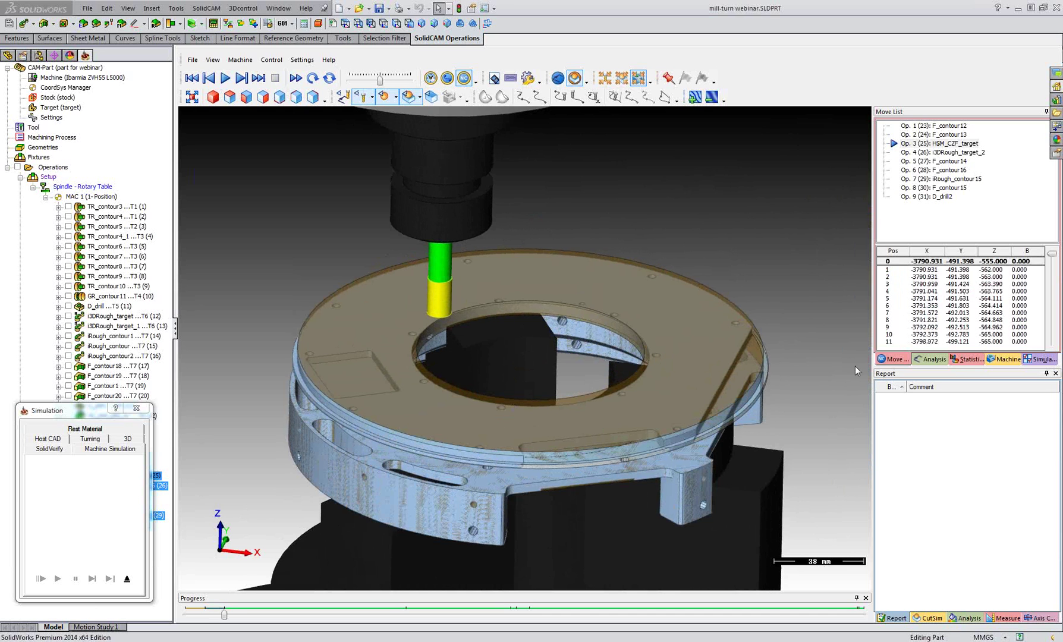
{"action": "scroll", "coordinate": [978, 297], "scroll_direction": "down", "scroll_amount": 8}
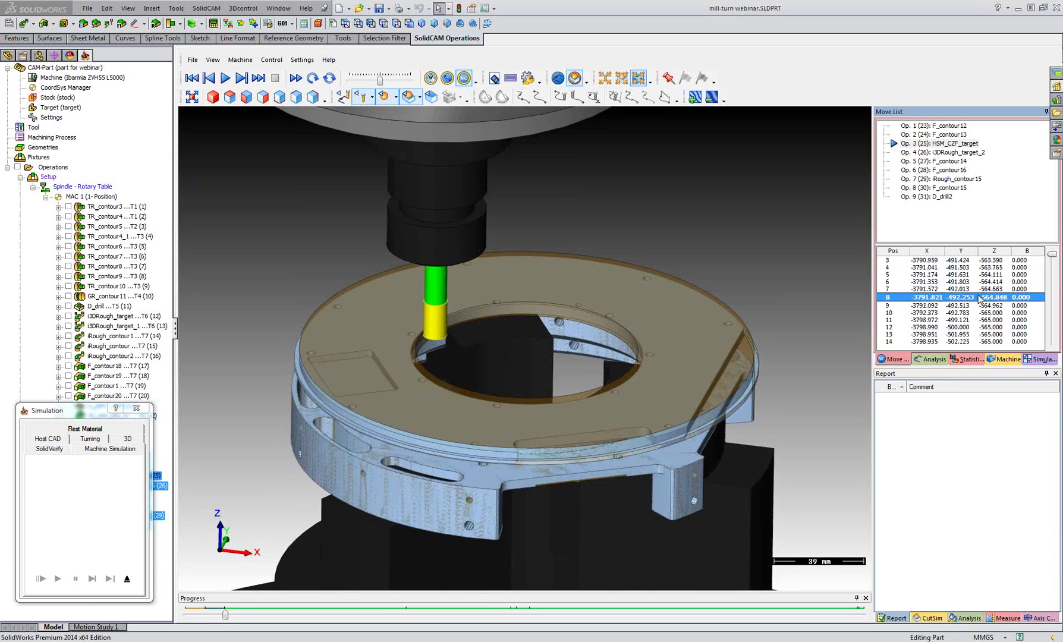
{"action": "left_click", "coordinate": [225, 78]}
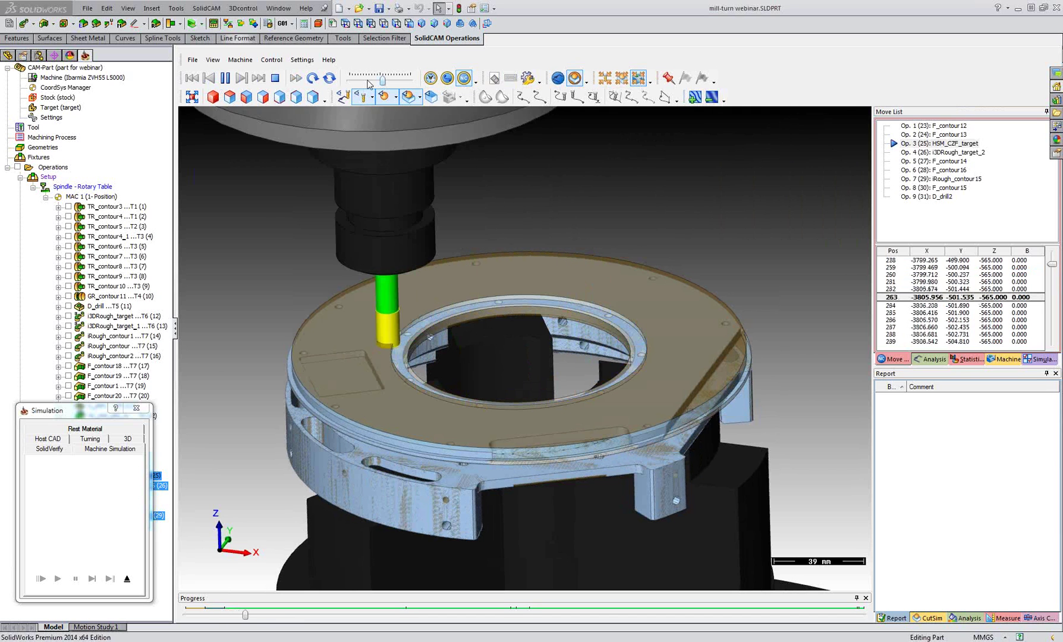
{"action": "scroll", "coordinate": [367, 84], "scroll_direction": "up", "scroll_amount": 3}
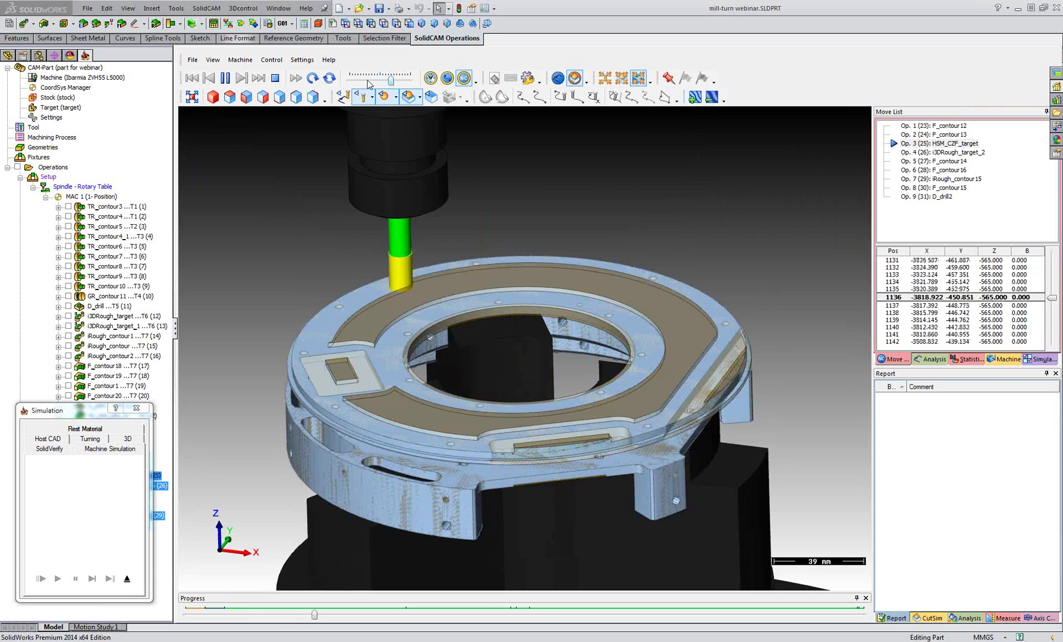
{"action": "scroll", "coordinate": [368, 84], "scroll_direction": "down", "scroll_amount": 2}
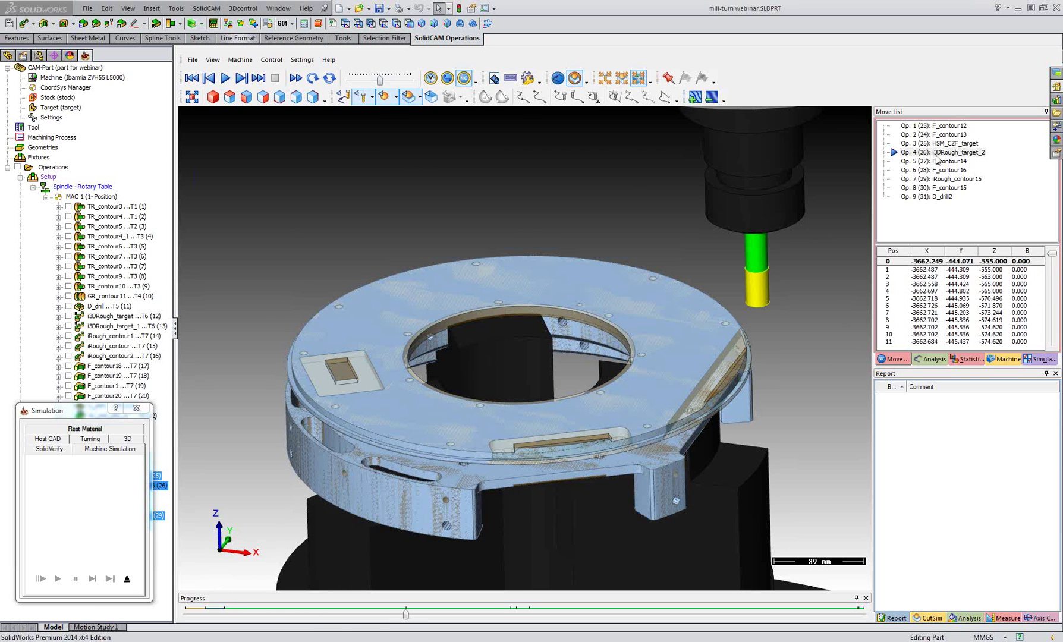
Inspect the ring's upper face, rectangular pocket and edge recesses with their remaining material before i3DRough_target_2 starts
{"action": "middle_click_drag", "start_coordinate": [884, 218], "coordinate": [883, 217]}
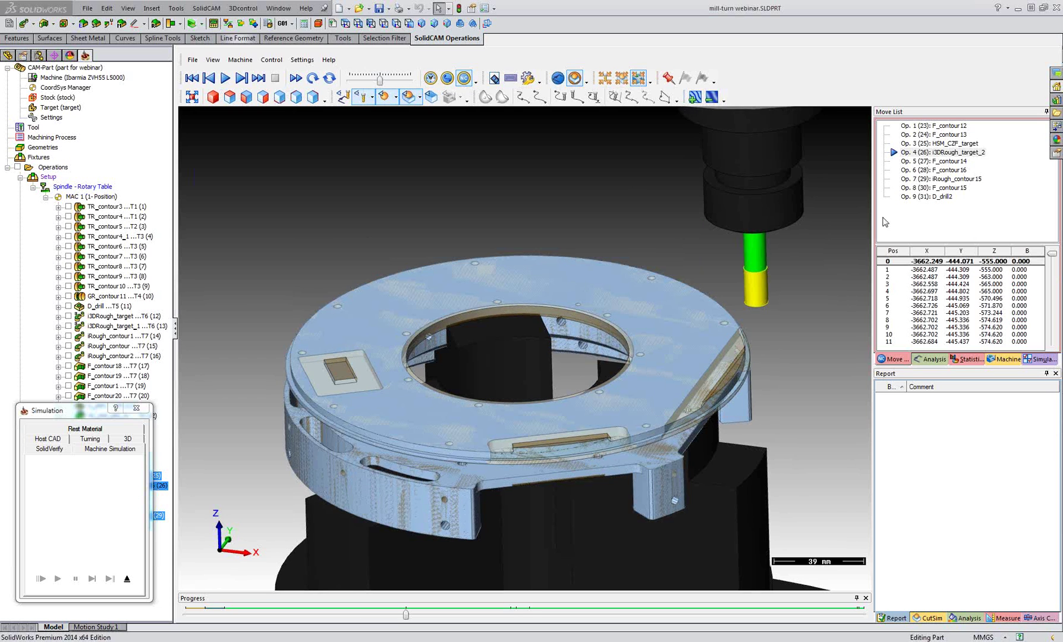
{"action": "scroll", "coordinate": [770, 269], "scroll_direction": "up", "scroll_amount": 3}
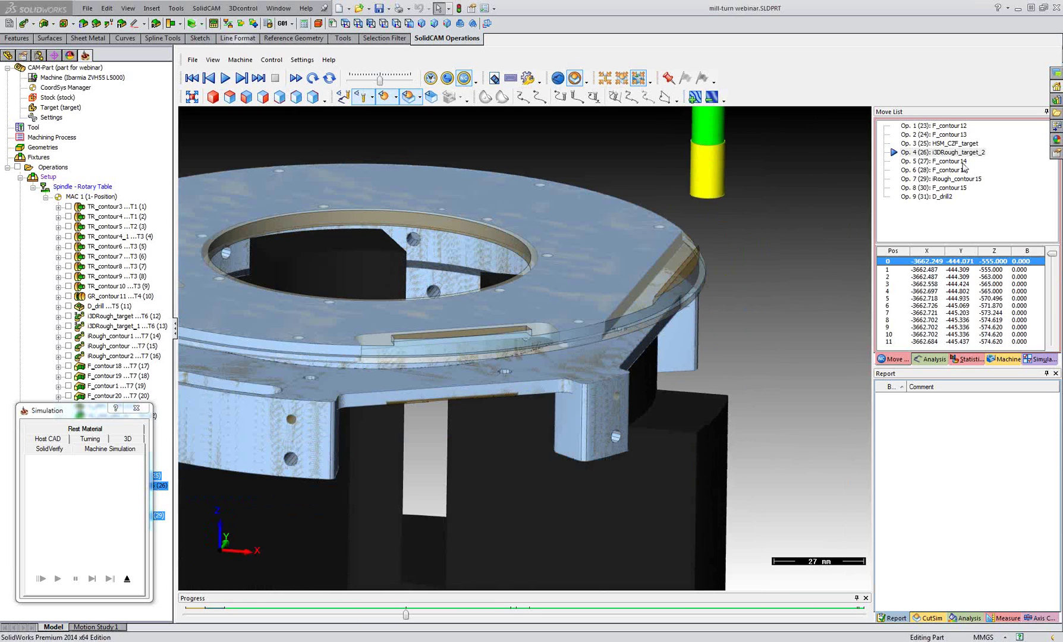
{"action": "scroll", "coordinate": [749, 254], "scroll_direction": "up", "scroll_amount": 4}
{"action": "middle_click_drag", "start_coordinate": [749, 254], "coordinate": [644, 307]}
{"action": "scroll", "coordinate": [683, 261], "scroll_direction": "down", "scroll_amount": 2}
{"action": "scroll", "coordinate": [737, 318], "scroll_direction": "down", "scroll_amount": 2}
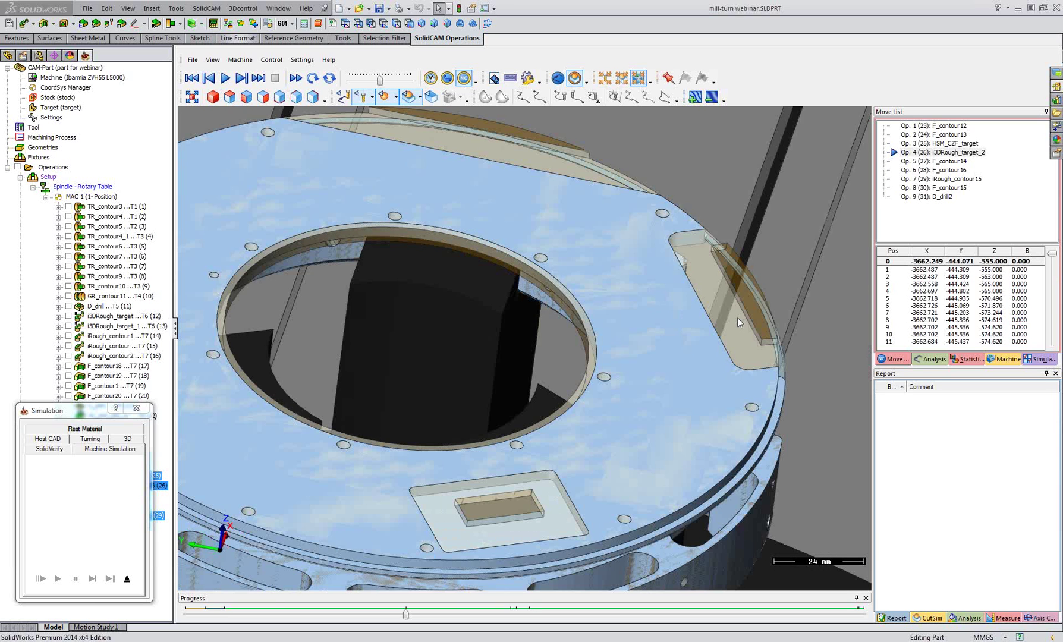
{"action": "scroll", "coordinate": [718, 328], "scroll_direction": "down", "scroll_amount": 3}
{"action": "scroll", "coordinate": [717, 328], "scroll_direction": "down", "scroll_amount": 1}
{"action": "middle_click_drag", "start_coordinate": [717, 328], "coordinate": [711, 324]}
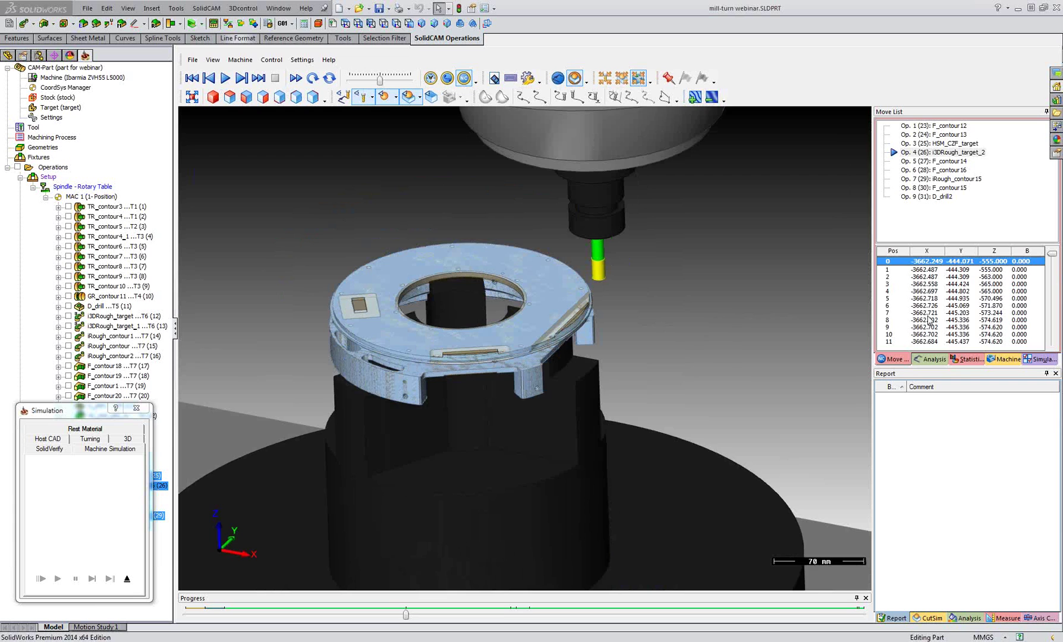
Play the i3DRough_target_2 operation to its end while watching the flat and edge recess being roughed
{"action": "scroll", "coordinate": [711, 324], "scroll_direction": "up", "scroll_amount": 2}
{"action": "left_click", "coordinate": [225, 78]}
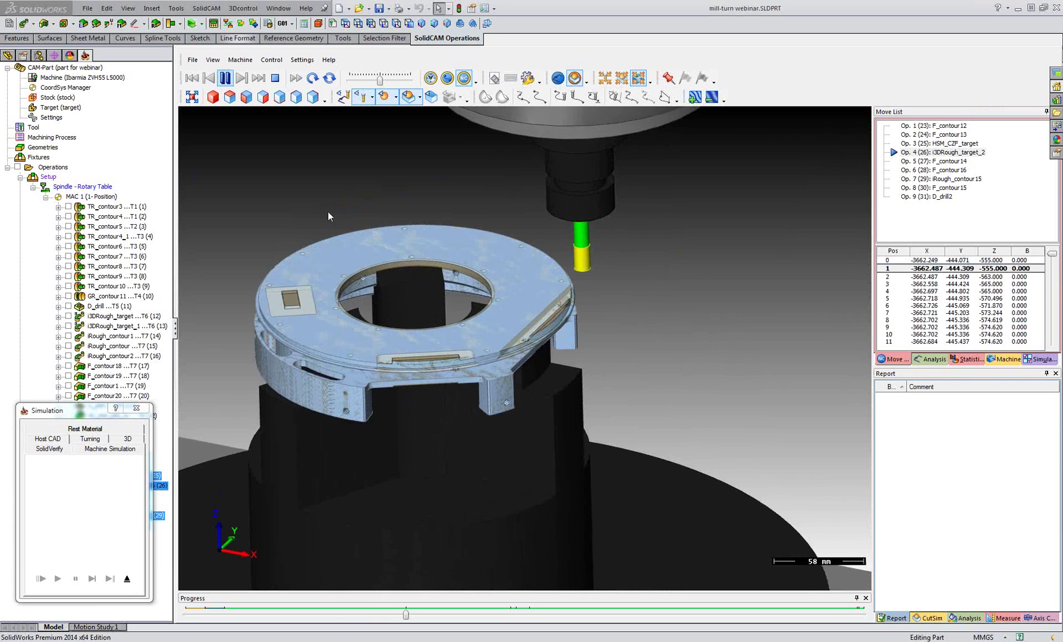
{"action": "scroll", "coordinate": [518, 299], "scroll_direction": "up", "scroll_amount": 3}
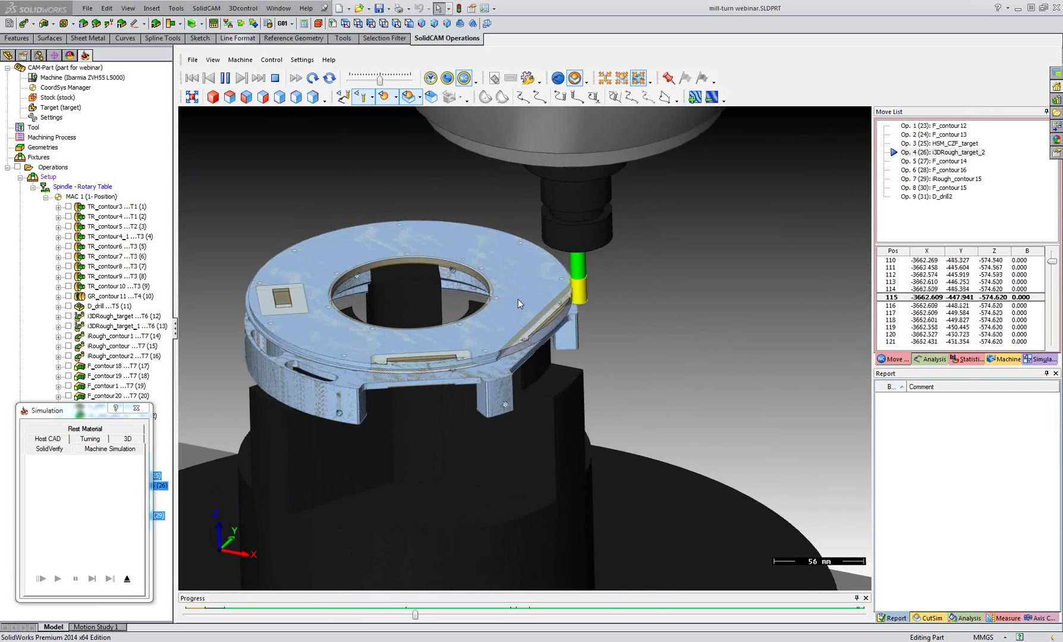
{"action": "scroll", "coordinate": [518, 299], "scroll_direction": "up", "scroll_amount": 2}
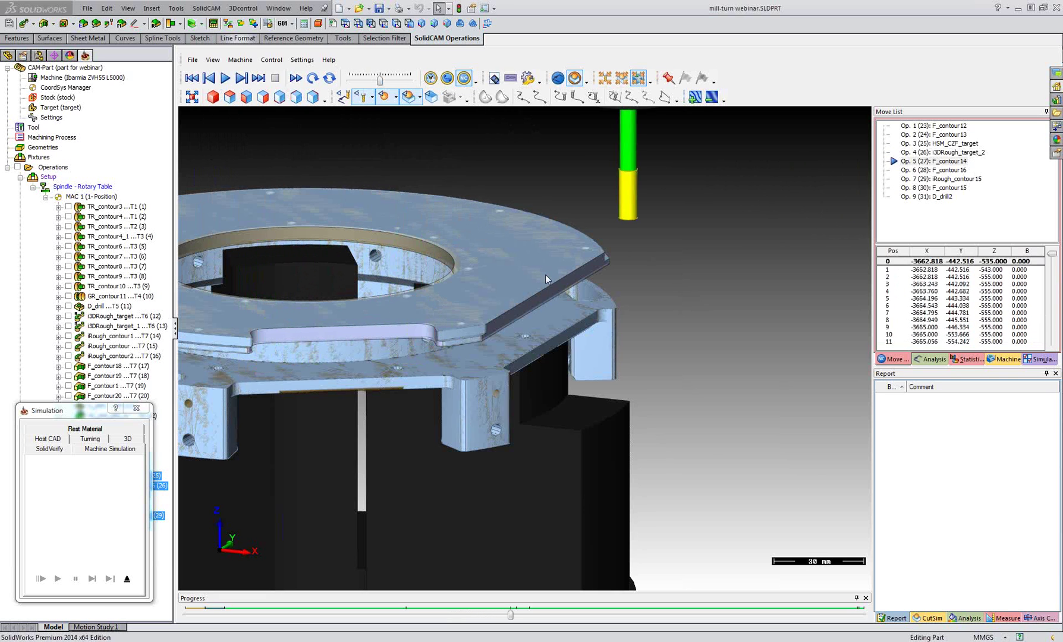
Step through the opening moves of F_contour14 and play the simulation through F_contour14, F_contour16 and iRough_contour15
{"action": "scroll", "coordinate": [623, 289], "scroll_direction": "down", "scroll_amount": 5}
{"action": "mouse_move", "coordinate": [738, 280]}
{"action": "middle_mouse_down"}
{"action": "mouse_move", "coordinate": [739, 290]}
{"action": "mouse_move", "coordinate": [785, 266]}
{"action": "mouse_move", "coordinate": [741, 293]}
{"action": "mouse_move", "coordinate": [742, 278]}
{"action": "middle_mouse_up"}
{"action": "left_click", "coordinate": [950, 269]}
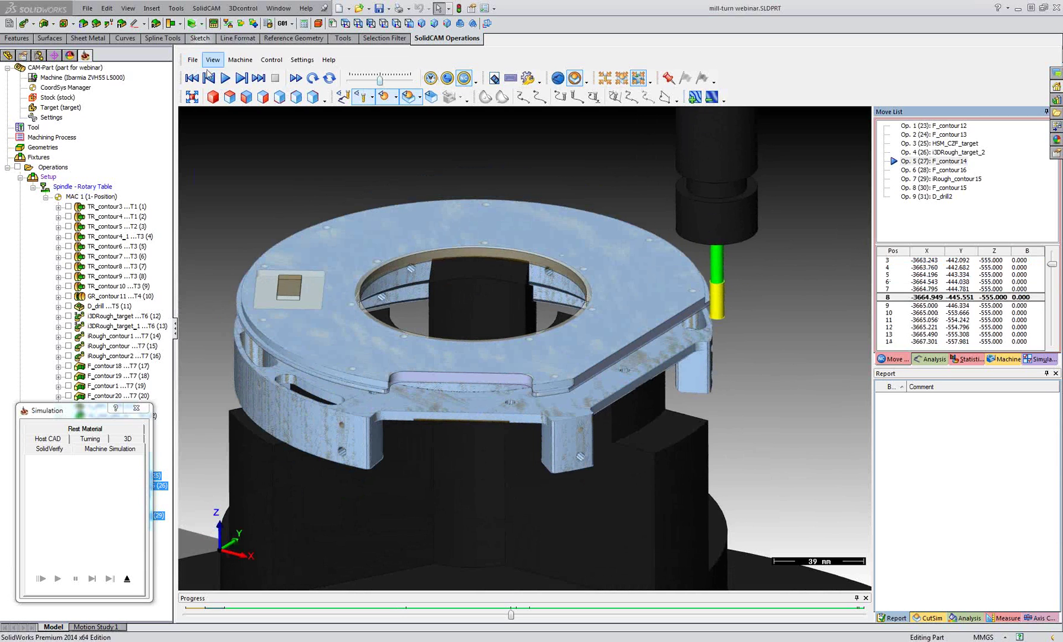
{"action": "left_click", "coordinate": [225, 79]}
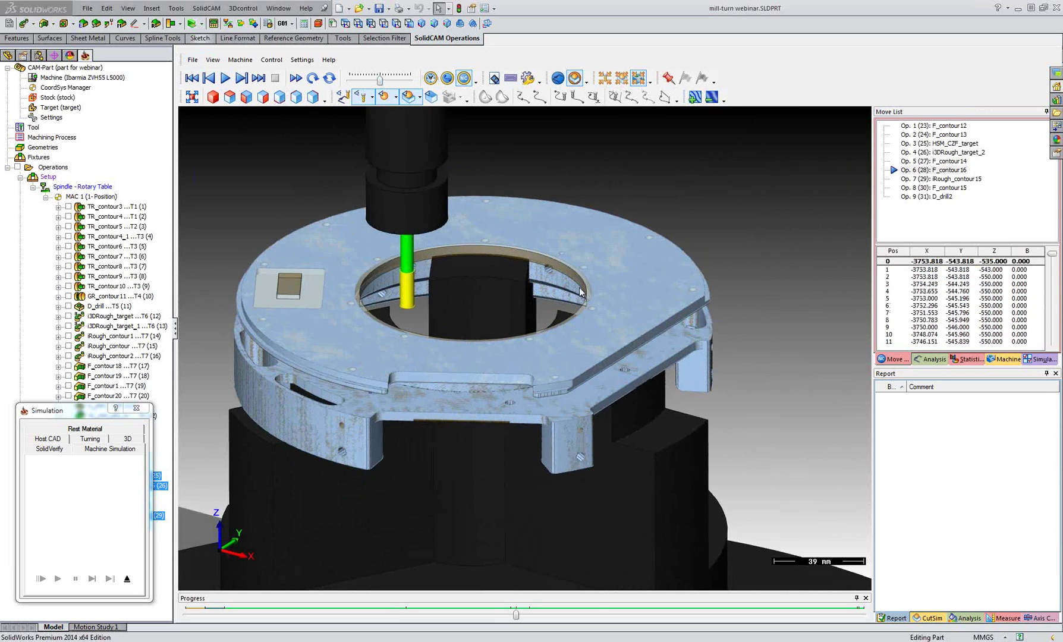
{"action": "left_click", "coordinate": [226, 79]}
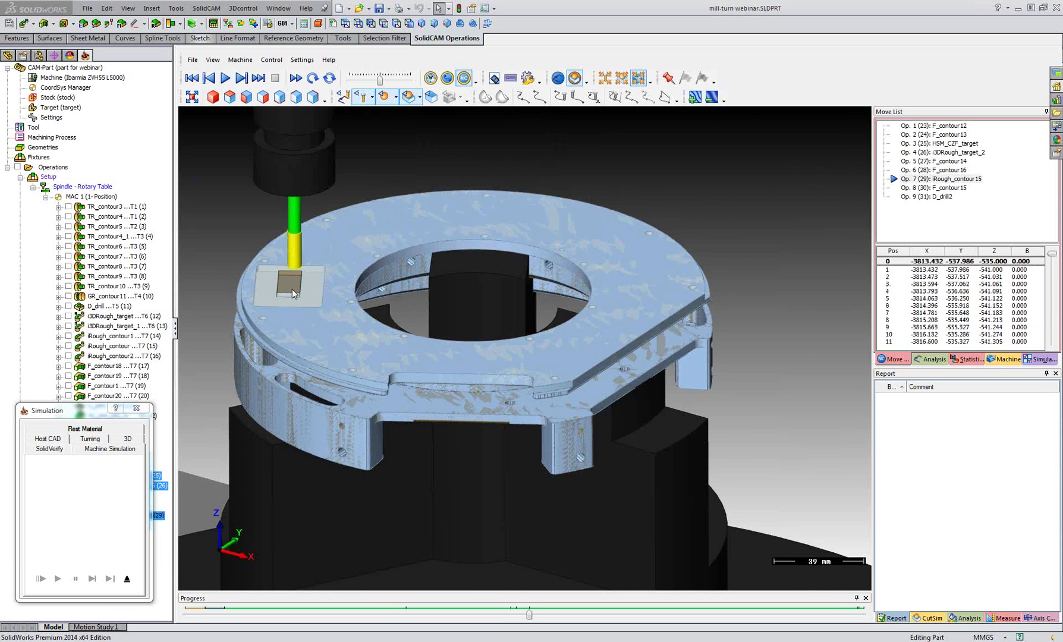
{"action": "left_click", "coordinate": [226, 78]}
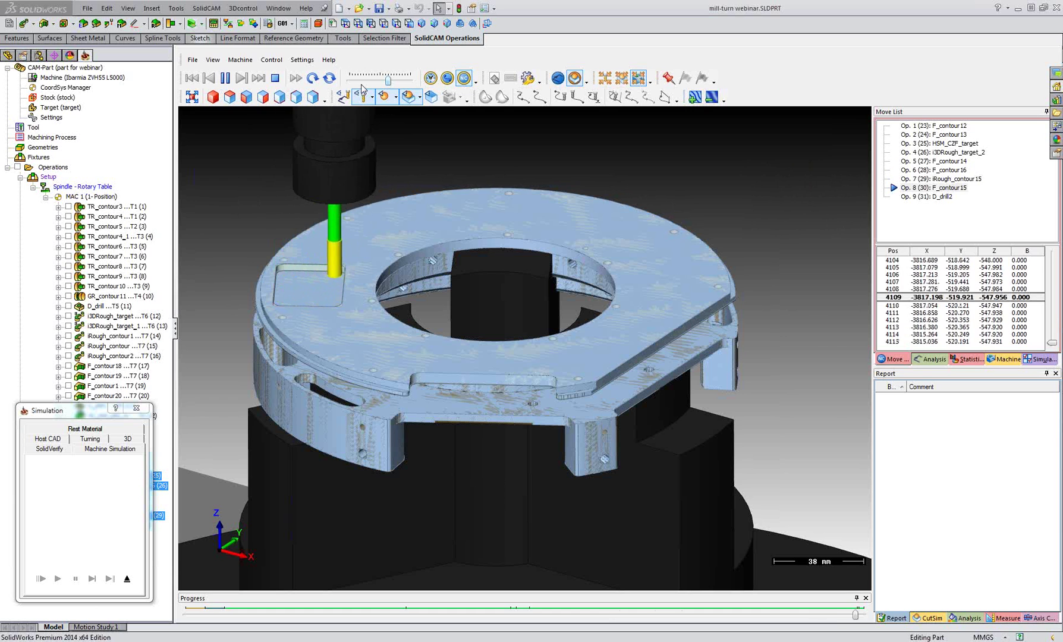
Examine the rectangular pocket and the material left in its corners up close, and play F_contour15
{"action": "scroll", "coordinate": [283, 312], "scroll_direction": "up", "scroll_amount": 1}
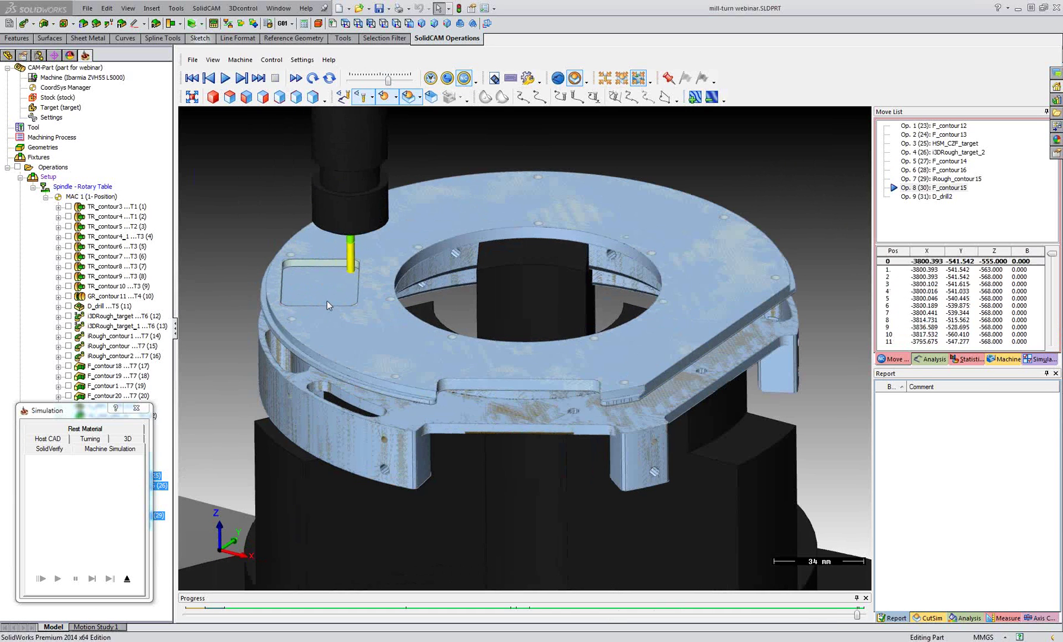
{"action": "scroll", "coordinate": [326, 301], "scroll_direction": "up", "scroll_amount": 3}
{"action": "scroll", "coordinate": [363, 293], "scroll_direction": "up", "scroll_amount": 3}
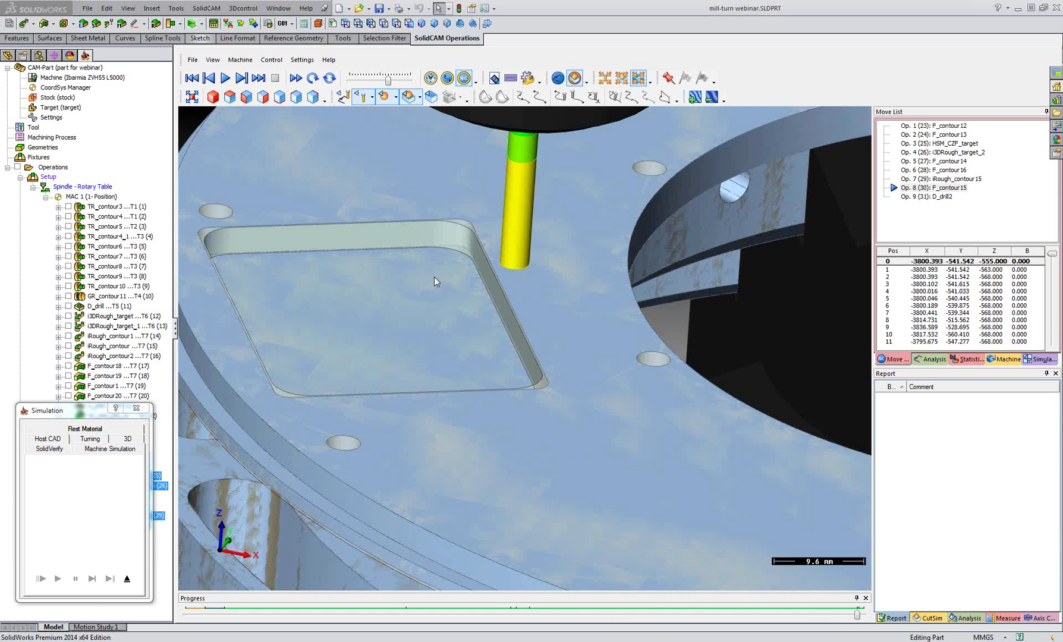
{"action": "scroll", "coordinate": [435, 277], "scroll_direction": "up", "scroll_amount": 1}
{"action": "scroll", "coordinate": [499, 241], "scroll_direction": "up", "scroll_amount": 1}
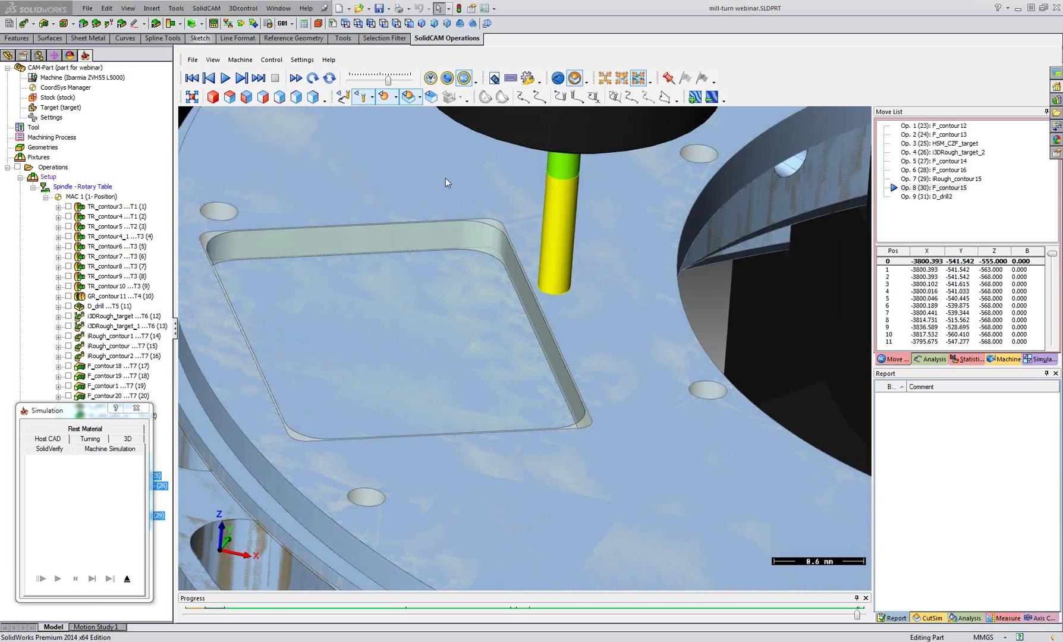
{"action": "scroll", "coordinate": [445, 178], "scroll_direction": "down", "scroll_amount": 1}
{"action": "left_click", "coordinate": [226, 79]}
{"action": "scroll", "coordinate": [636, 362], "scroll_direction": "down", "scroll_amount": 5}
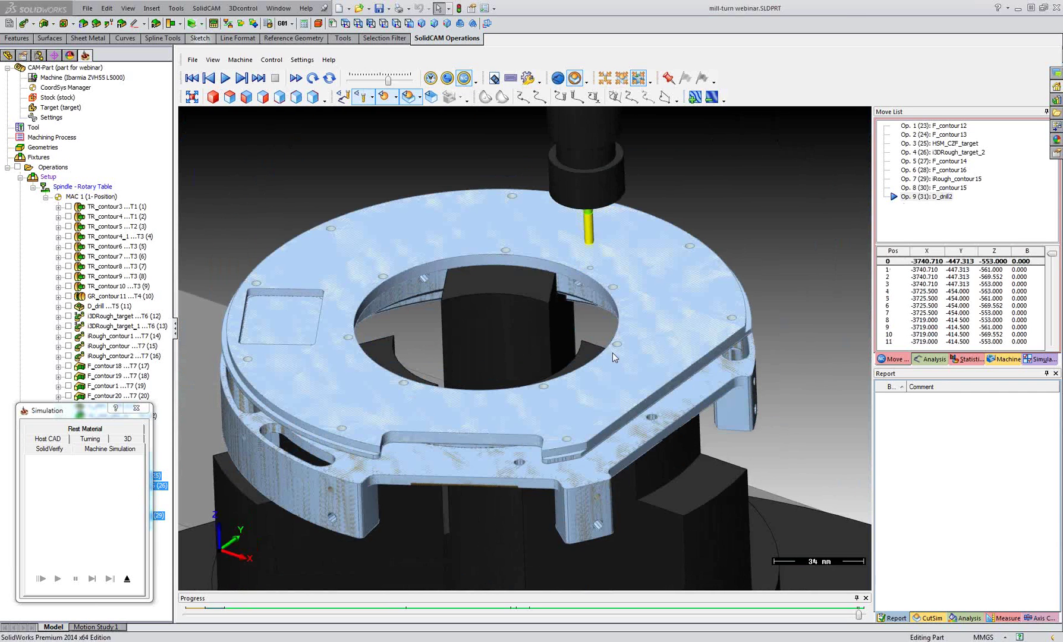
Step through the first drilling moves of D_drill2 and play the rest of the operation at a lower simulation speed
{"action": "left_click", "coordinate": [982, 291]}
{"action": "scroll", "coordinate": [982, 297], "scroll_direction": "down", "scroll_amount": 4}
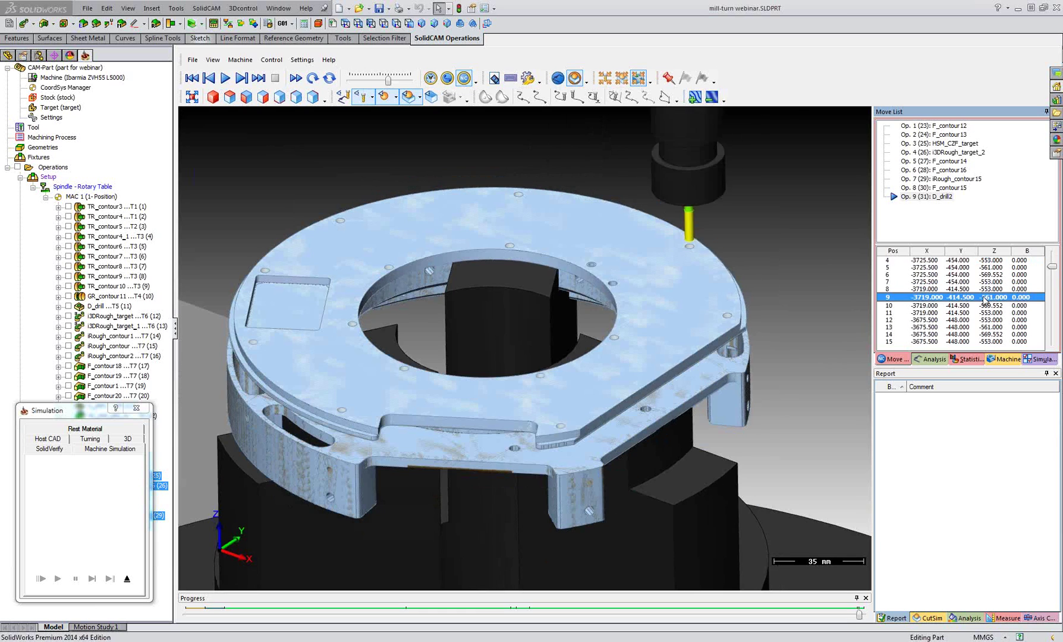
{"action": "scroll", "coordinate": [973, 308], "scroll_direction": "down", "scroll_amount": 1}
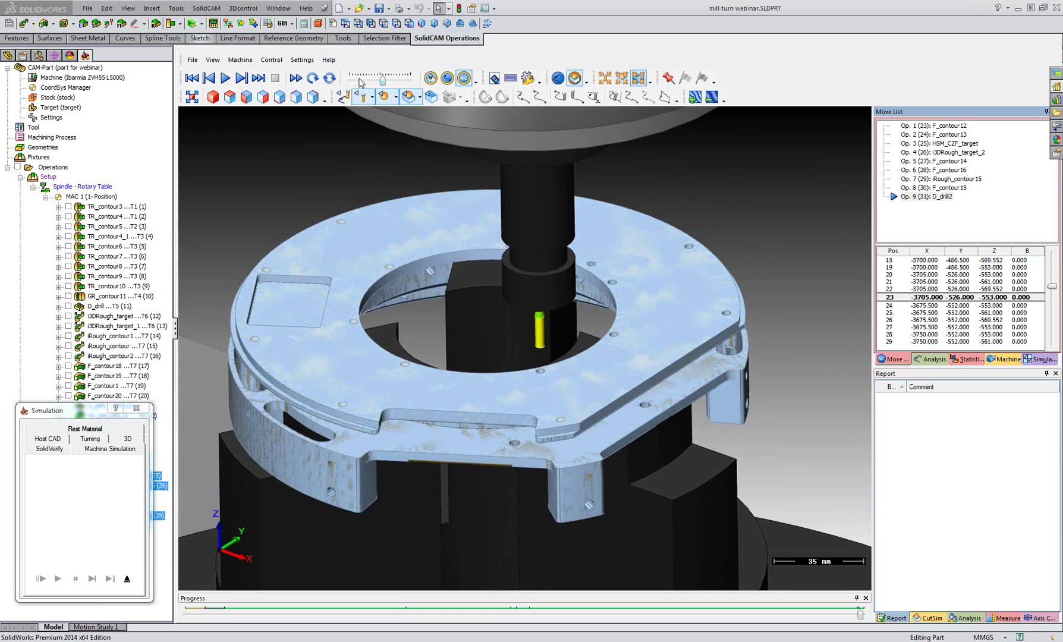
{"action": "left_click", "coordinate": [224, 78]}
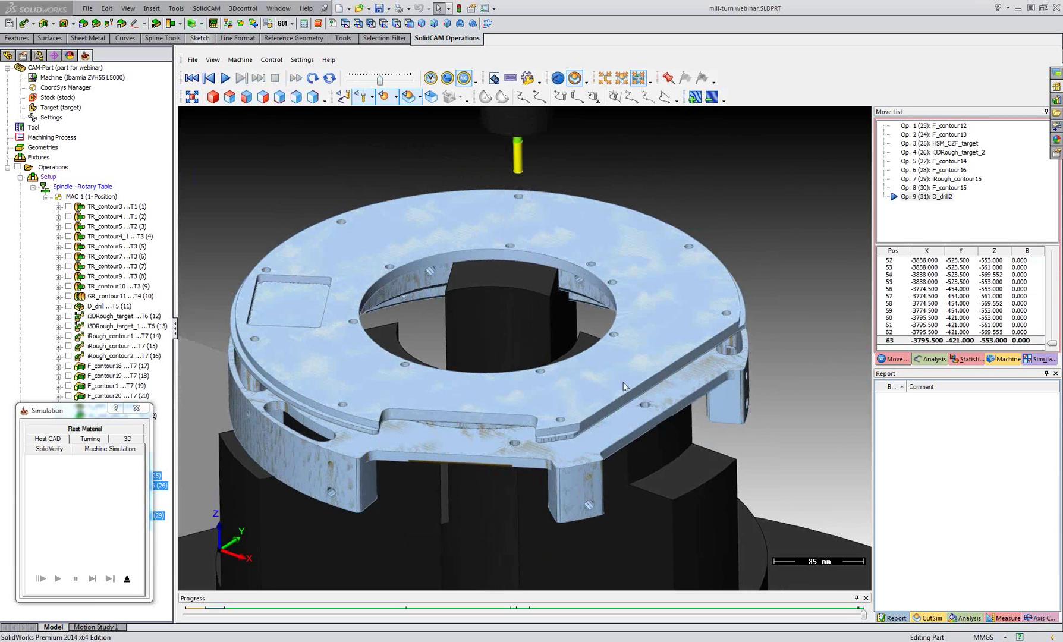
Examine the finished part on its fixture and the whole machine, and exit the simulation
{"action": "scroll", "coordinate": [623, 382], "scroll_direction": "down", "scroll_amount": 10}
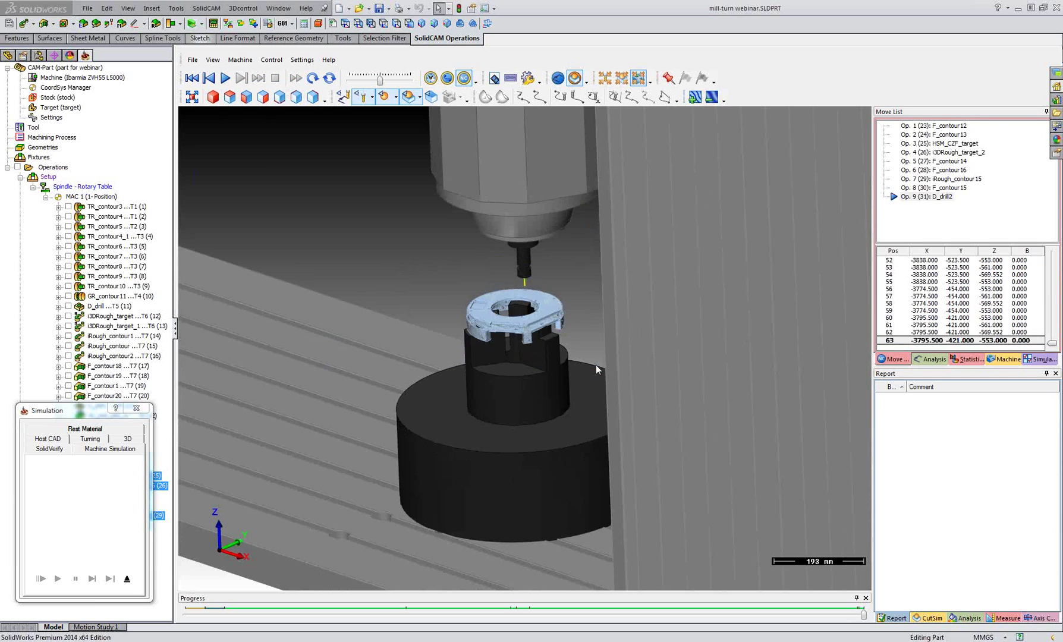
{"action": "scroll", "coordinate": [595, 365], "scroll_direction": "down", "scroll_amount": 4}
{"action": "middle_click_drag", "start_coordinate": [596, 365], "coordinate": [542, 357]}
{"action": "scroll", "coordinate": [542, 357], "scroll_direction": "up", "scroll_amount": 9}
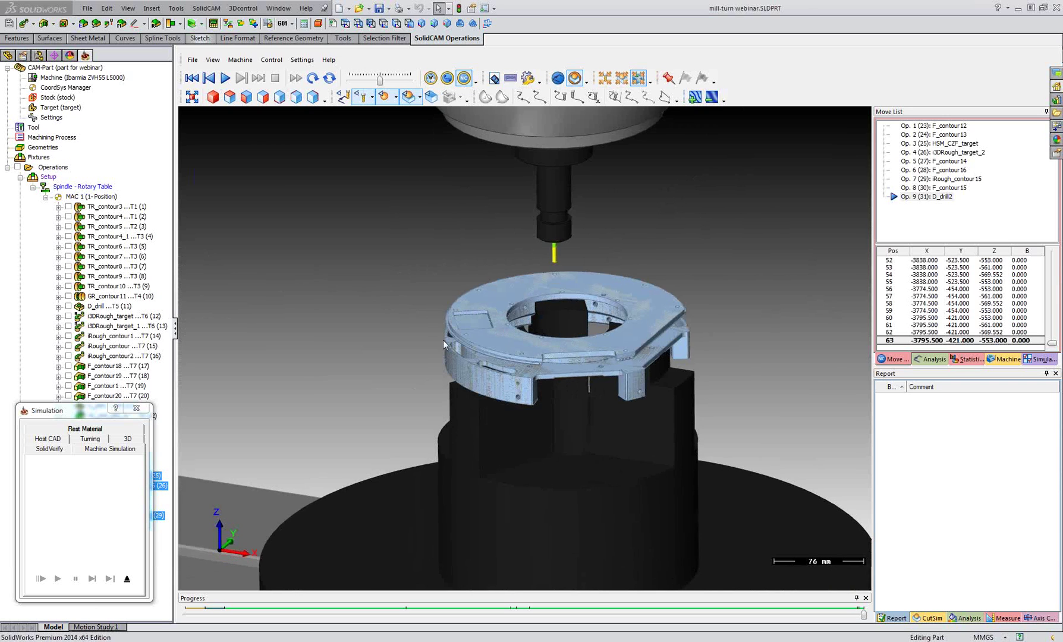
{"action": "scroll", "coordinate": [681, 310], "scroll_direction": "up", "scroll_amount": 3}
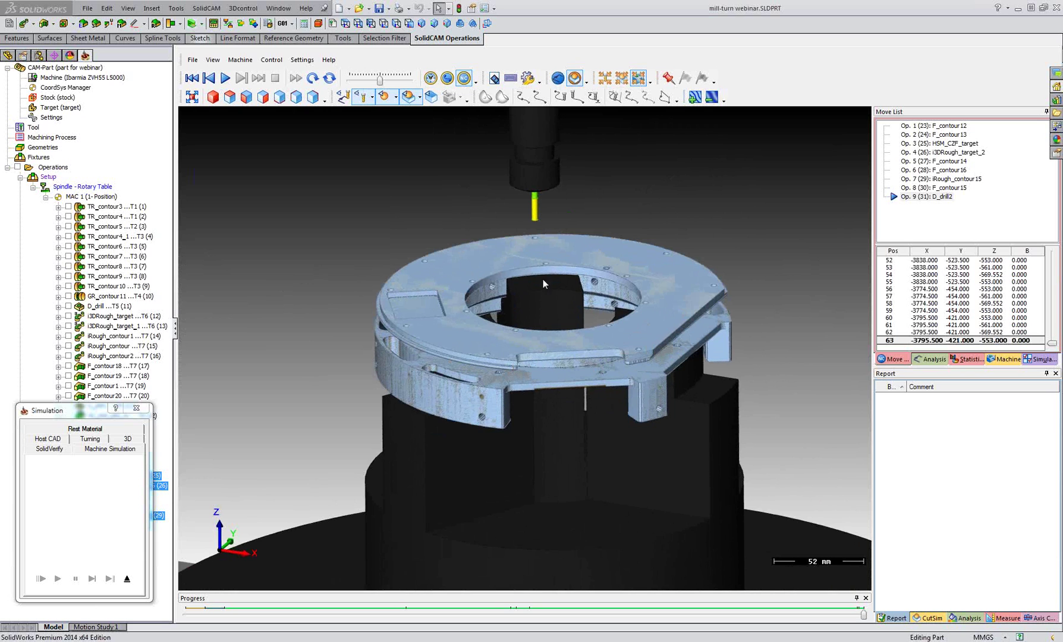
{"action": "middle_click_drag", "start_coordinate": [681, 337], "coordinate": [680, 337]}
{"action": "scroll", "coordinate": [760, 355], "scroll_direction": "down", "scroll_amount": 6}
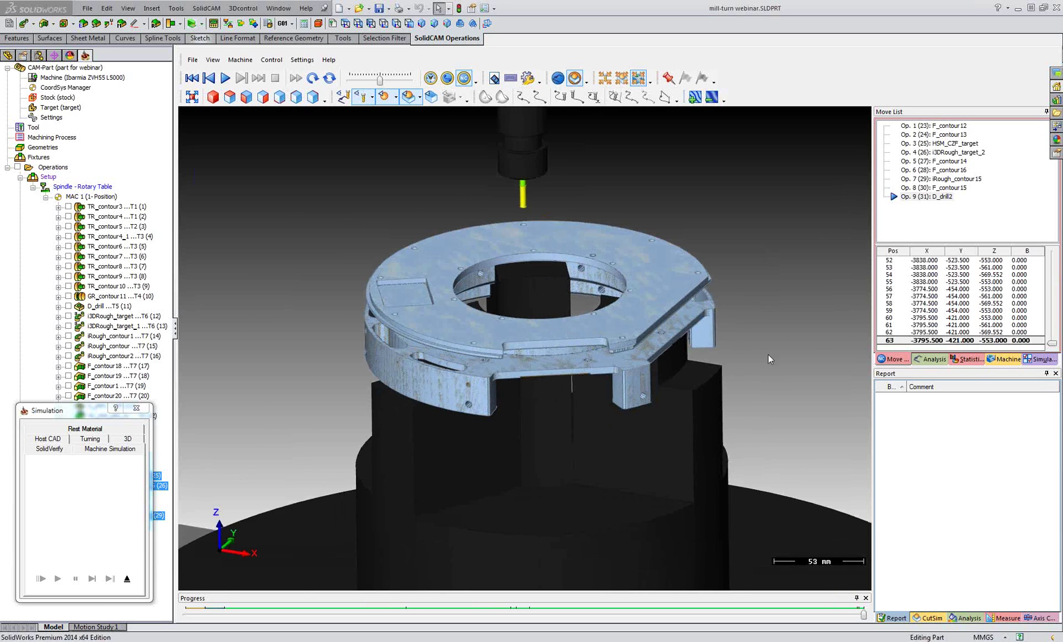
{"action": "scroll", "coordinate": [714, 344], "scroll_direction": "down", "scroll_amount": 5}
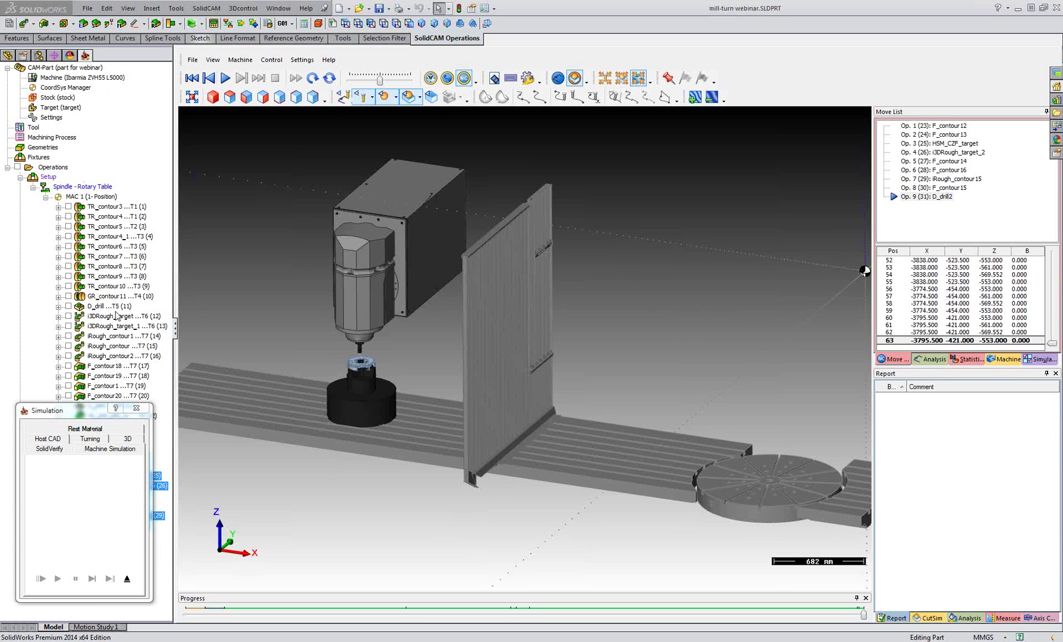
{"action": "left_click", "coordinate": [127, 578]}
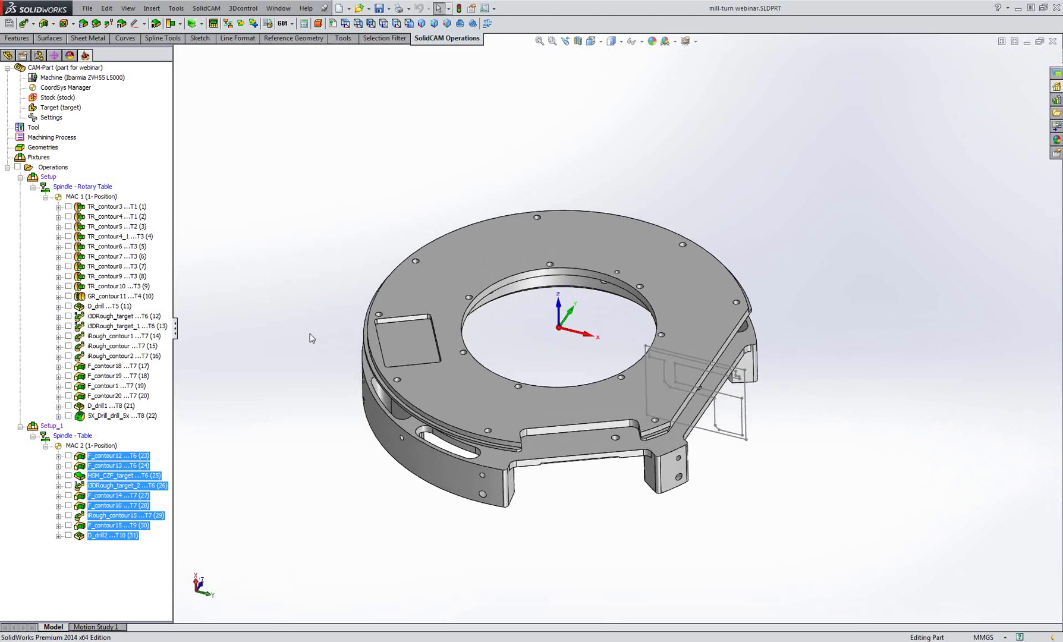
Examine the part model's pocketed face and its underside with the slotted outer wall
{"action": "scroll", "coordinate": [540, 357], "scroll_direction": "down", "scroll_amount": 2}
{"action": "scroll", "coordinate": [612, 348], "scroll_direction": "up", "scroll_amount": 1}
{"action": "middle_click_drag", "start_coordinate": [630, 352], "coordinate": [629, 329]}
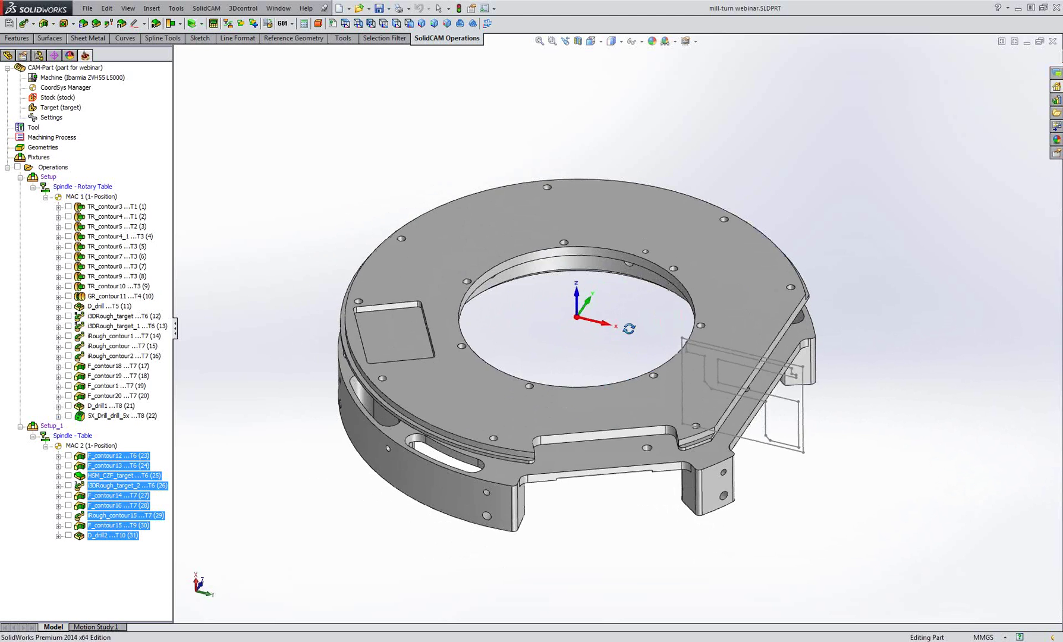
{"action": "scroll", "coordinate": [572, 371], "scroll_direction": "down", "scroll_amount": 2}
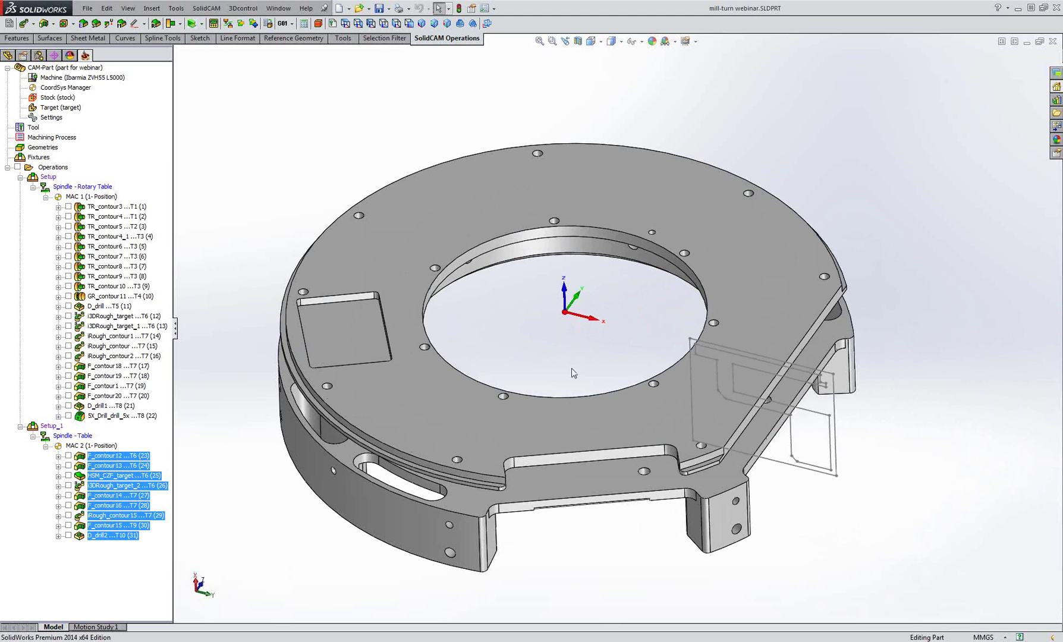
{"action": "scroll", "coordinate": [571, 368], "scroll_direction": "down", "scroll_amount": 2}
{"action": "left_click", "coordinate": [110, 306]}
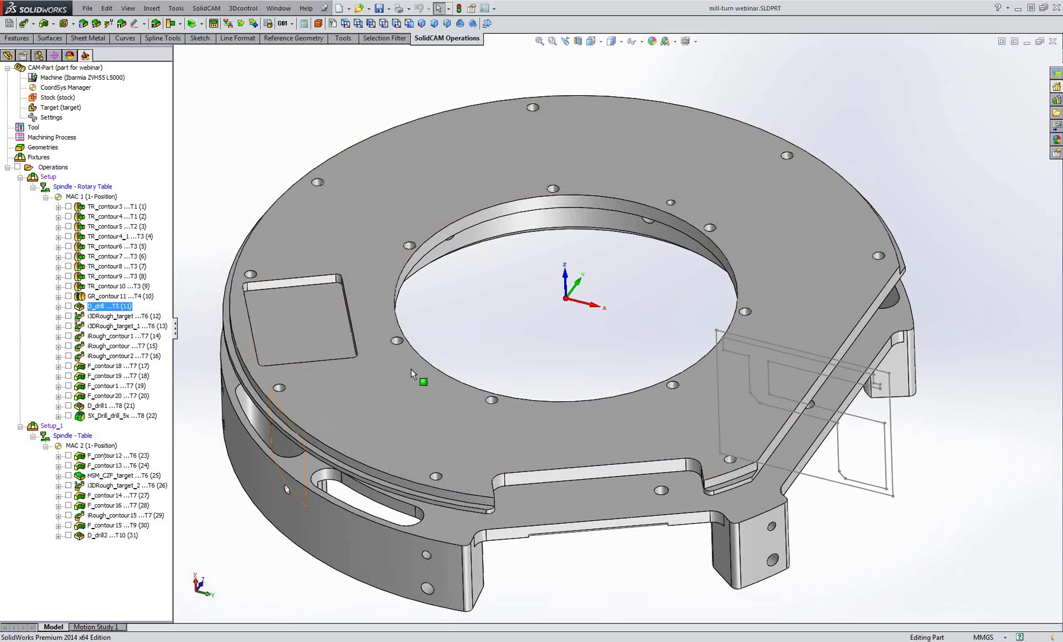
{"action": "middle_click_drag", "start_coordinate": [574, 405], "coordinate": [577, 195]}
{"action": "scroll", "coordinate": [588, 472], "scroll_direction": "up", "scroll_amount": 3}
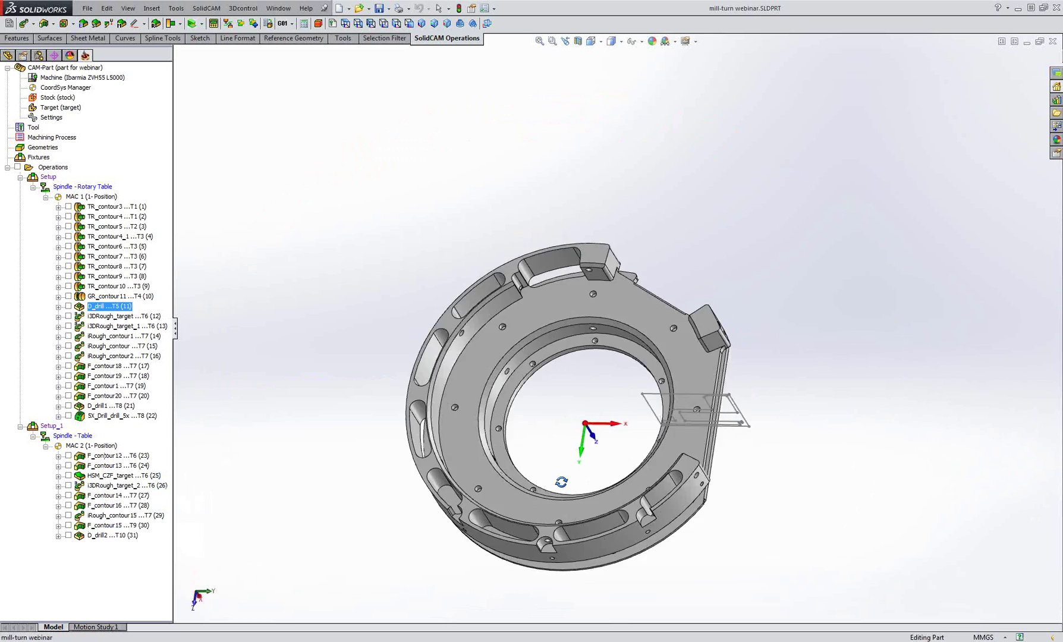
{"action": "middle_click_drag", "start_coordinate": [544, 382], "coordinate": [548, 390]}
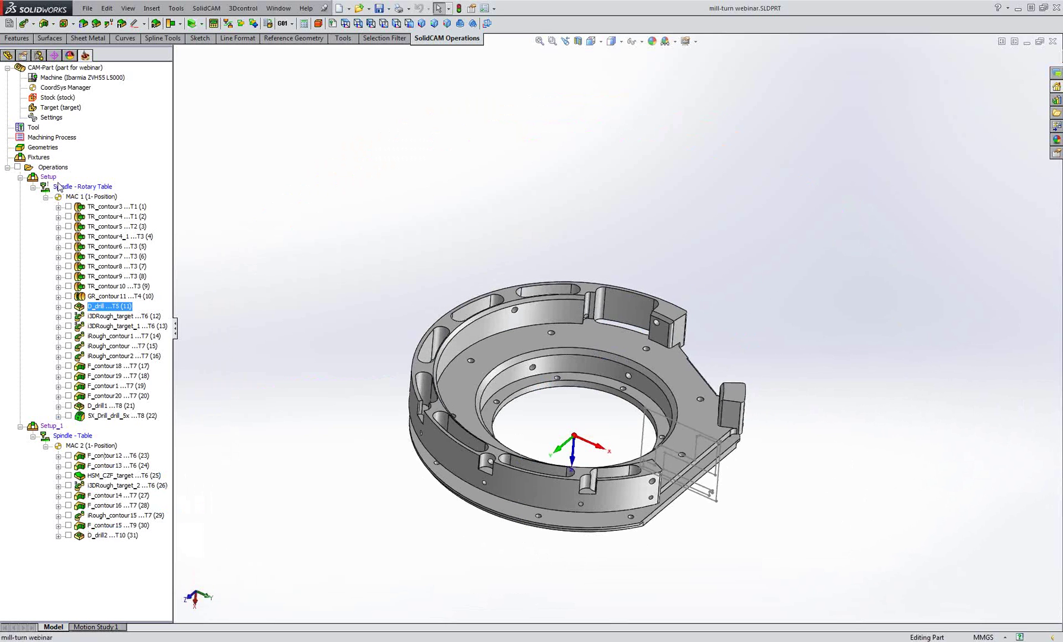
Review the link settings and 3D tool picture of the TR_contour3 turning operation, and close it without saving
{"action": "left_click", "coordinate": [102, 207]}
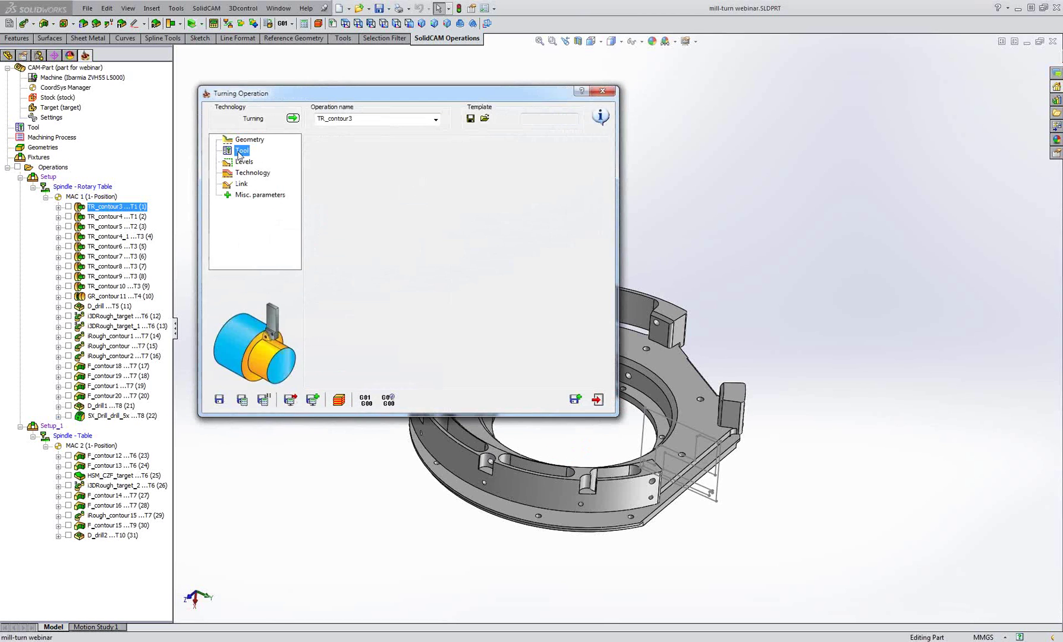
{"action": "left_click", "coordinate": [242, 183]}
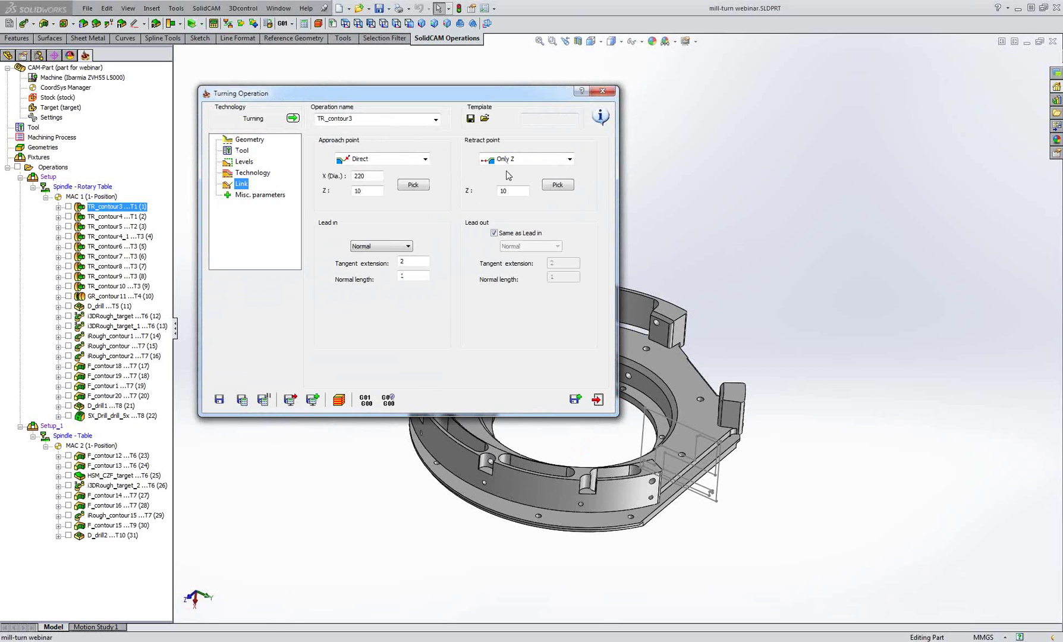
{"action": "left_click", "coordinate": [239, 152]}
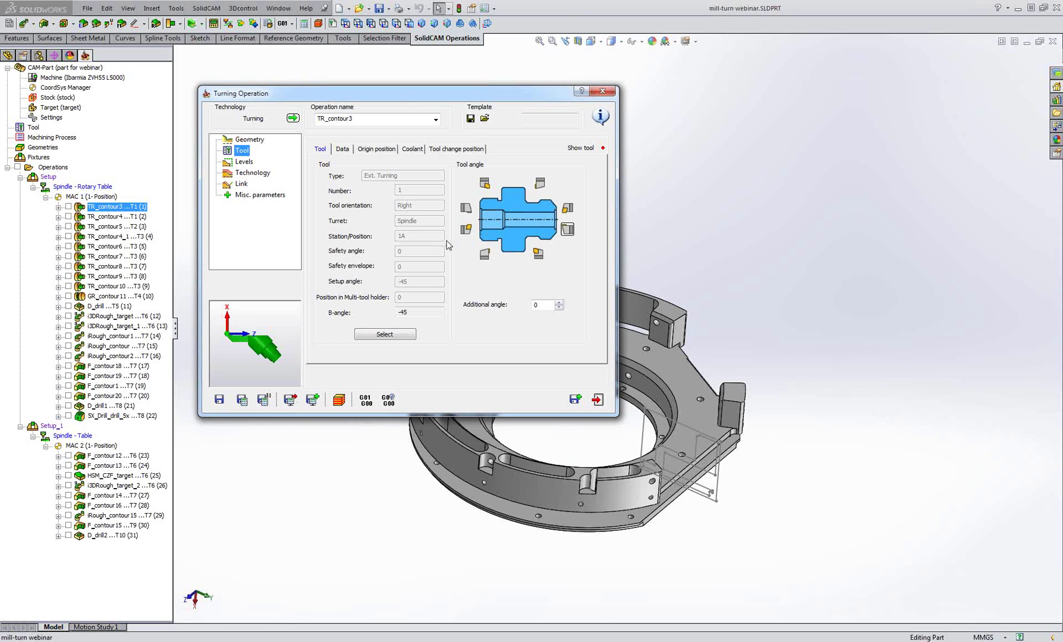
{"action": "left_click", "coordinate": [586, 147]}
{"action": "left_click_drag", "start_coordinate": [688, 251], "coordinate": [785, 264]}
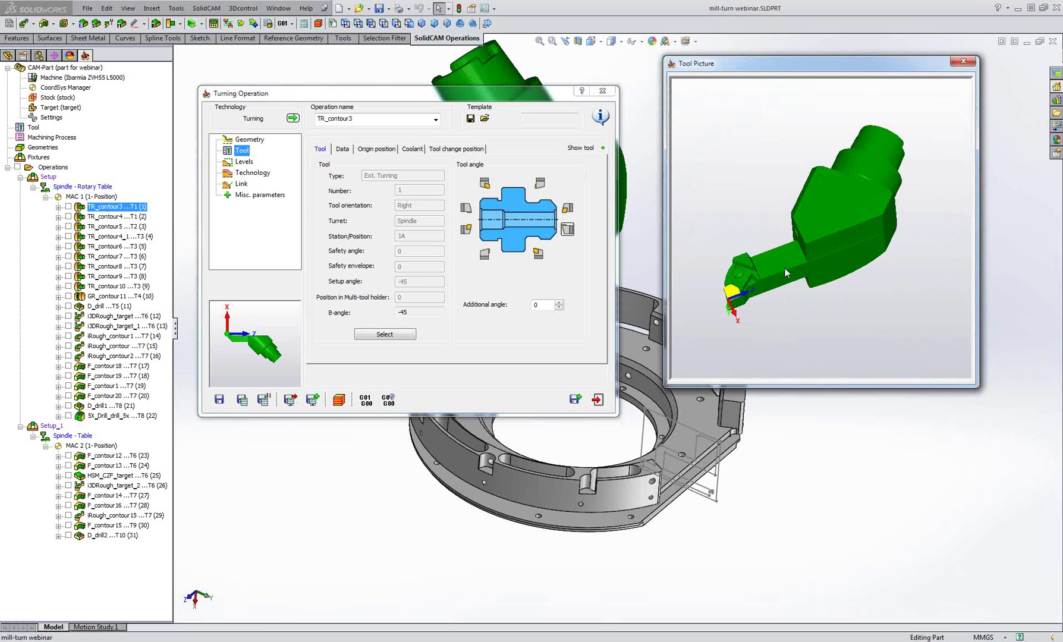
{"action": "left_click_drag", "start_coordinate": [802, 272], "coordinate": [750, 263]}
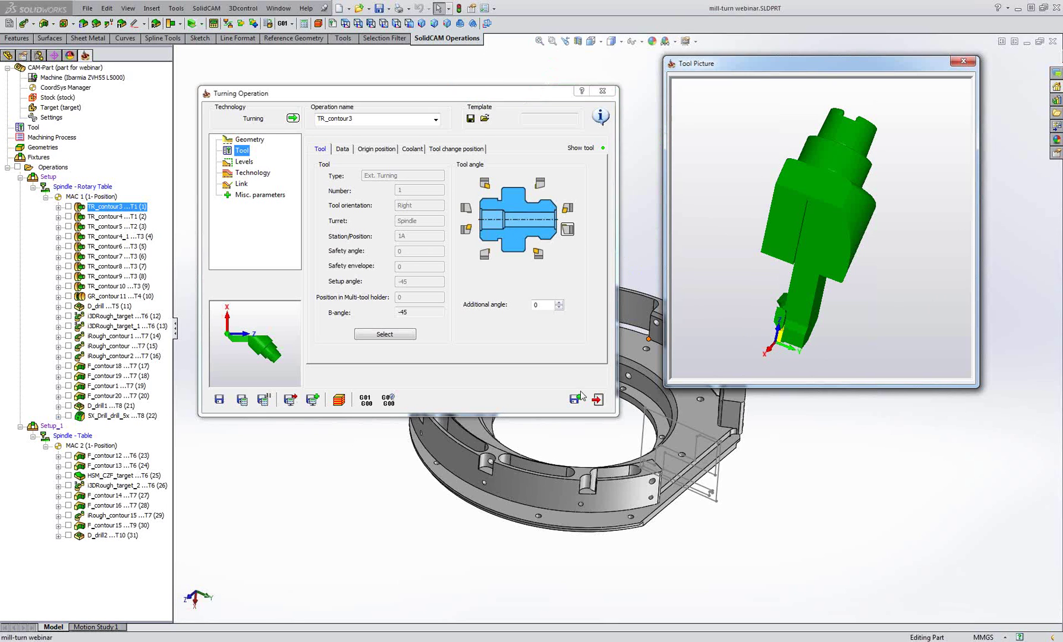
{"action": "left_click", "coordinate": [597, 400]}
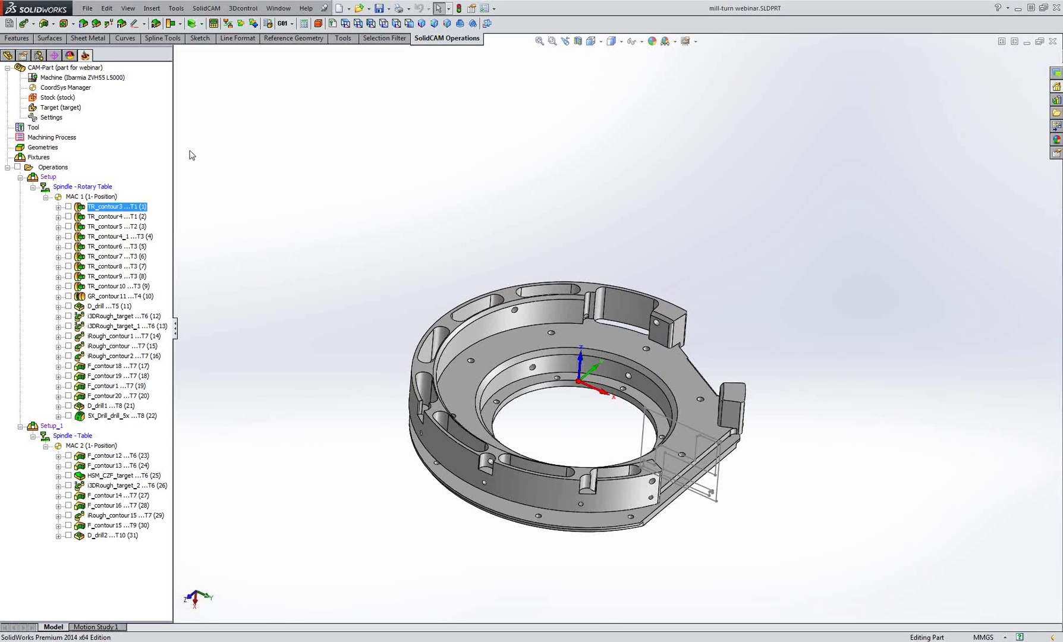
{"action": "middle_click_drag", "start_coordinate": [715, 287], "coordinate": [715, 336]}
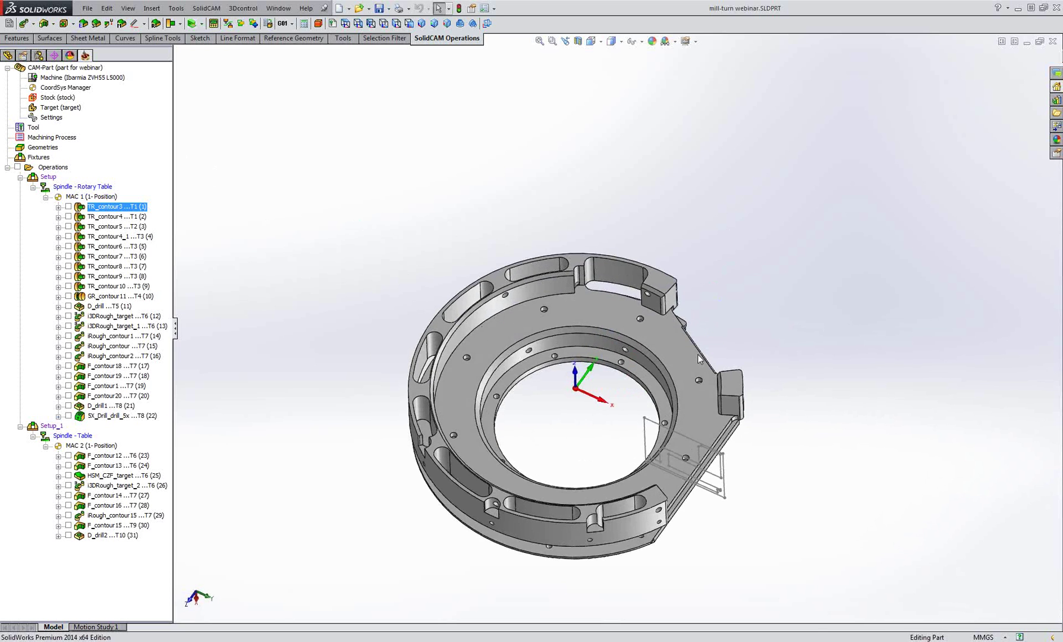
{"action": "scroll", "coordinate": [593, 434], "scroll_direction": "down", "scroll_amount": 3}
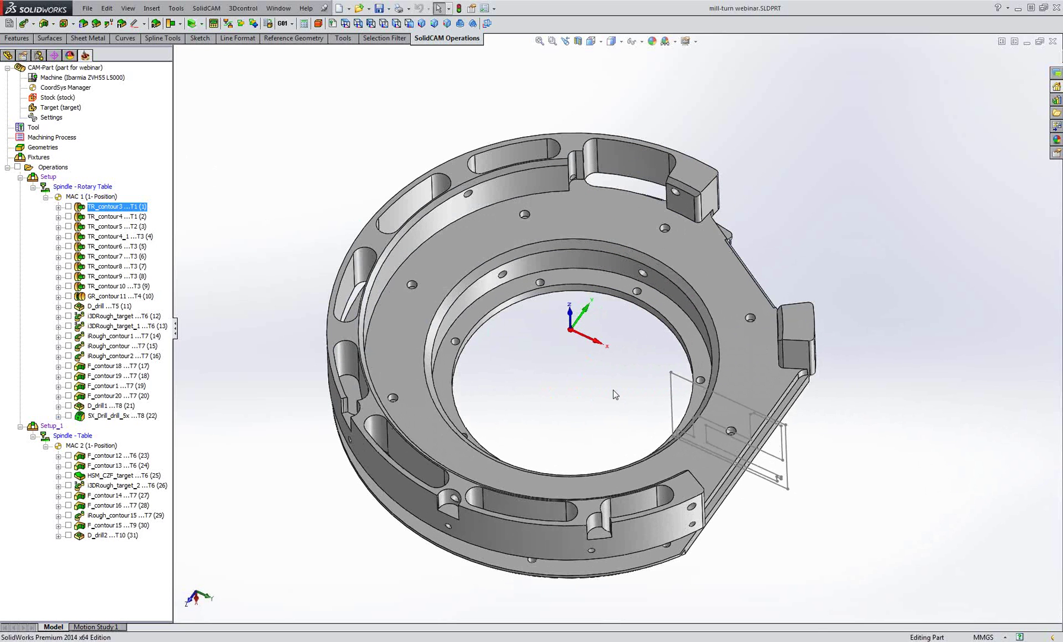